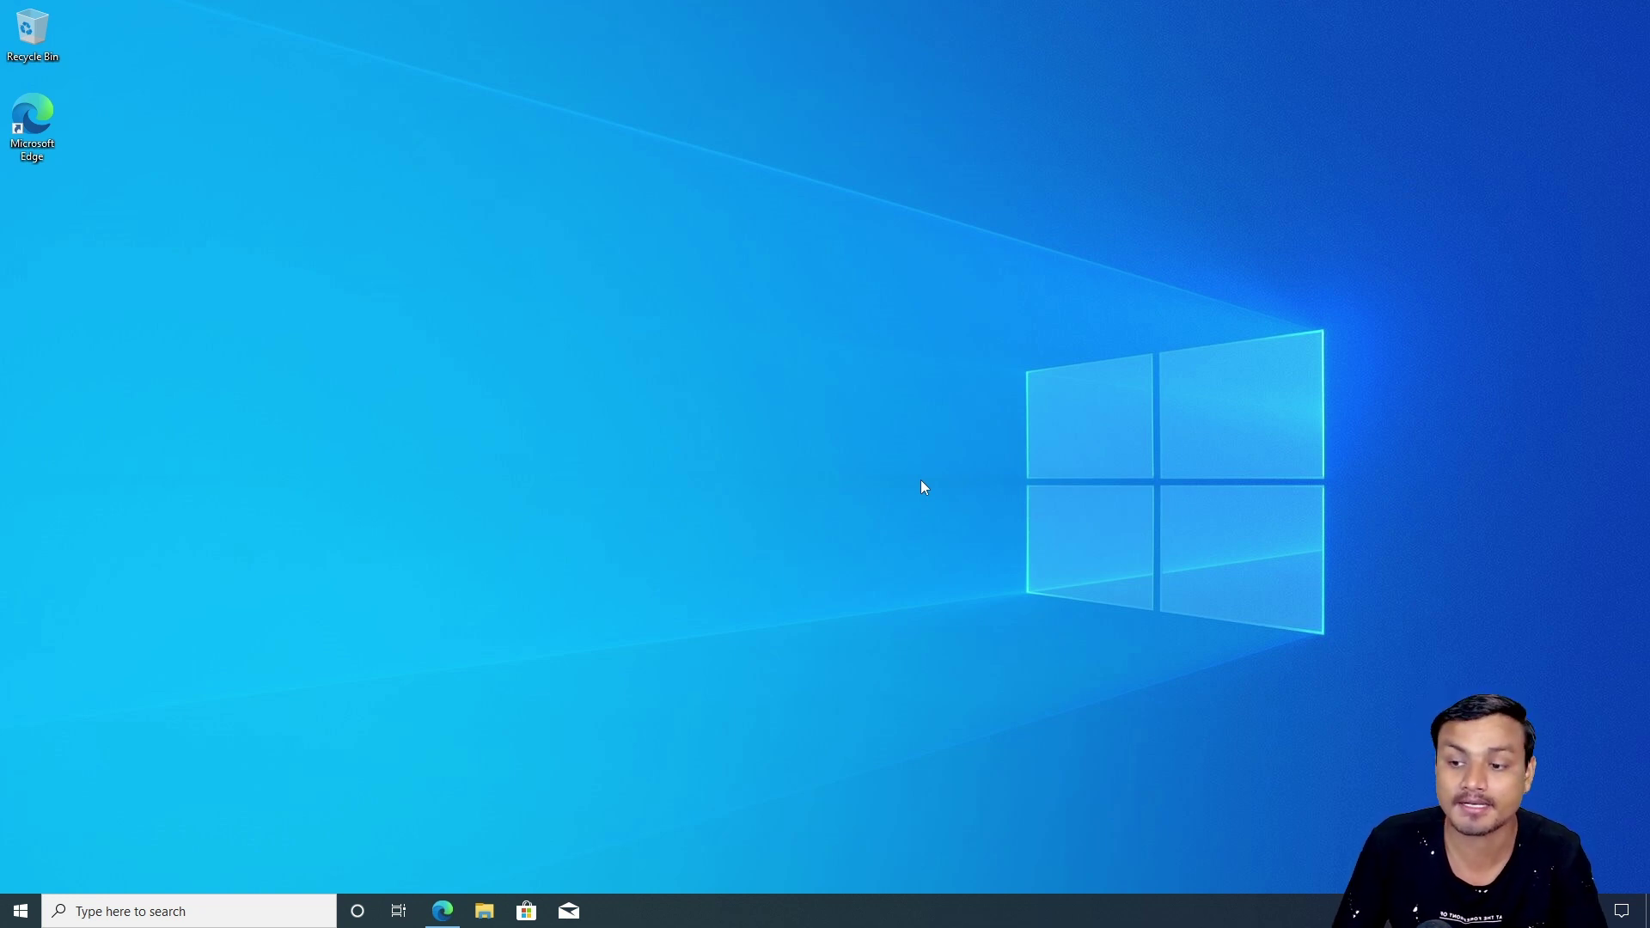
Look through all the preinstalled apps listed in the Start menu.
{"action": "left_click", "coordinate": [21, 911]}
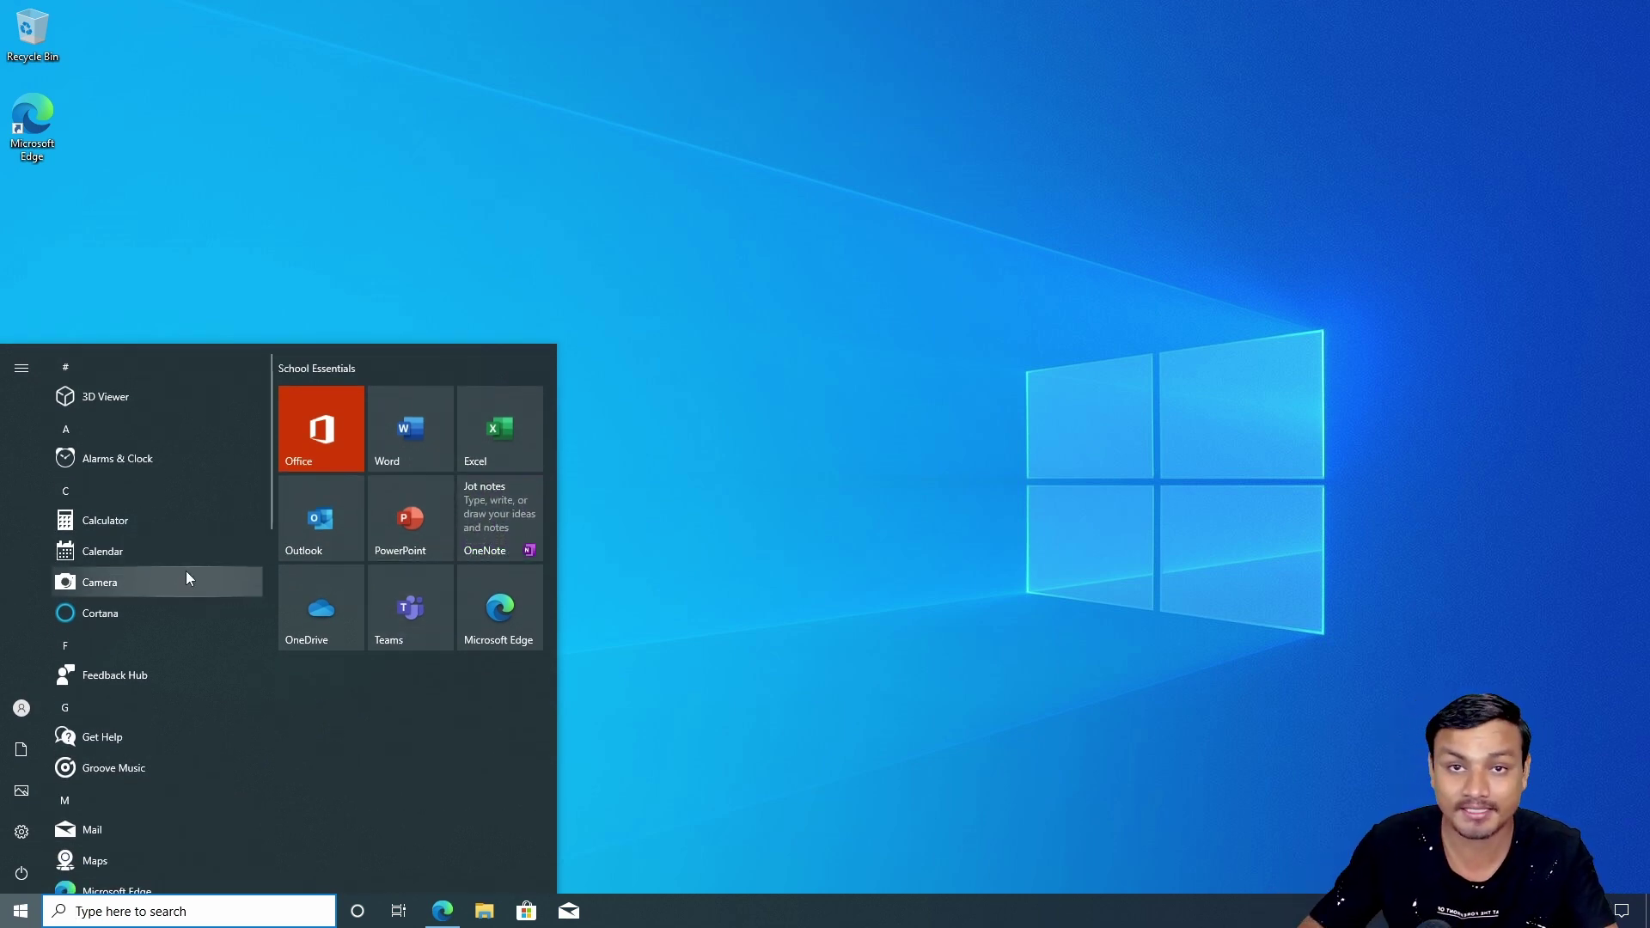
{"action": "scroll", "coordinate": [184, 571], "scroll_direction": "down", "scroll_amount": 6}
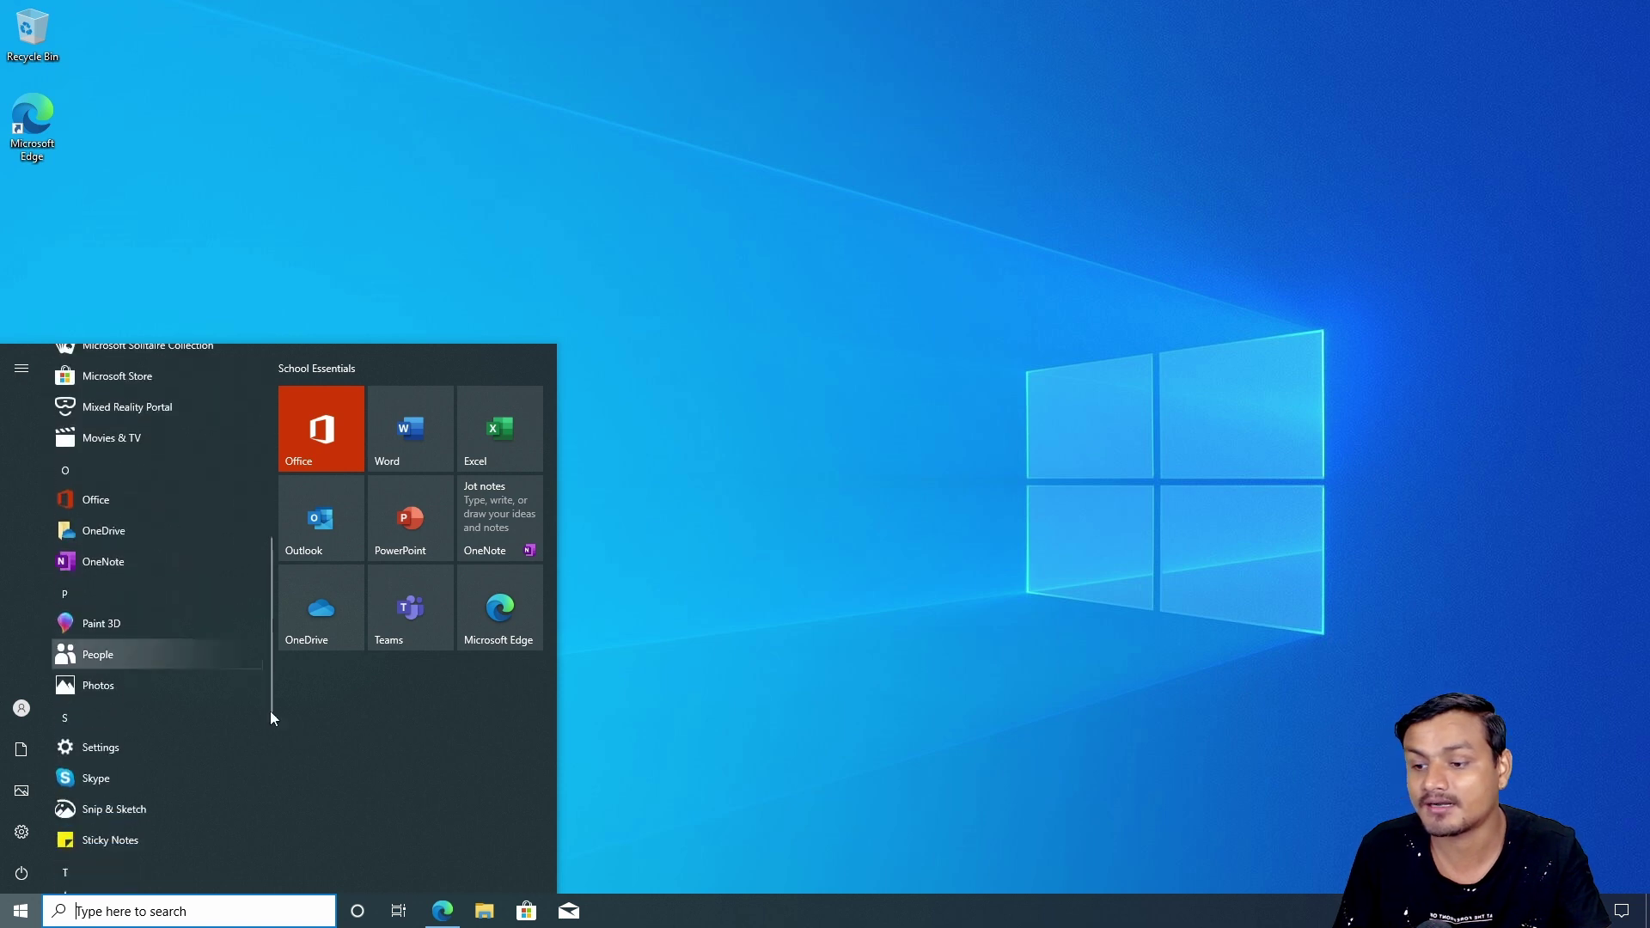
{"action": "scroll", "coordinate": [179, 717], "scroll_direction": "down", "scroll_amount": 5}
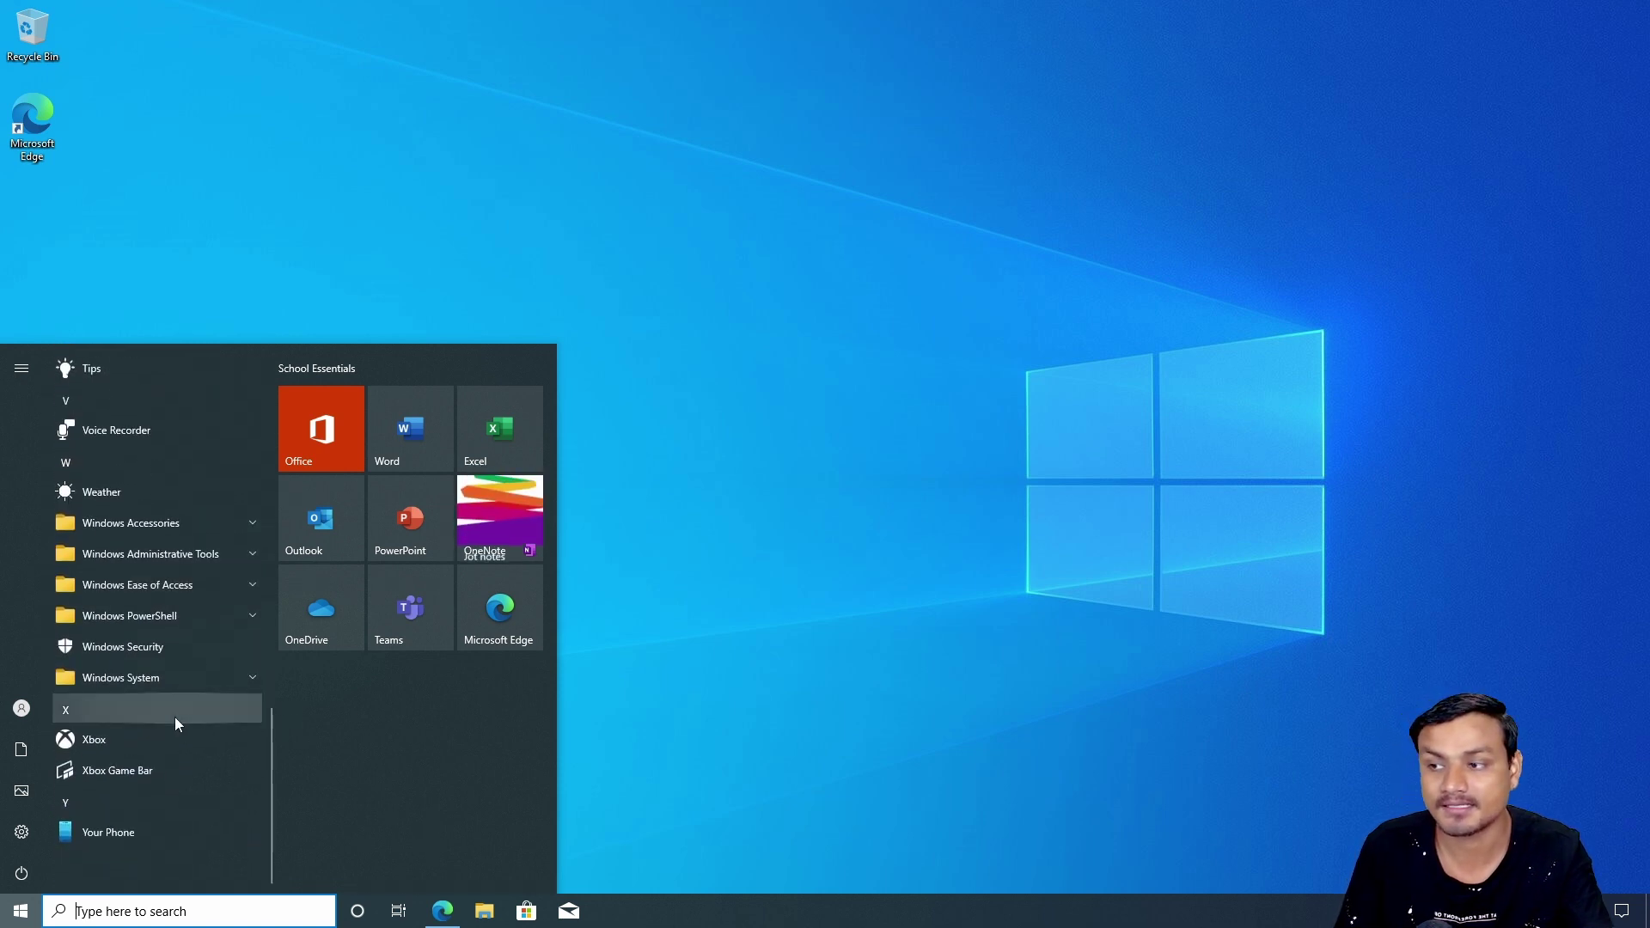
{"action": "scroll", "coordinate": [176, 719], "scroll_direction": "up", "scroll_amount": 6}
{"action": "scroll", "coordinate": [180, 714], "scroll_direction": "up", "scroll_amount": 8}
Search for "apps", open Add or remove programs to view the installed apps, and close Settings again.
{"action": "left_click", "coordinate": [129, 911]}
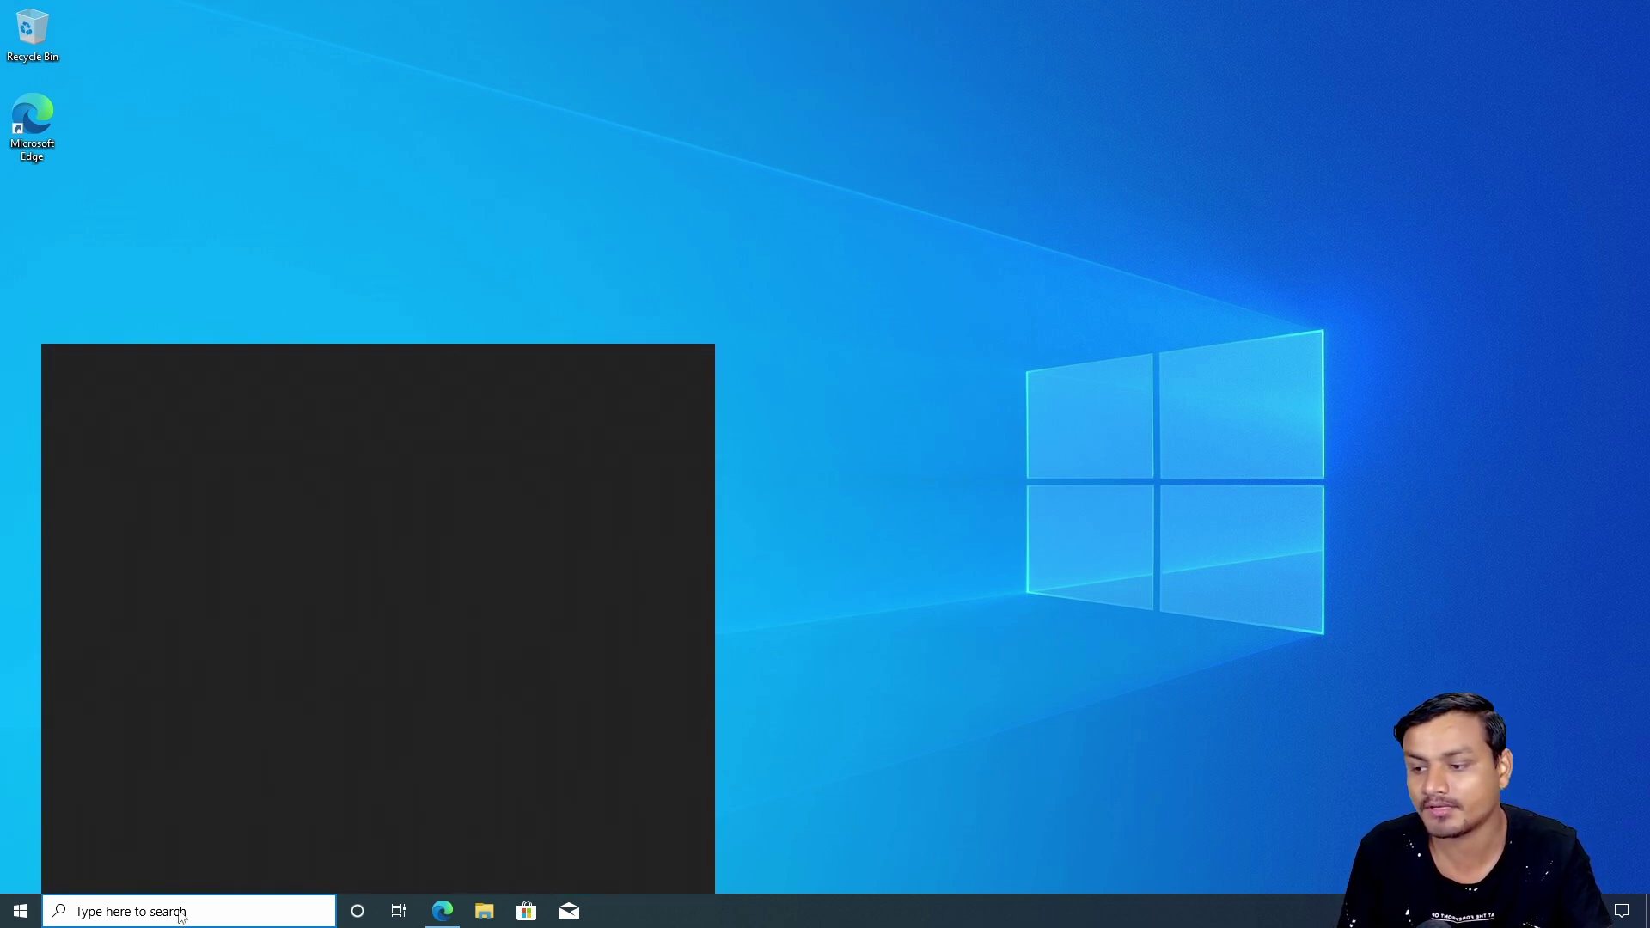
{"action": "type", "text": "apps"}
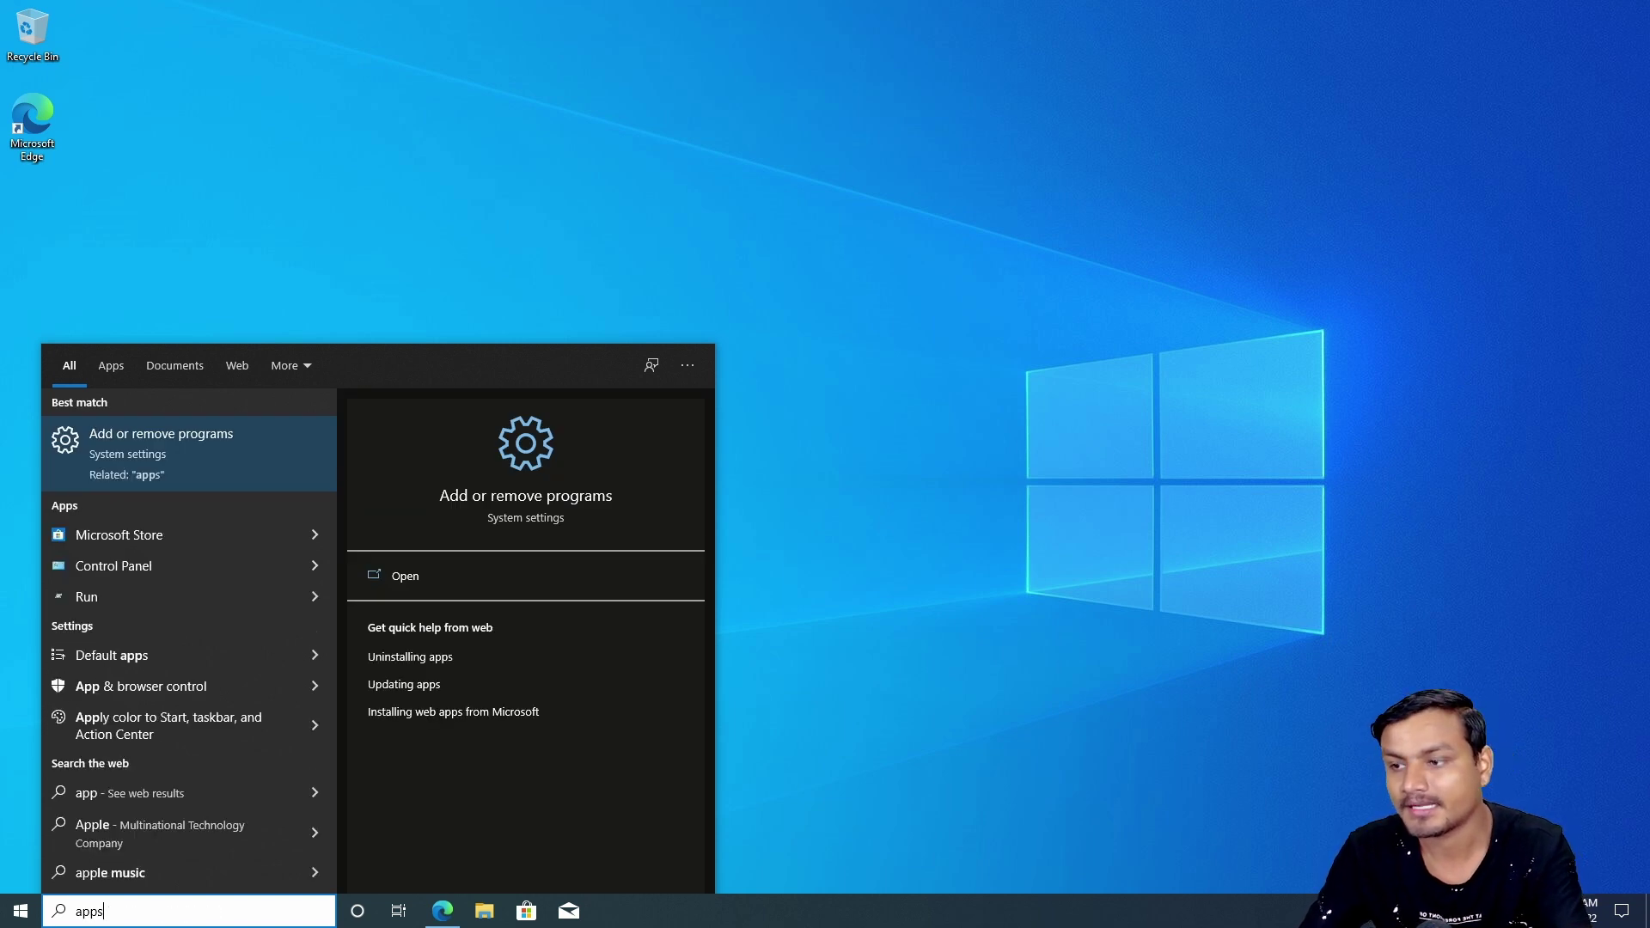
{"action": "left_click", "coordinate": [177, 458]}
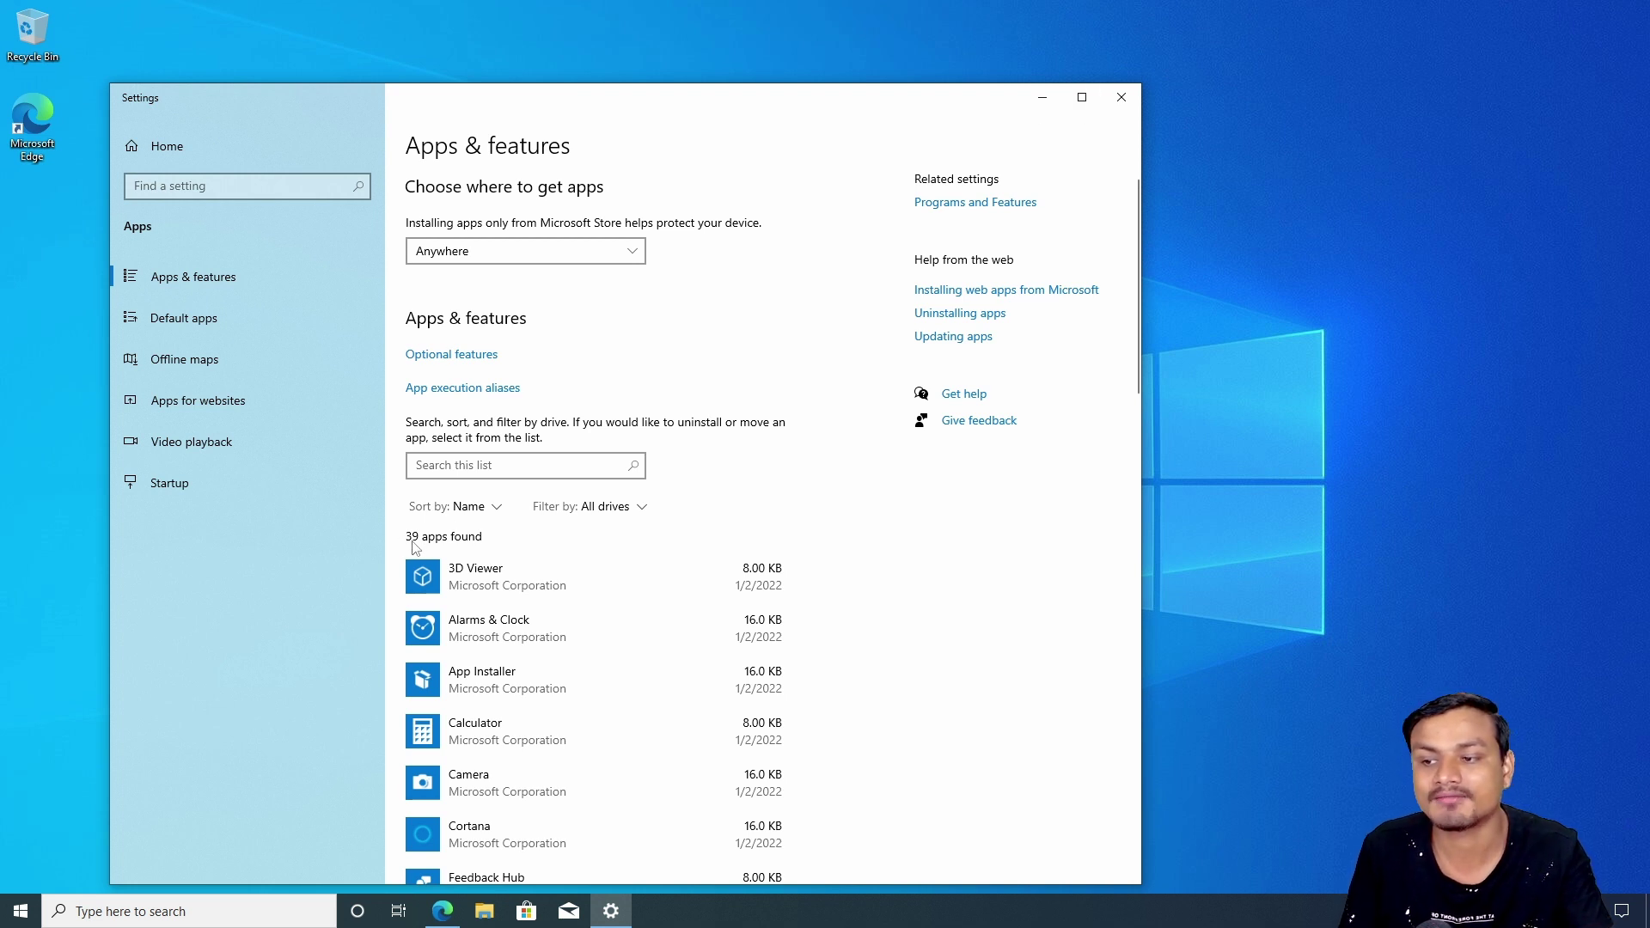
{"action": "left_click", "coordinate": [1115, 110]}
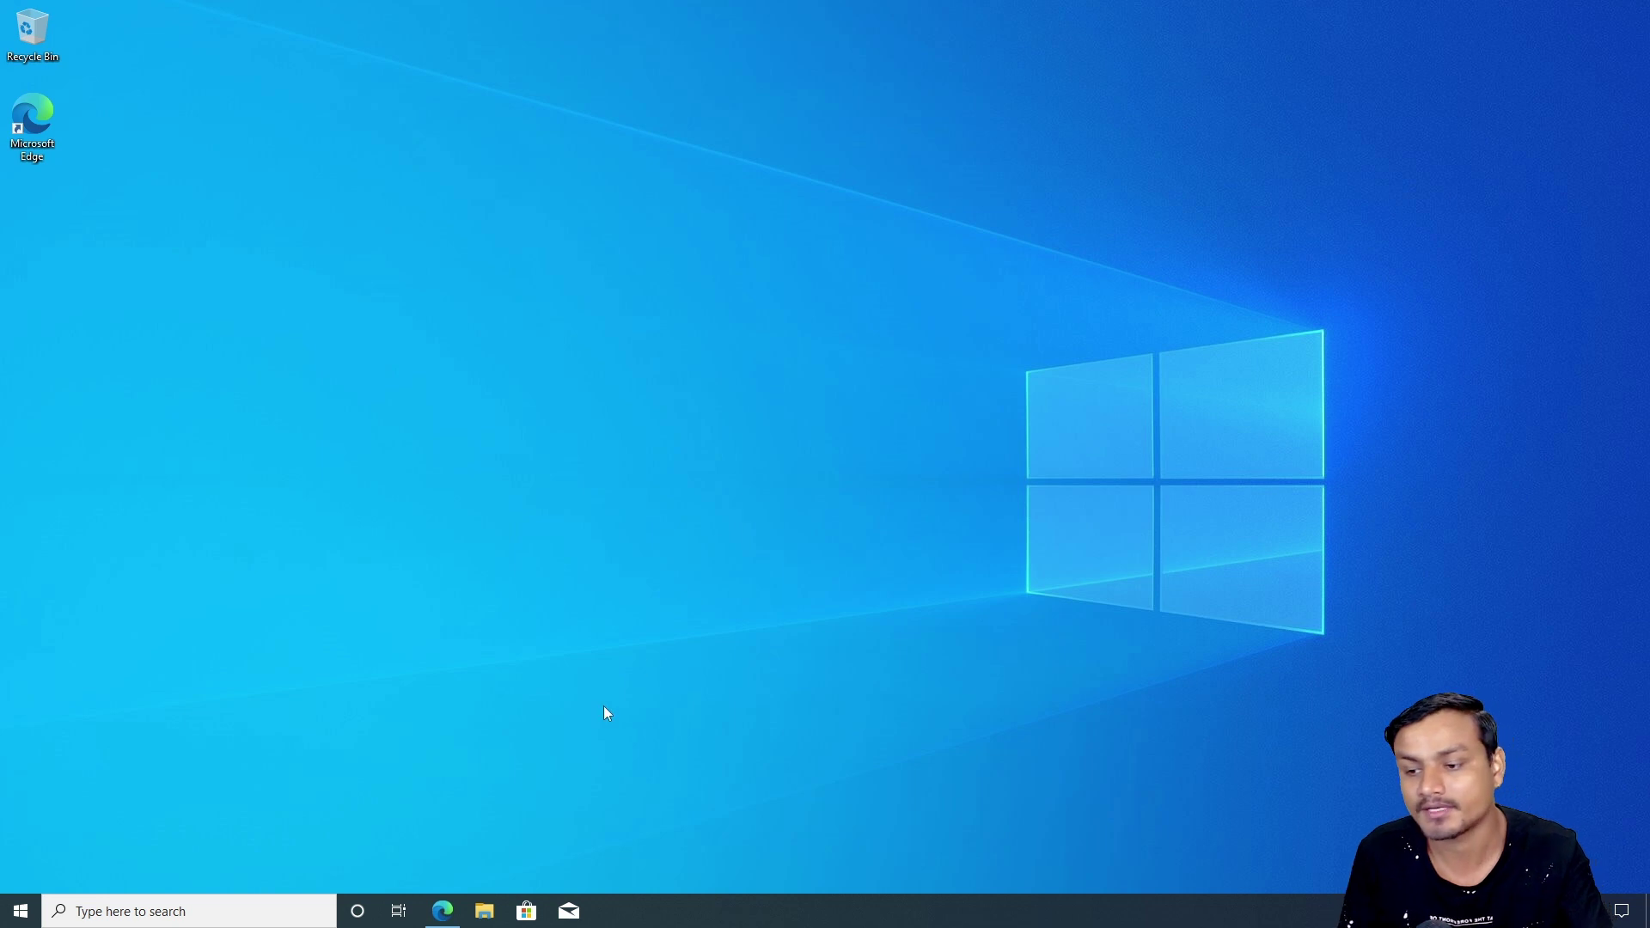
Switch to Microsoft Edge and examine the Bloatbox GitHub page's README, covering its screenshot, About, Download and Community package sections.
{"action": "left_click", "coordinate": [443, 910]}
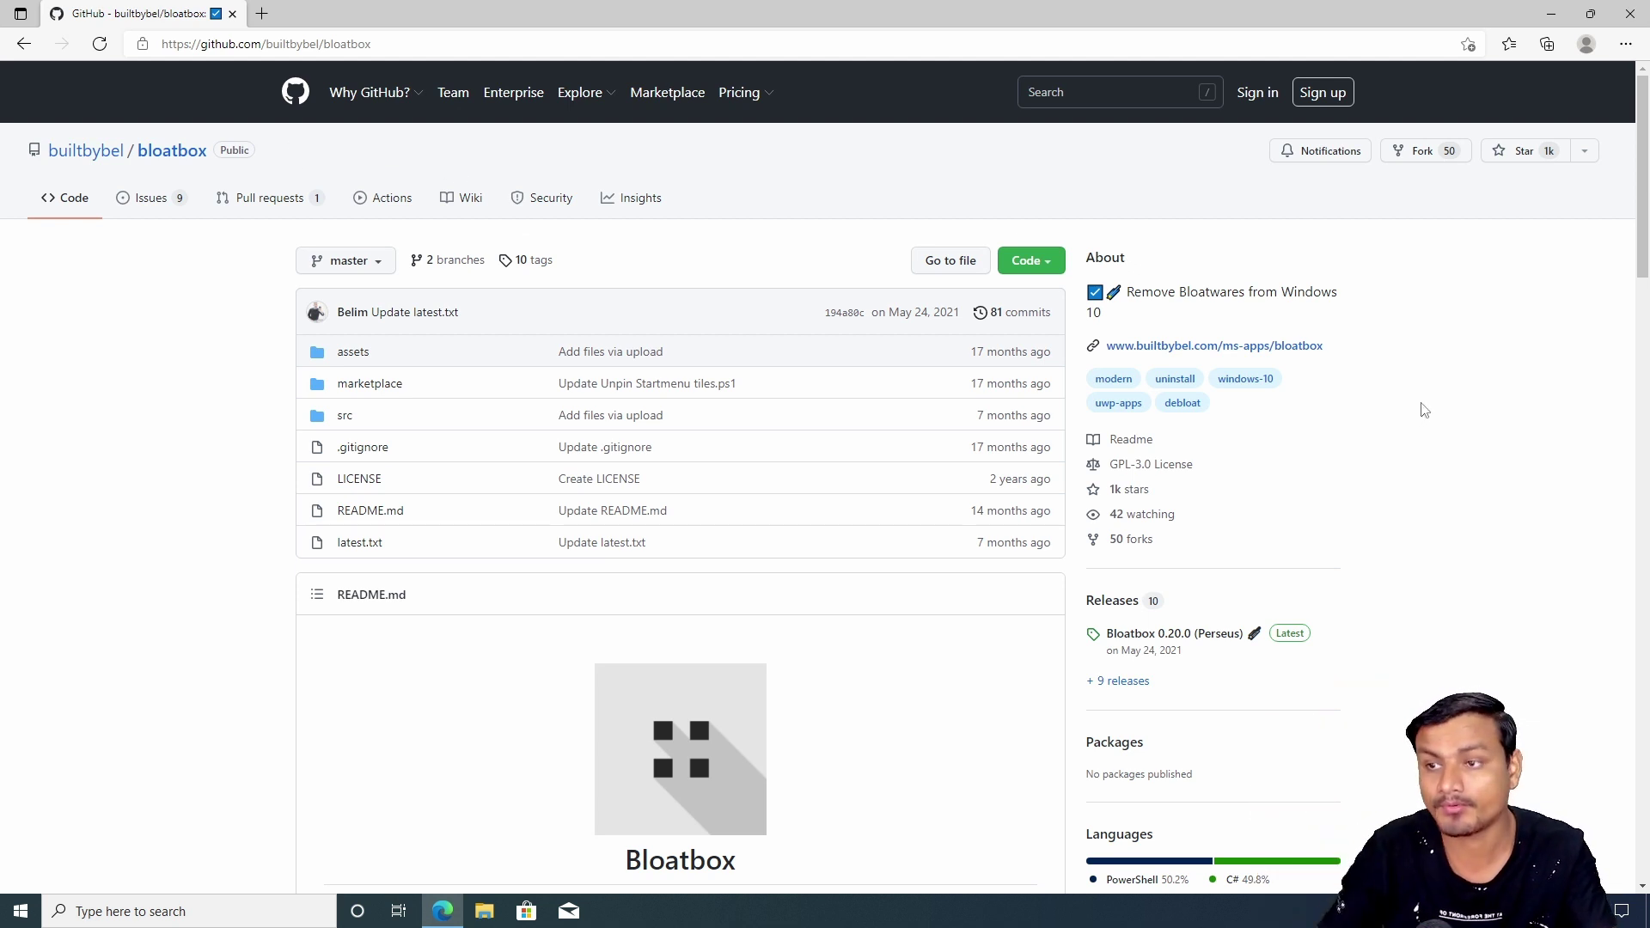
{"action": "scroll", "coordinate": [1427, 406], "scroll_direction": "down", "scroll_amount": 4}
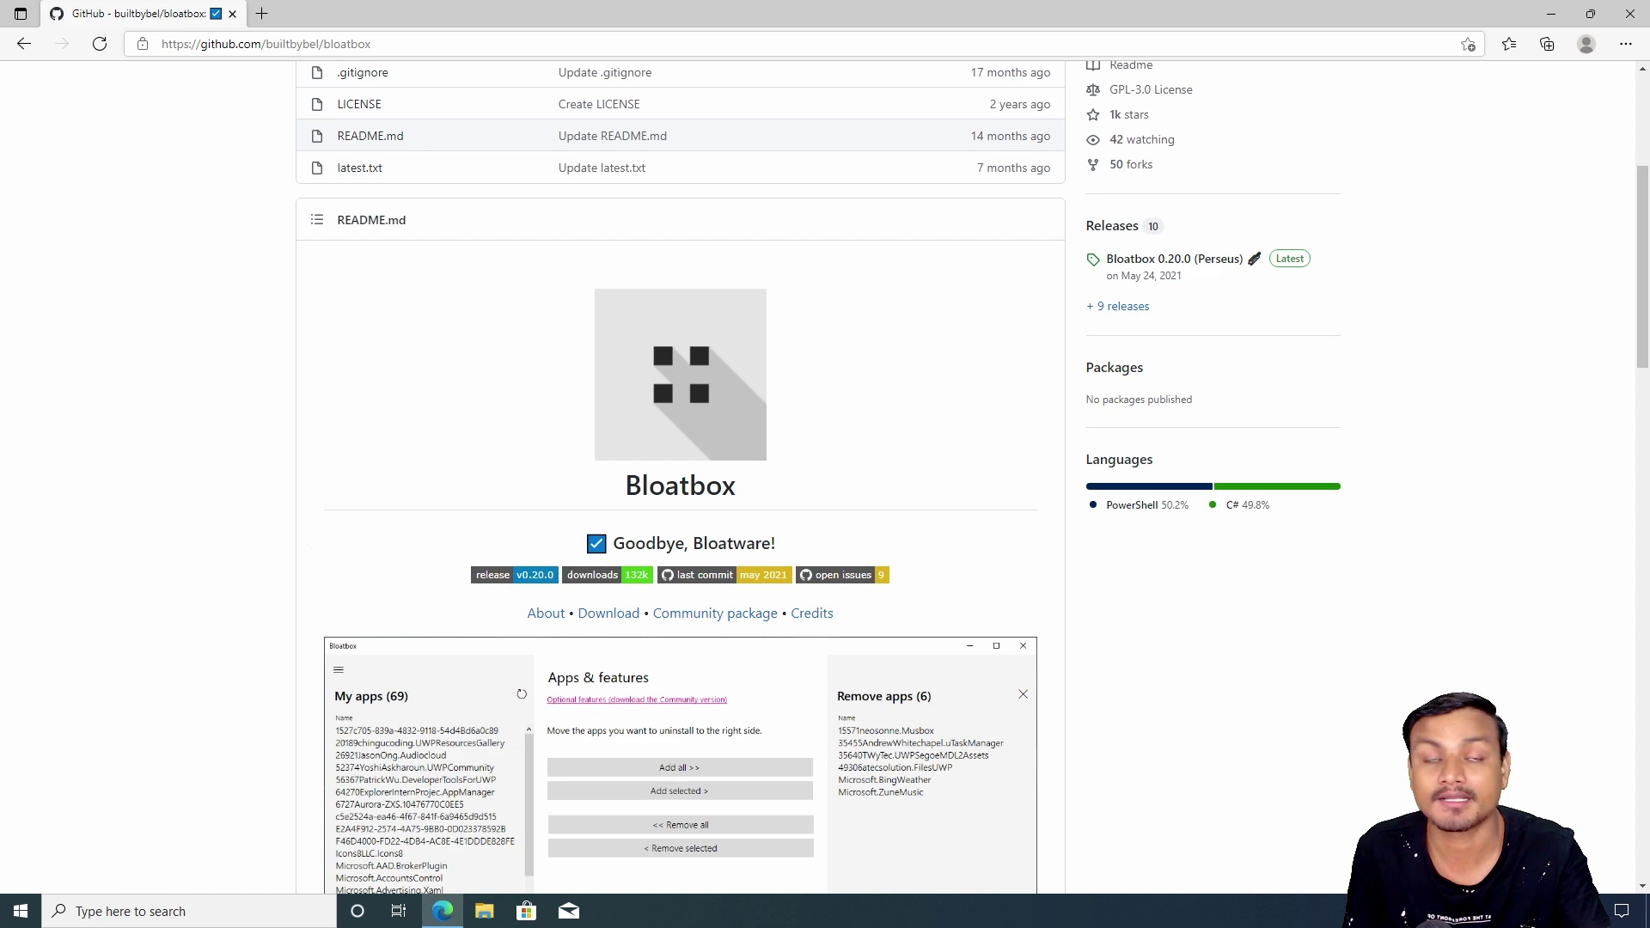
{"action": "scroll", "coordinate": [406, 402], "scroll_direction": "down", "scroll_amount": 5}
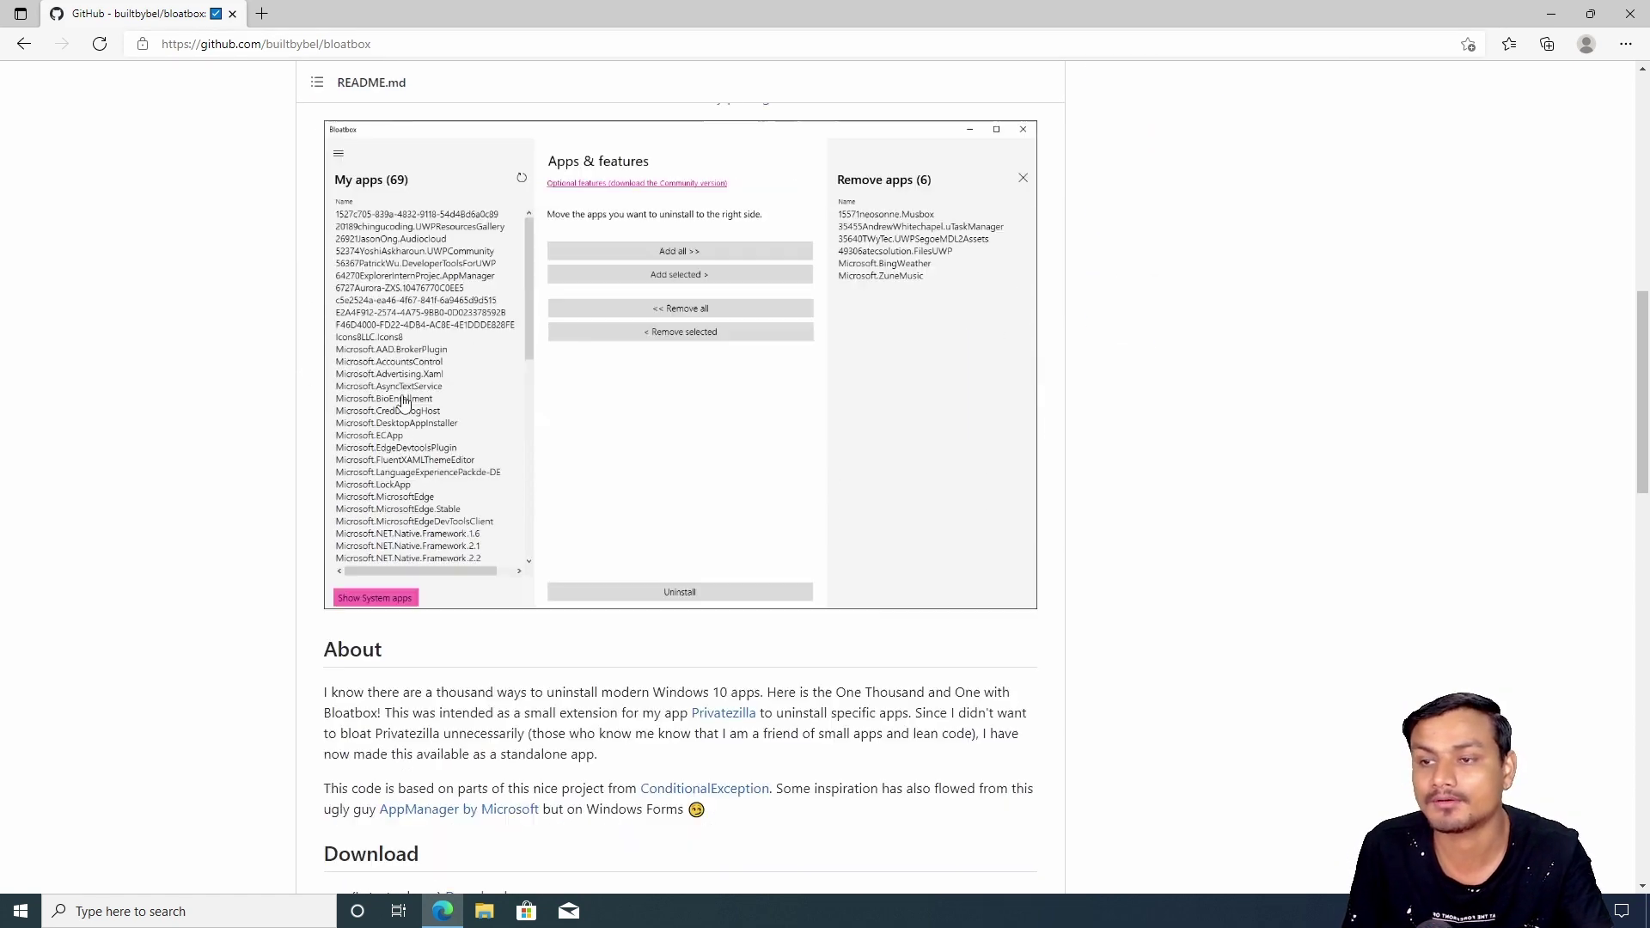
{"action": "scroll", "coordinate": [406, 402], "scroll_direction": "up", "scroll_amount": 2}
{"action": "scroll", "coordinate": [405, 402], "scroll_direction": "down", "scroll_amount": 6}
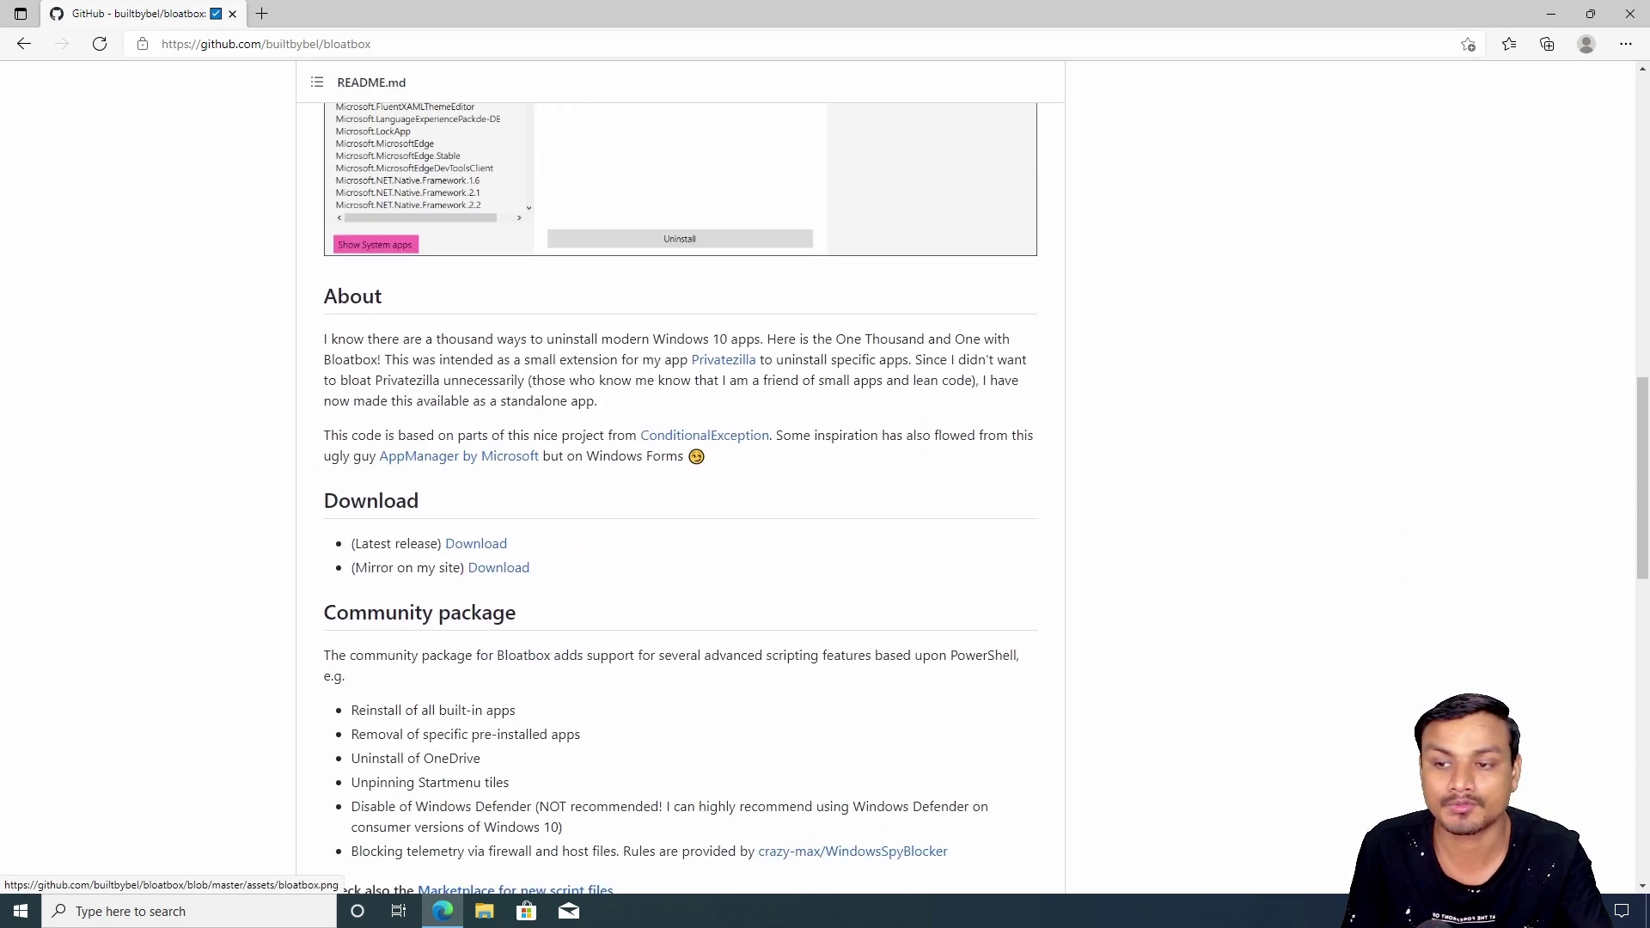
{"action": "scroll", "coordinate": [663, 519], "scroll_direction": "down", "scroll_amount": 3}
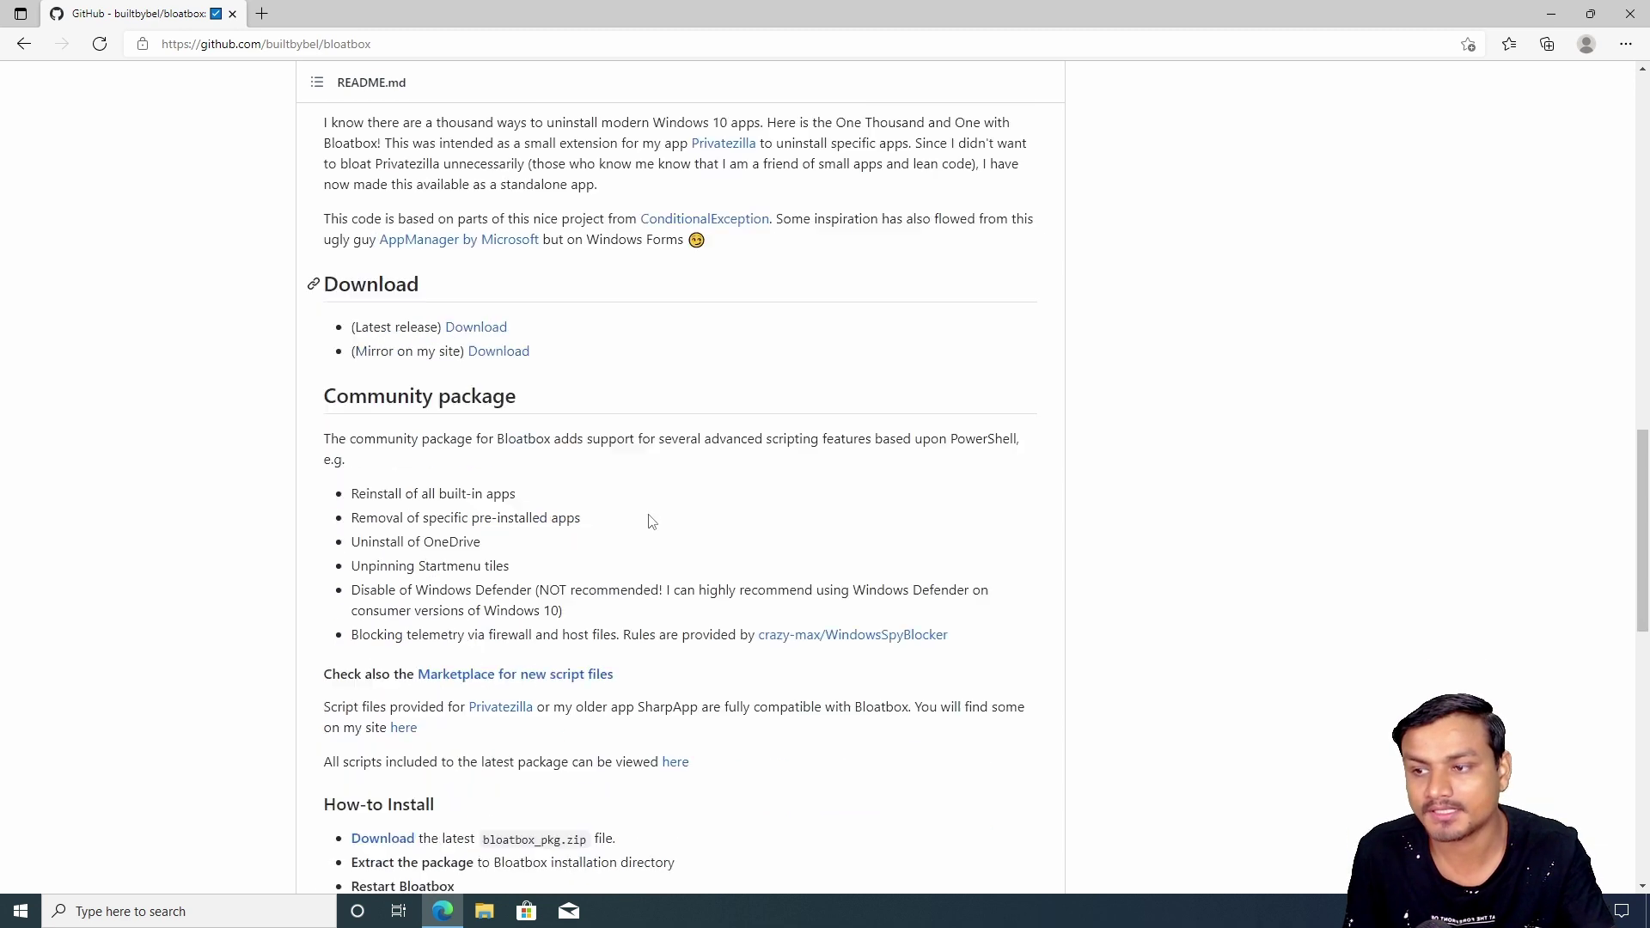
{"action": "scroll", "coordinate": [755, 540], "scroll_direction": "up", "scroll_amount": 4}
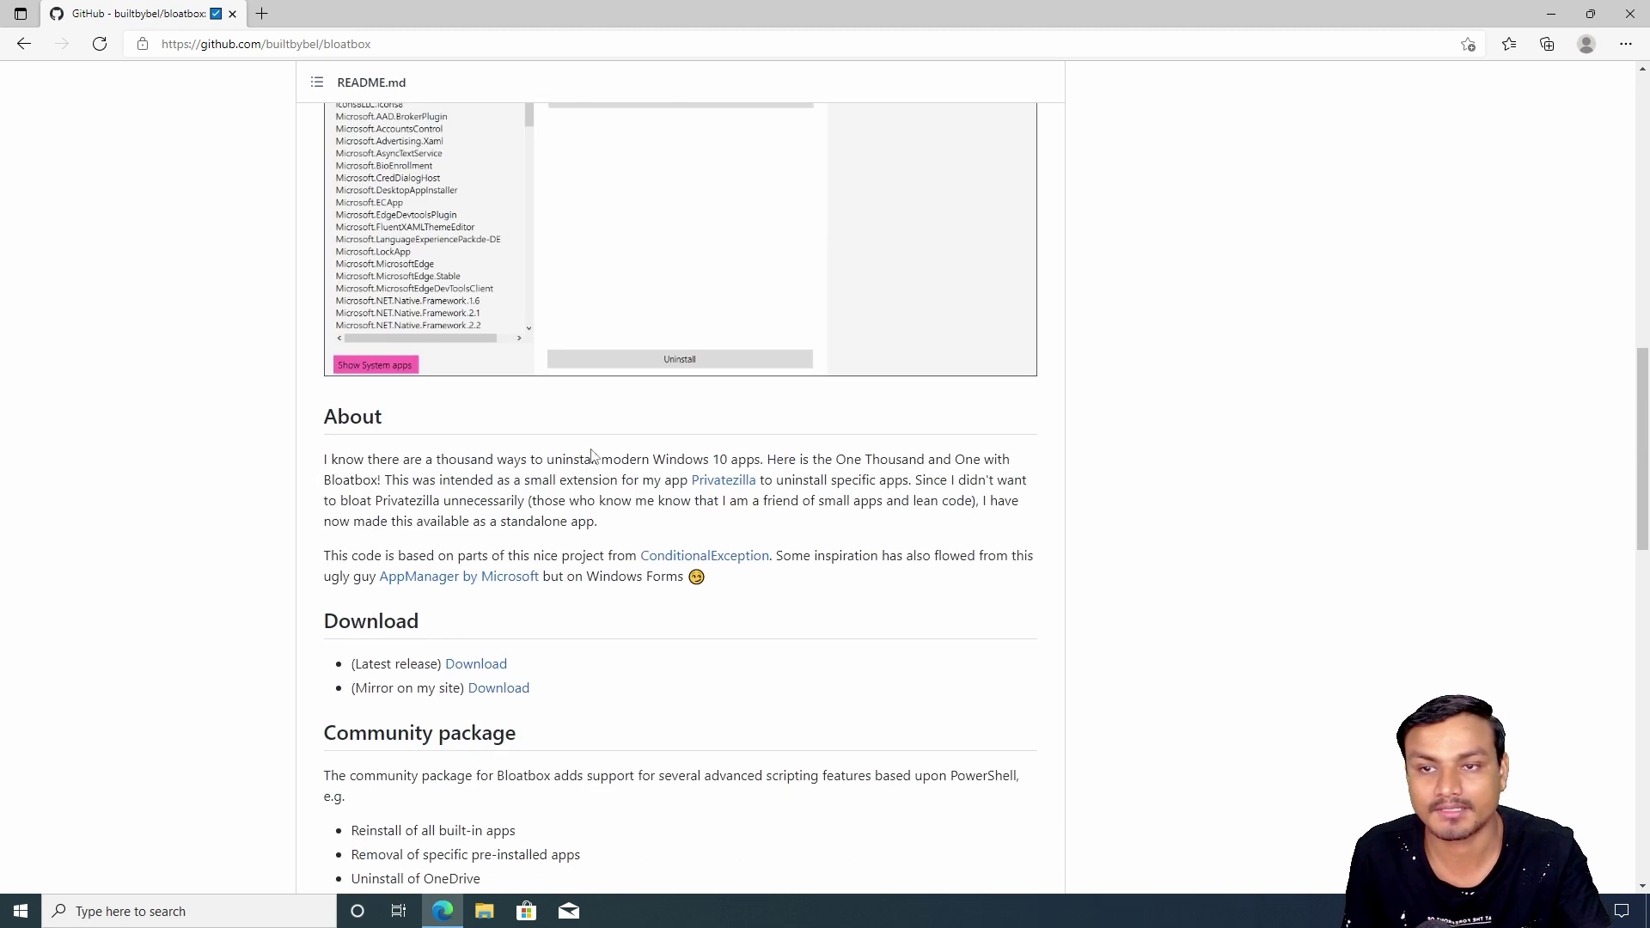
{"action": "scroll", "coordinate": [593, 451], "scroll_direction": "up", "scroll_amount": 3}
{"action": "scroll", "coordinate": [1126, 323], "scroll_direction": "up", "scroll_amount": 3}
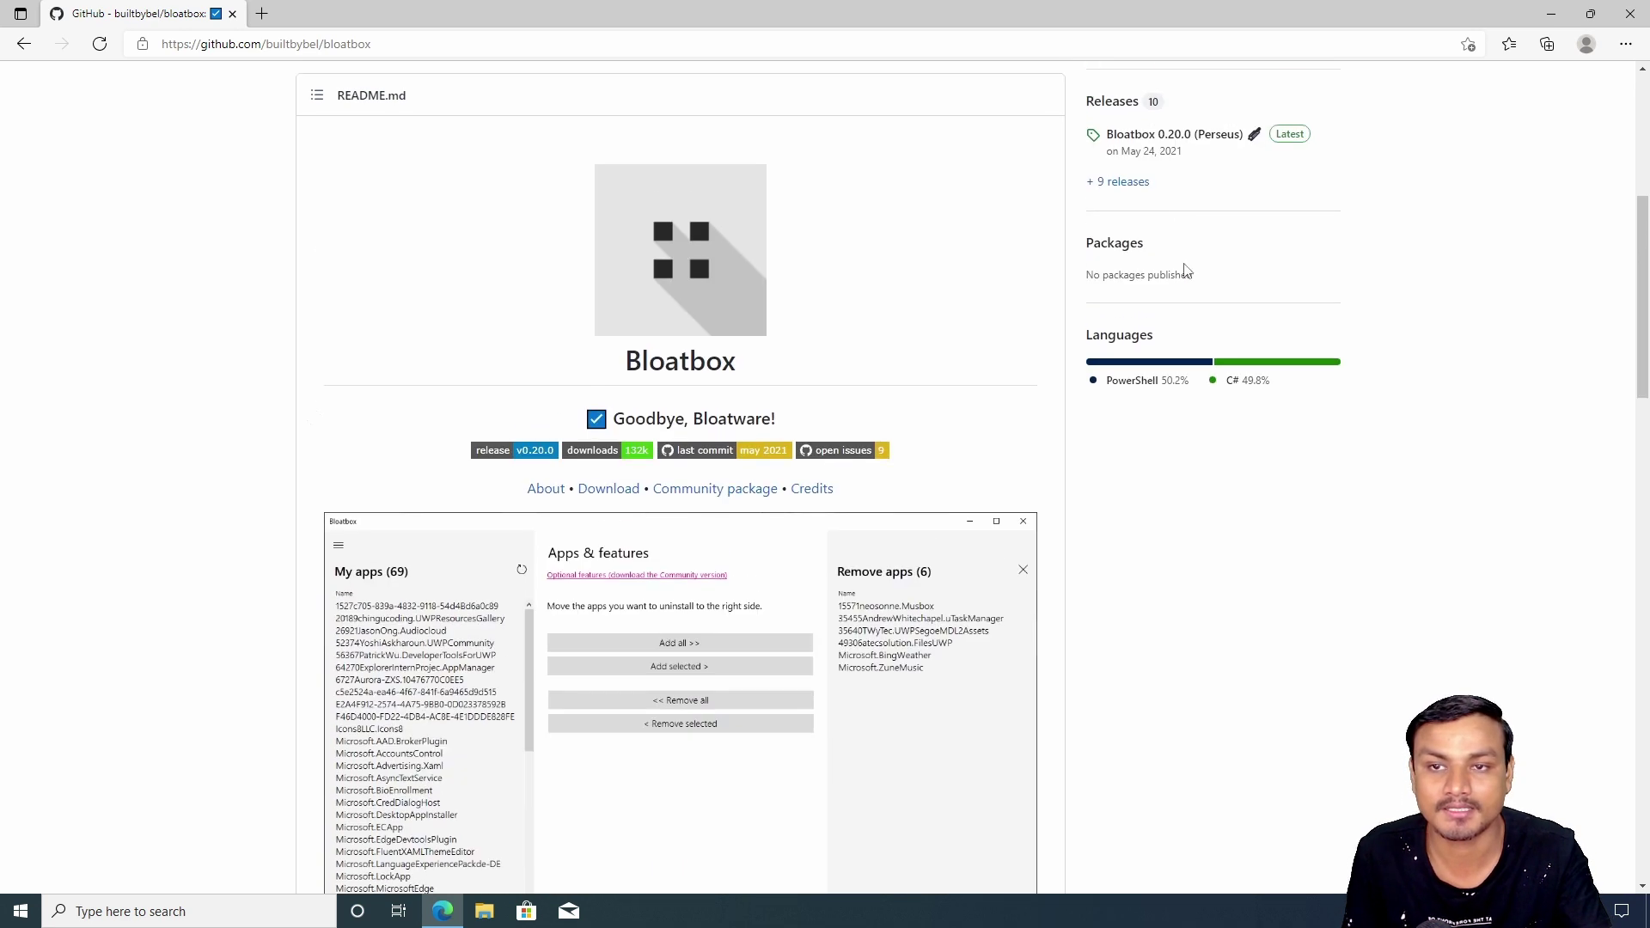
{"action": "scroll", "coordinate": [1186, 272], "scroll_direction": "up", "scroll_amount": 2}
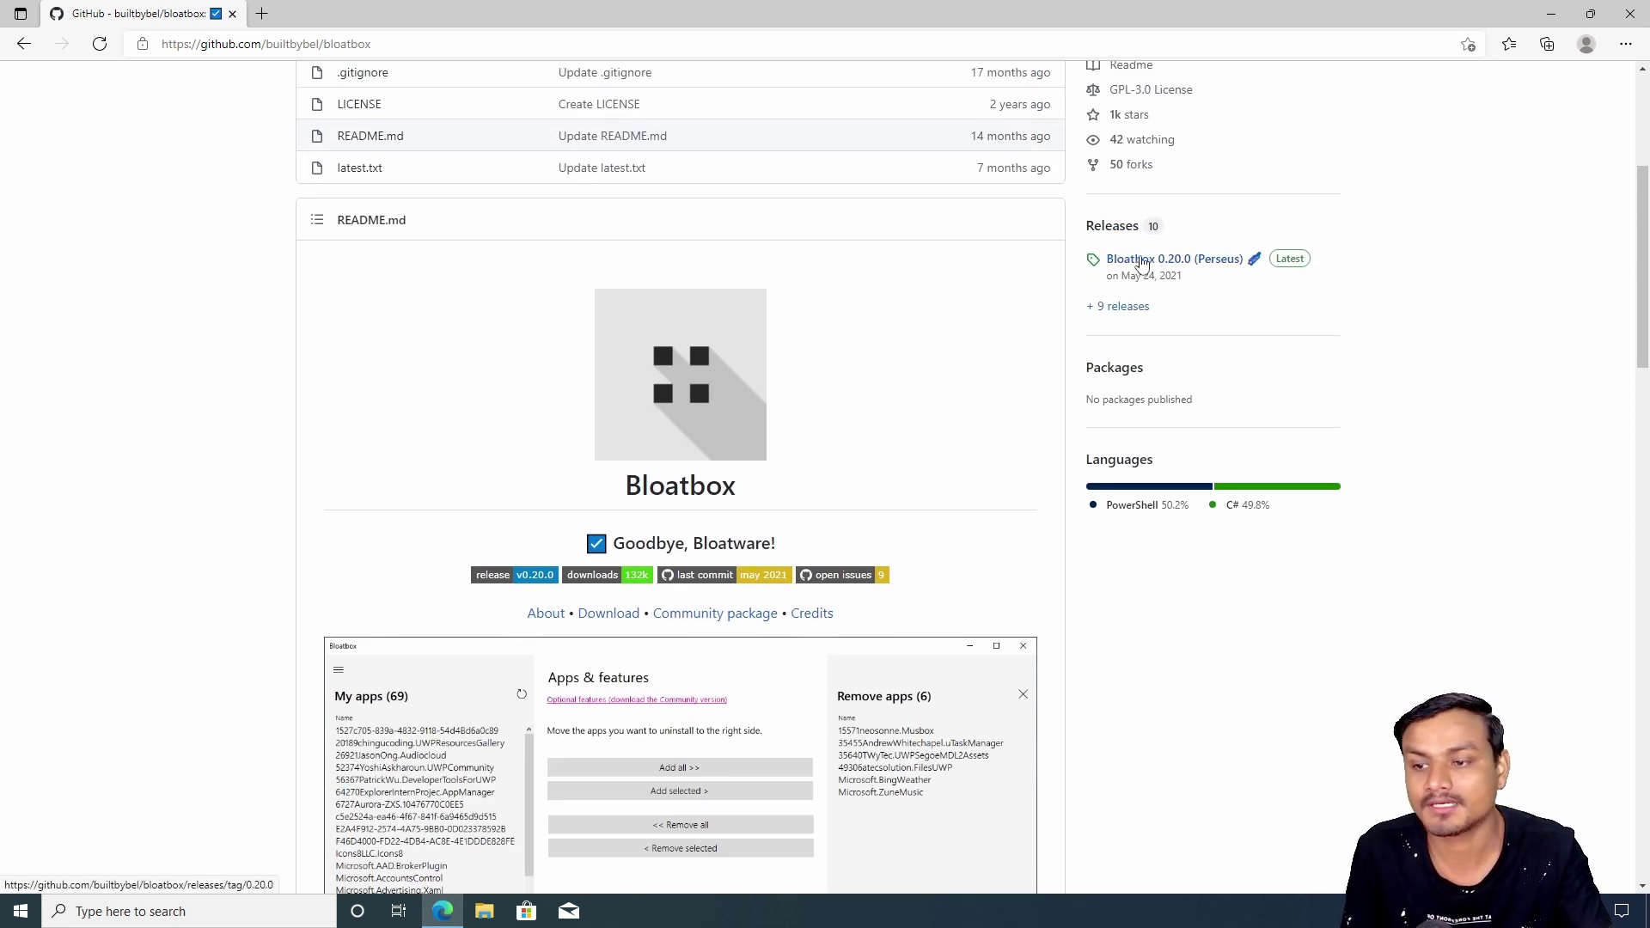
Open the latest Bloatbox release, 0.20.0 (Perseus), and download bloatbox.zip from its assets.
{"action": "left_click", "coordinate": [1142, 263]}
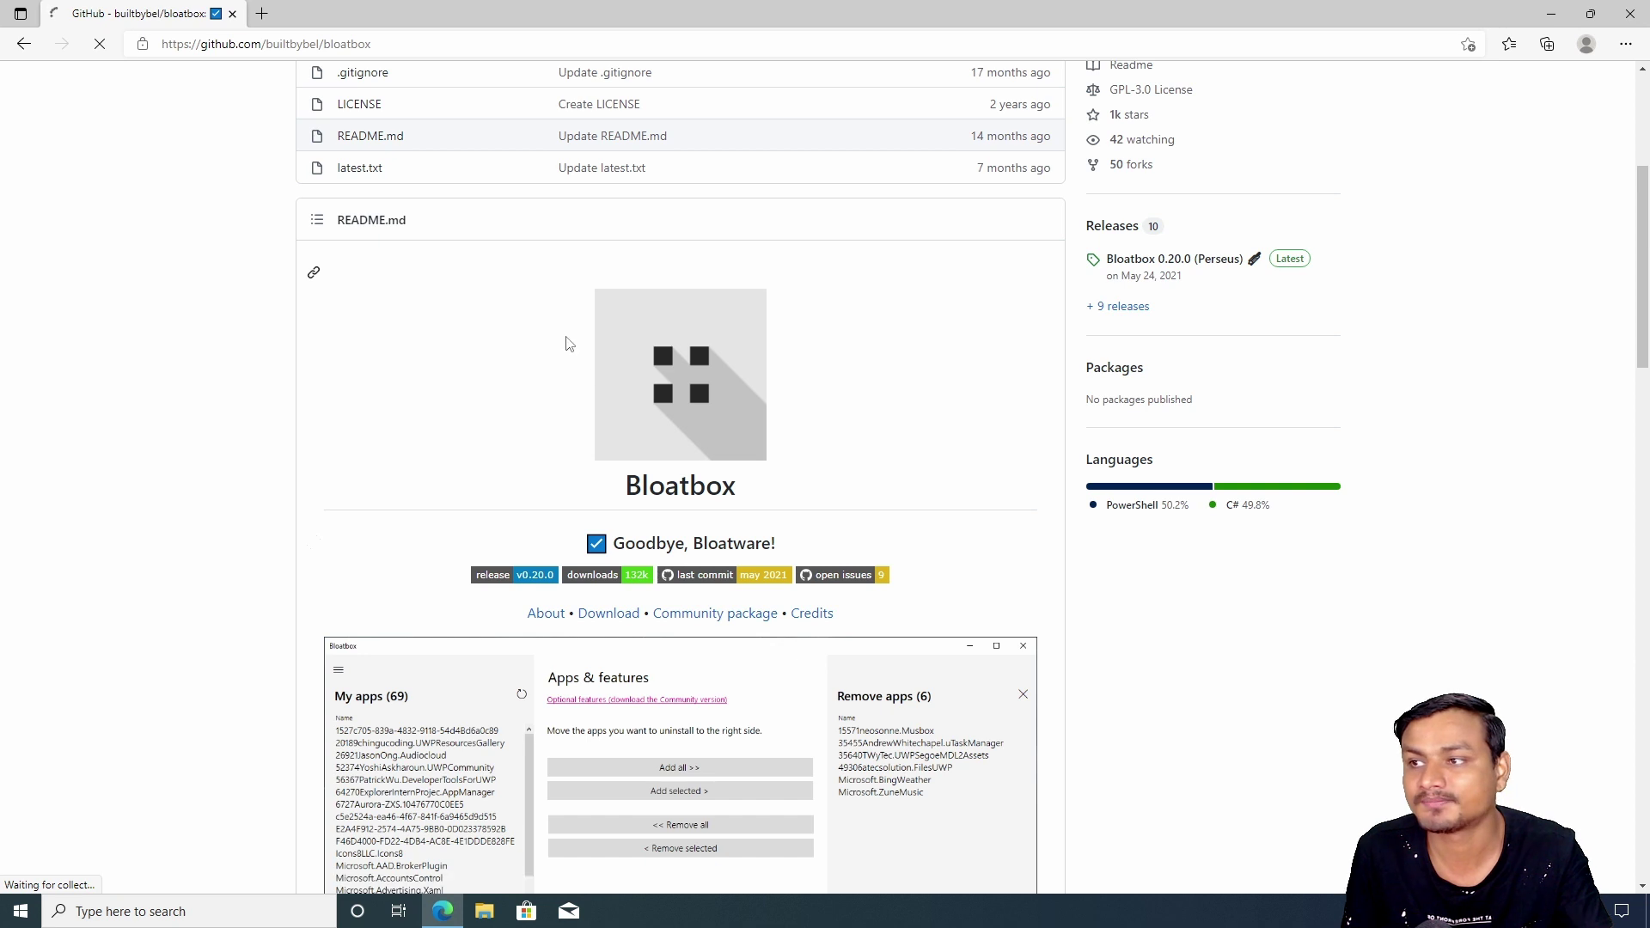
{"action": "scroll", "coordinate": [599, 285], "scroll_direction": "down", "scroll_amount": 3}
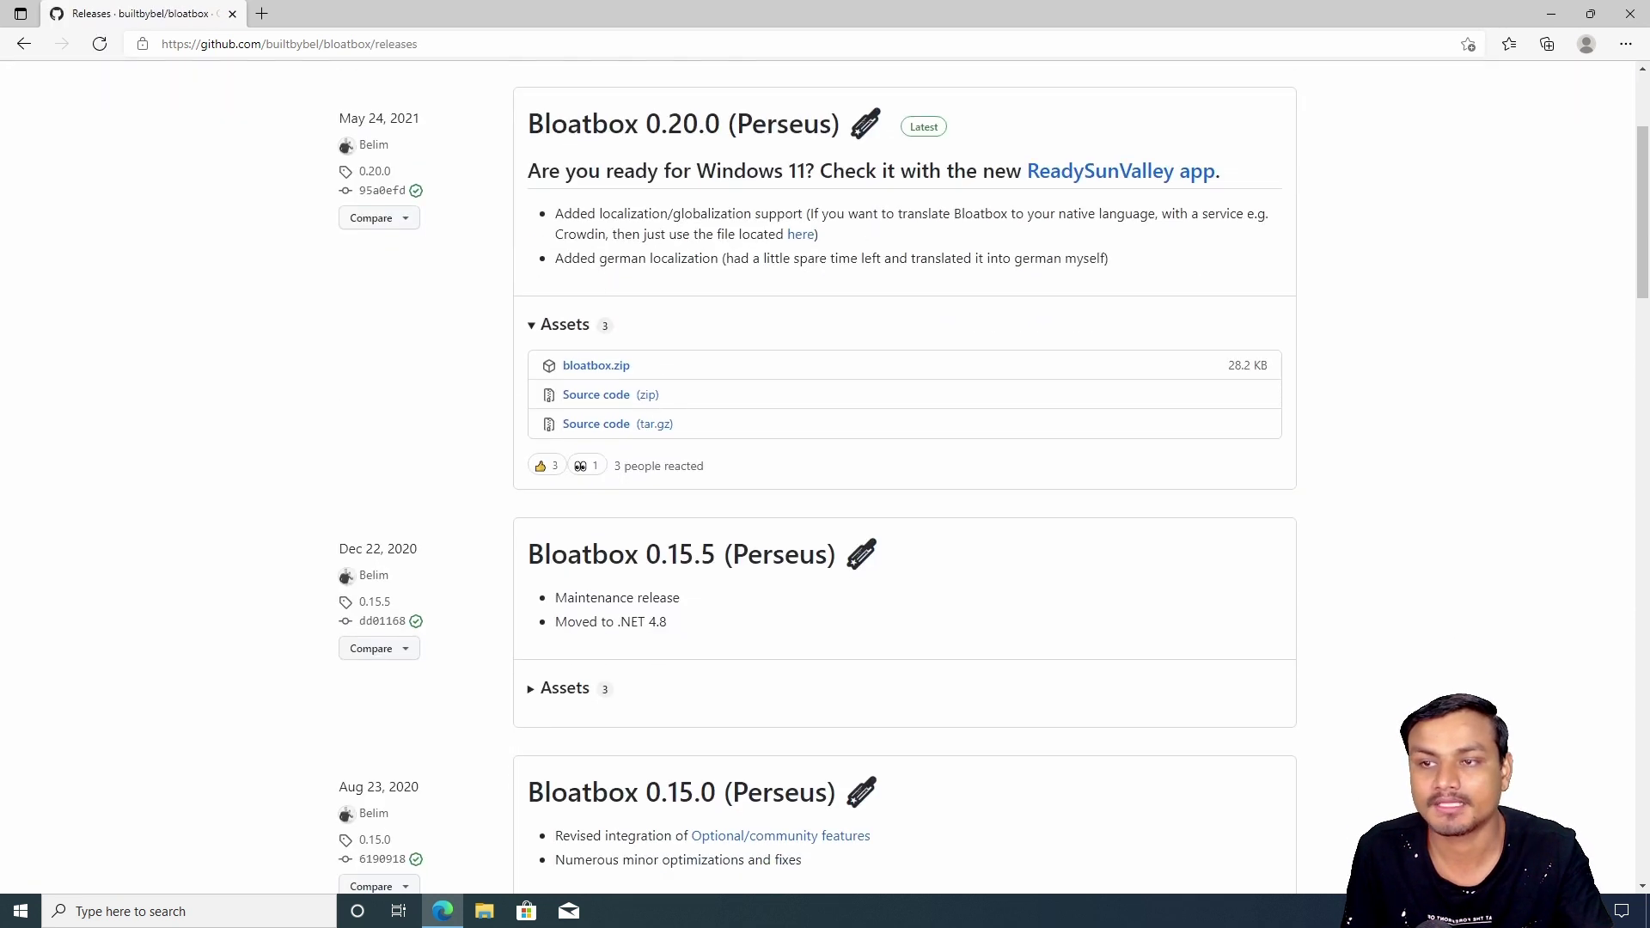
{"action": "scroll", "coordinate": [623, 331], "scroll_direction": "up", "scroll_amount": 2}
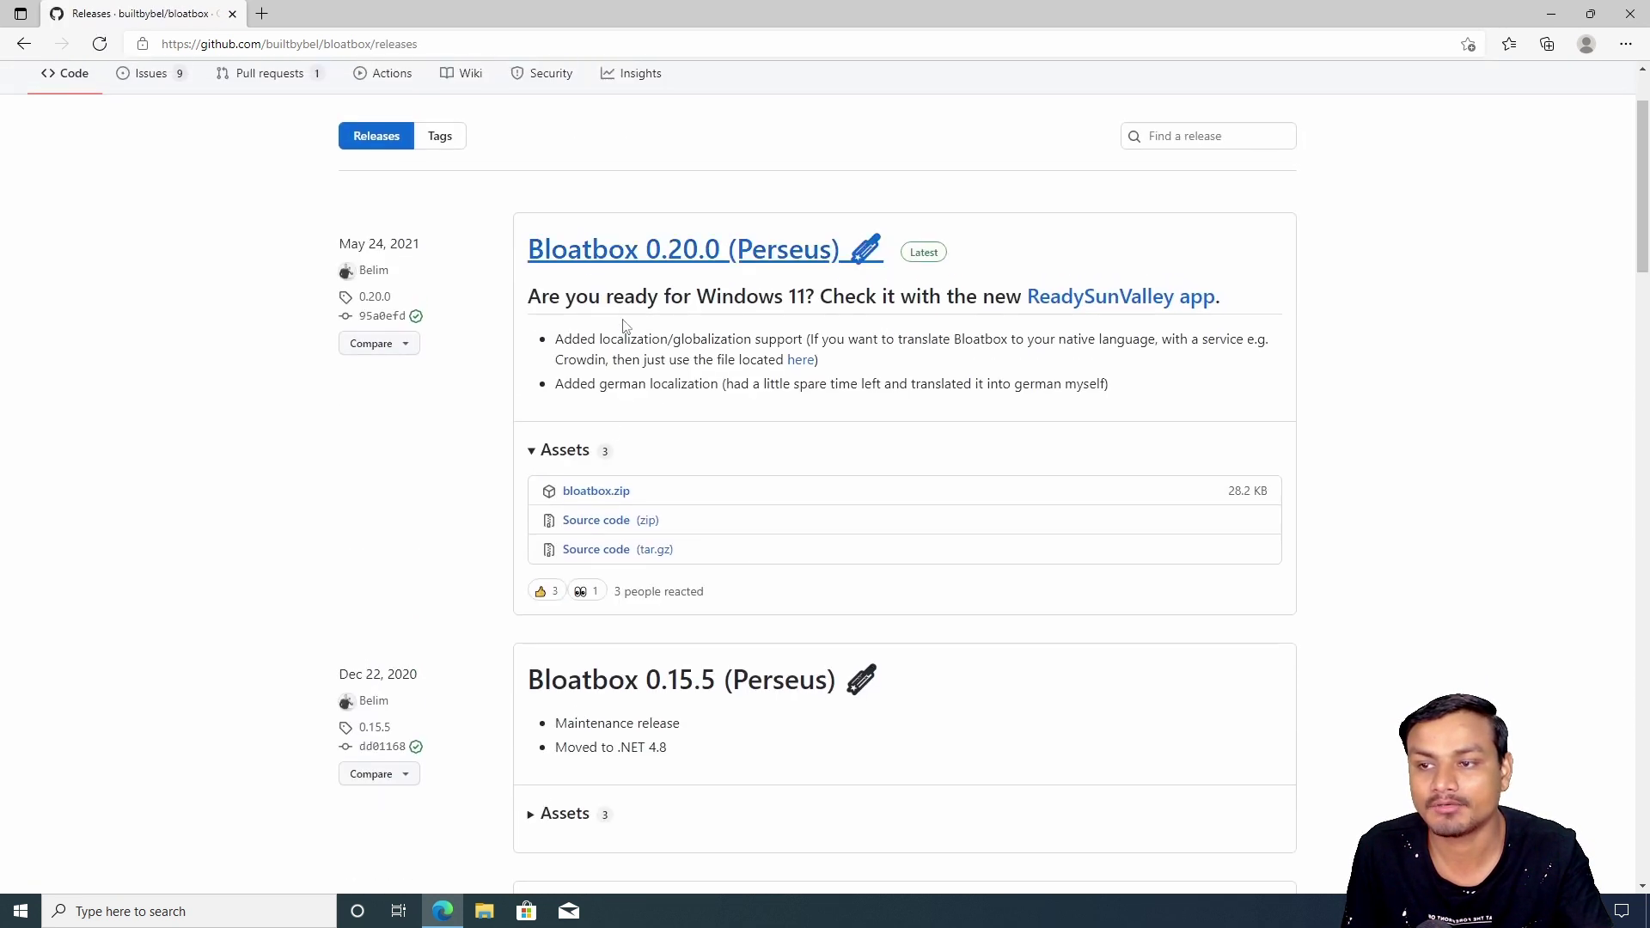
{"action": "left_click", "coordinate": [595, 494]}
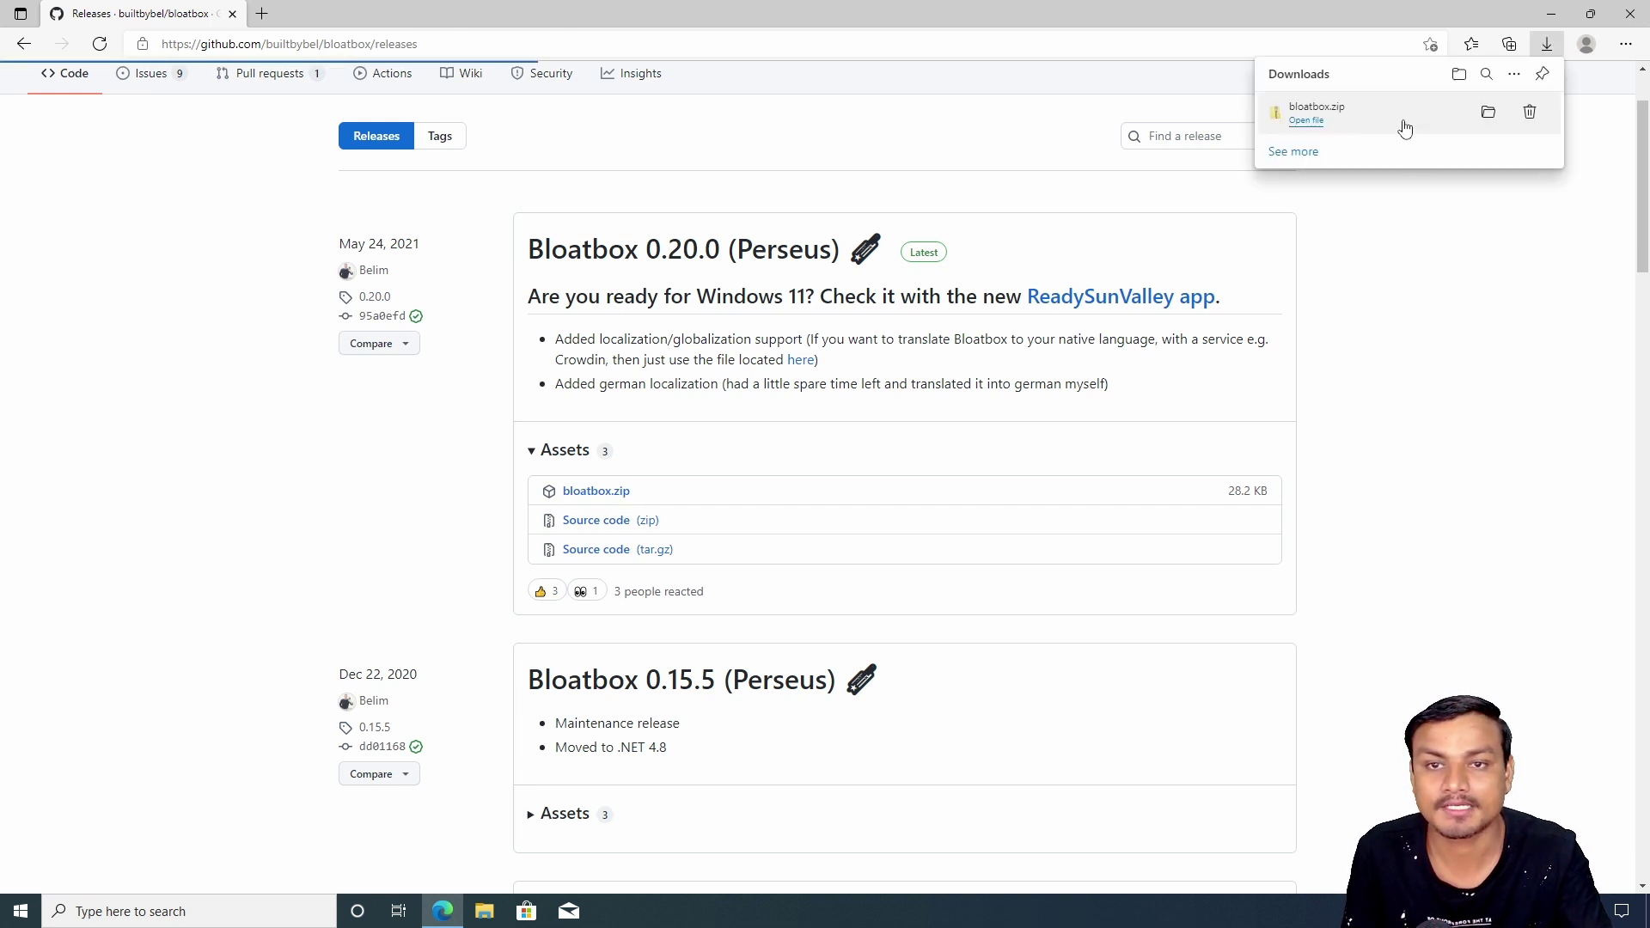
Show the downloaded bloatbox archive in its folder and extract all its files to the default destination.
{"action": "left_click", "coordinate": [1488, 129]}
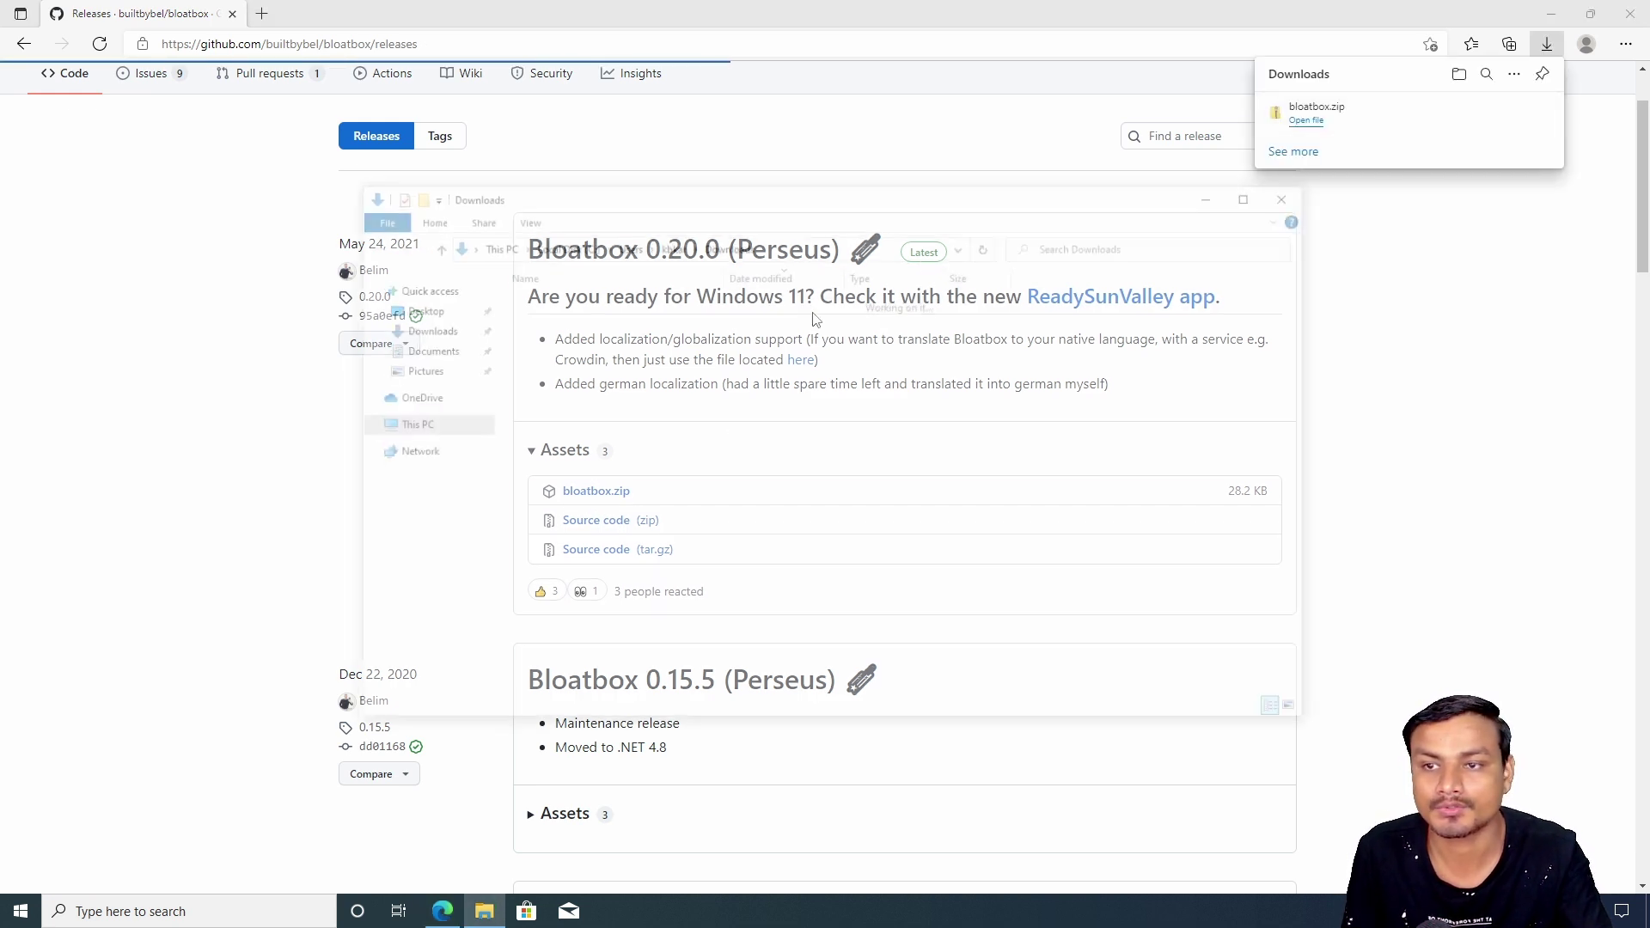
{"action": "right_click", "coordinate": [599, 334]}
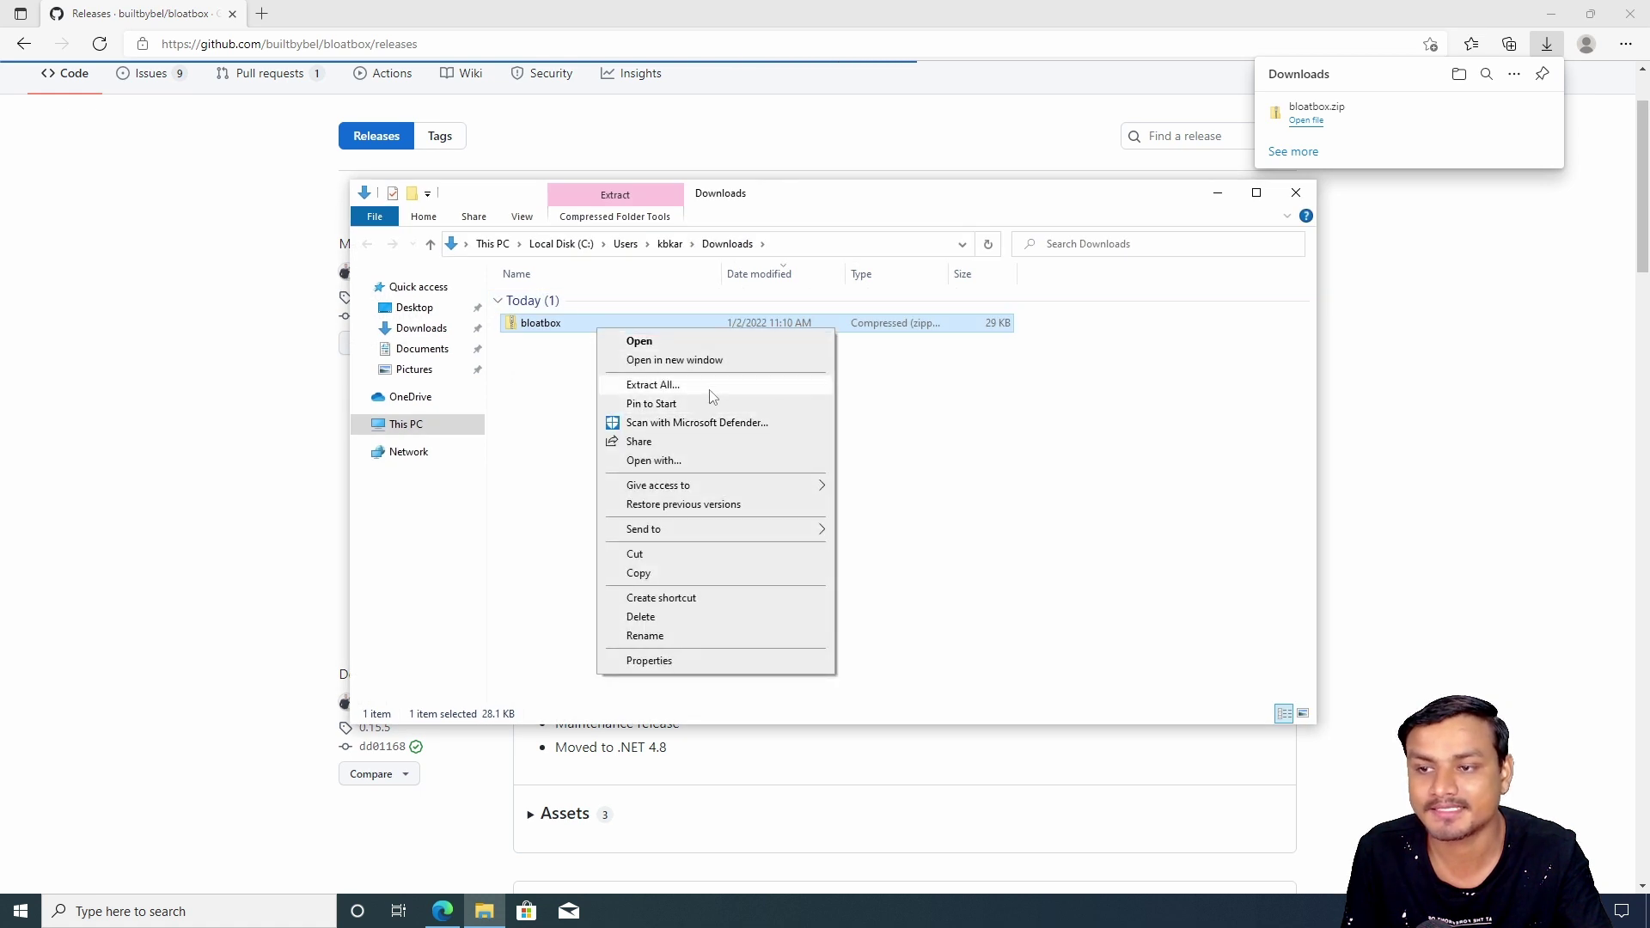
{"action": "left_click", "coordinate": [709, 385]}
{"action": "left_click", "coordinate": [980, 620]}
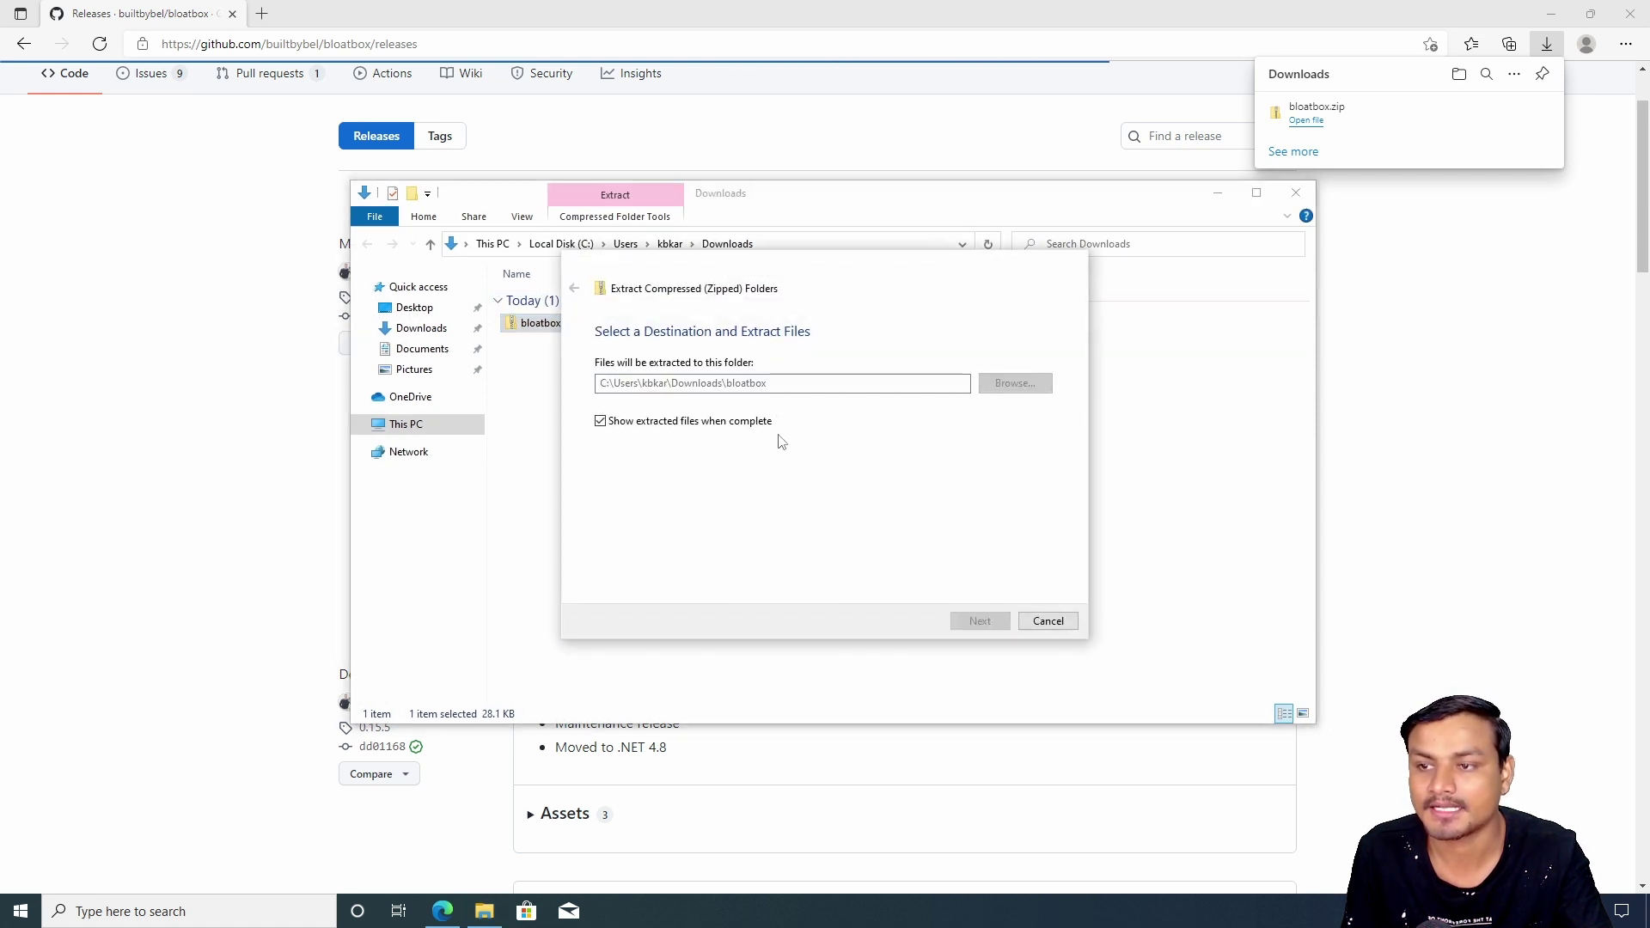
Run the extracted Bloatbox application as administrator and allow it to start.
{"action": "left_click", "coordinate": [599, 341]}
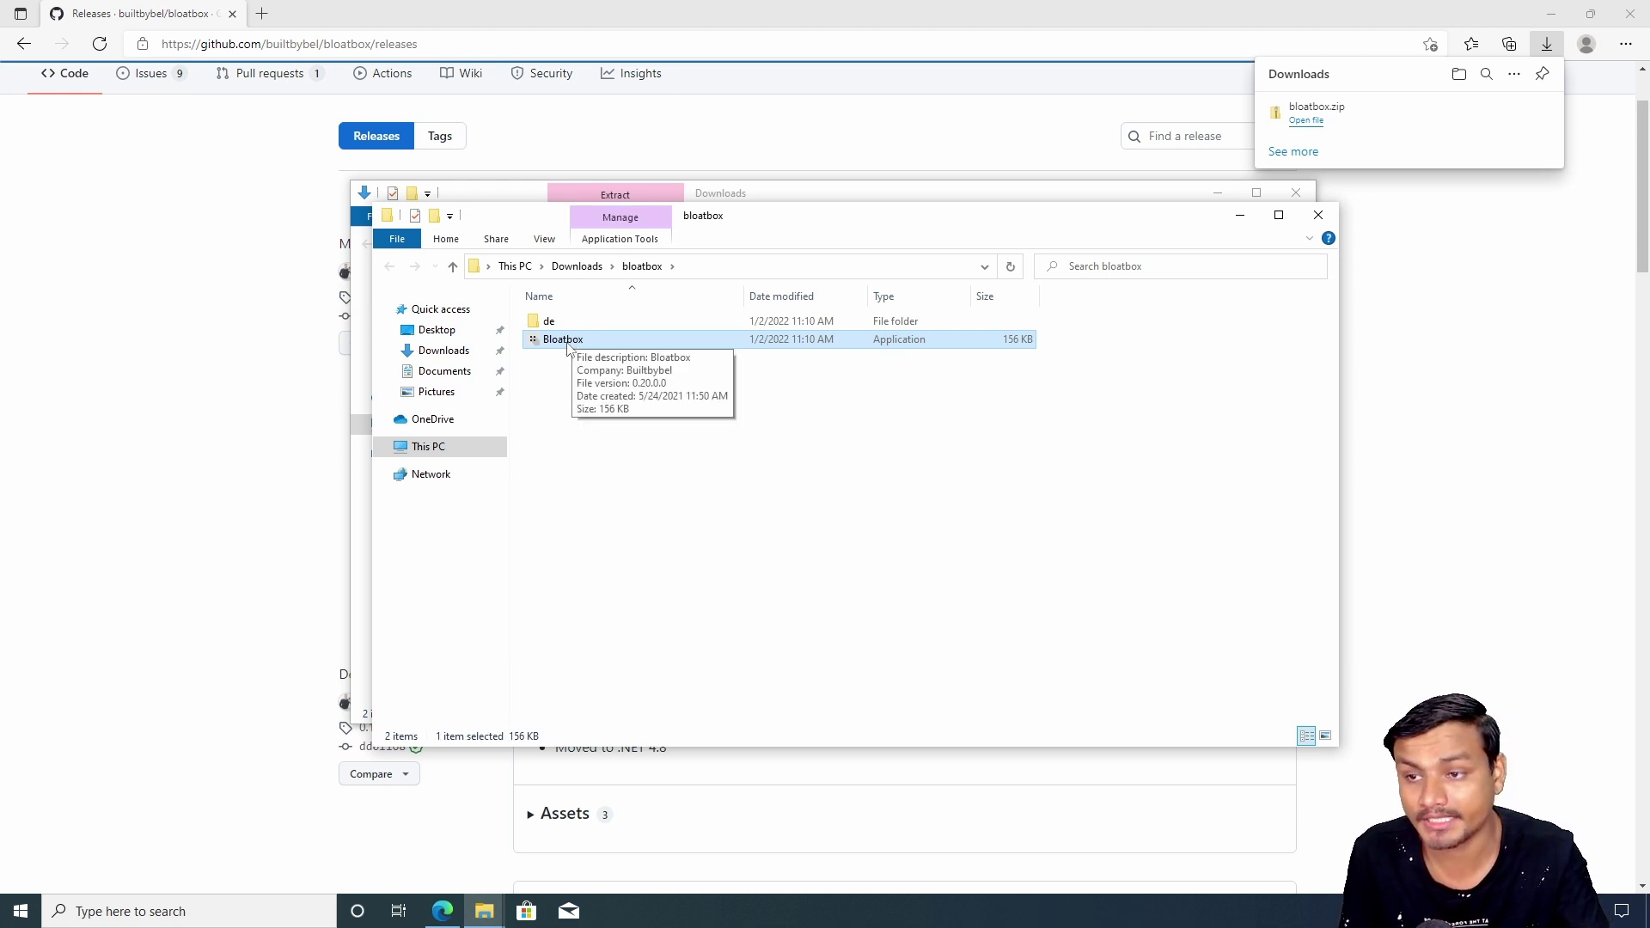
{"action": "right_click", "coordinate": [567, 344]}
{"action": "left_click", "coordinate": [649, 373]}
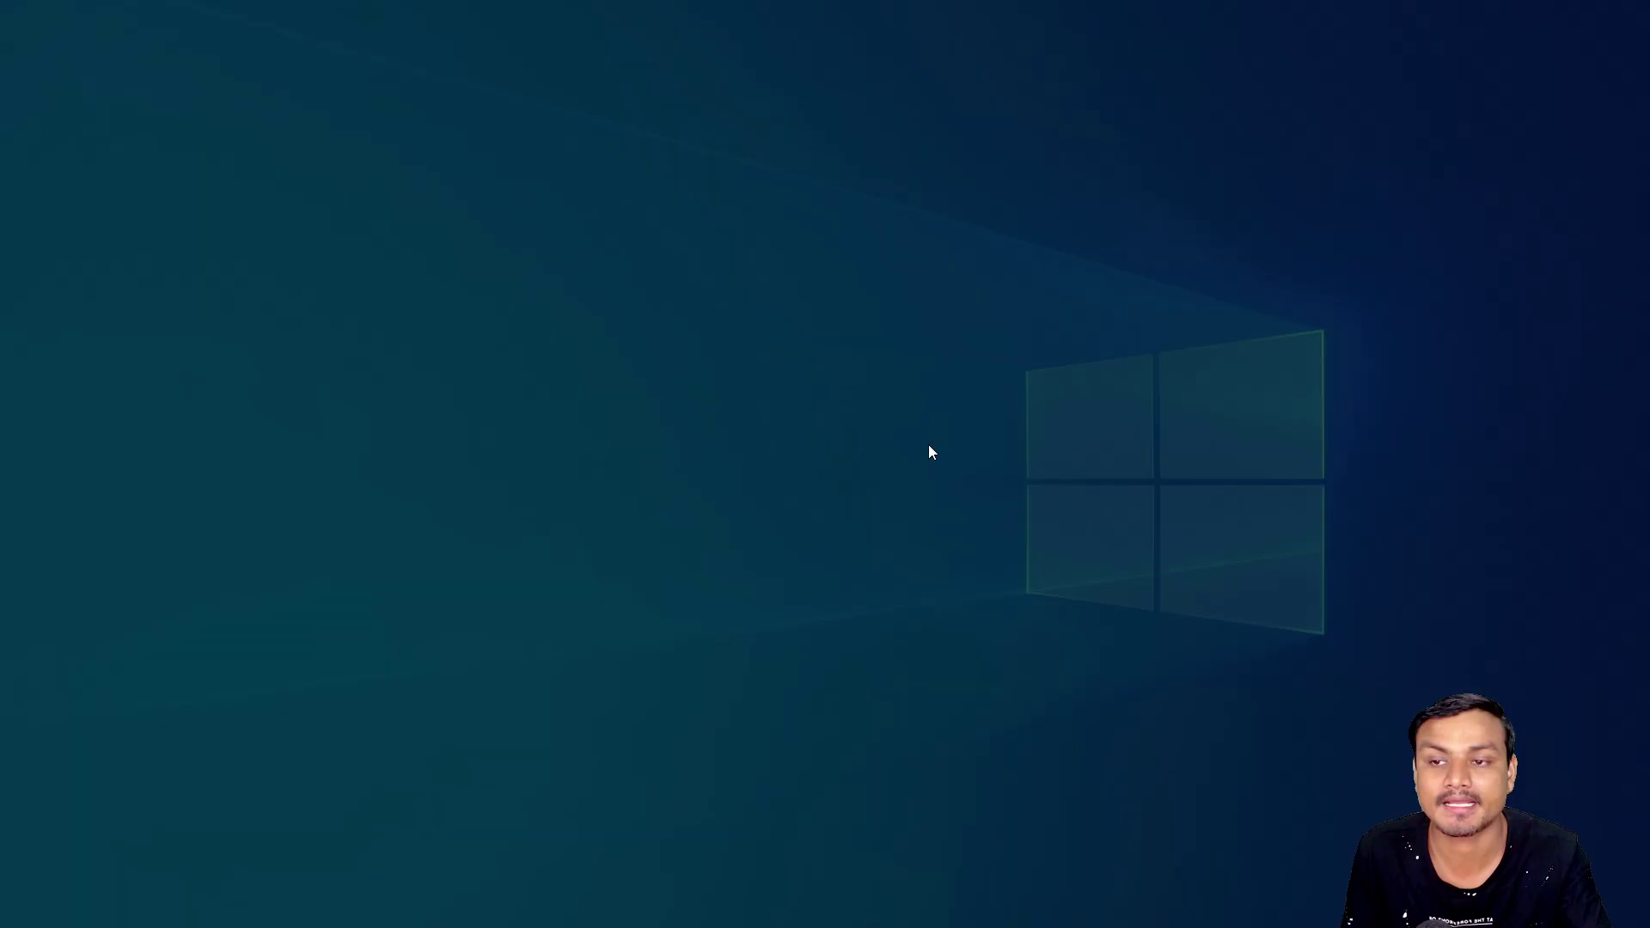
{"action": "left_click", "coordinate": [757, 574]}
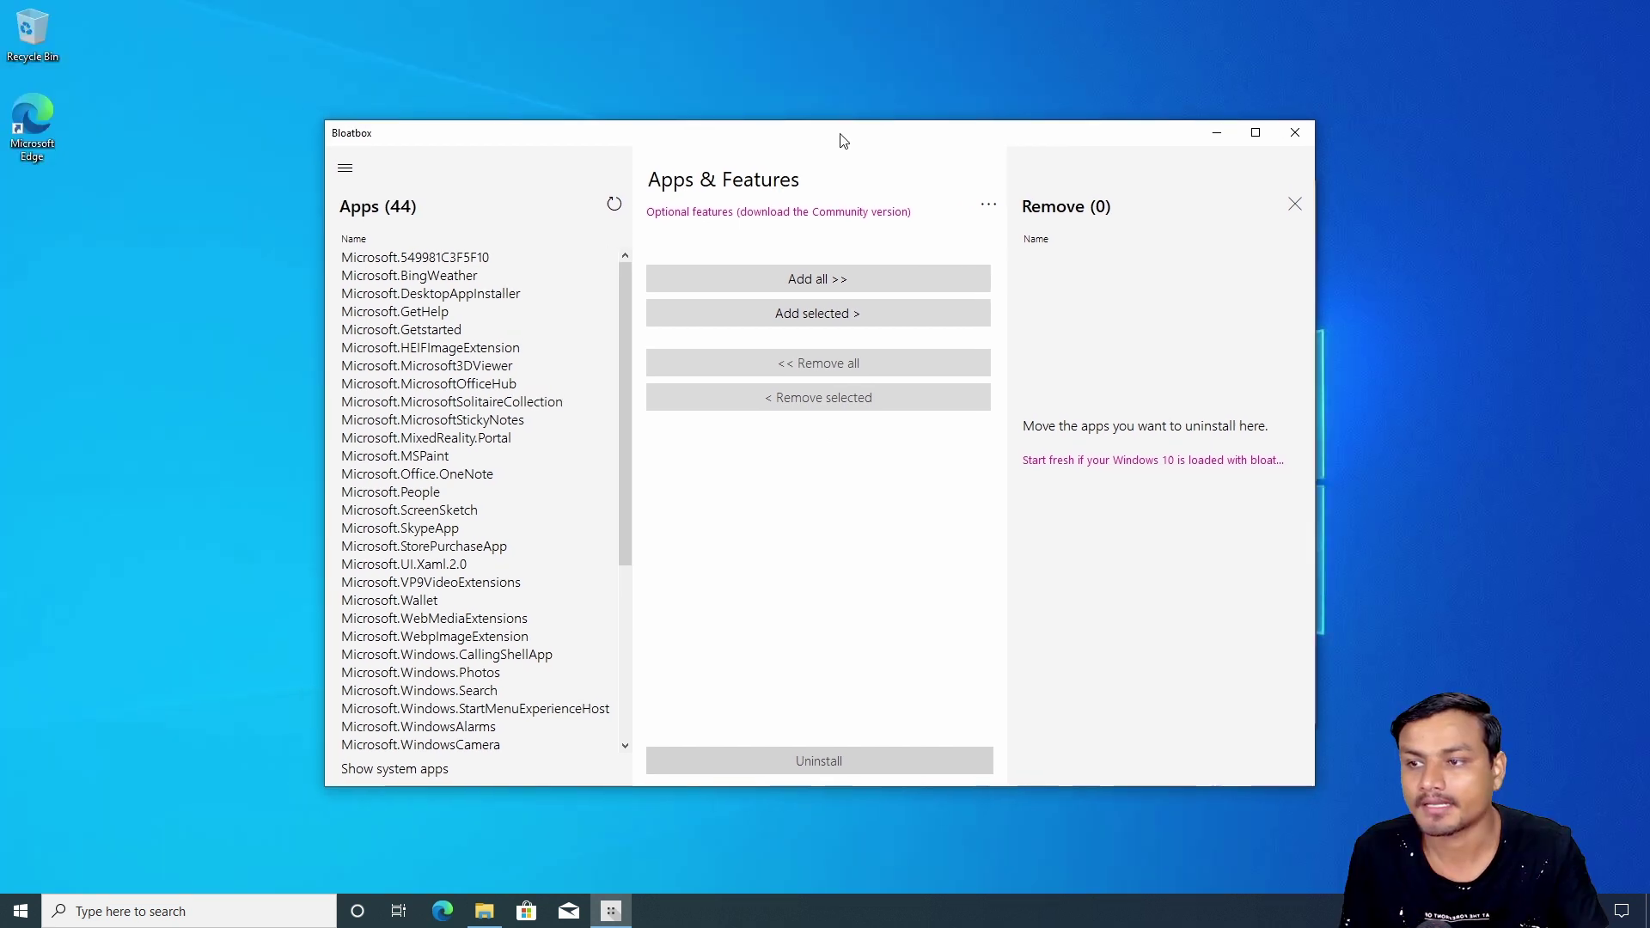
Move the Bloatbox window slightly and look through its full list of installed apps.
{"action": "left_click_drag", "start_coordinate": [840, 137], "coordinate": [857, 128]}
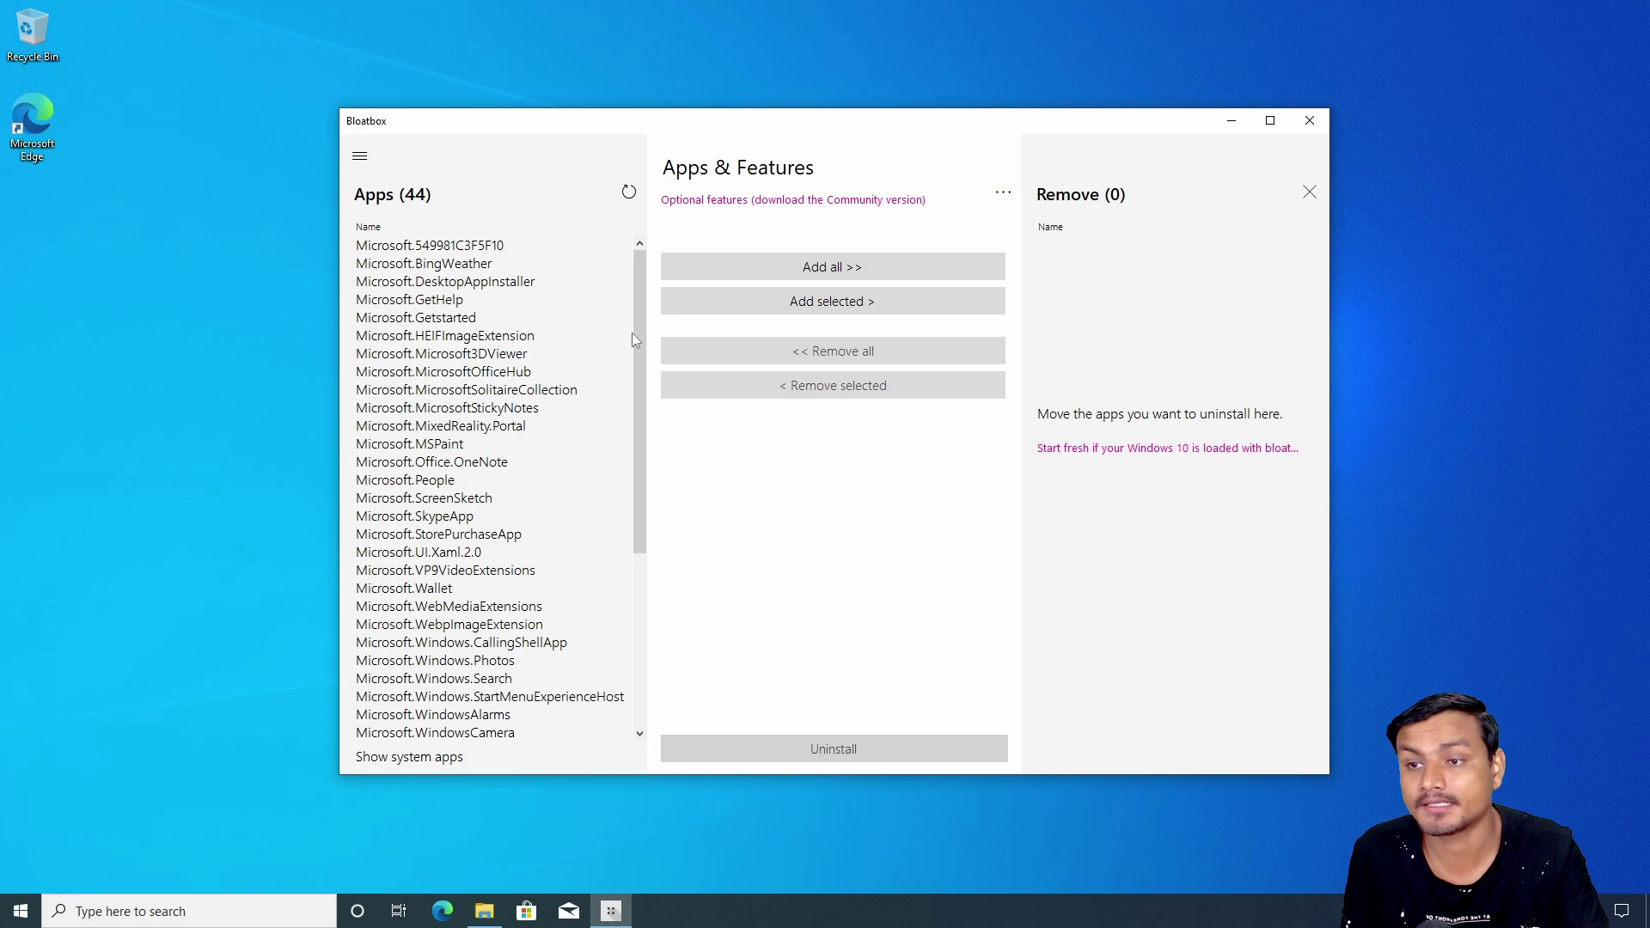
{"action": "scroll", "coordinate": [456, 506], "scroll_direction": "down", "scroll_amount": 5}
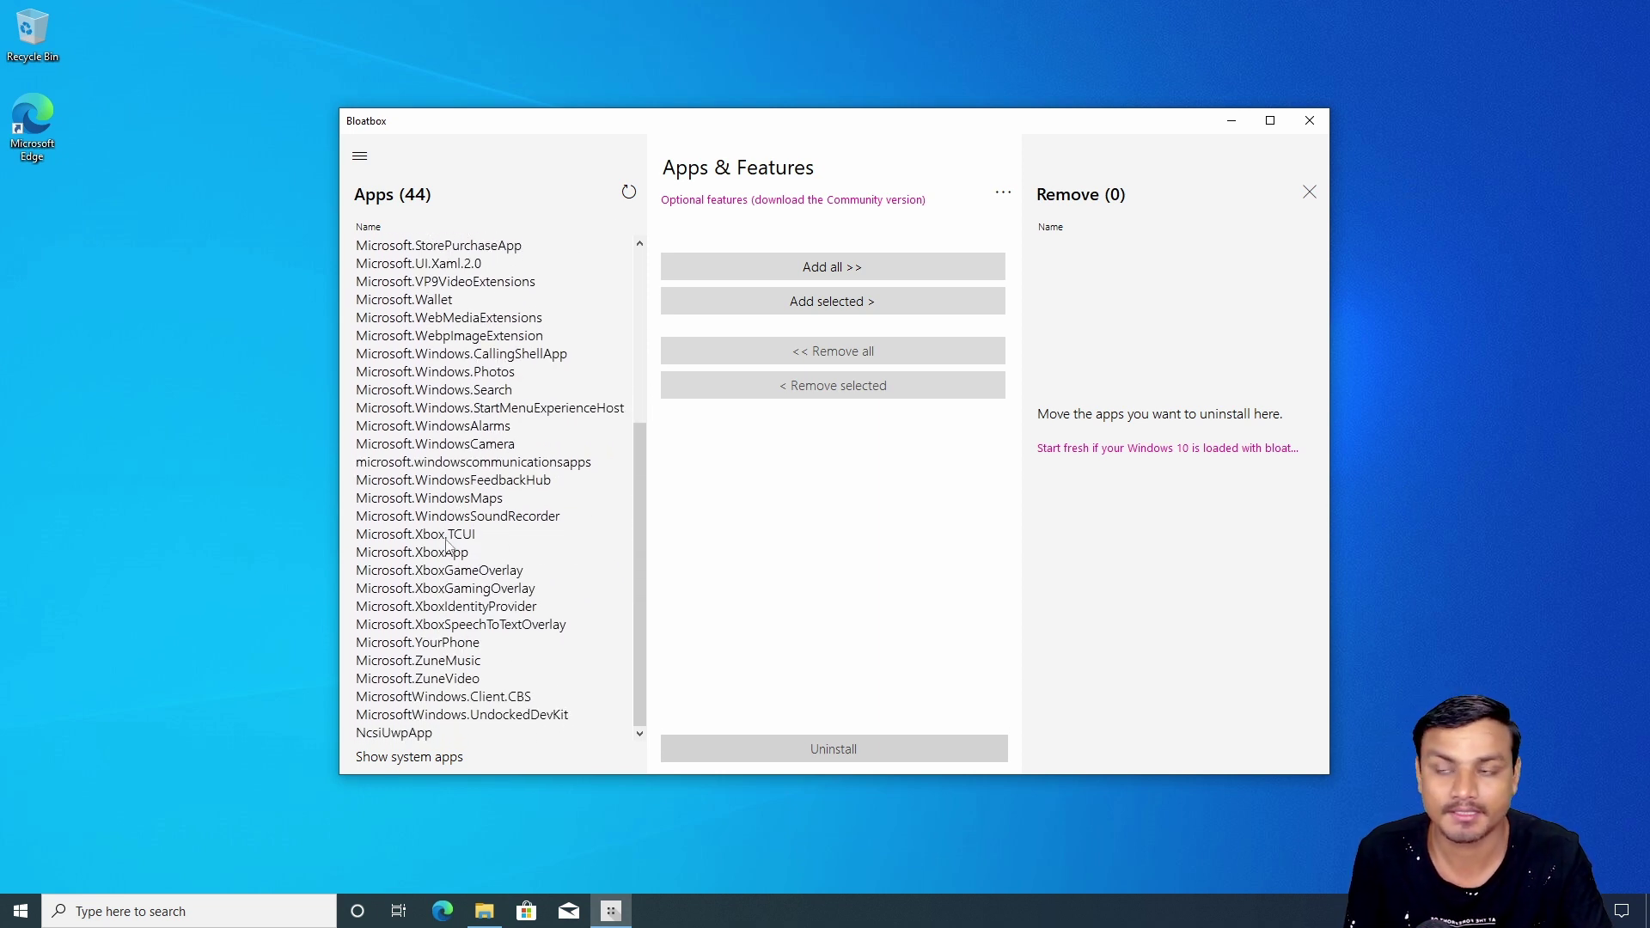
{"action": "scroll", "coordinate": [447, 585], "scroll_direction": "up", "scroll_amount": 1}
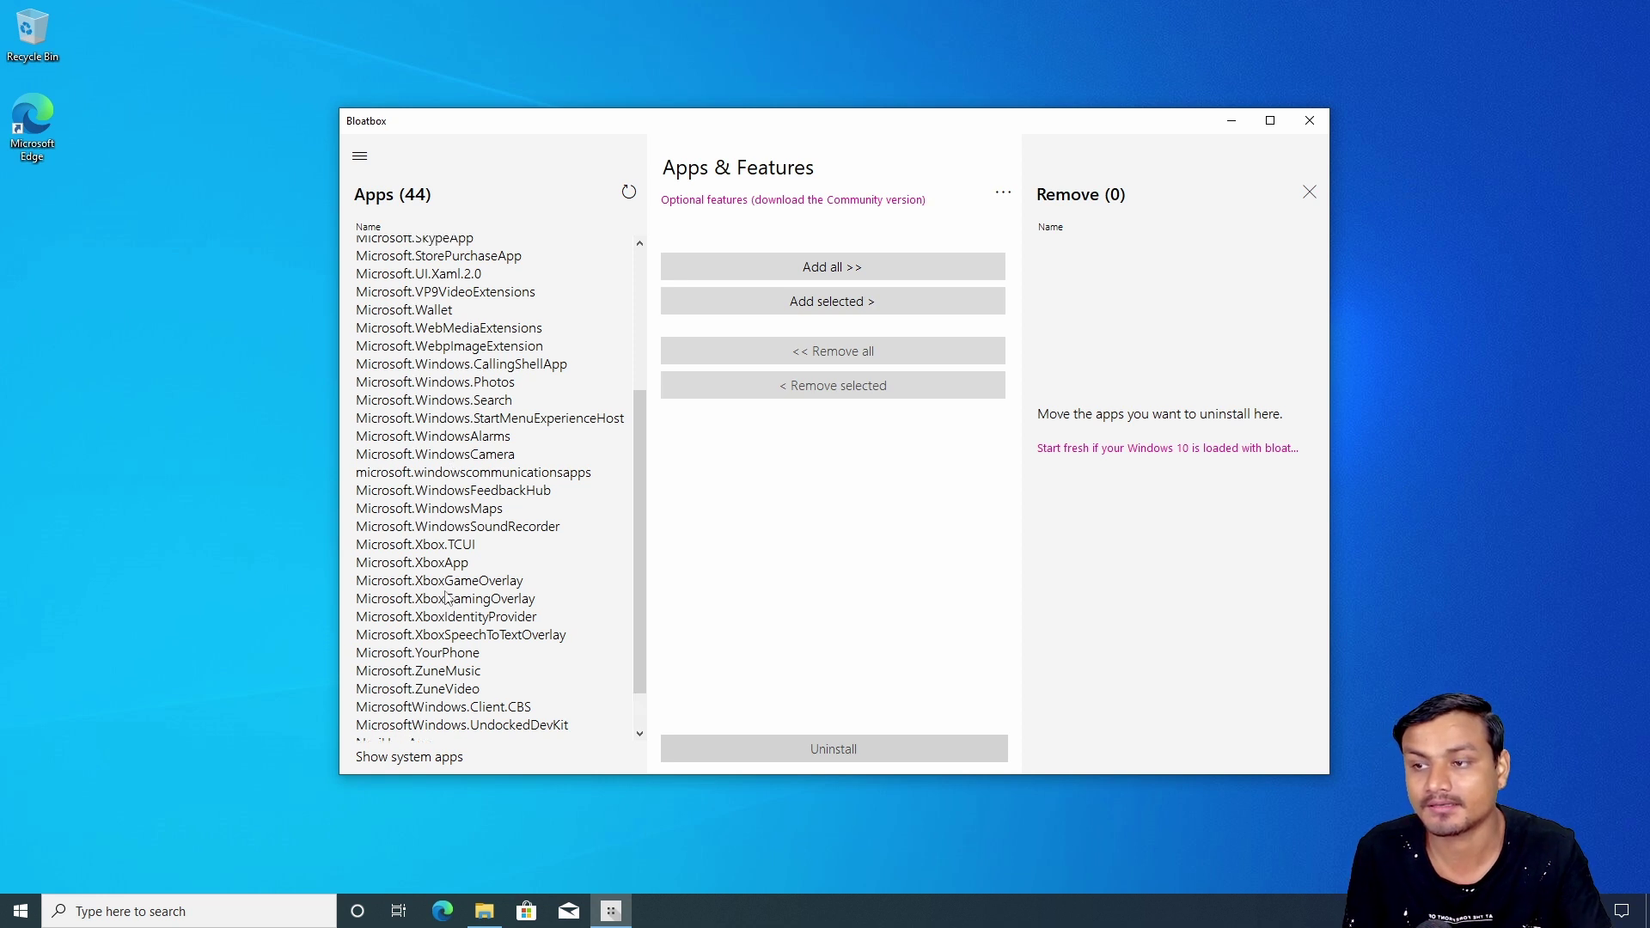
{"action": "scroll", "coordinate": [446, 596], "scroll_direction": "up", "scroll_amount": 5}
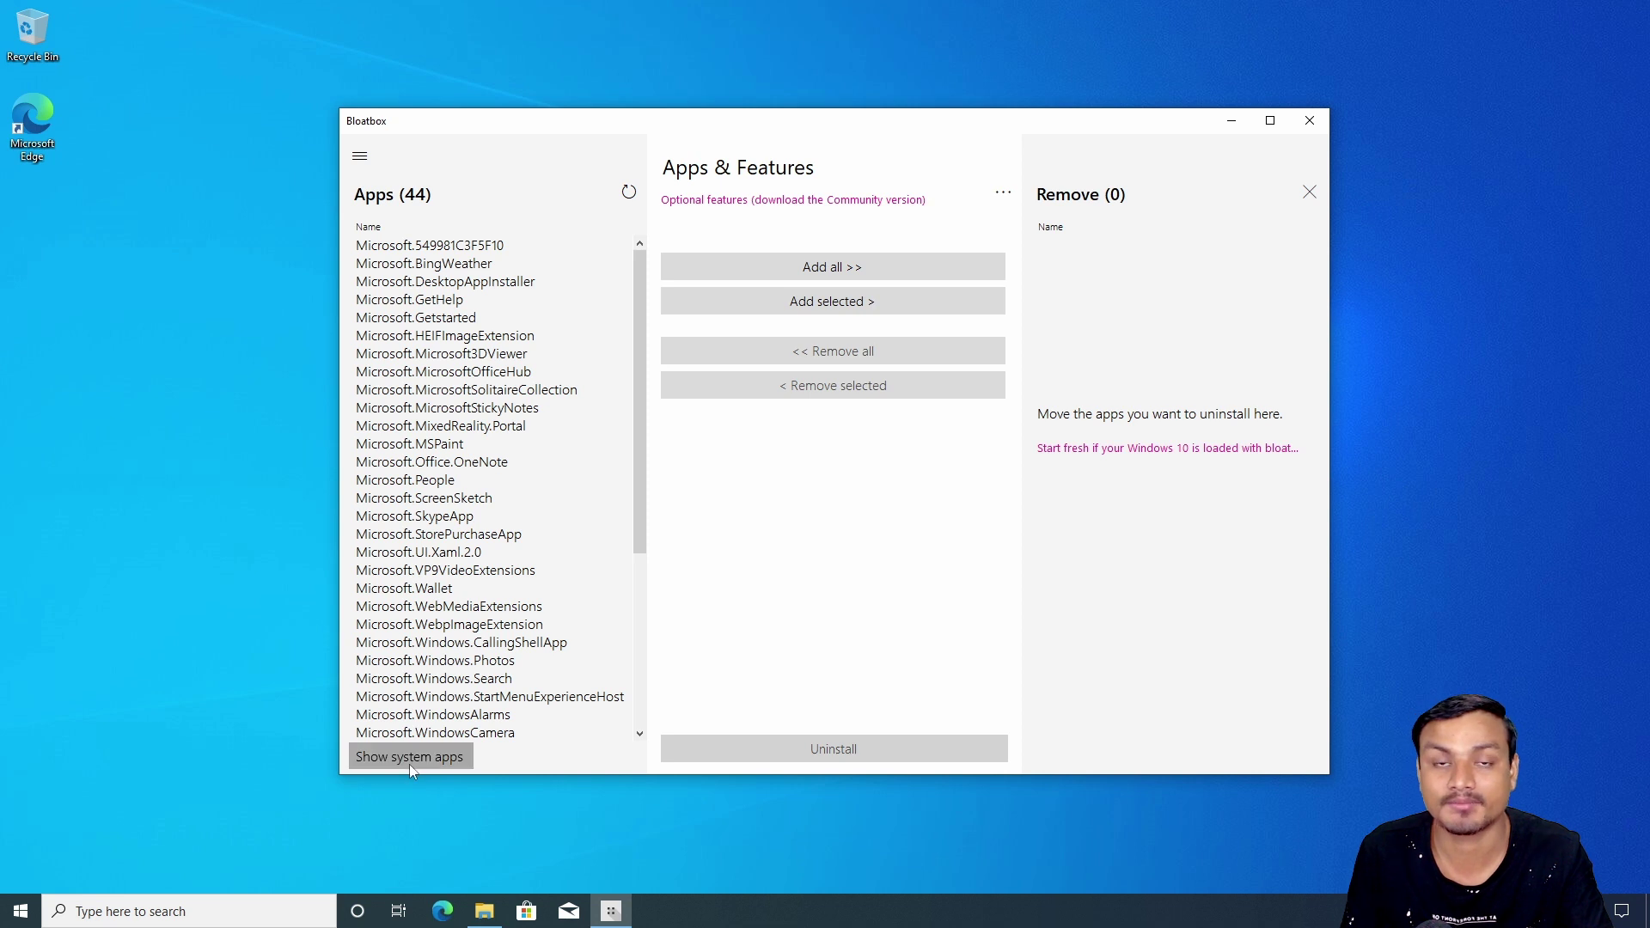
Show the system apps after accepting the disclaimer, look through the extended list, and hide the system apps again.
{"action": "left_click", "coordinate": [410, 758]}
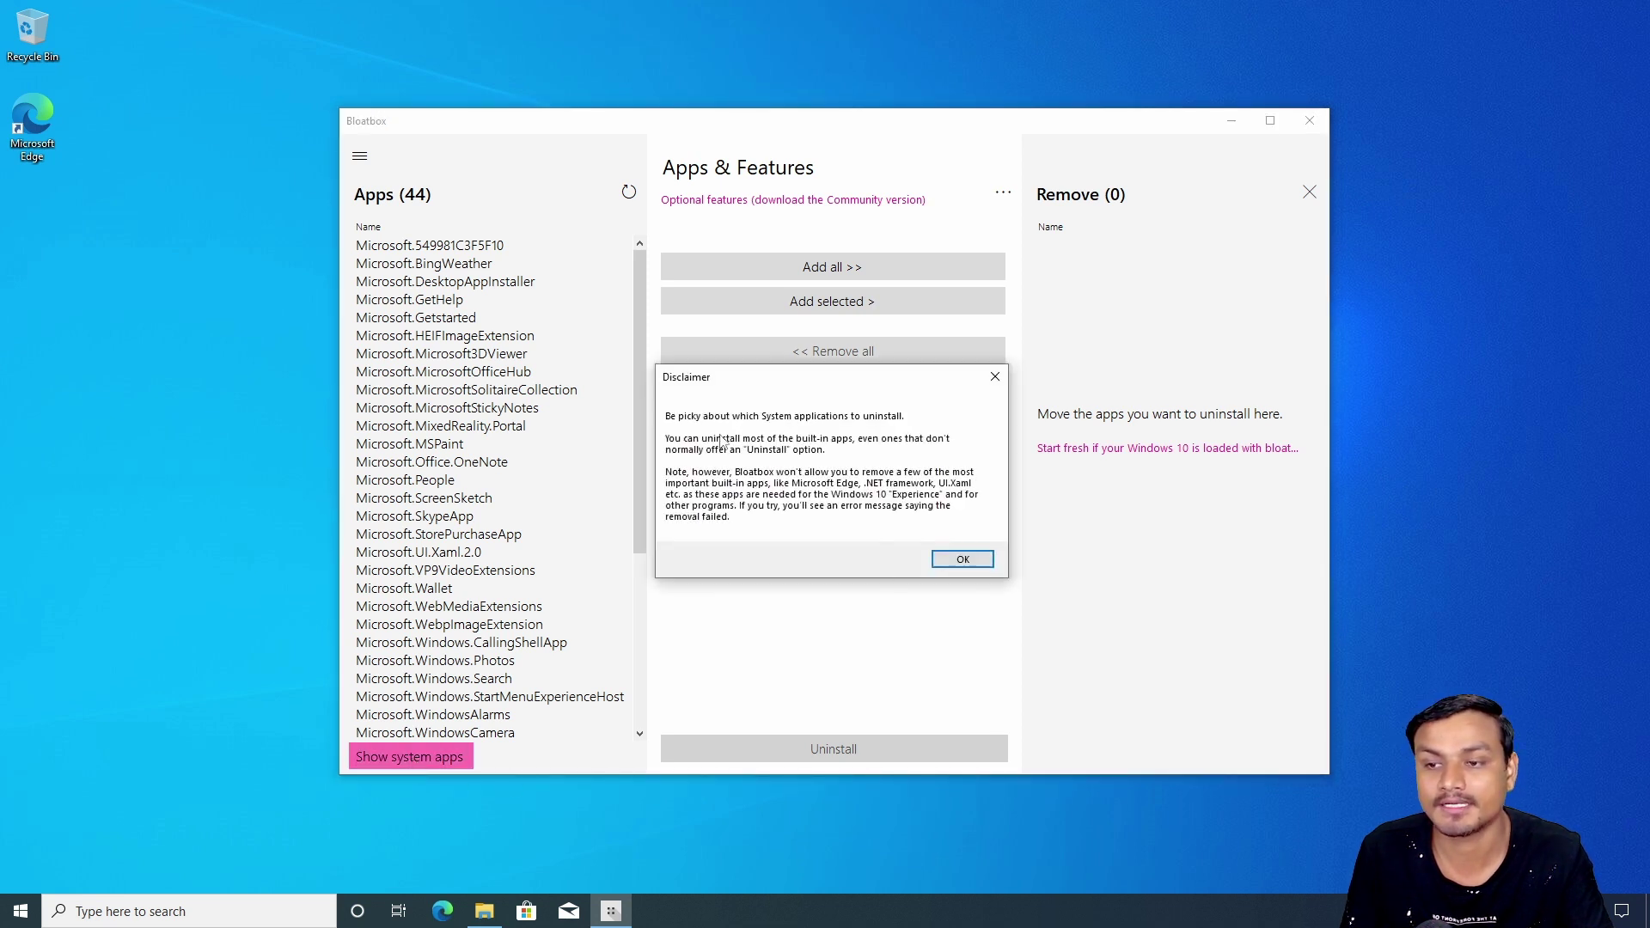
{"action": "left_click", "coordinate": [962, 559]}
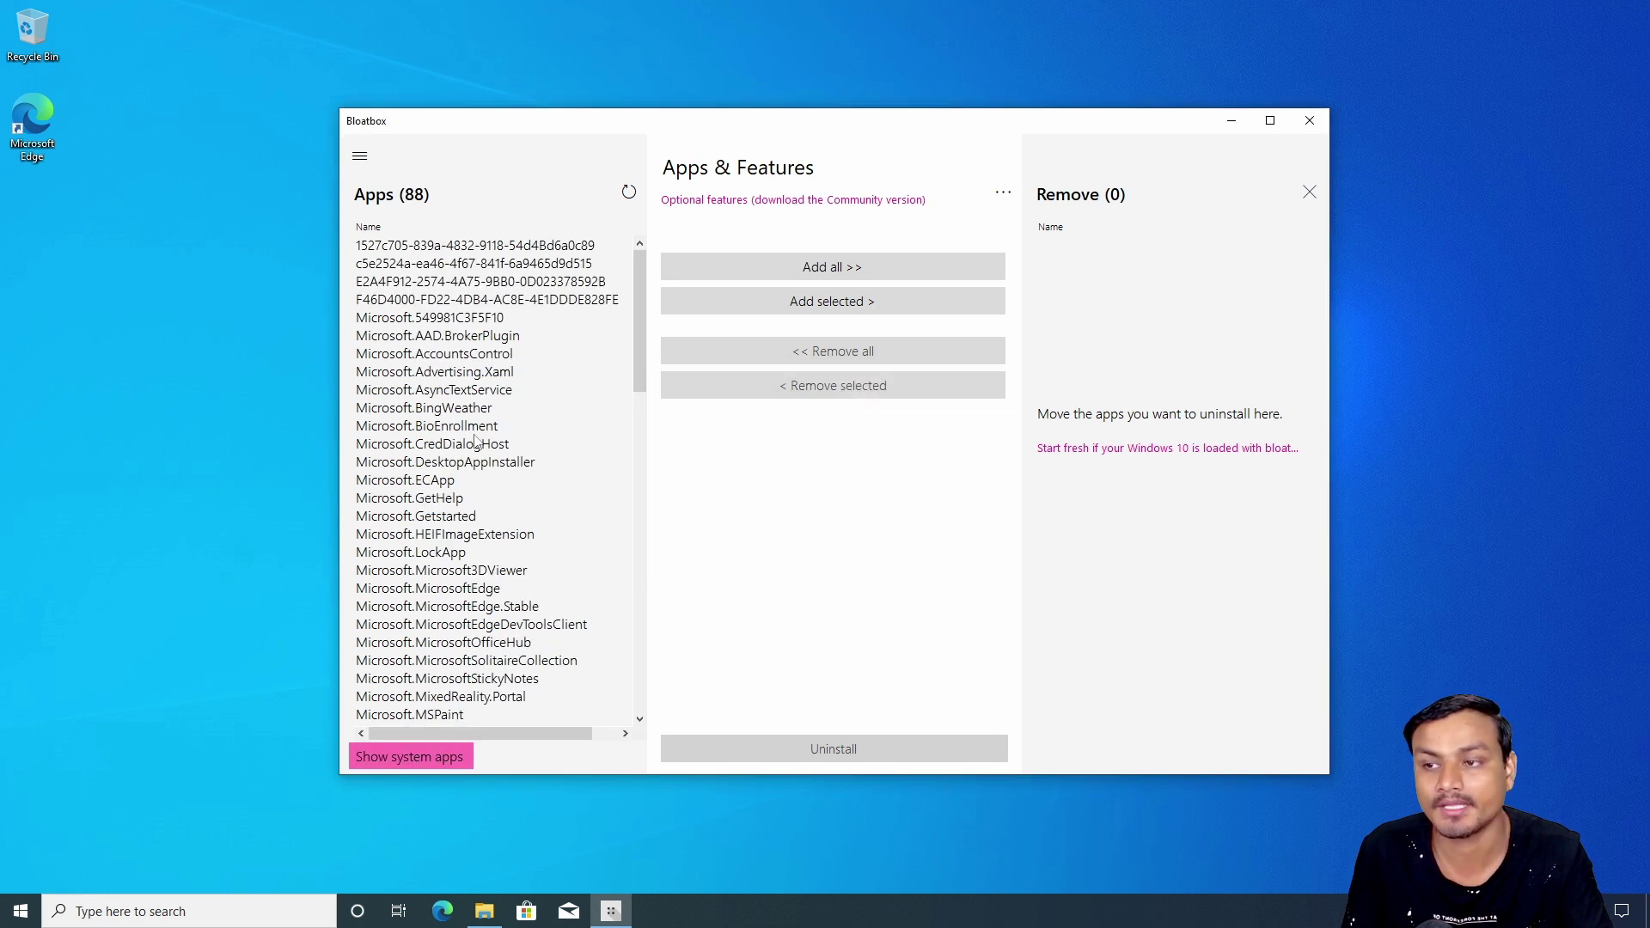
{"action": "scroll", "coordinate": [496, 472], "scroll_direction": "down", "scroll_amount": 4}
{"action": "scroll", "coordinate": [496, 472], "scroll_direction": "down", "scroll_amount": 10}
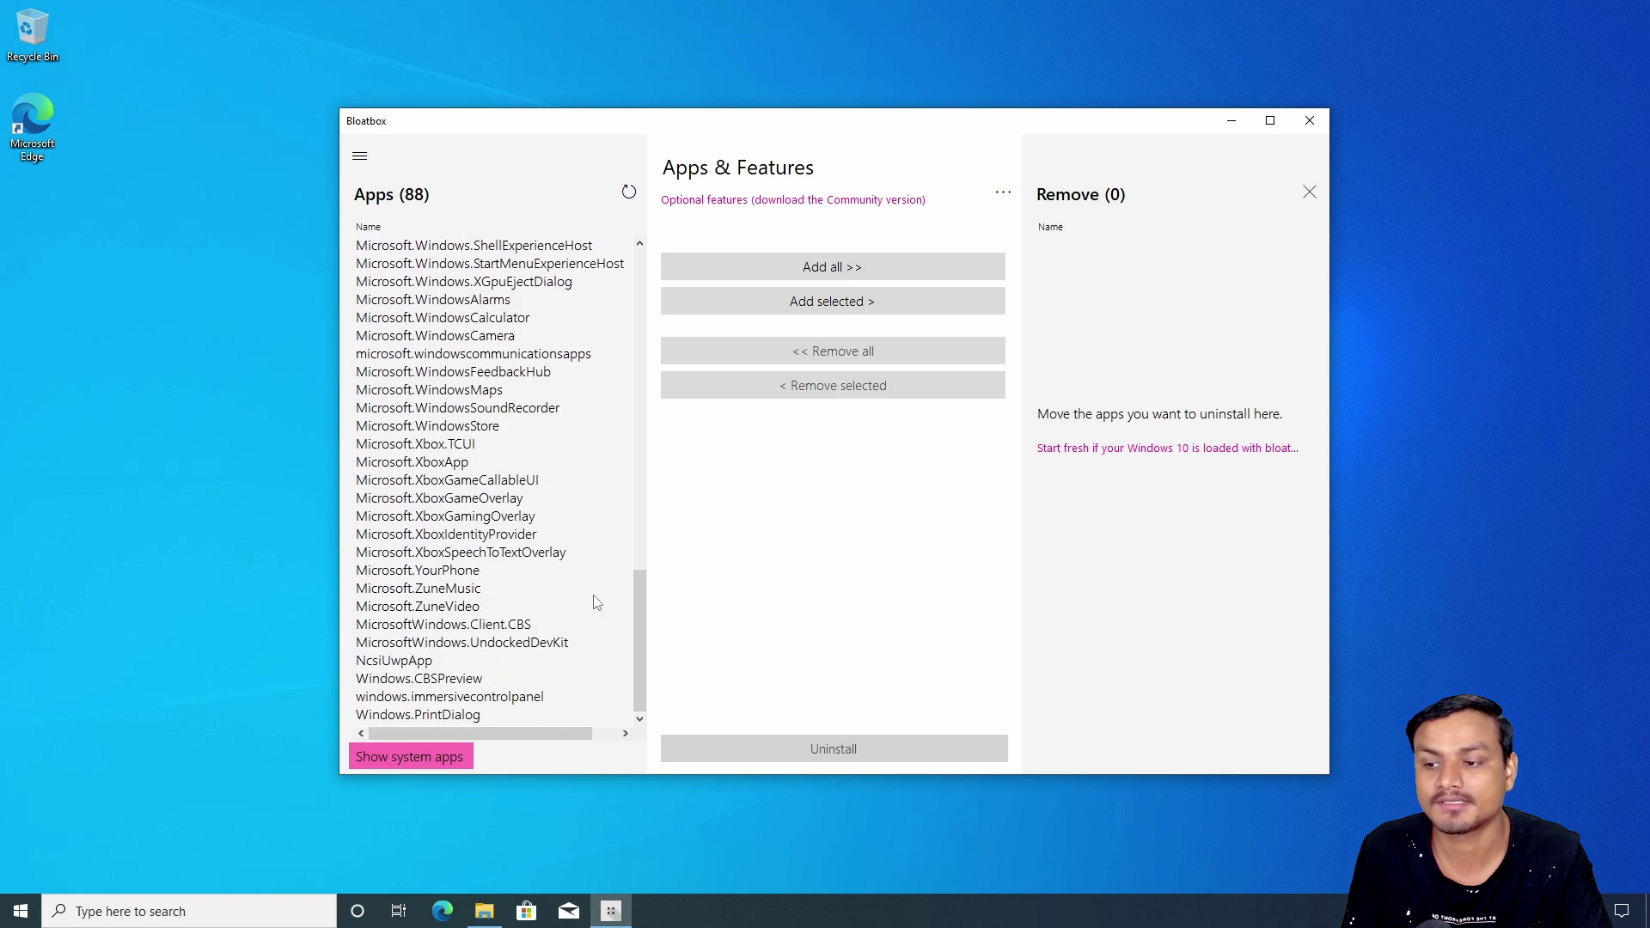
{"action": "left_click_drag", "start_coordinate": [636, 610], "coordinate": [683, 282]}
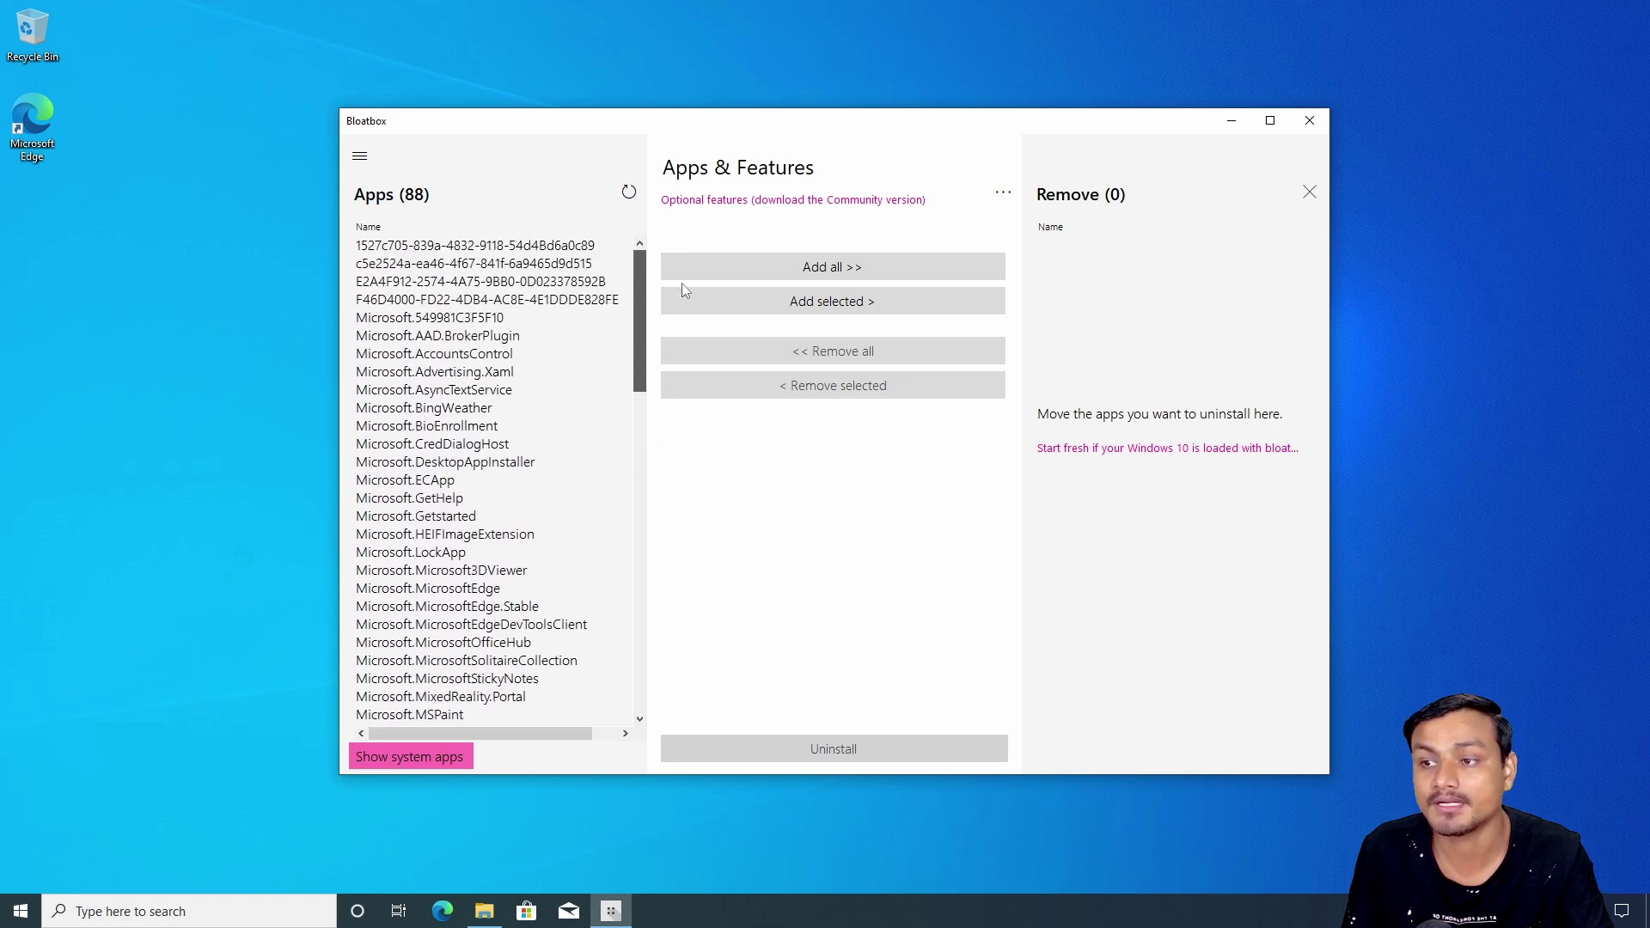
{"action": "key", "text": "space"}
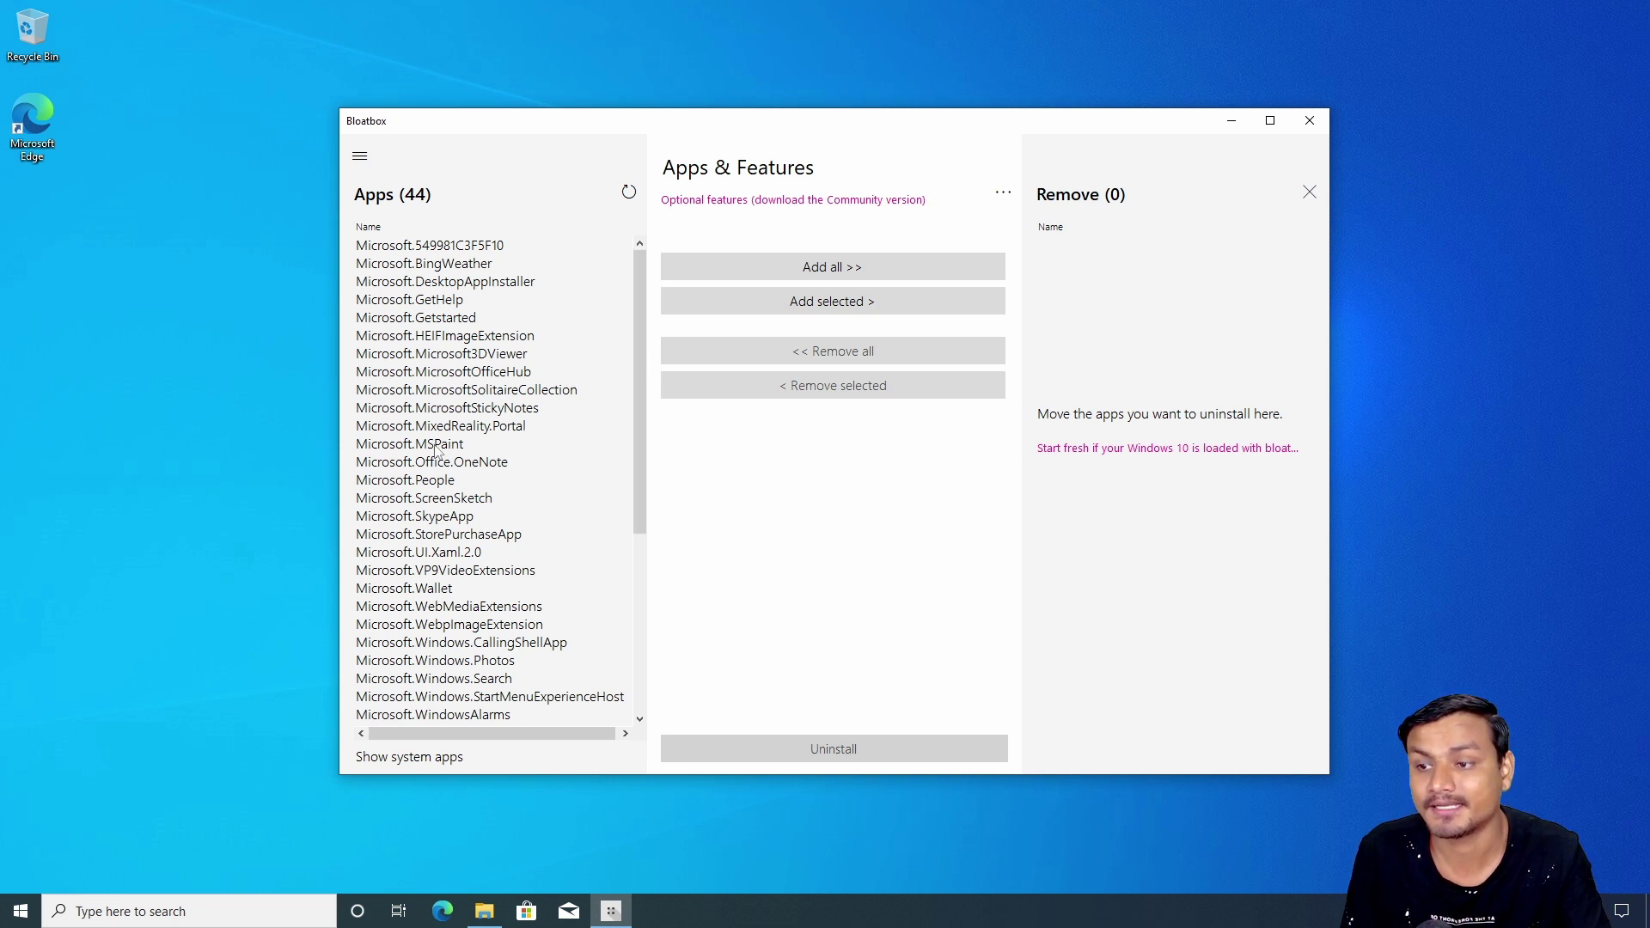
Add Microsoft.SkypeApp to the removal list, uninstall it, and dismiss the removal report.
{"action": "left_click", "coordinate": [447, 518]}
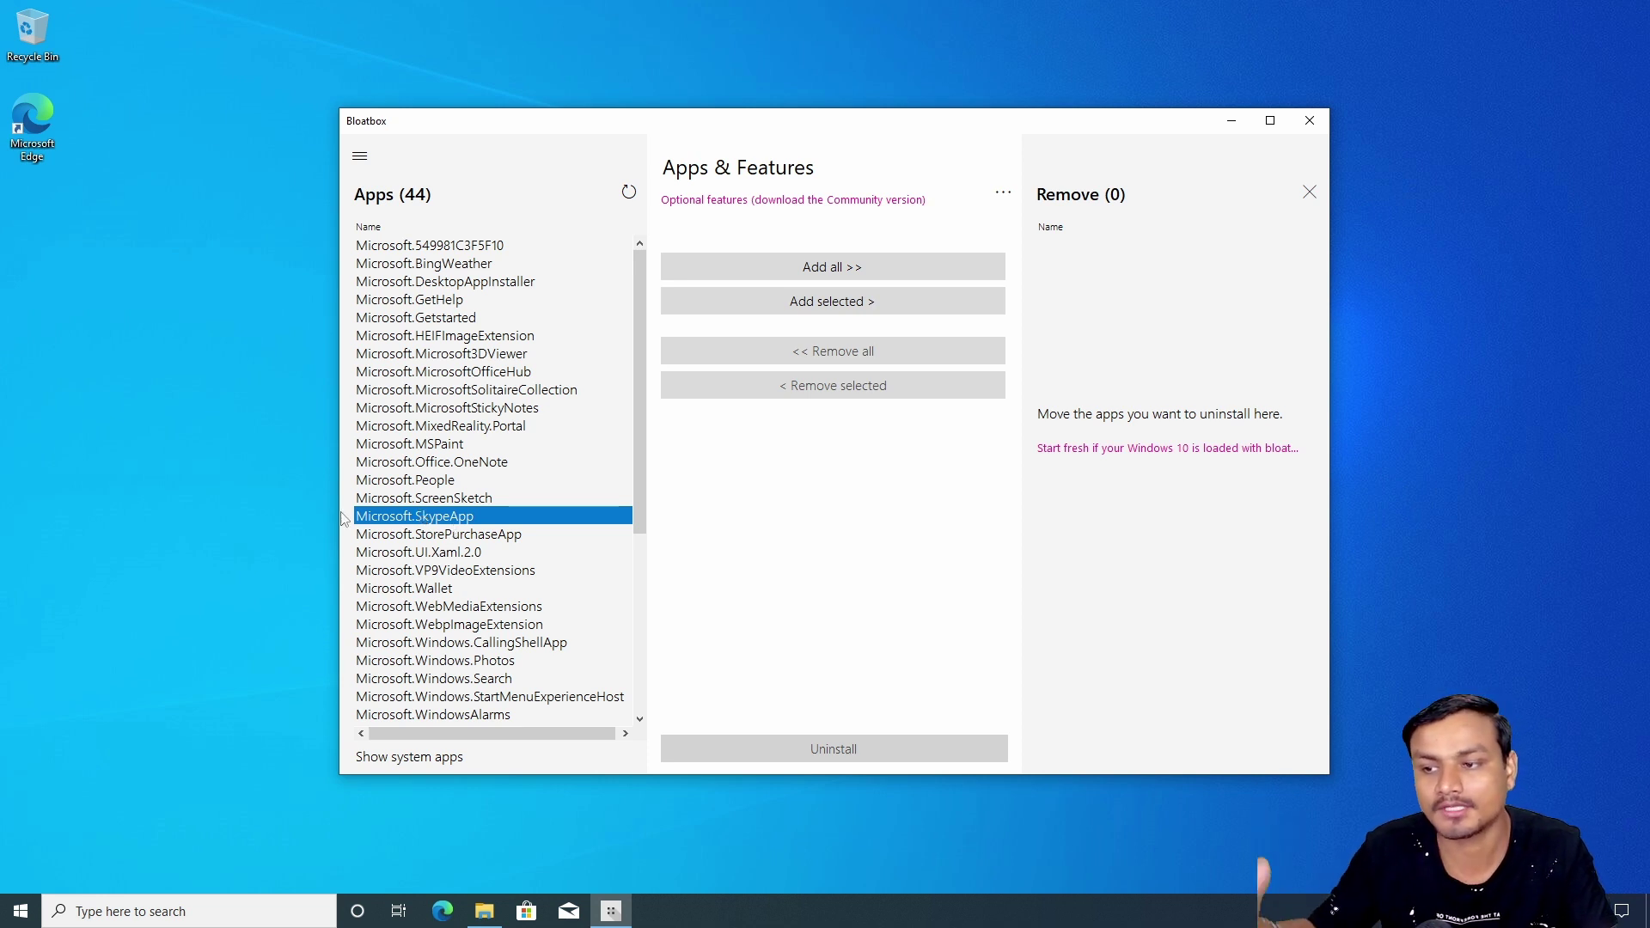
{"action": "left_click", "coordinate": [830, 302]}
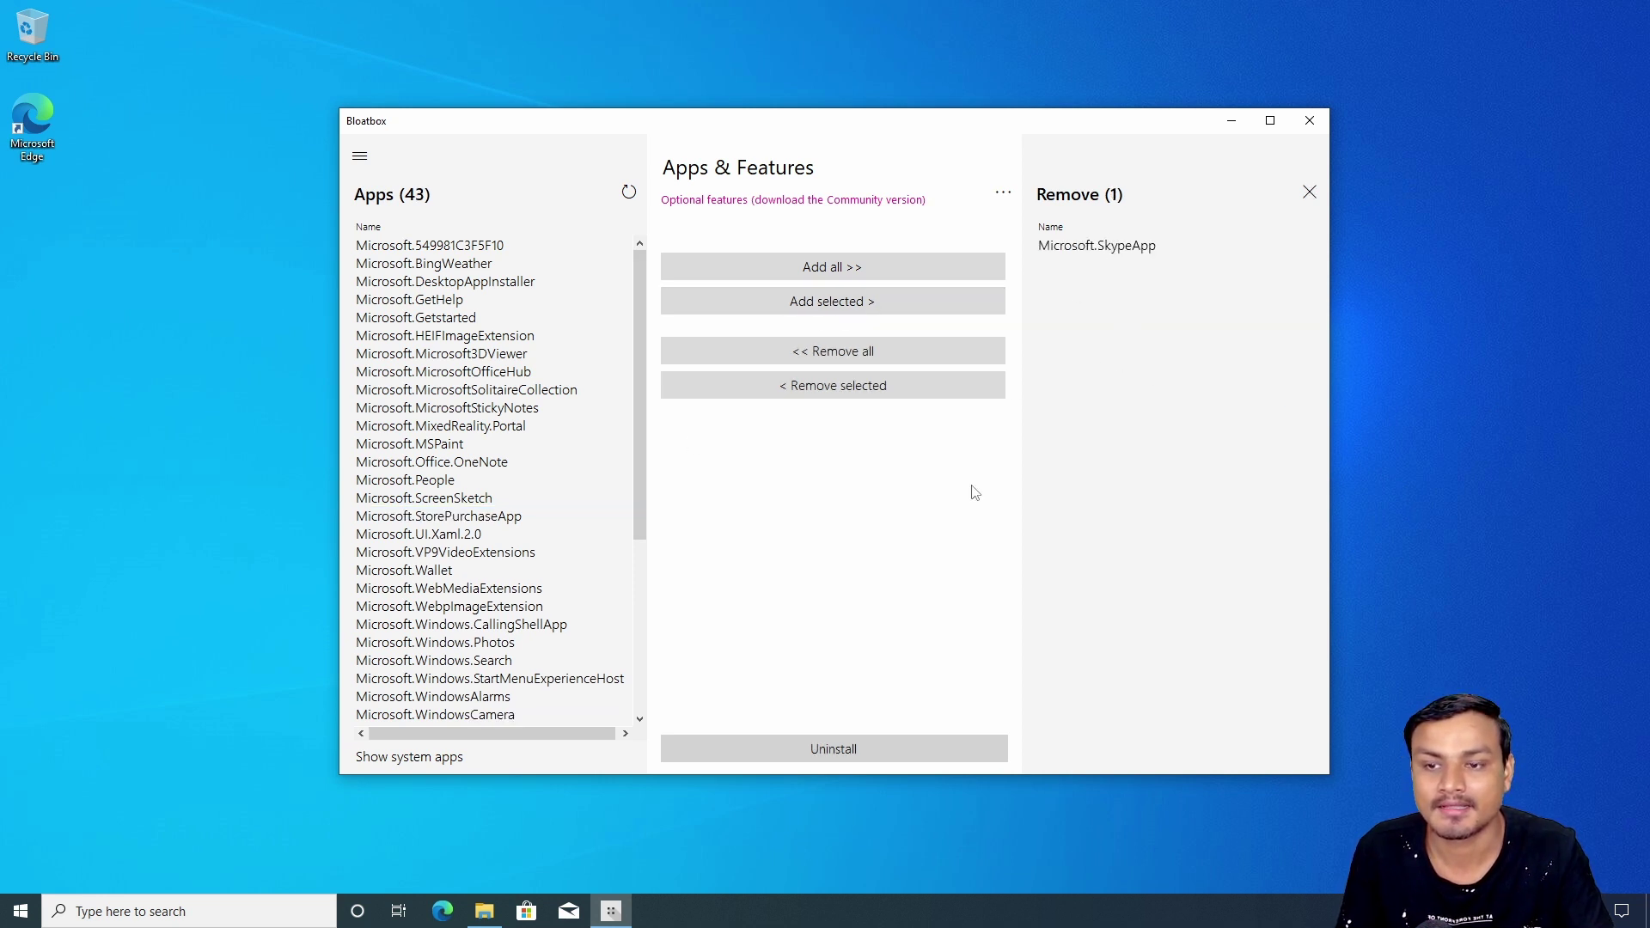
{"action": "left_click", "coordinate": [831, 750]}
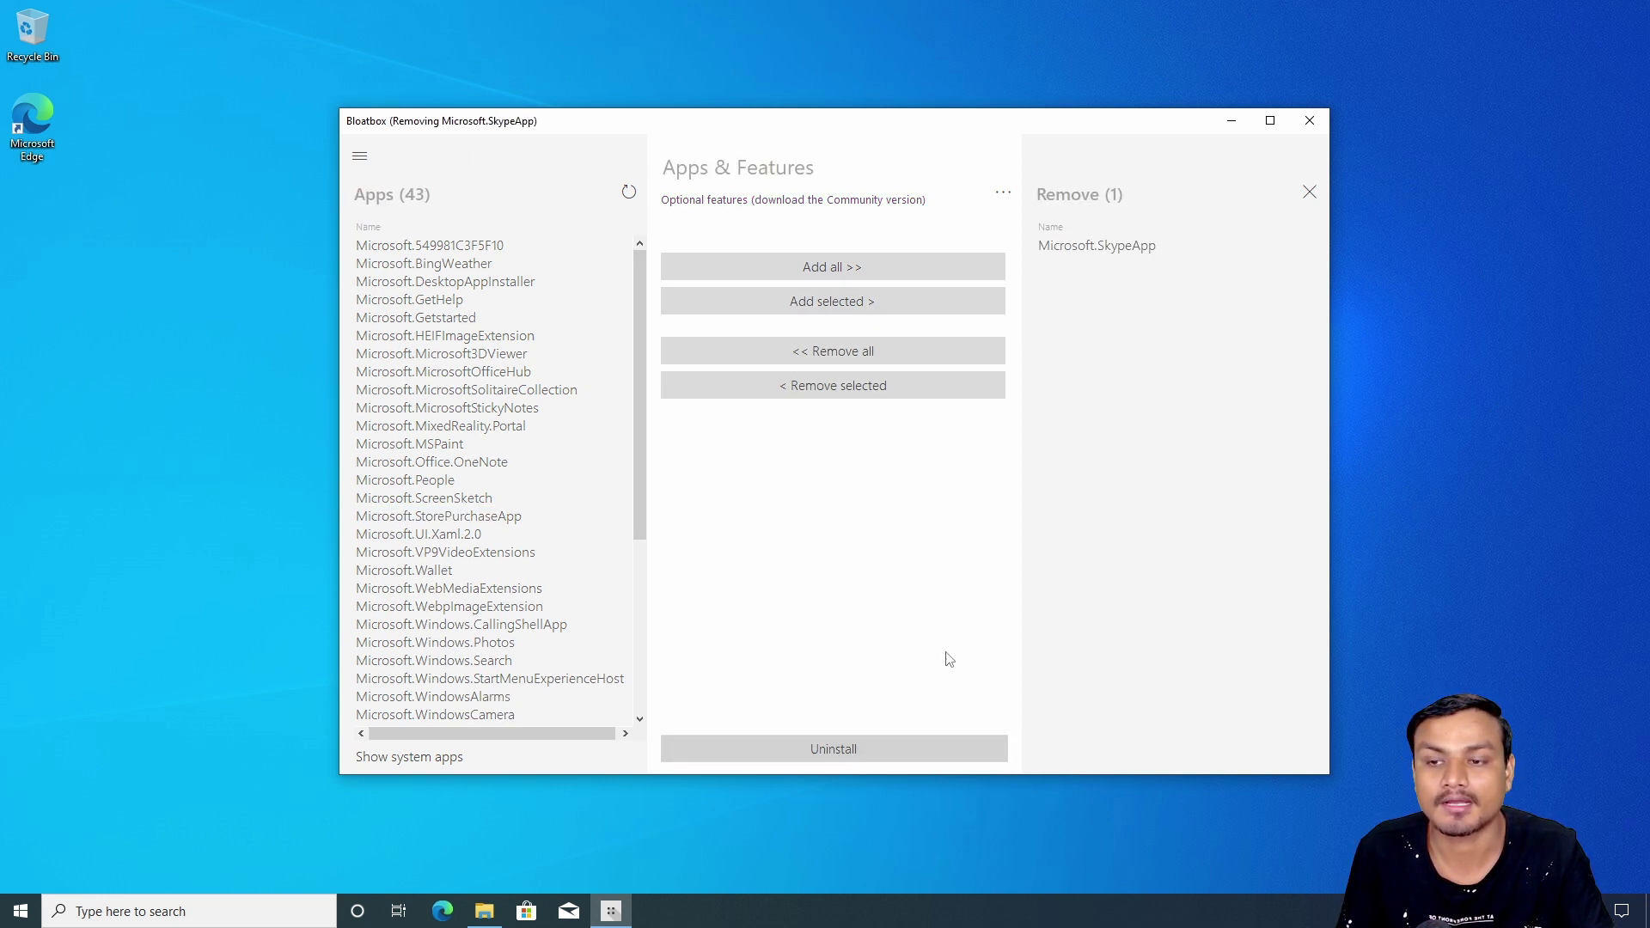
{"action": "left_click", "coordinate": [869, 515]}
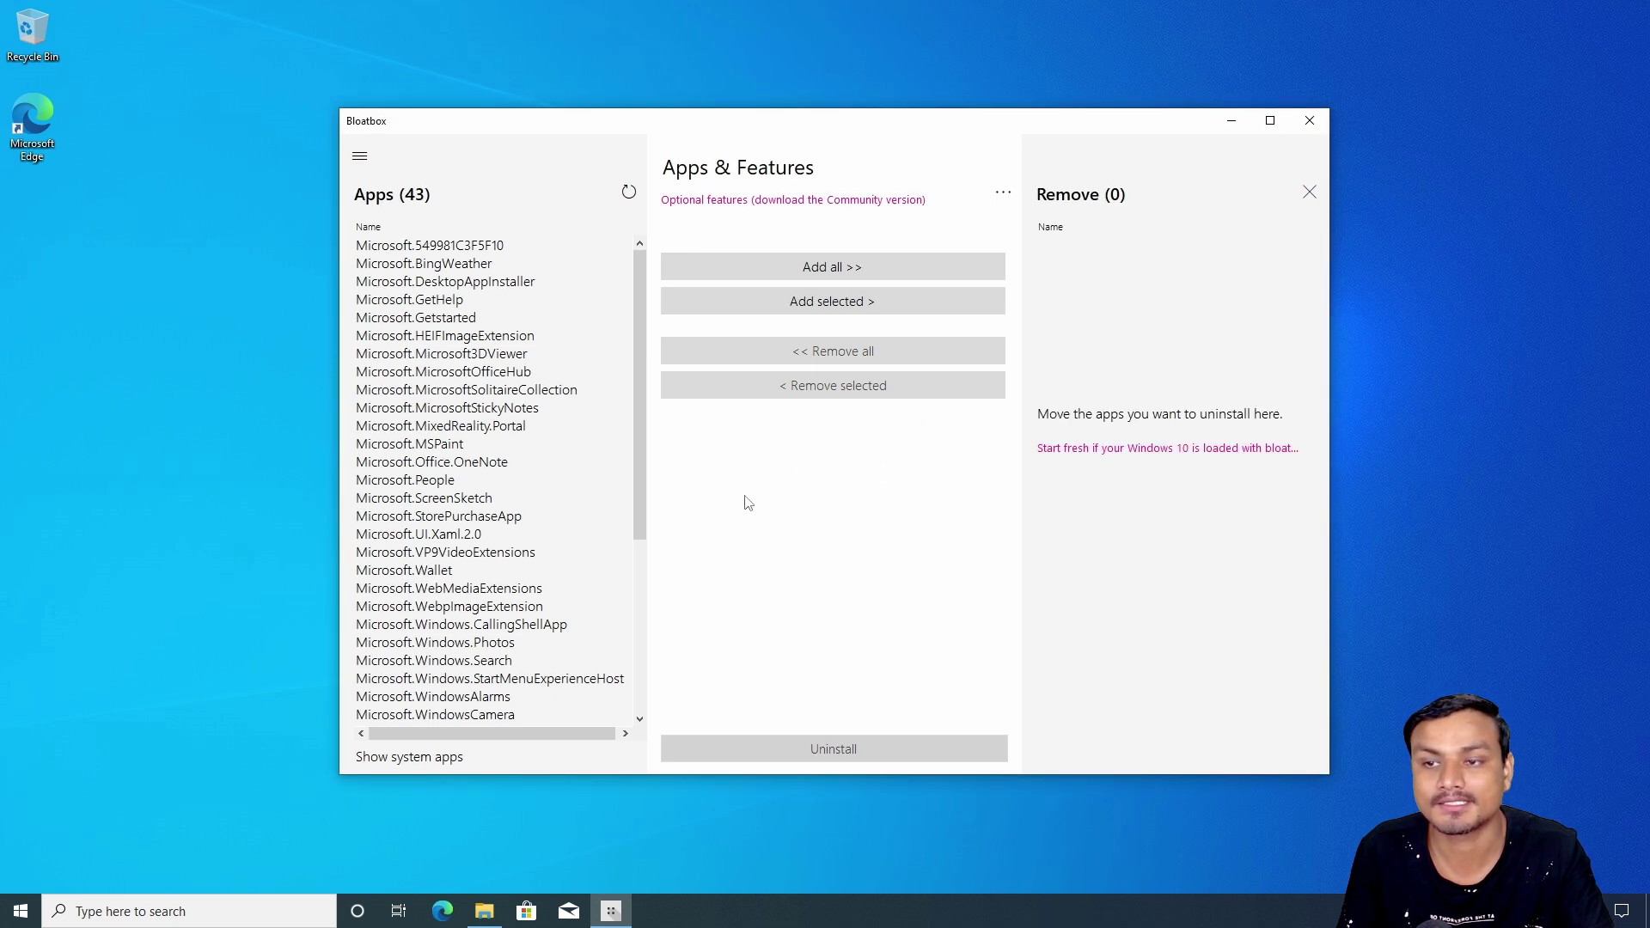
Search Windows for "sky" to check whether Skype is still installed, and close the search.
{"action": "left_click", "coordinate": [240, 907]}
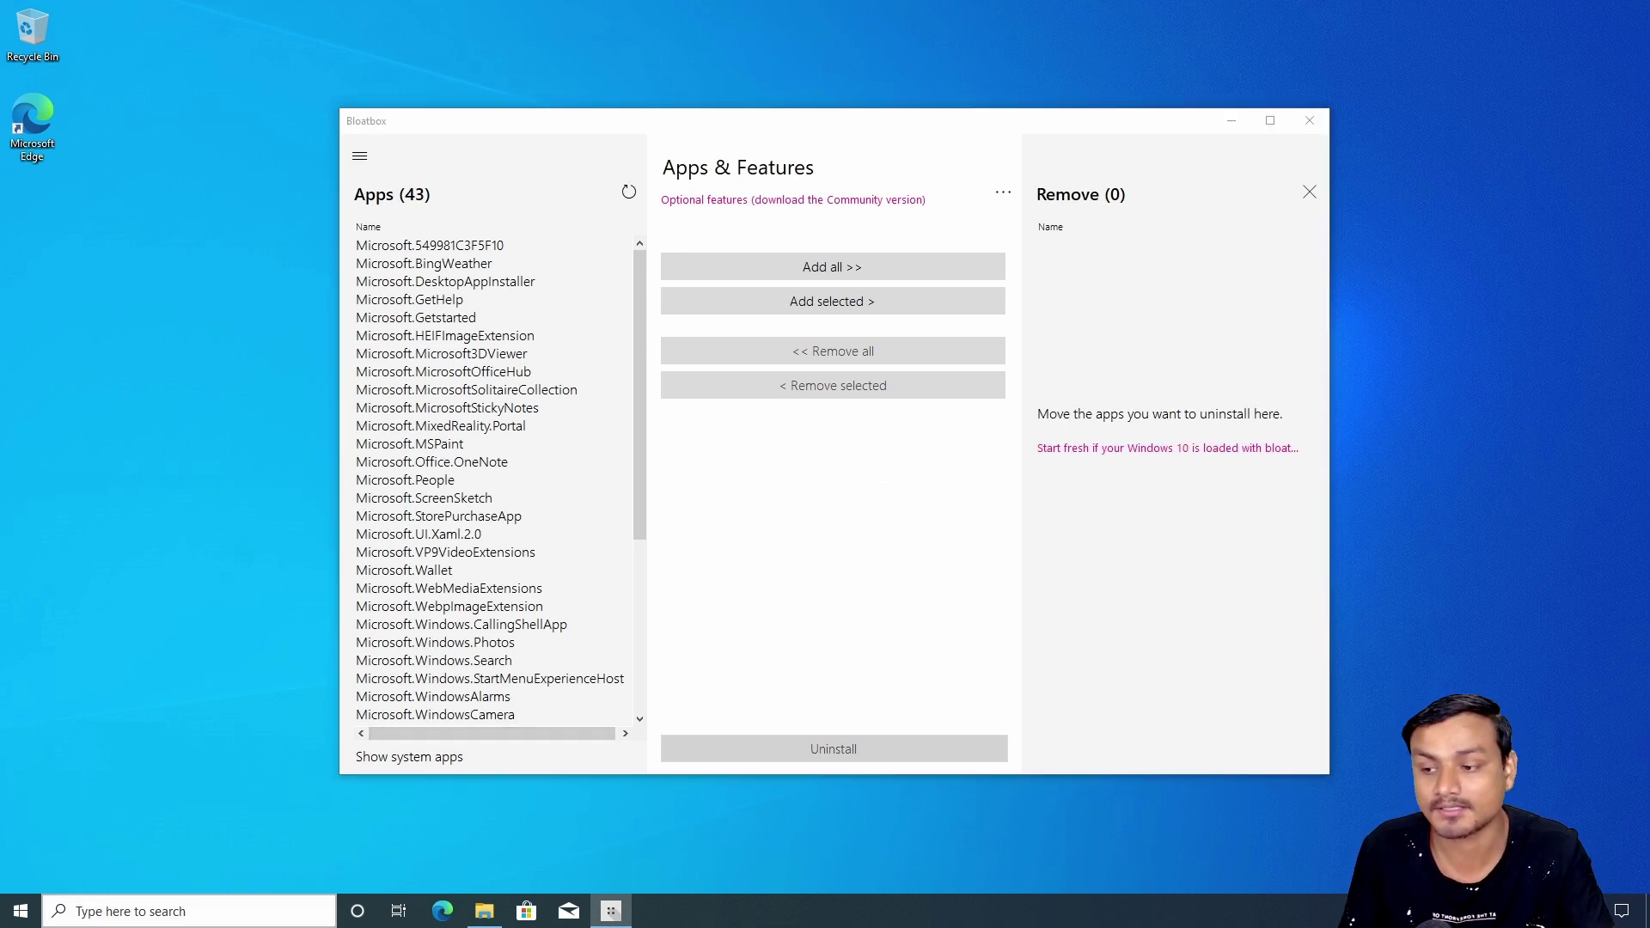
{"action": "type", "text": "sky"}
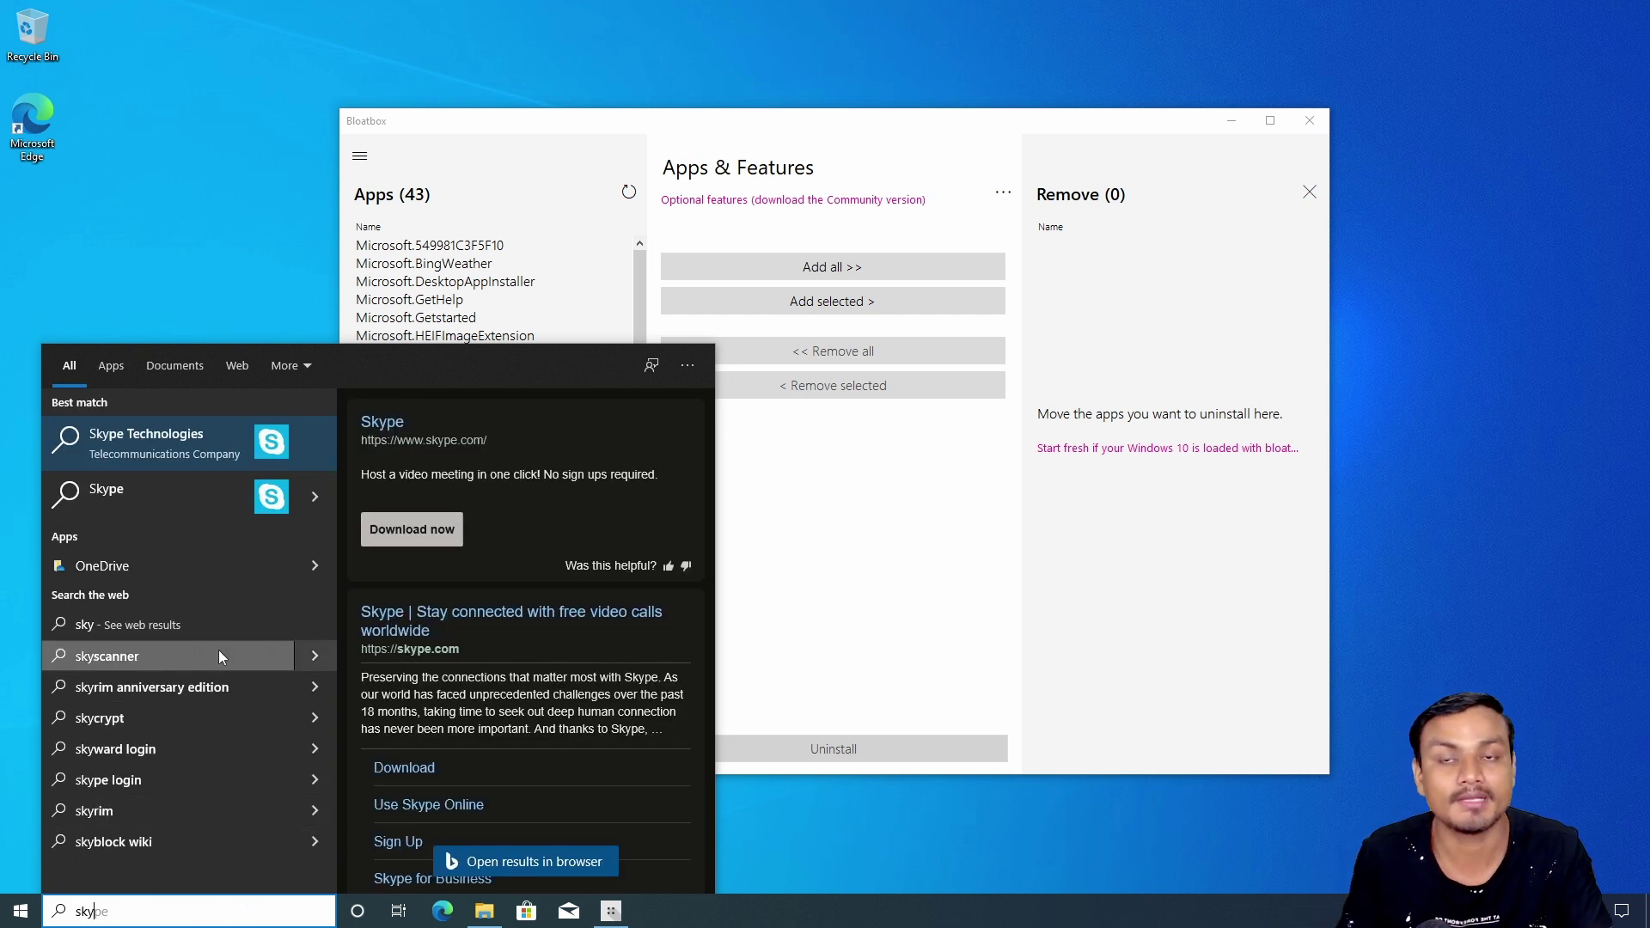
{"action": "left_click", "coordinate": [178, 273]}
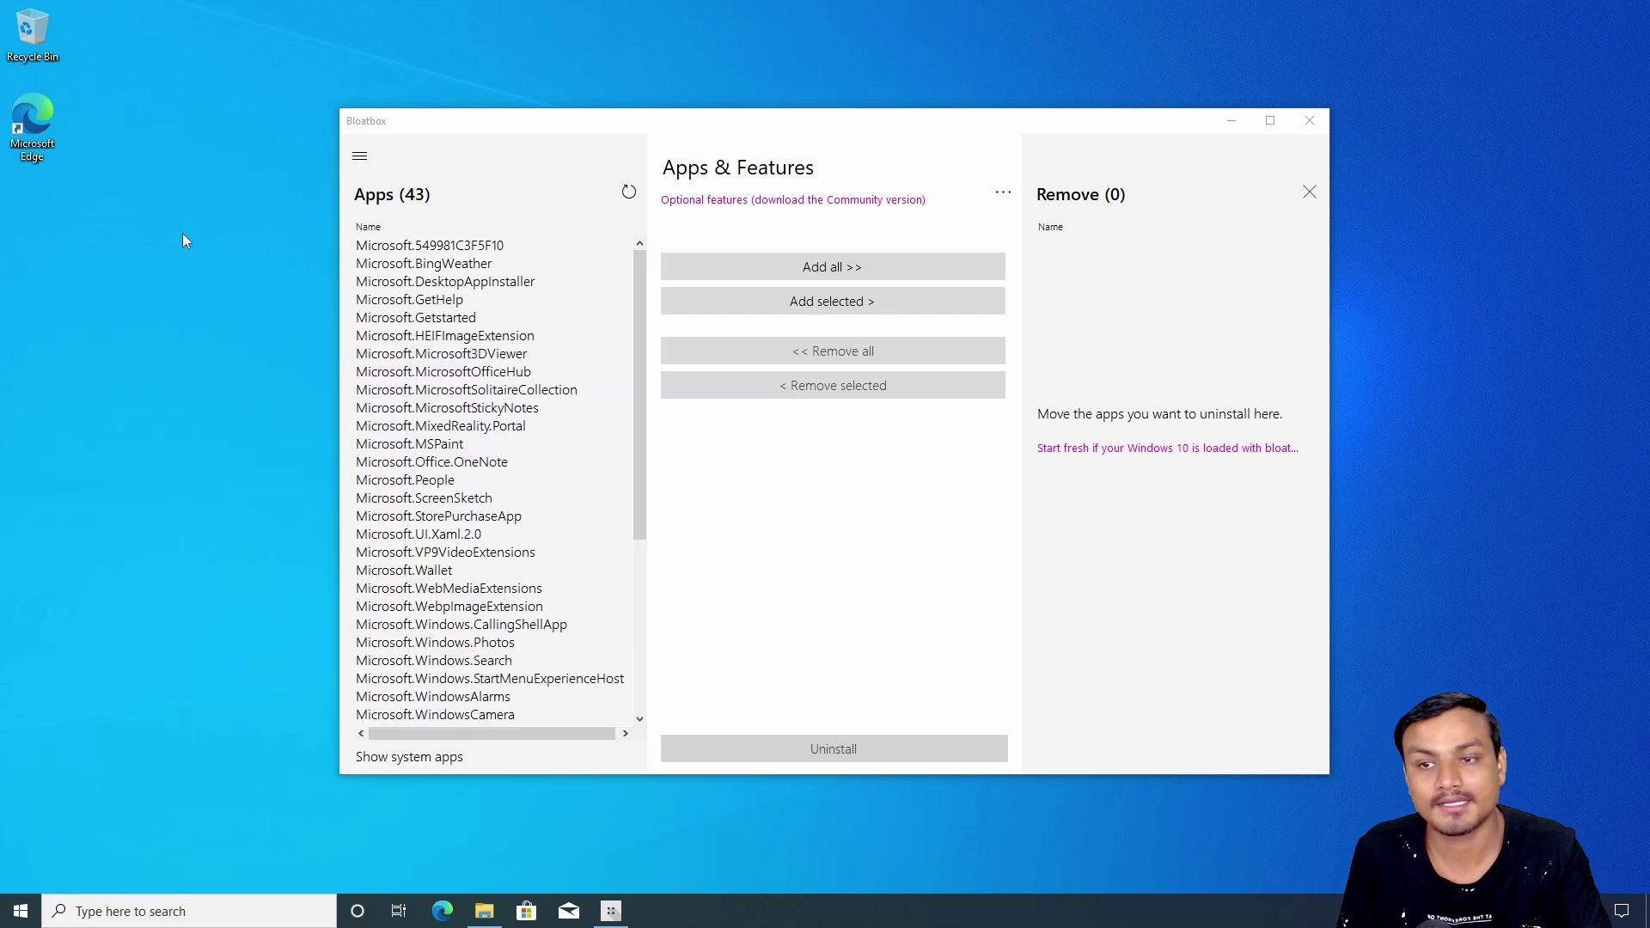
Add all the remaining listed apps to the removal list and look through it to the end.
{"action": "mouse_move", "coordinate": [645, 404]}
{"action": "left_mouse_down"}
{"action": "mouse_move", "coordinate": [649, 645]}
{"action": "mouse_move", "coordinate": [644, 382]}
{"action": "left_mouse_up"}
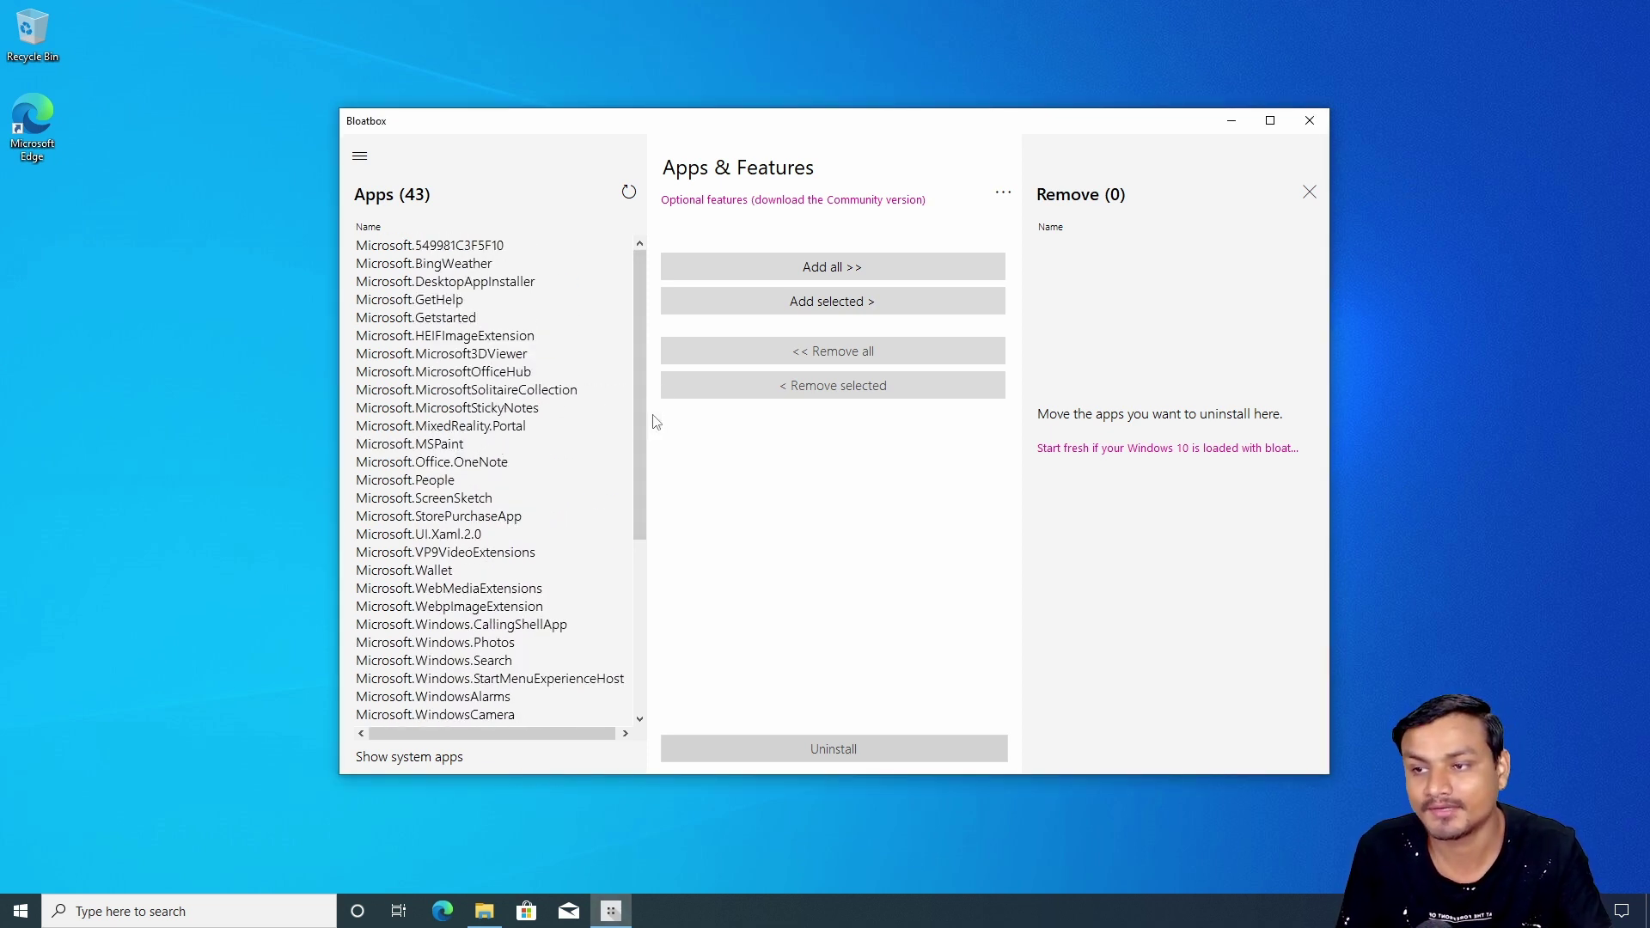
{"action": "left_click", "coordinate": [827, 270]}
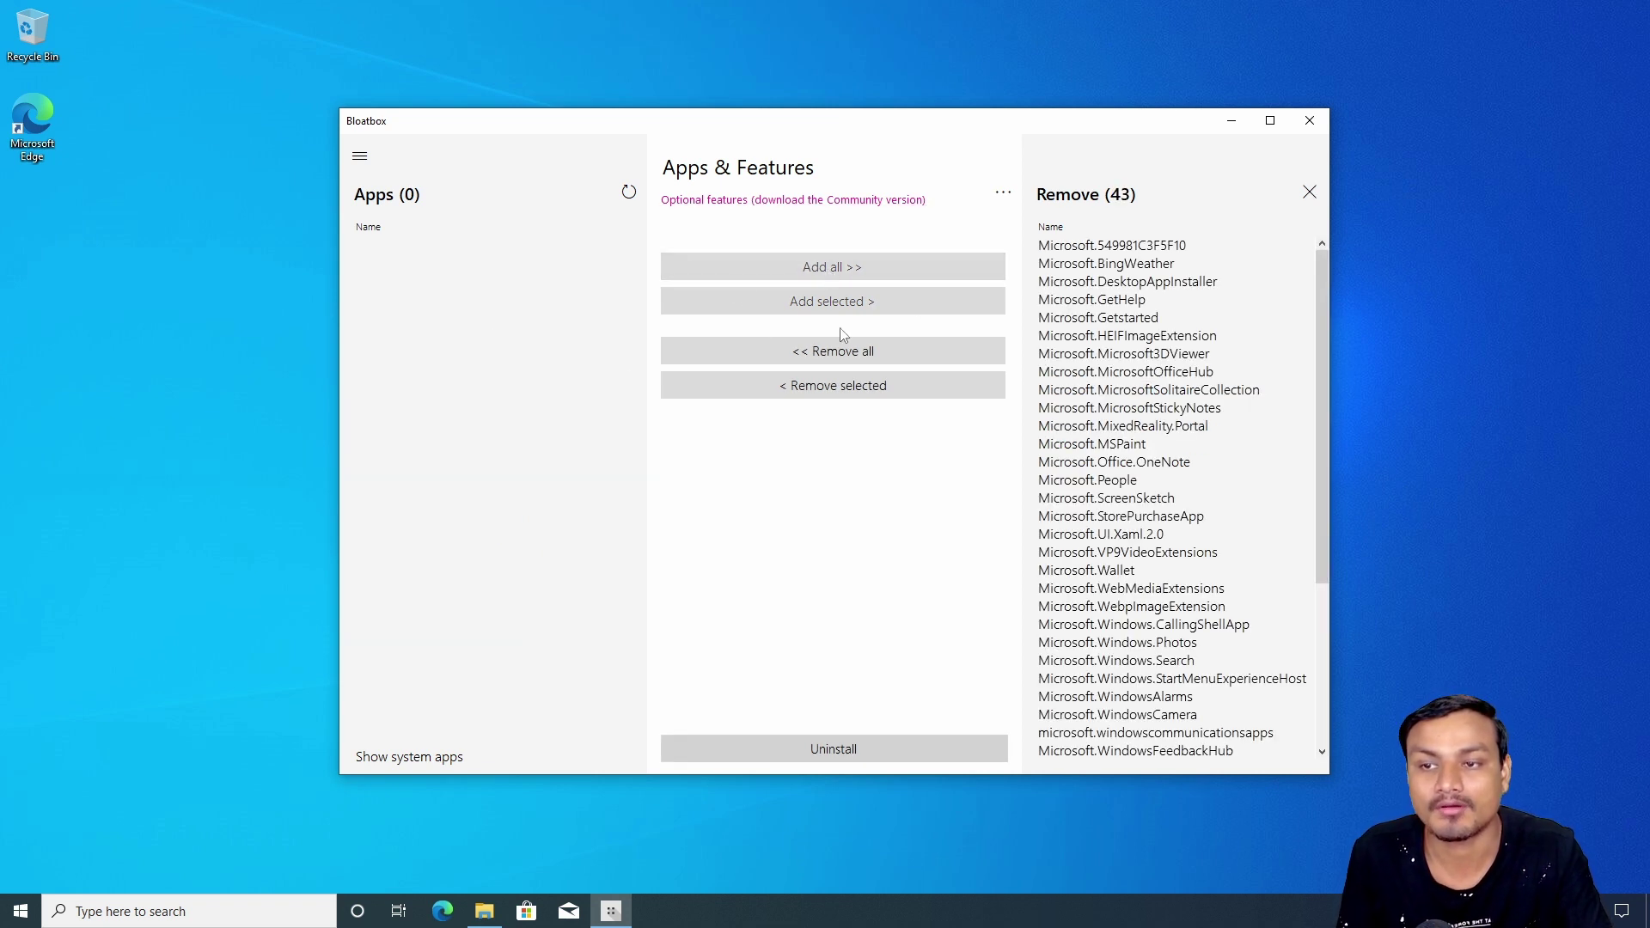
{"action": "left_click_drag", "start_coordinate": [1317, 370], "coordinate": [1334, 556]}
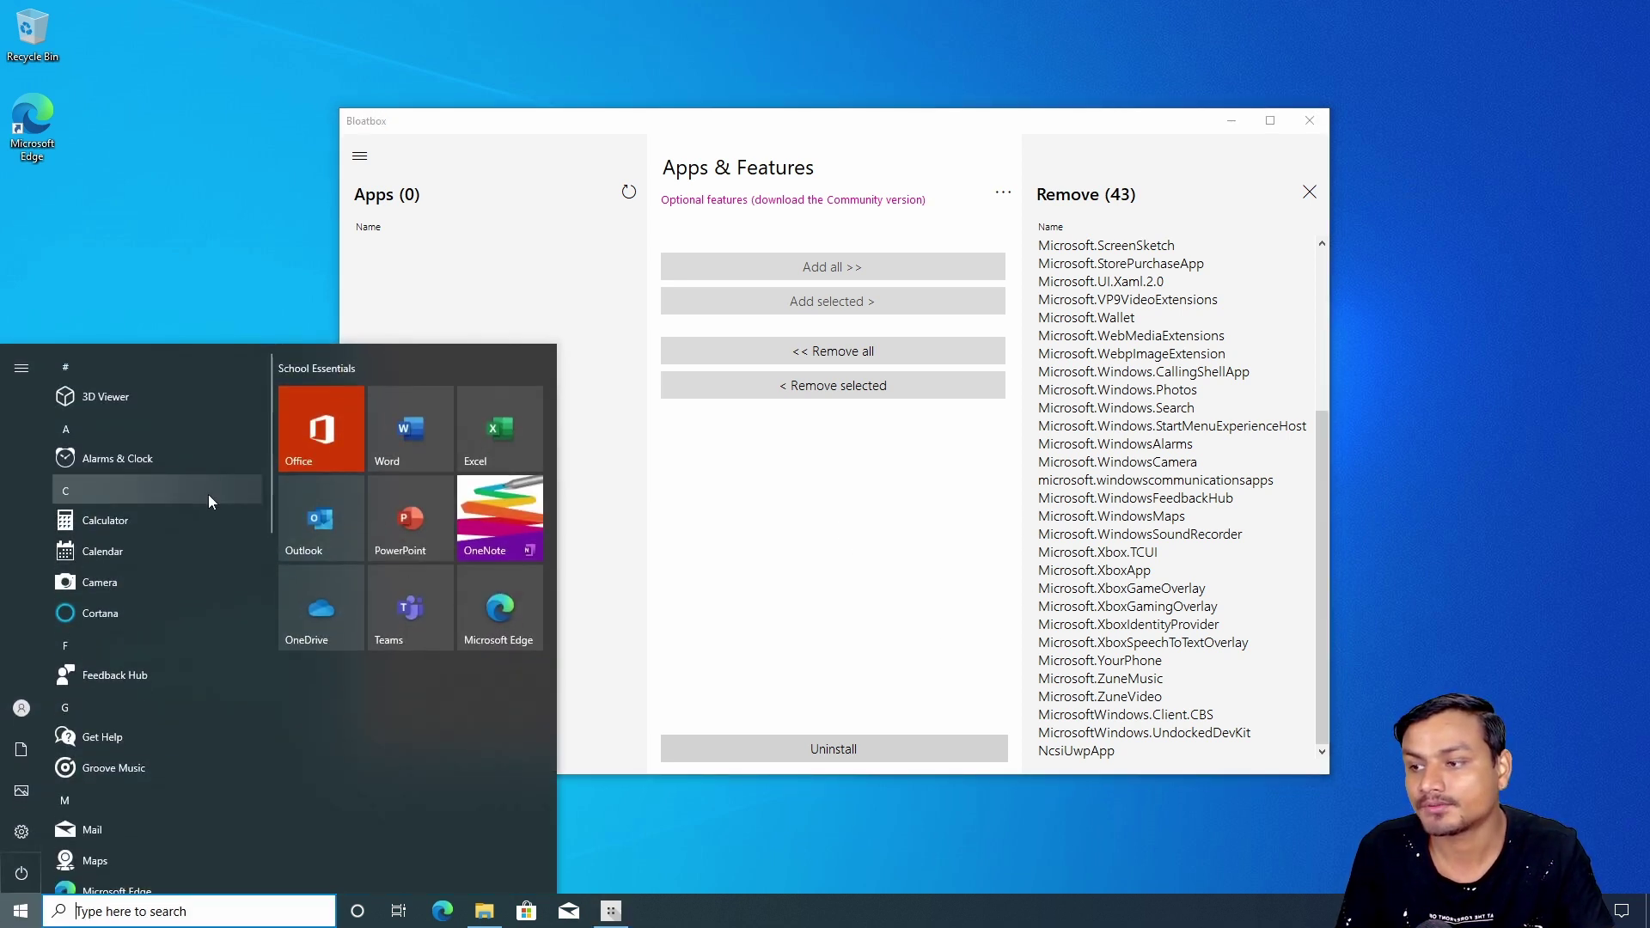
Look through the full list of apps in Windows Start to review which preinstalled ones are present.
{"action": "scroll", "coordinate": [172, 482], "scroll_direction": "down", "scroll_amount": 15}
{"action": "scroll", "coordinate": [147, 662], "scroll_direction": "up", "scroll_amount": 10}
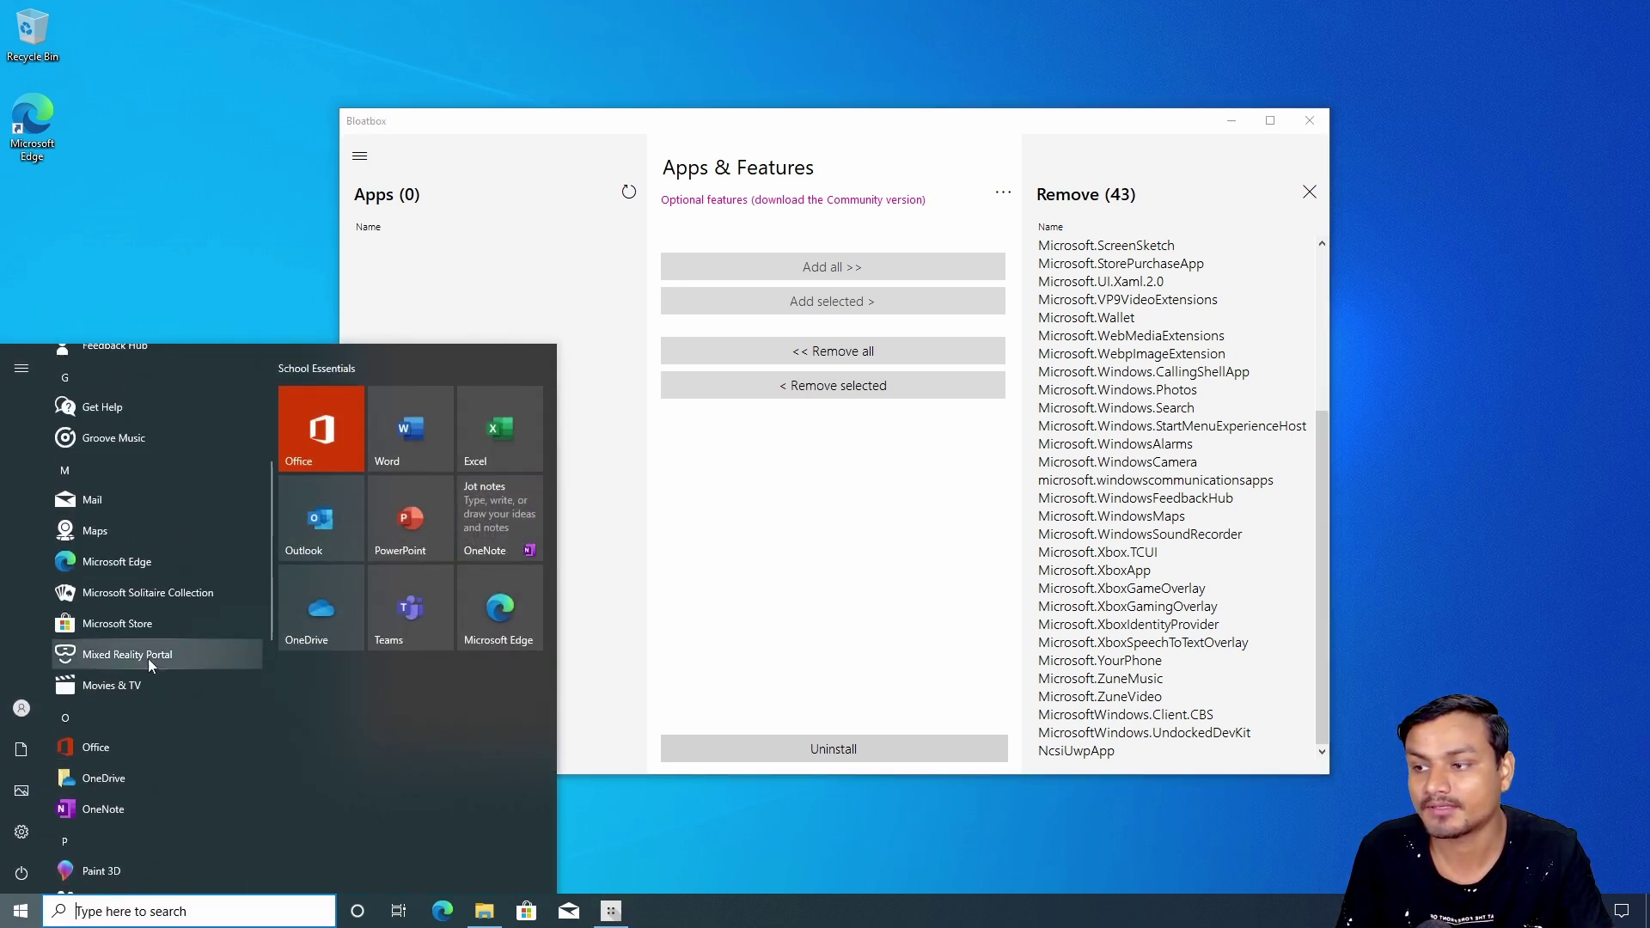
{"action": "scroll", "coordinate": [138, 568], "scroll_direction": "down", "scroll_amount": 7}
{"action": "scroll", "coordinate": [130, 602], "scroll_direction": "down", "scroll_amount": 5}
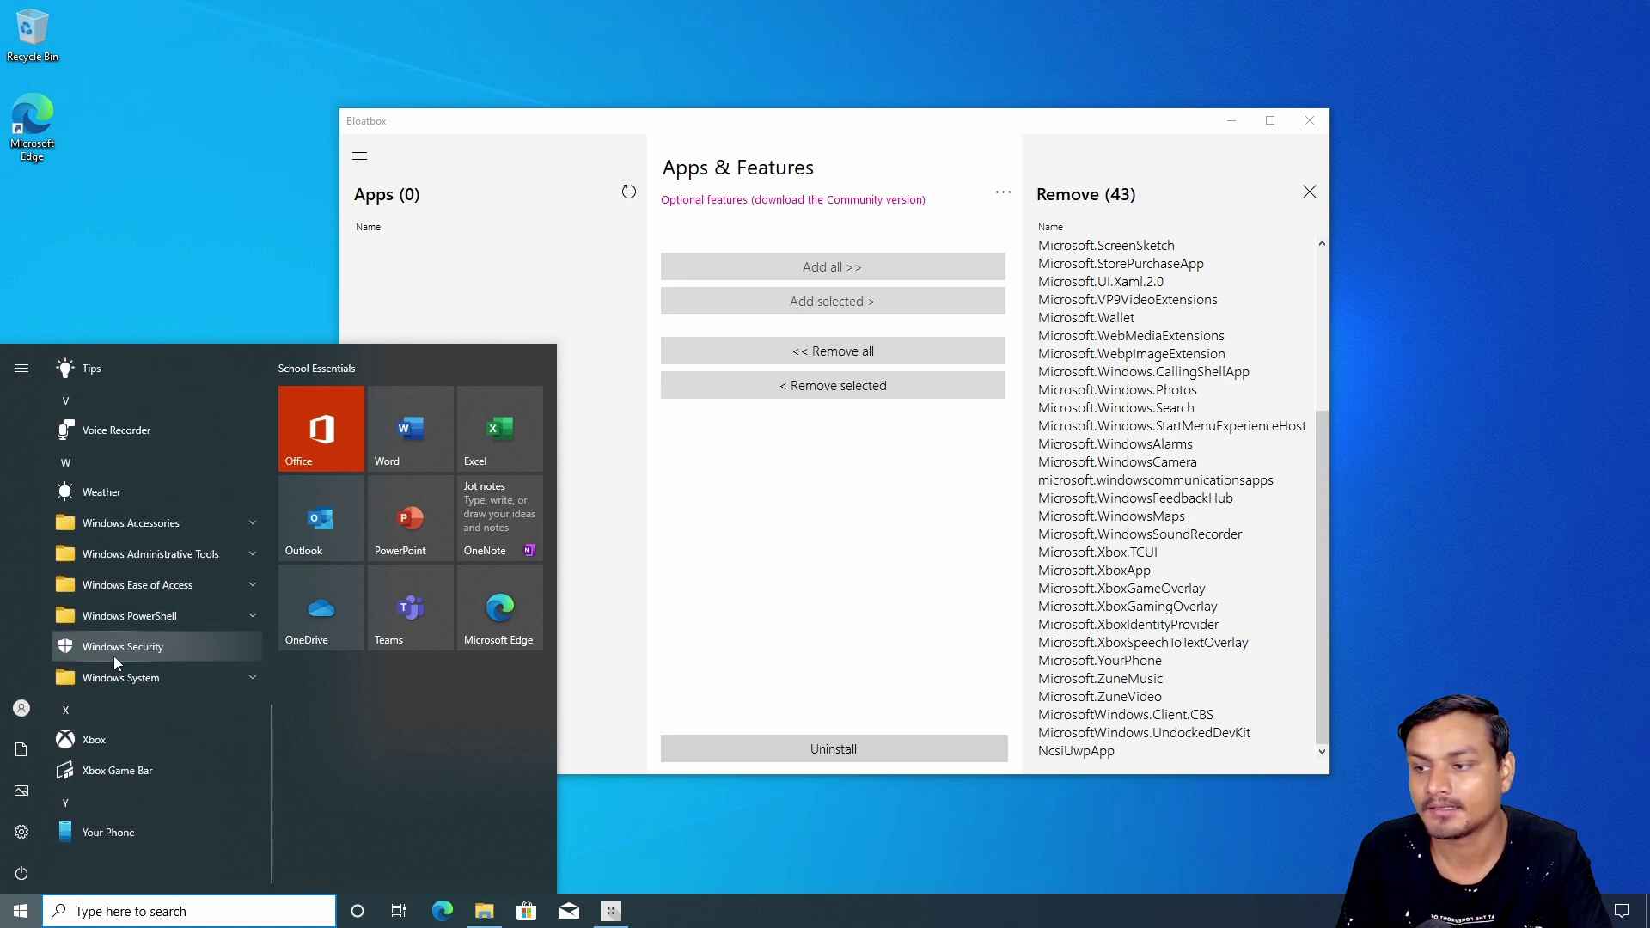
{"action": "left_click", "coordinate": [160, 239]}
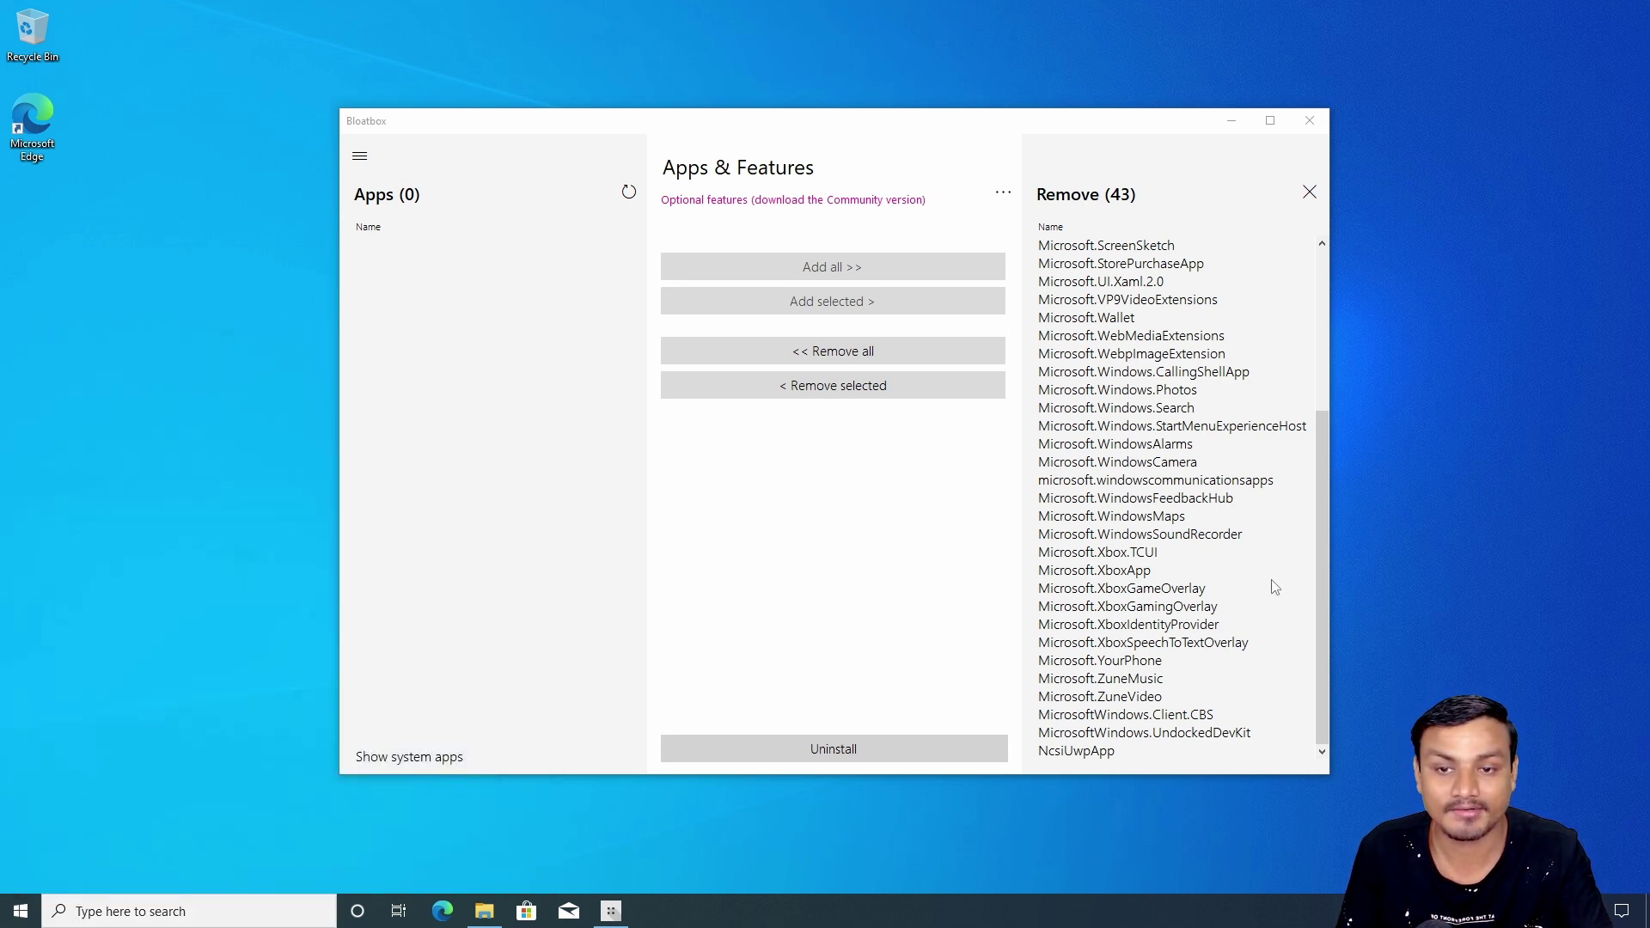
{"action": "left_click", "coordinate": [21, 911]}
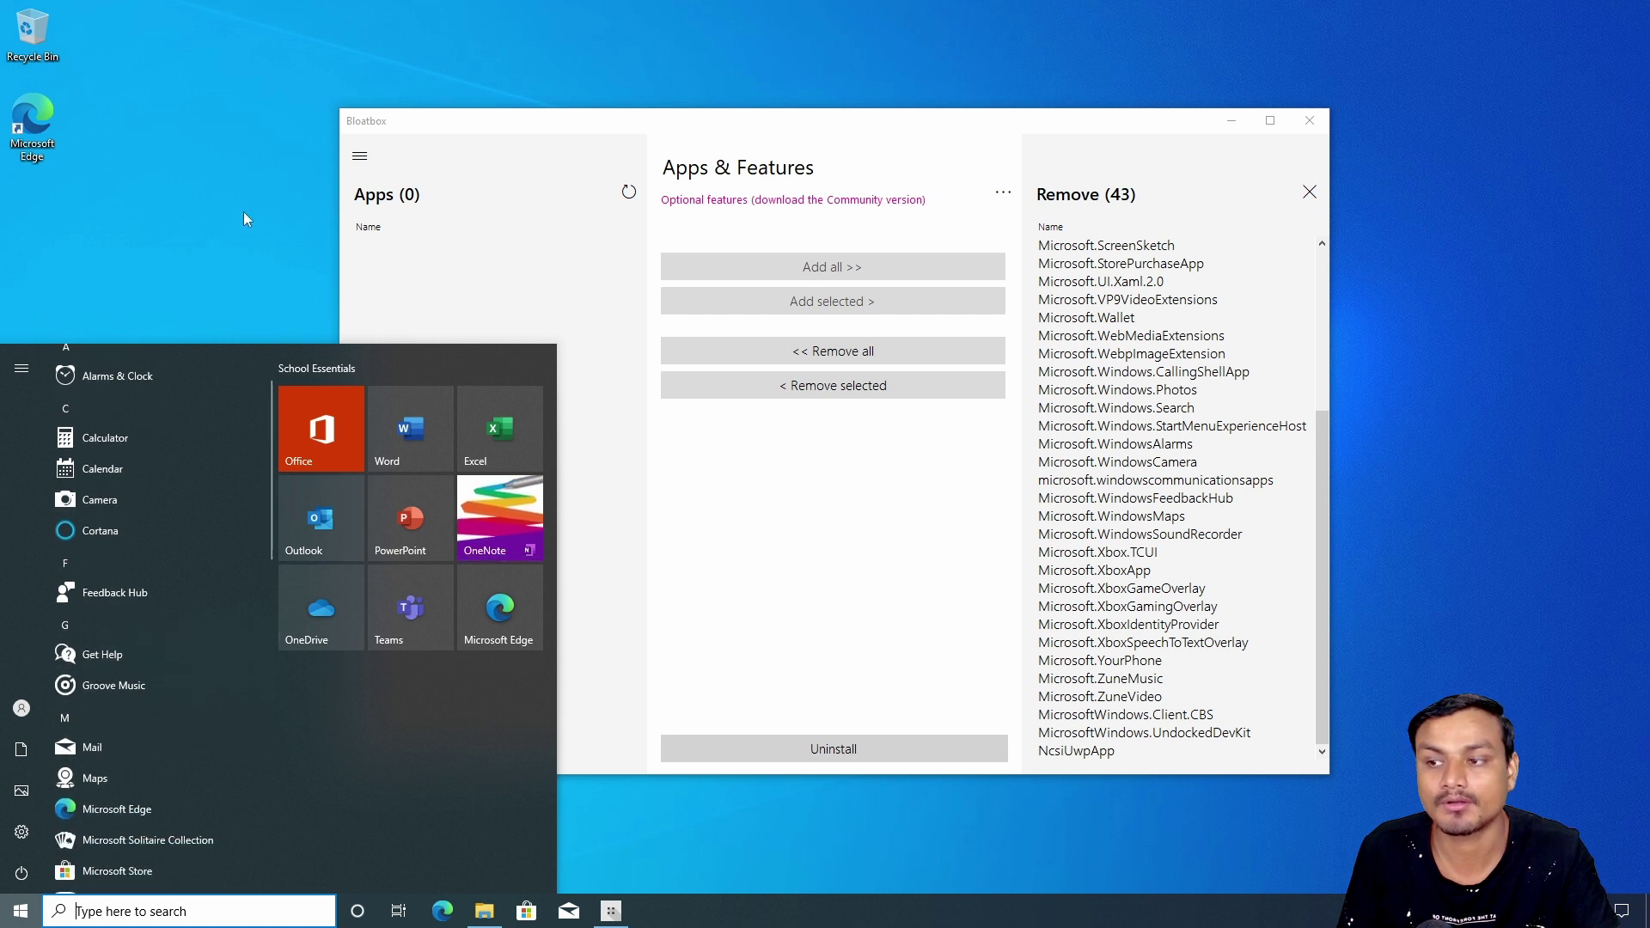
{"action": "left_click", "coordinate": [244, 212]}
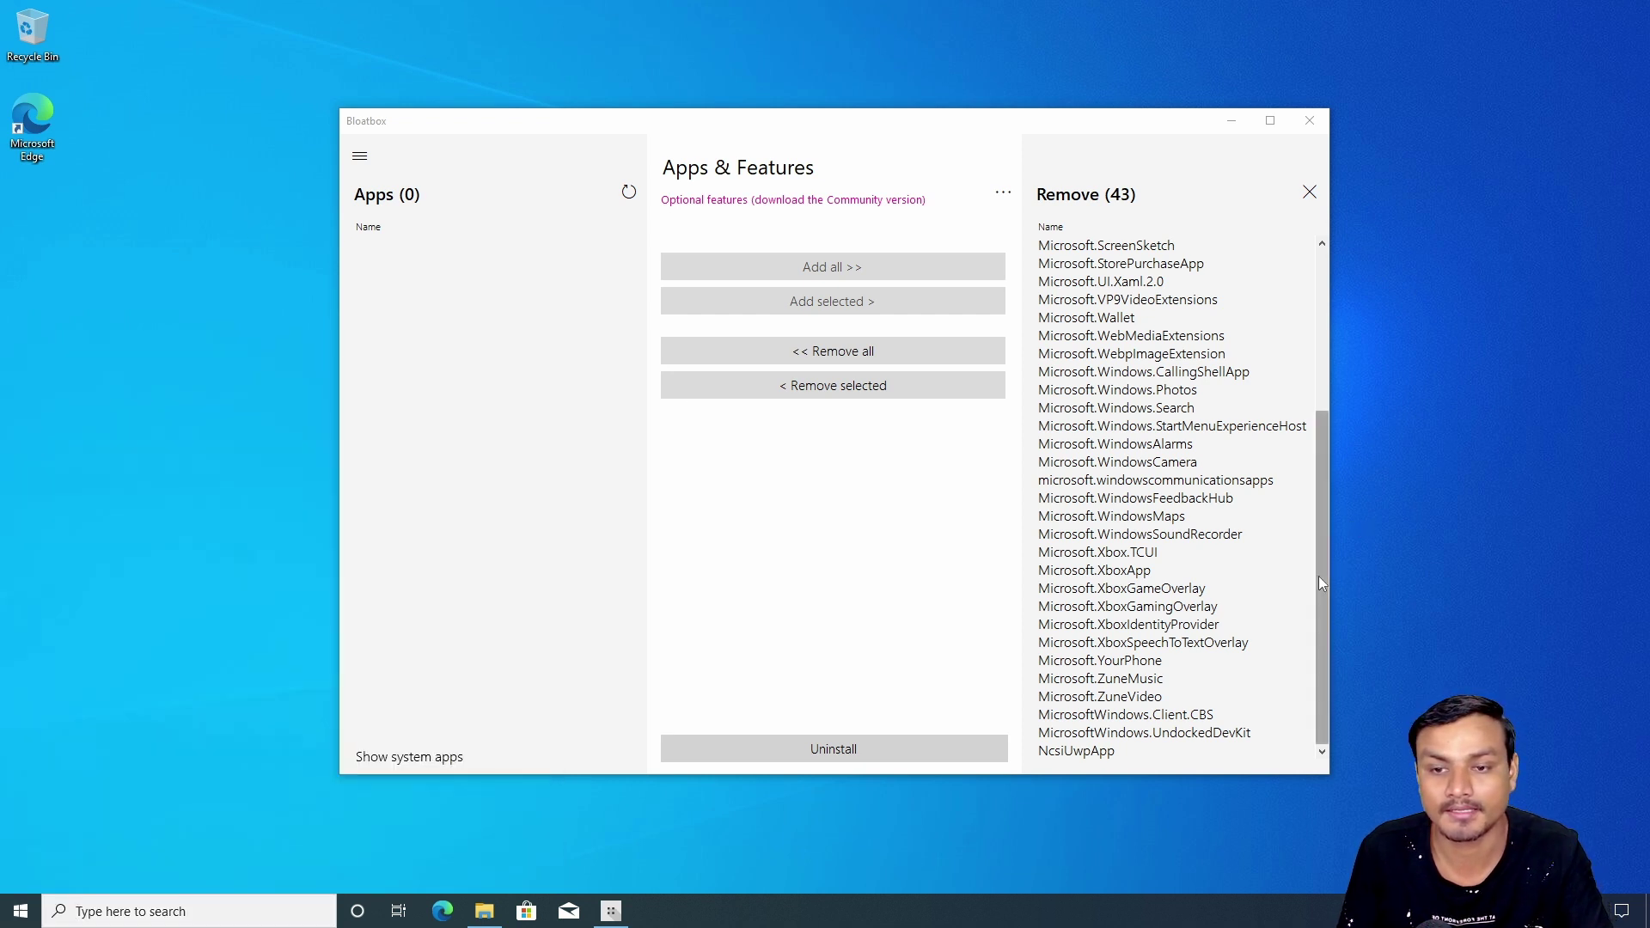
Take Microsoft.WindowsCamera off the removal list and check for Camera among the apps in Windows Start.
{"action": "left_click_drag", "start_coordinate": [1318, 576], "coordinate": [1322, 554]}
{"action": "left_click", "coordinate": [1160, 498]}
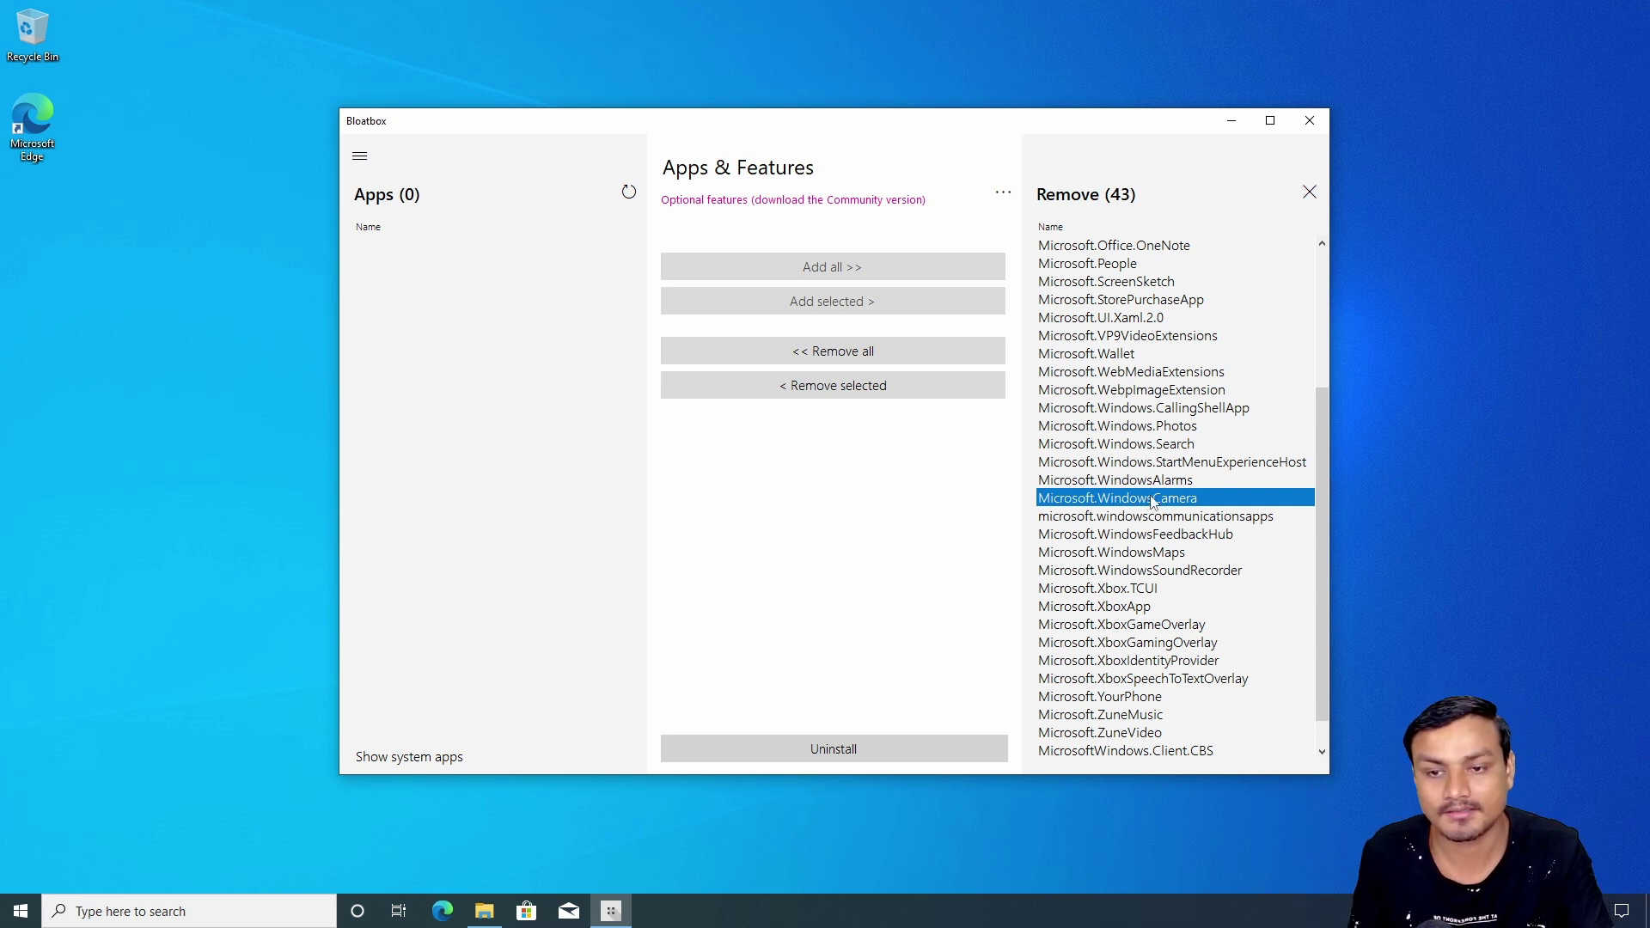
{"action": "left_click", "coordinate": [834, 385]}
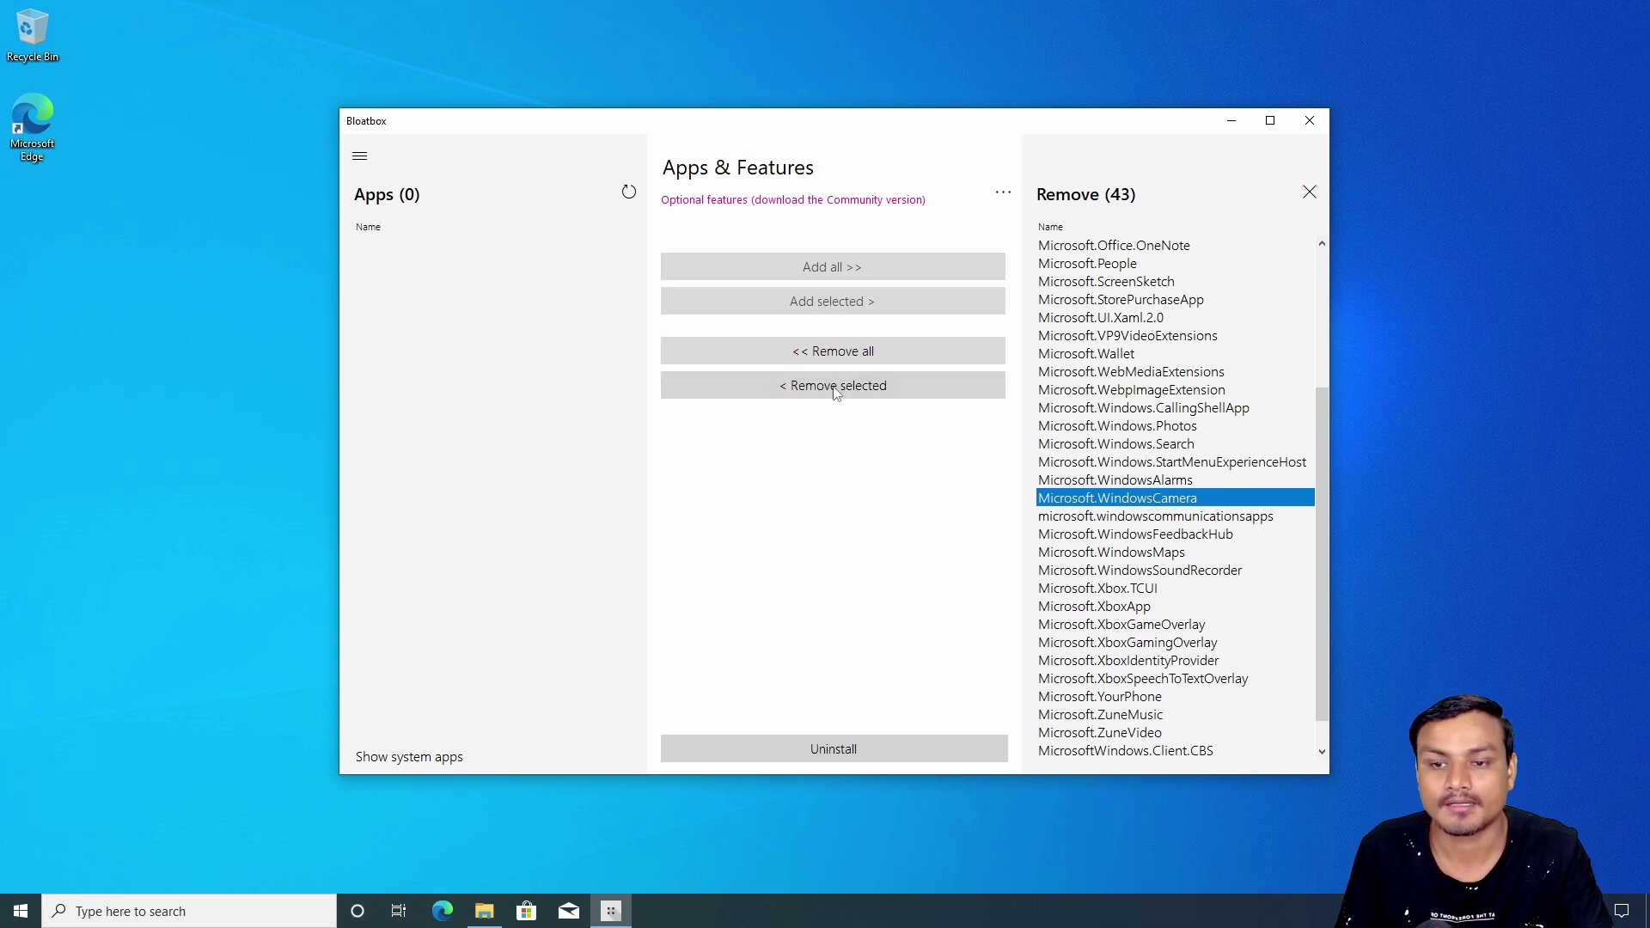
{"action": "left_click", "coordinate": [426, 247]}
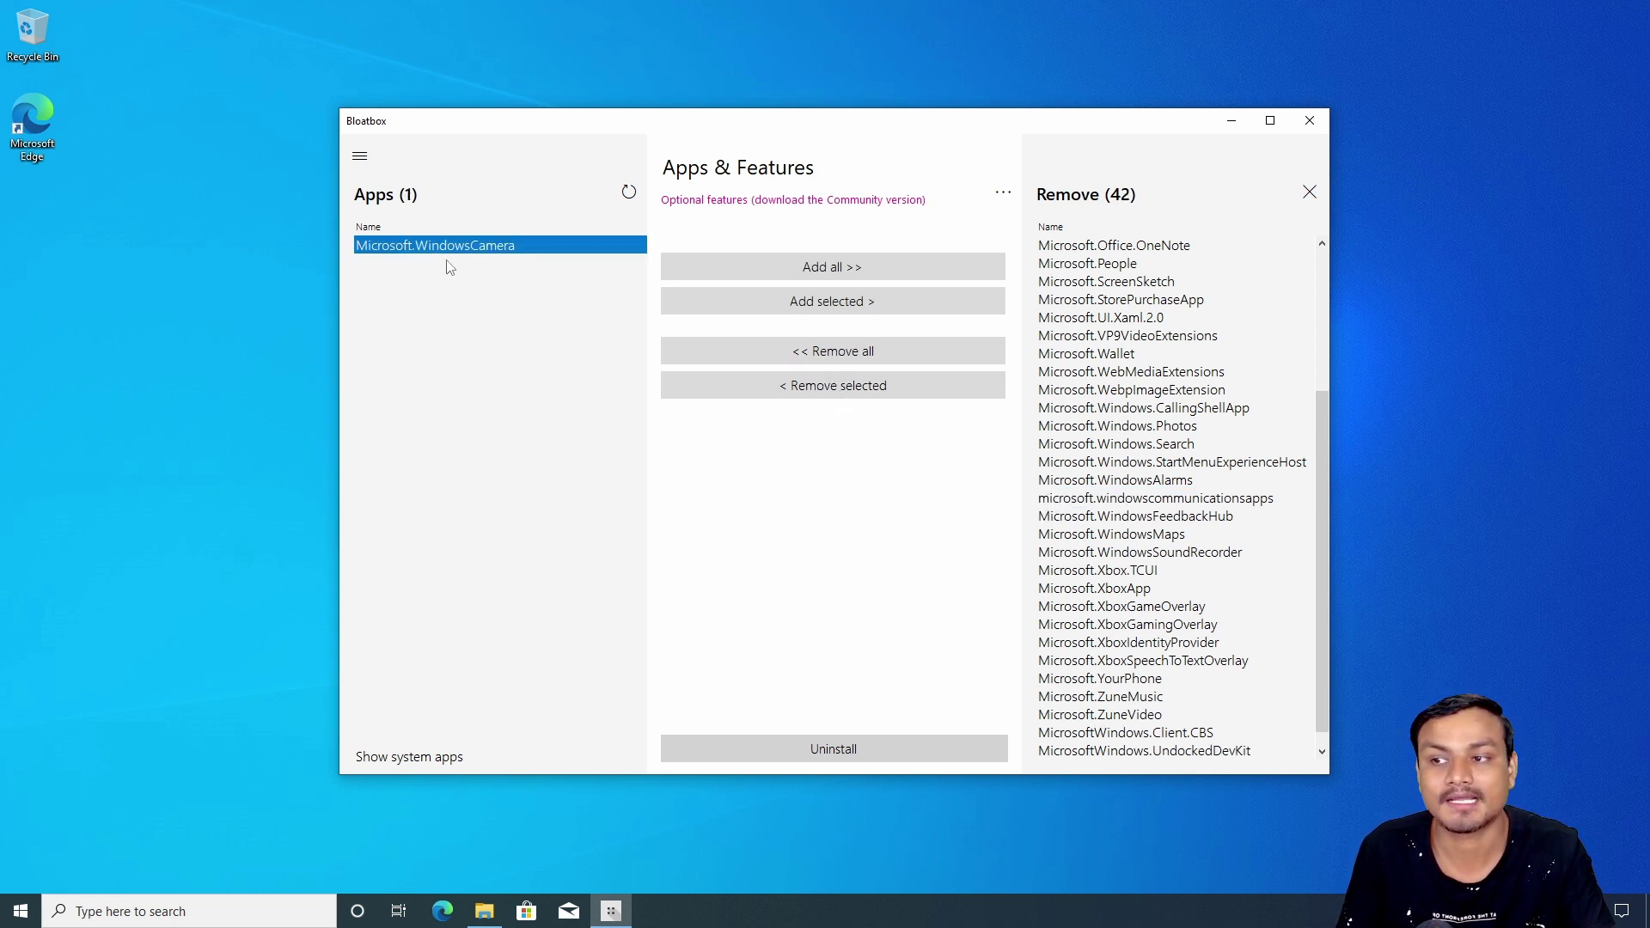
{"action": "left_click", "coordinate": [21, 911]}
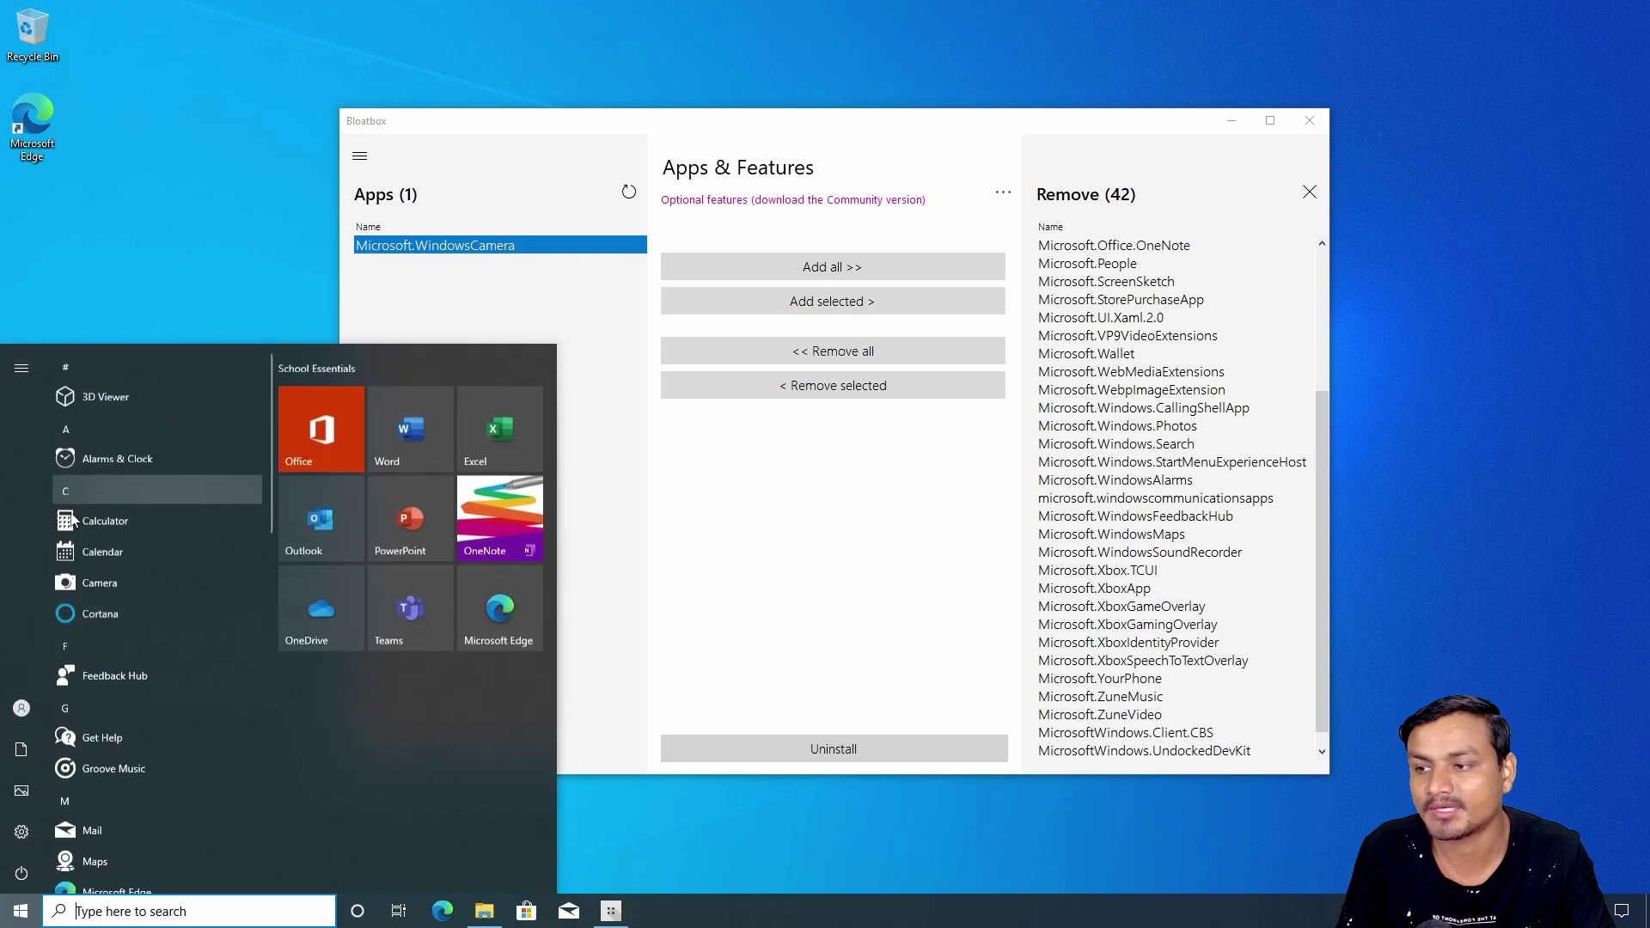
{"action": "left_click", "coordinate": [137, 240]}
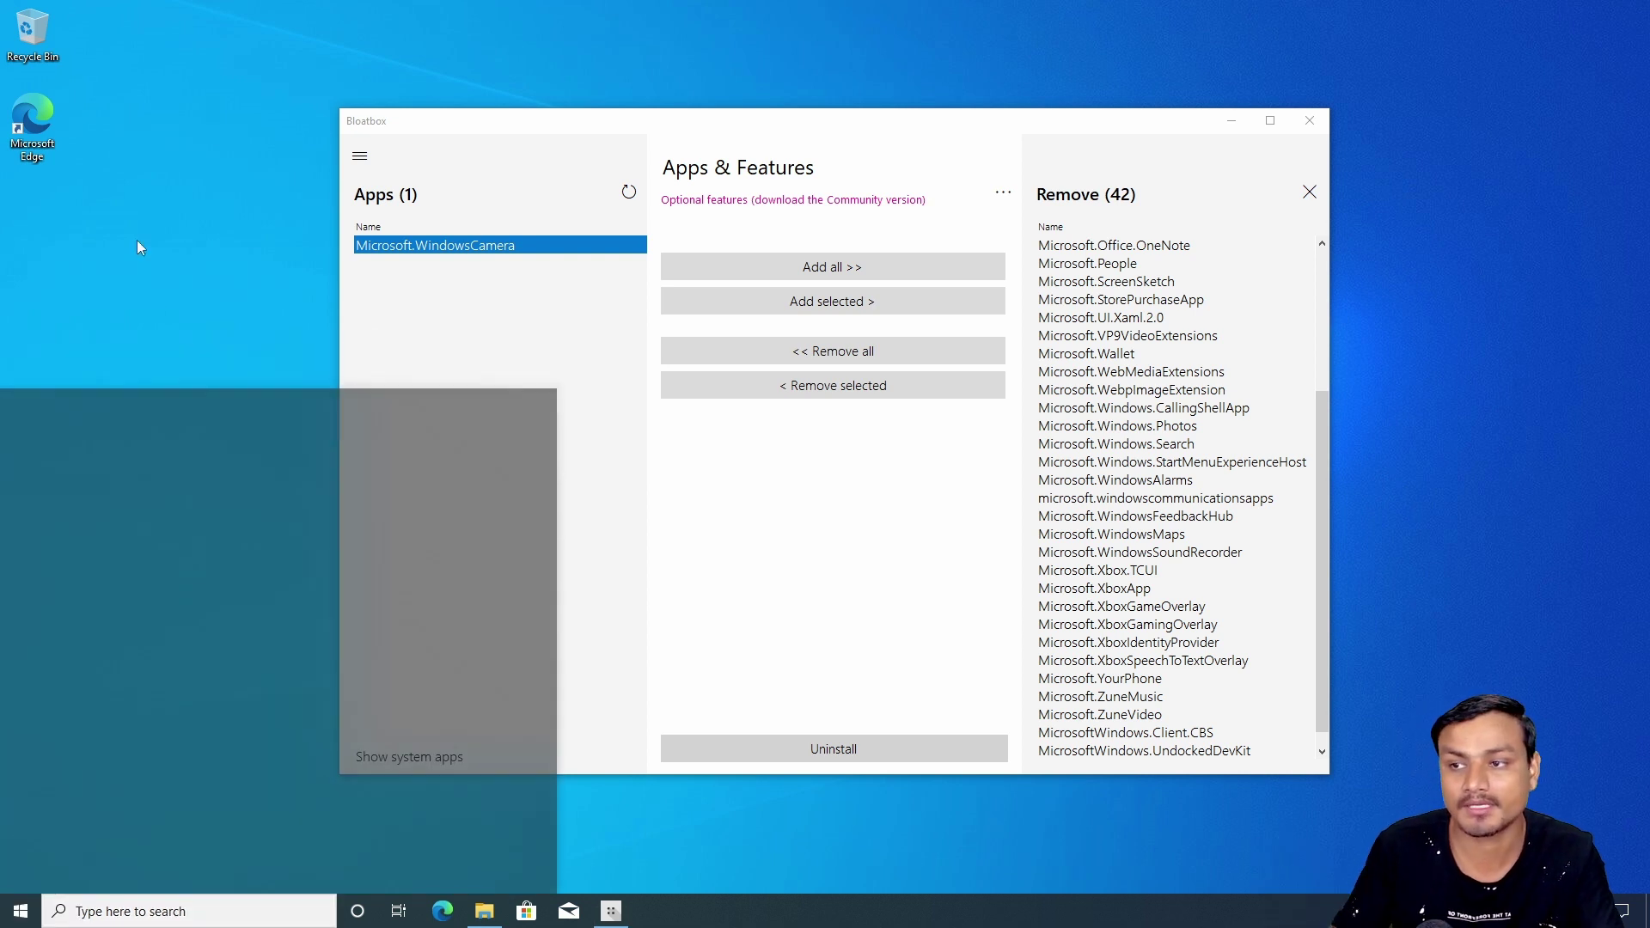
Uninstall all the apps on the removal list, and close the removal report after reviewing it.
{"action": "left_click", "coordinate": [791, 745]}
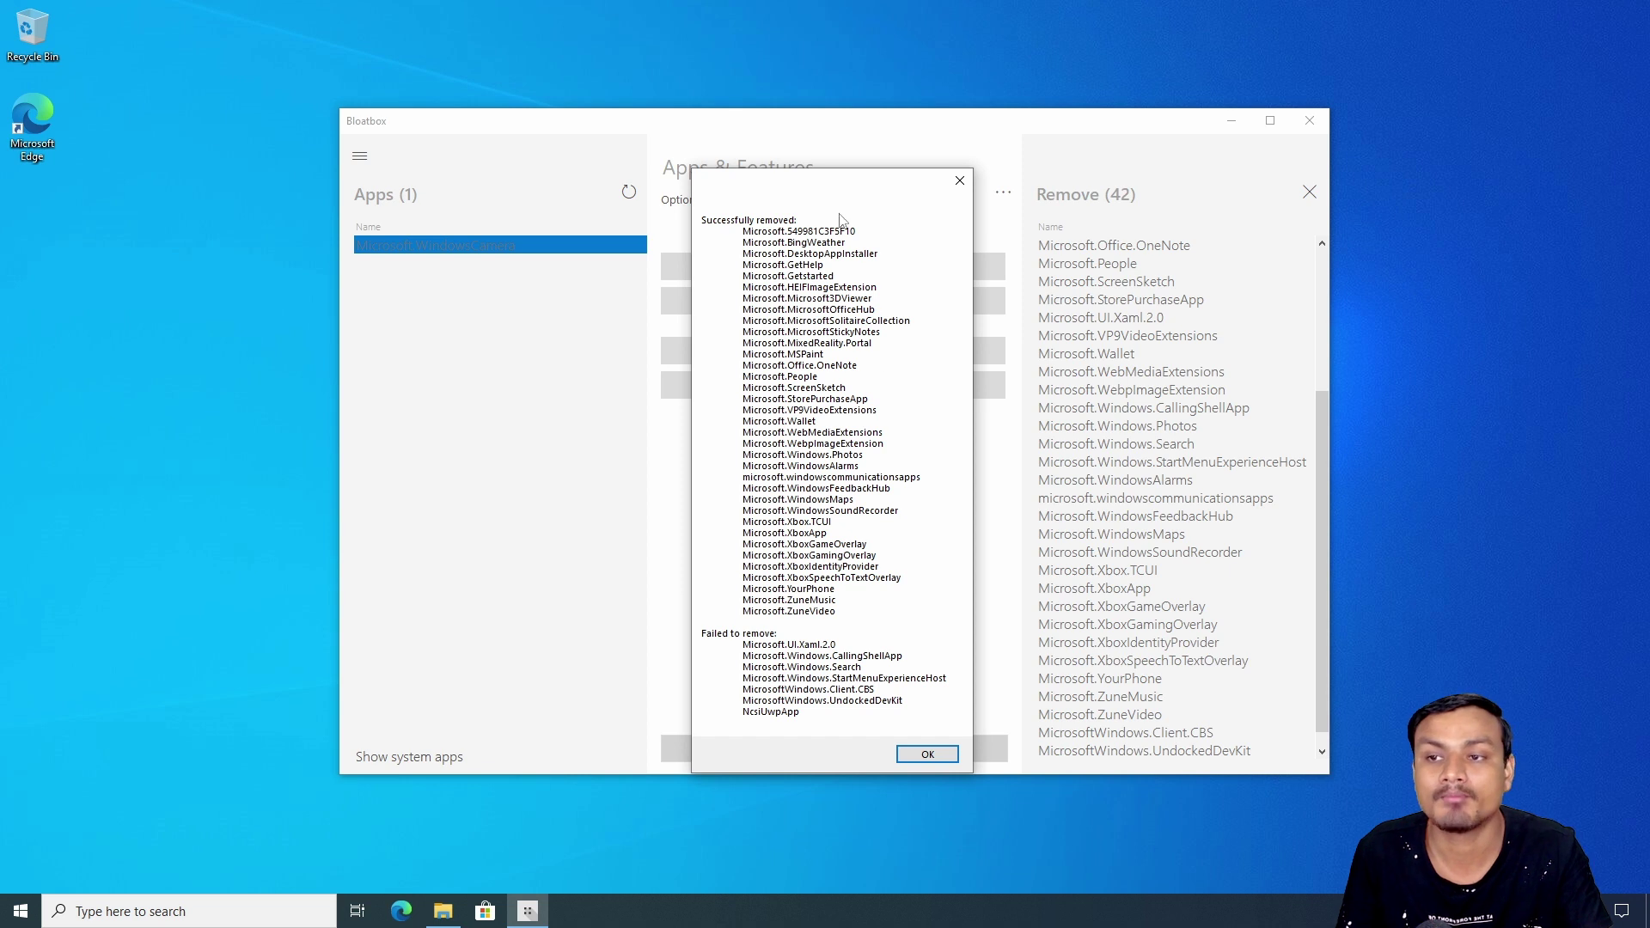
{"action": "left_click_drag", "start_coordinate": [827, 179], "coordinate": [828, 157]}
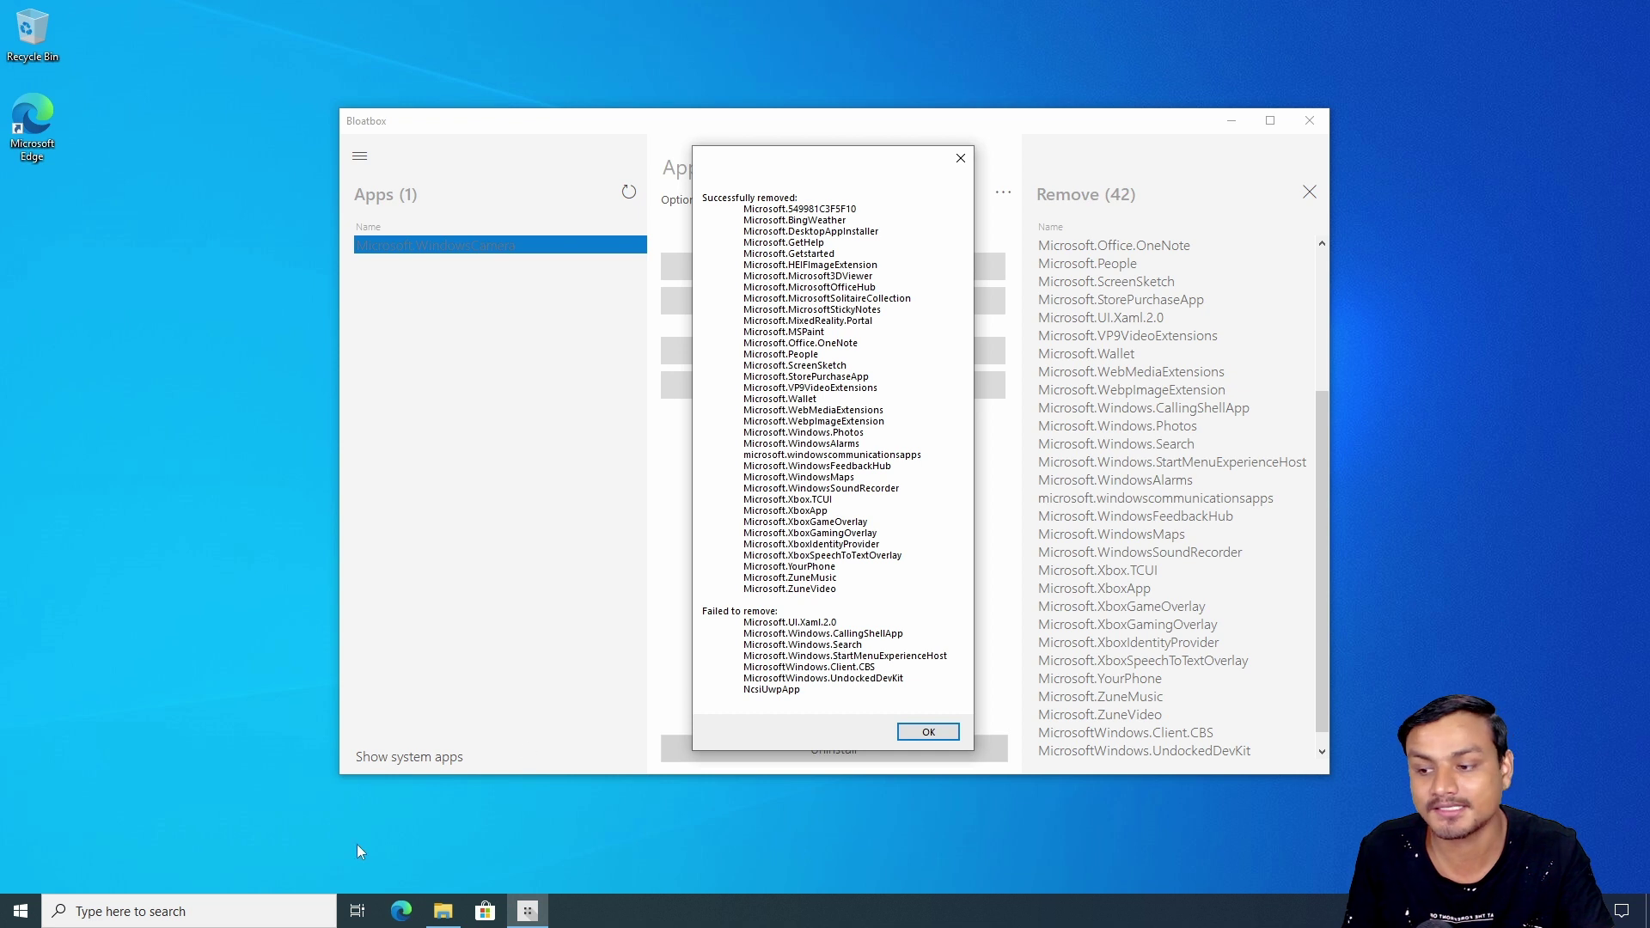
{"action": "left_click", "coordinate": [198, 911]}
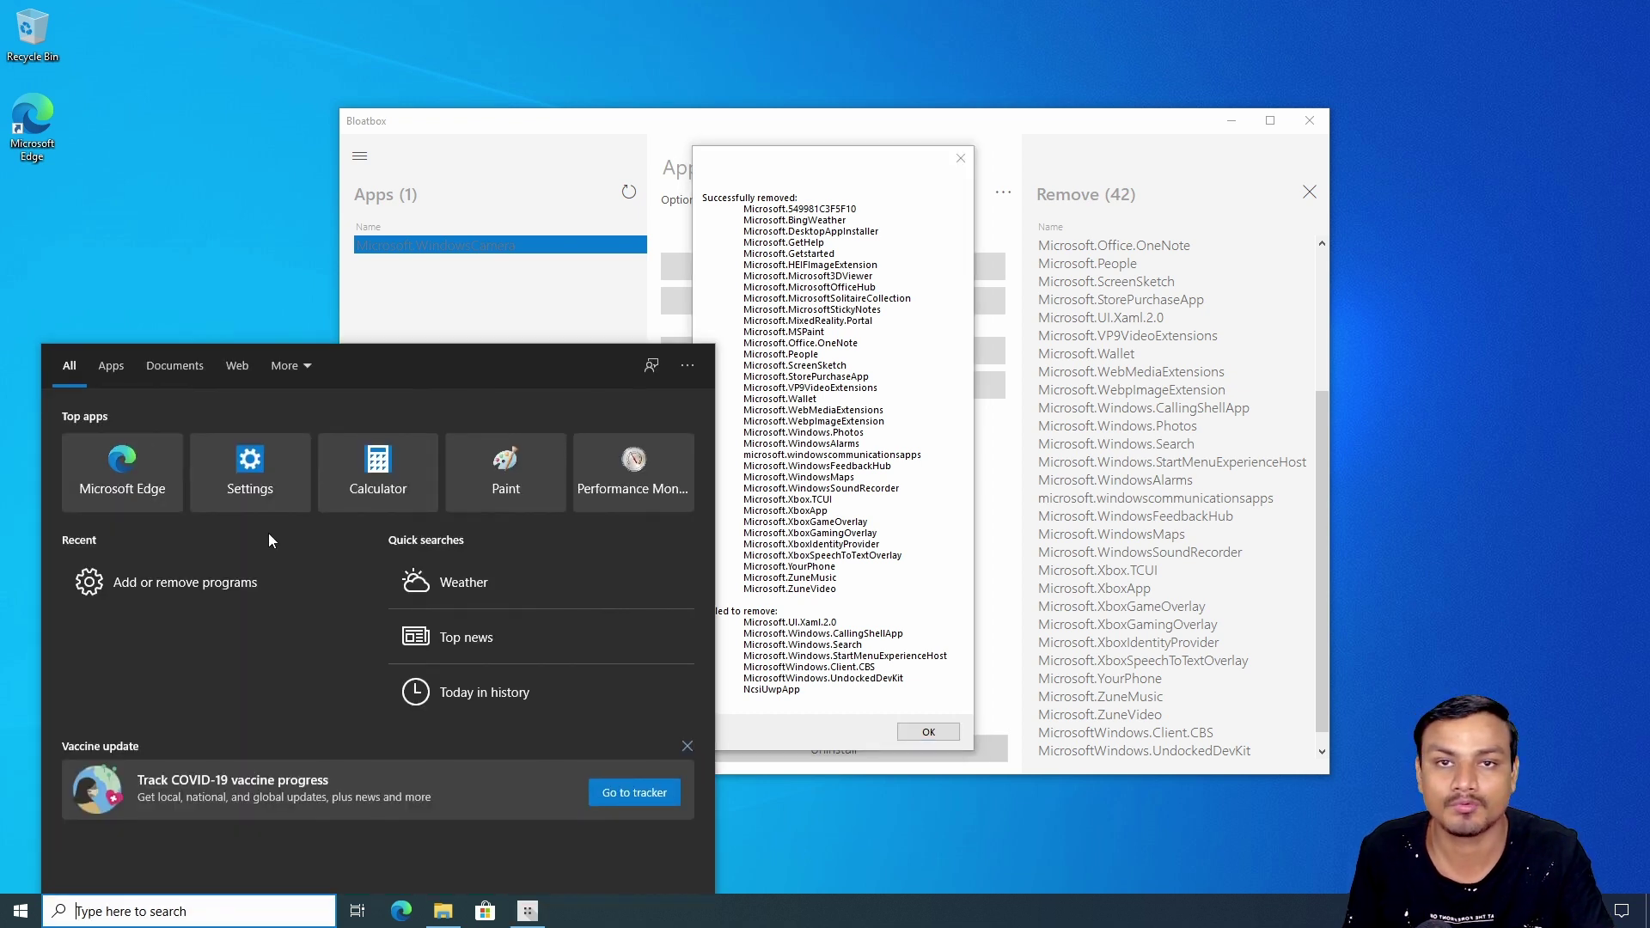
{"action": "left_click", "coordinate": [247, 251]}
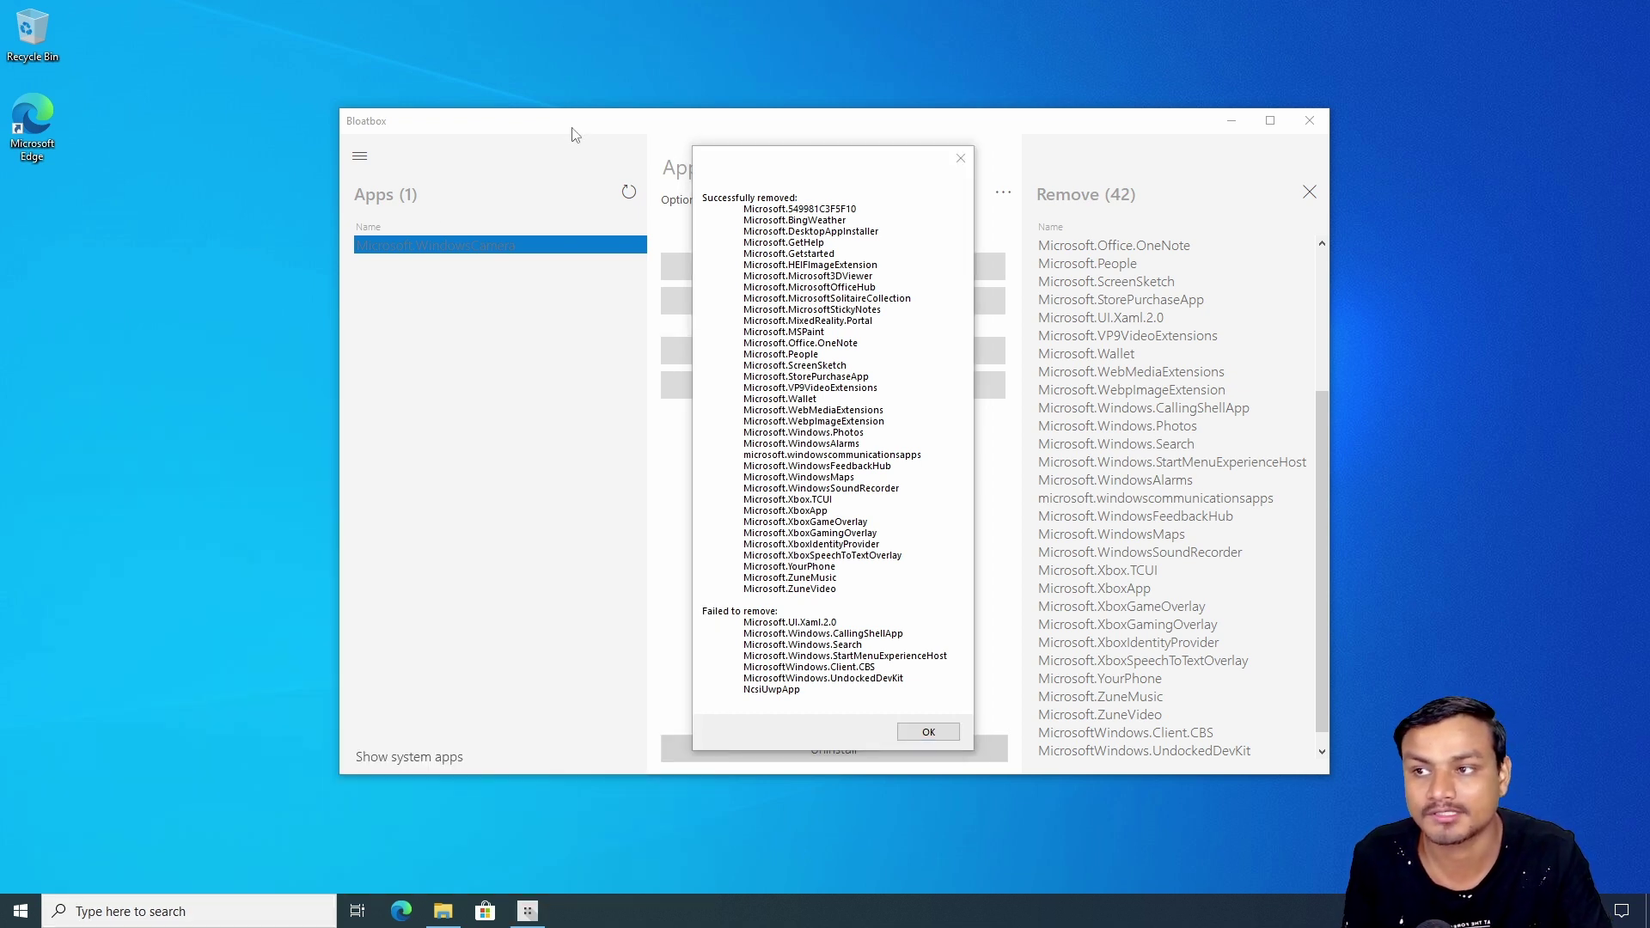
{"action": "left_click", "coordinate": [960, 161]}
Check which apps remain in Windows Start after the bulk removal, and return to Bloatbox.
{"action": "left_click", "coordinate": [21, 911]}
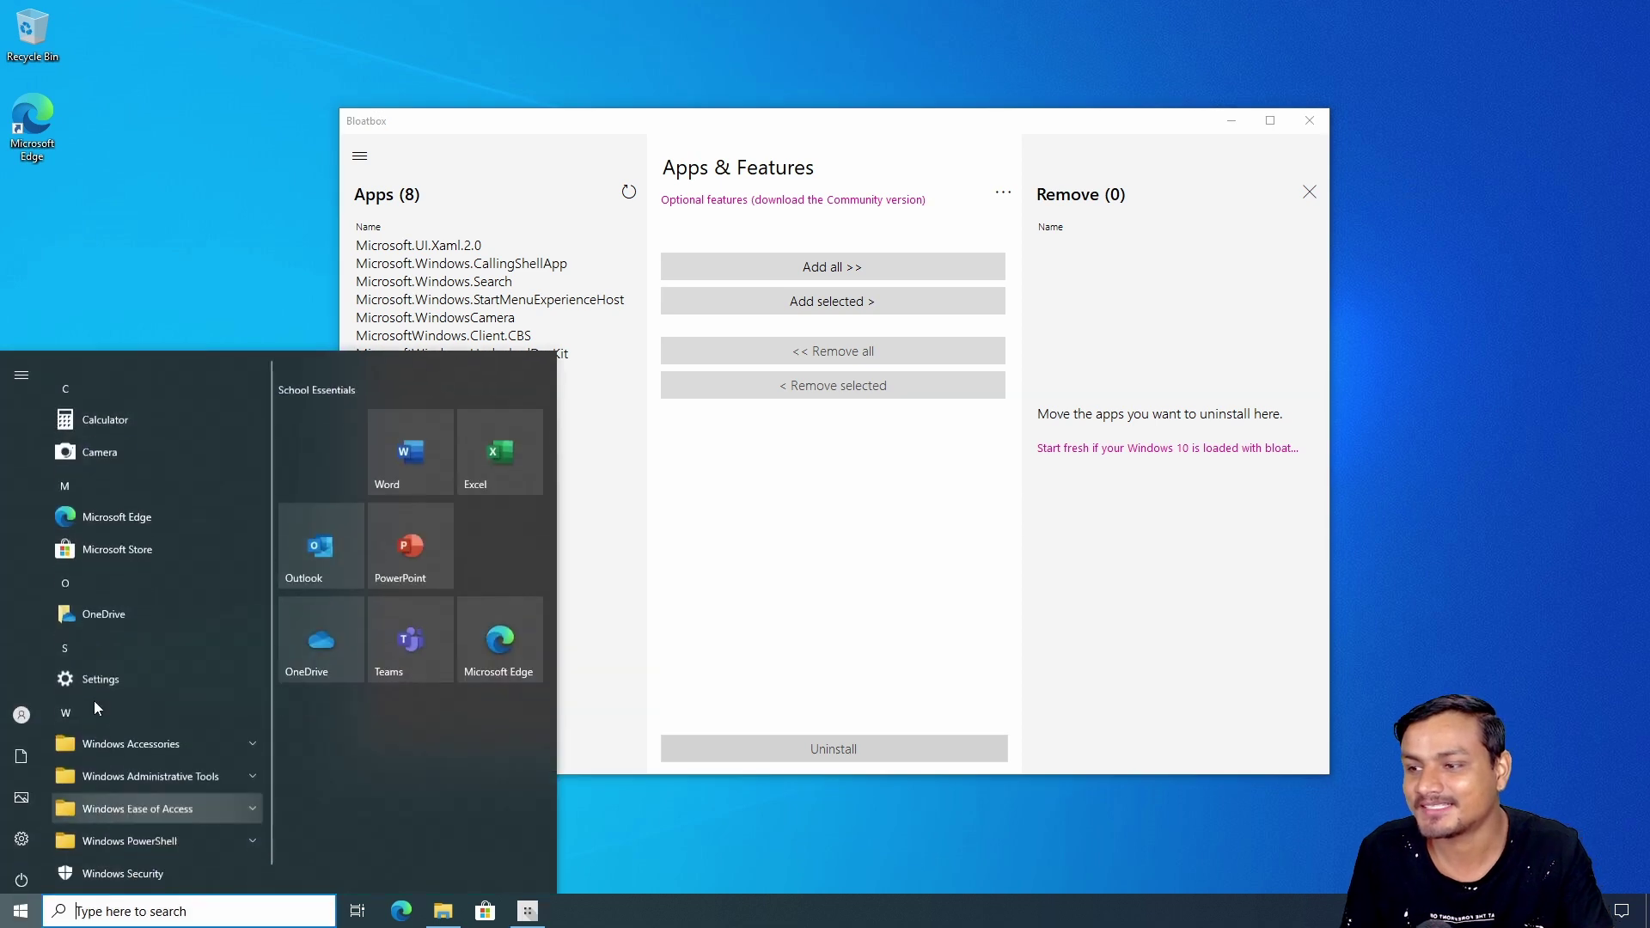
{"action": "scroll", "coordinate": [146, 658], "scroll_direction": "down", "scroll_amount": 1}
{"action": "scroll", "coordinate": [137, 723], "scroll_direction": "up", "scroll_amount": 1}
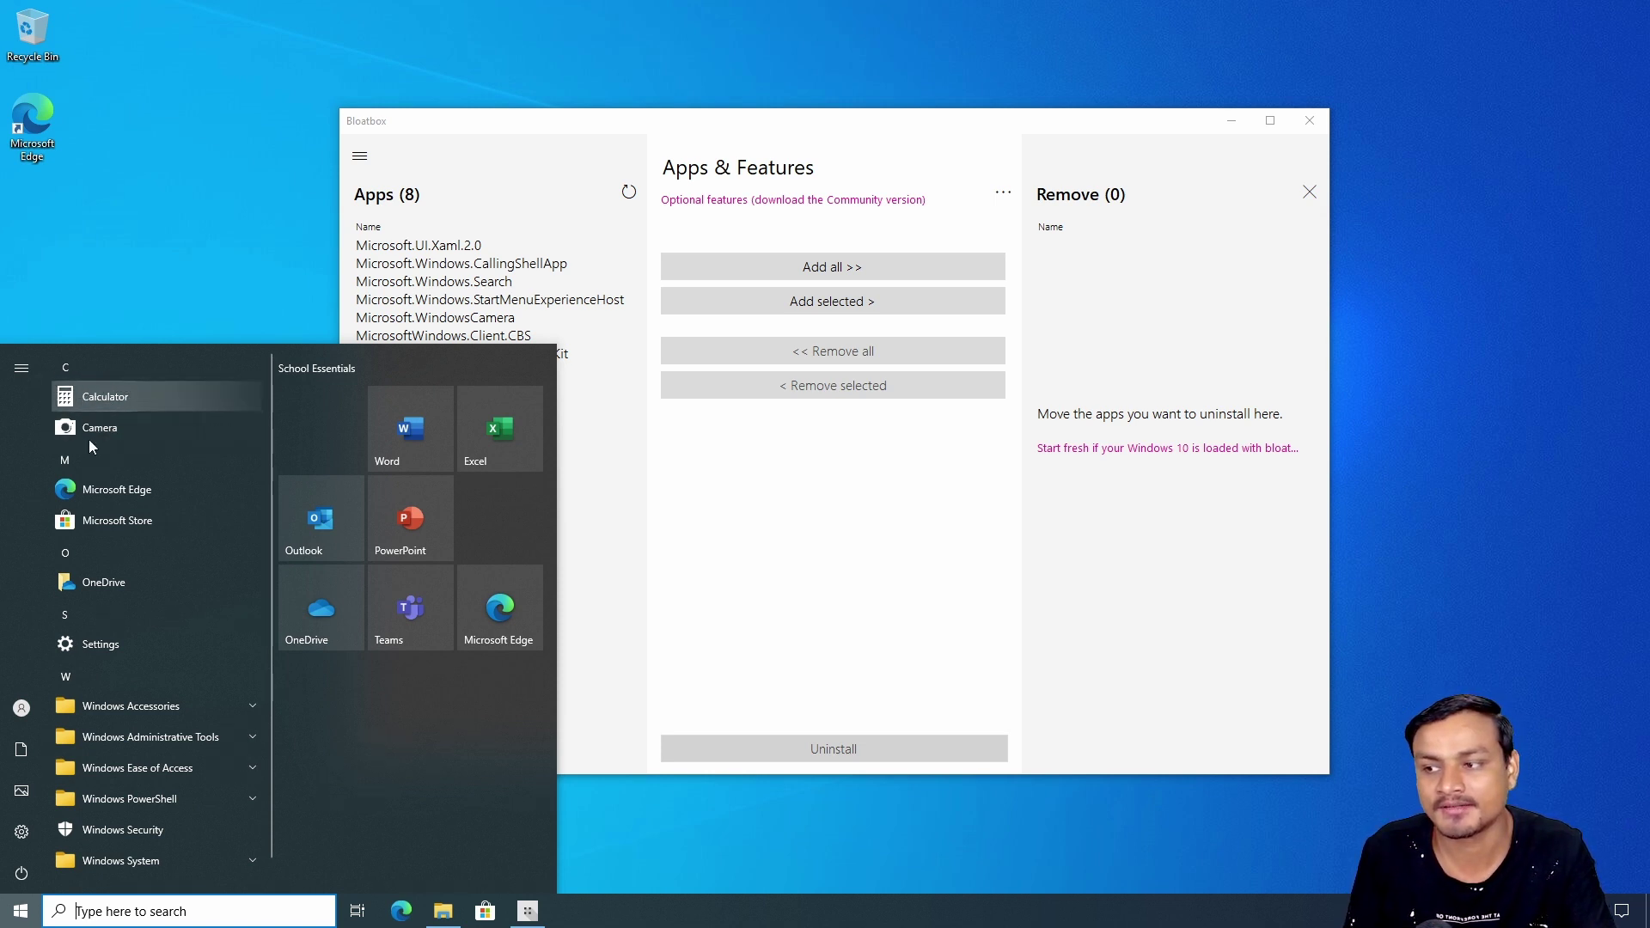
{"action": "left_click", "coordinate": [601, 483]}
Add all the remaining apps, including Microsoft.WindowsCamera, to the removal list, uninstall them, and dismiss the report.
{"action": "left_click", "coordinate": [875, 268]}
{"action": "left_click", "coordinate": [954, 351]}
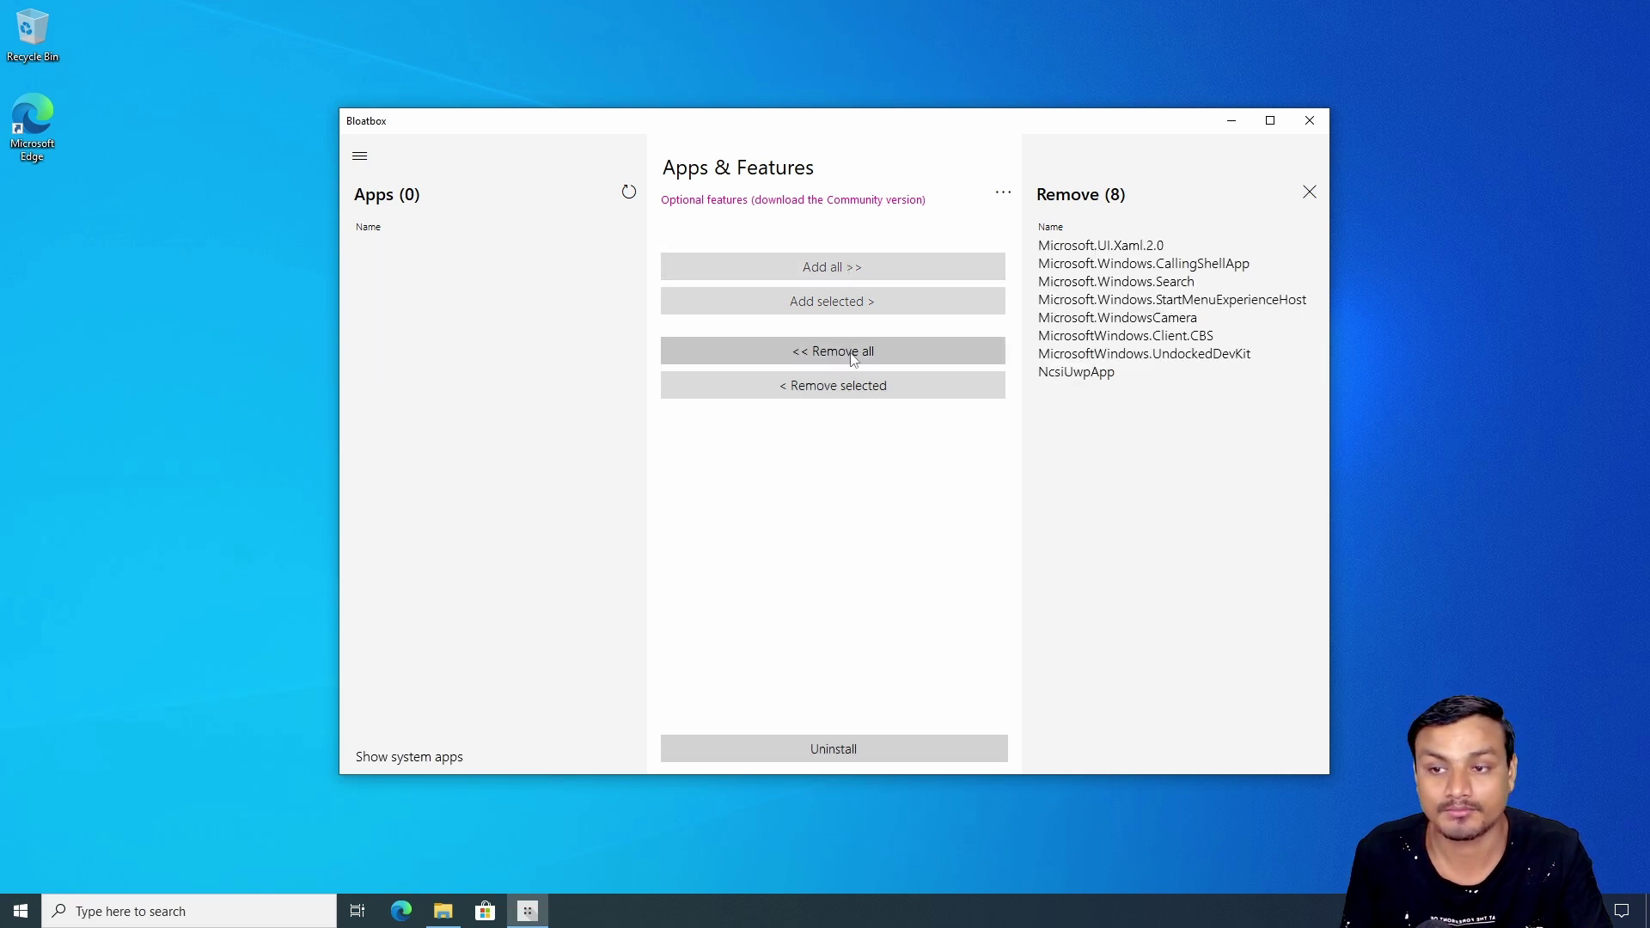
{"action": "left_click", "coordinate": [838, 275]}
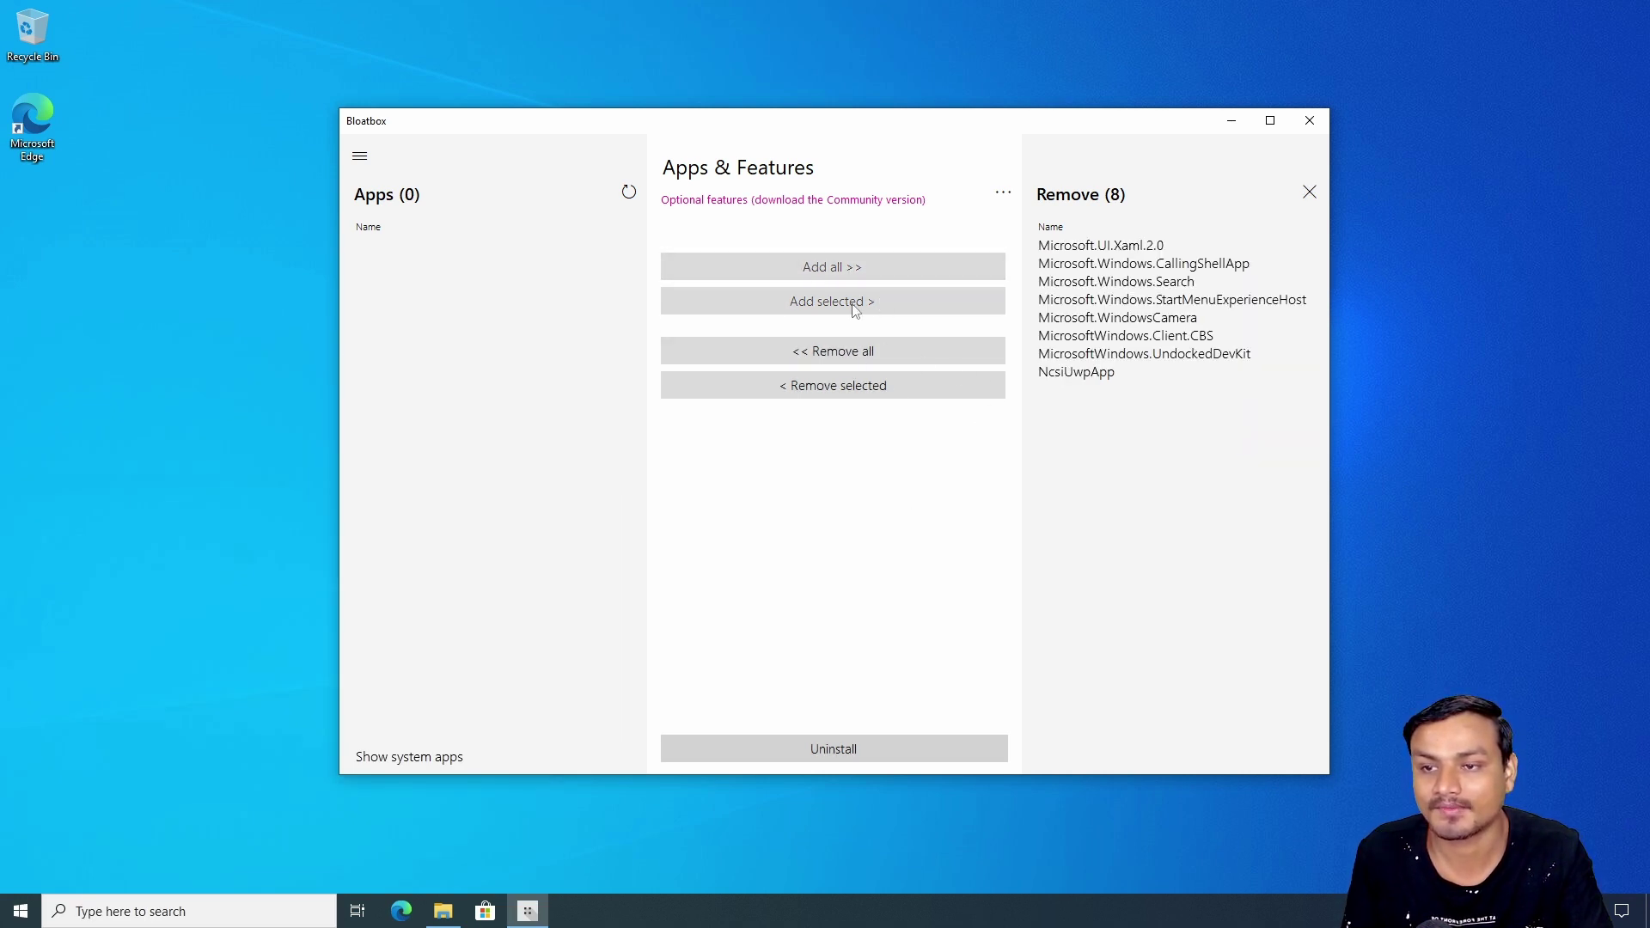
{"action": "left_click", "coordinate": [847, 749]}
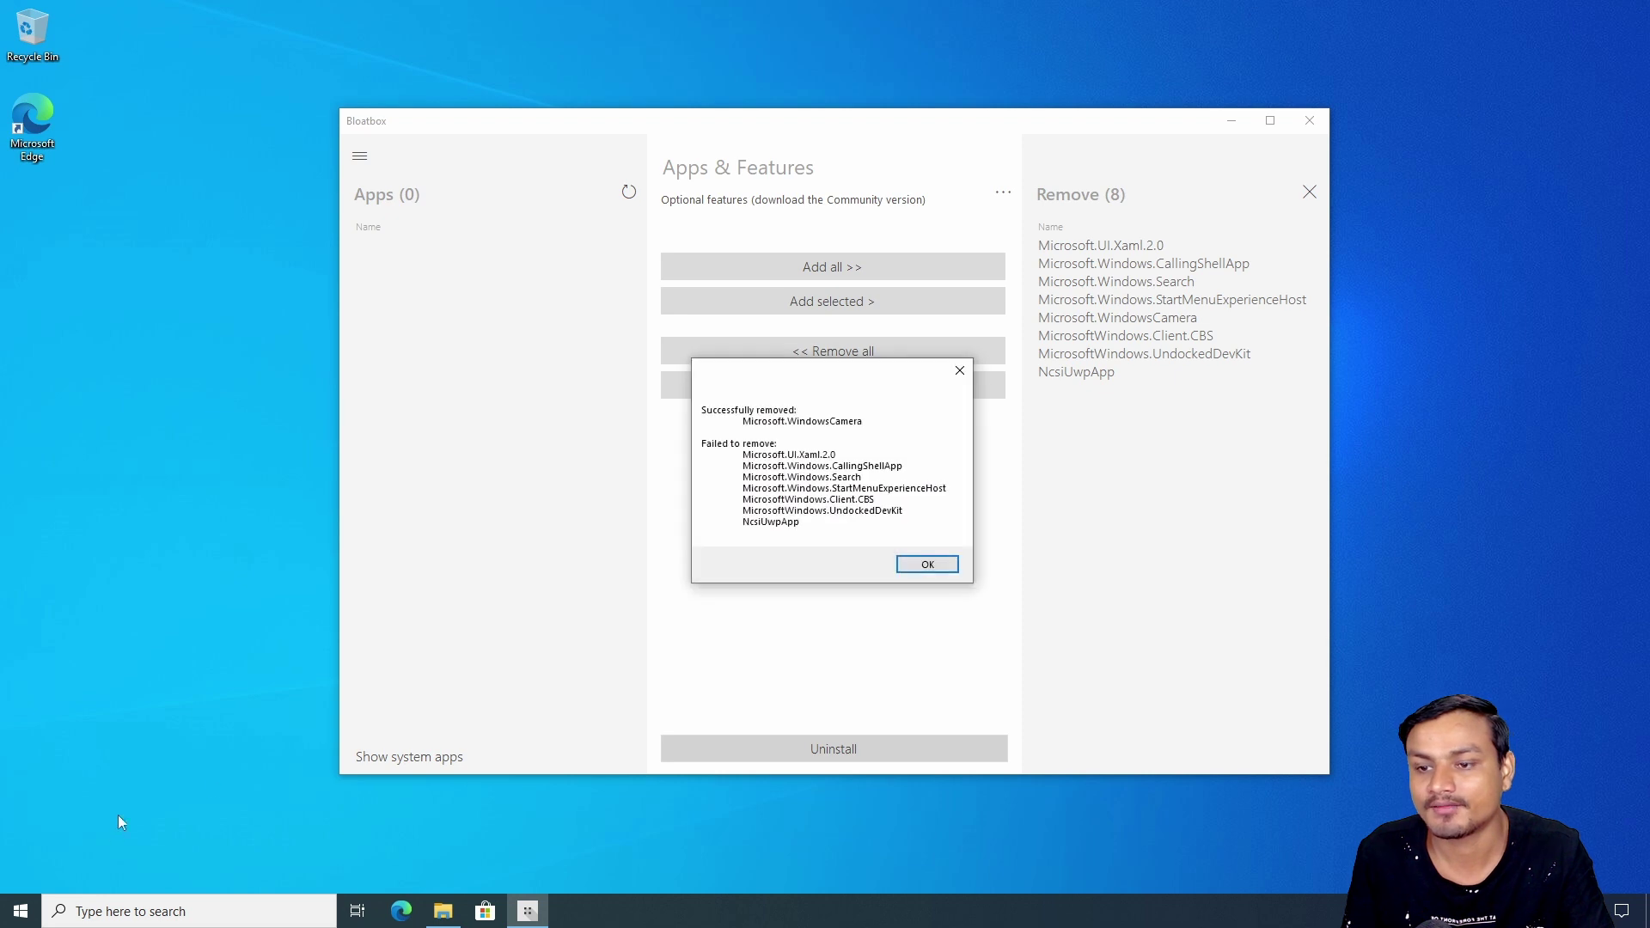
{"action": "left_click", "coordinate": [924, 561]}
Search Windows for "app" and open Add or remove programs to review the apps still installed.
{"action": "key", "text": "super"}
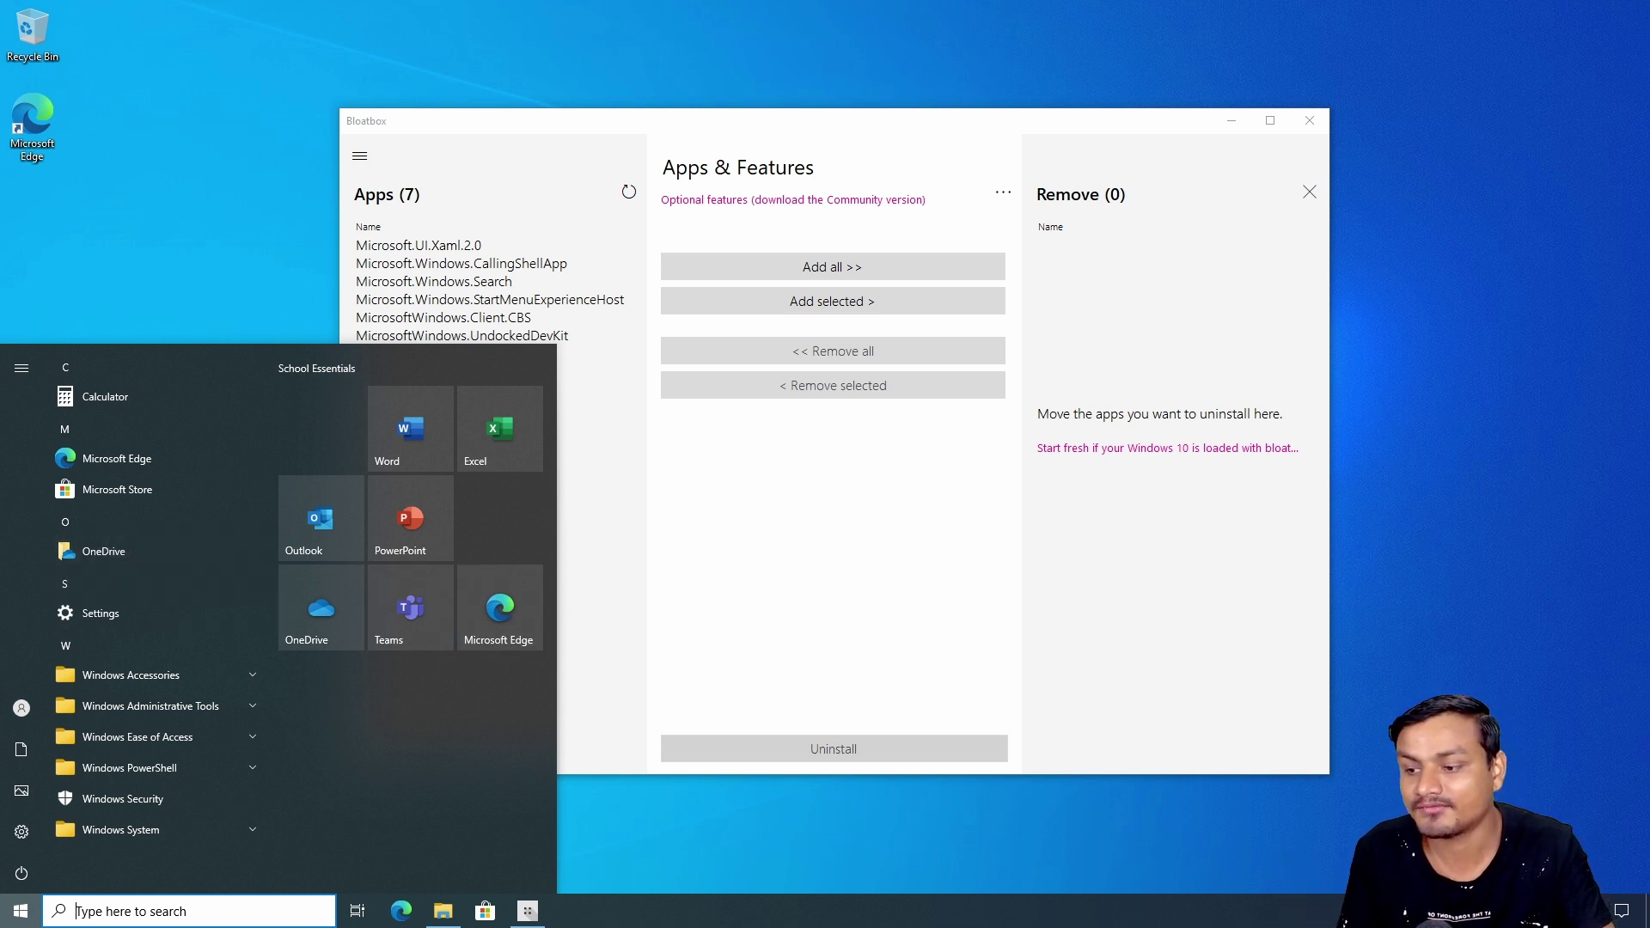
{"action": "left_click", "coordinate": [189, 911]}
{"action": "type", "text": "add"}
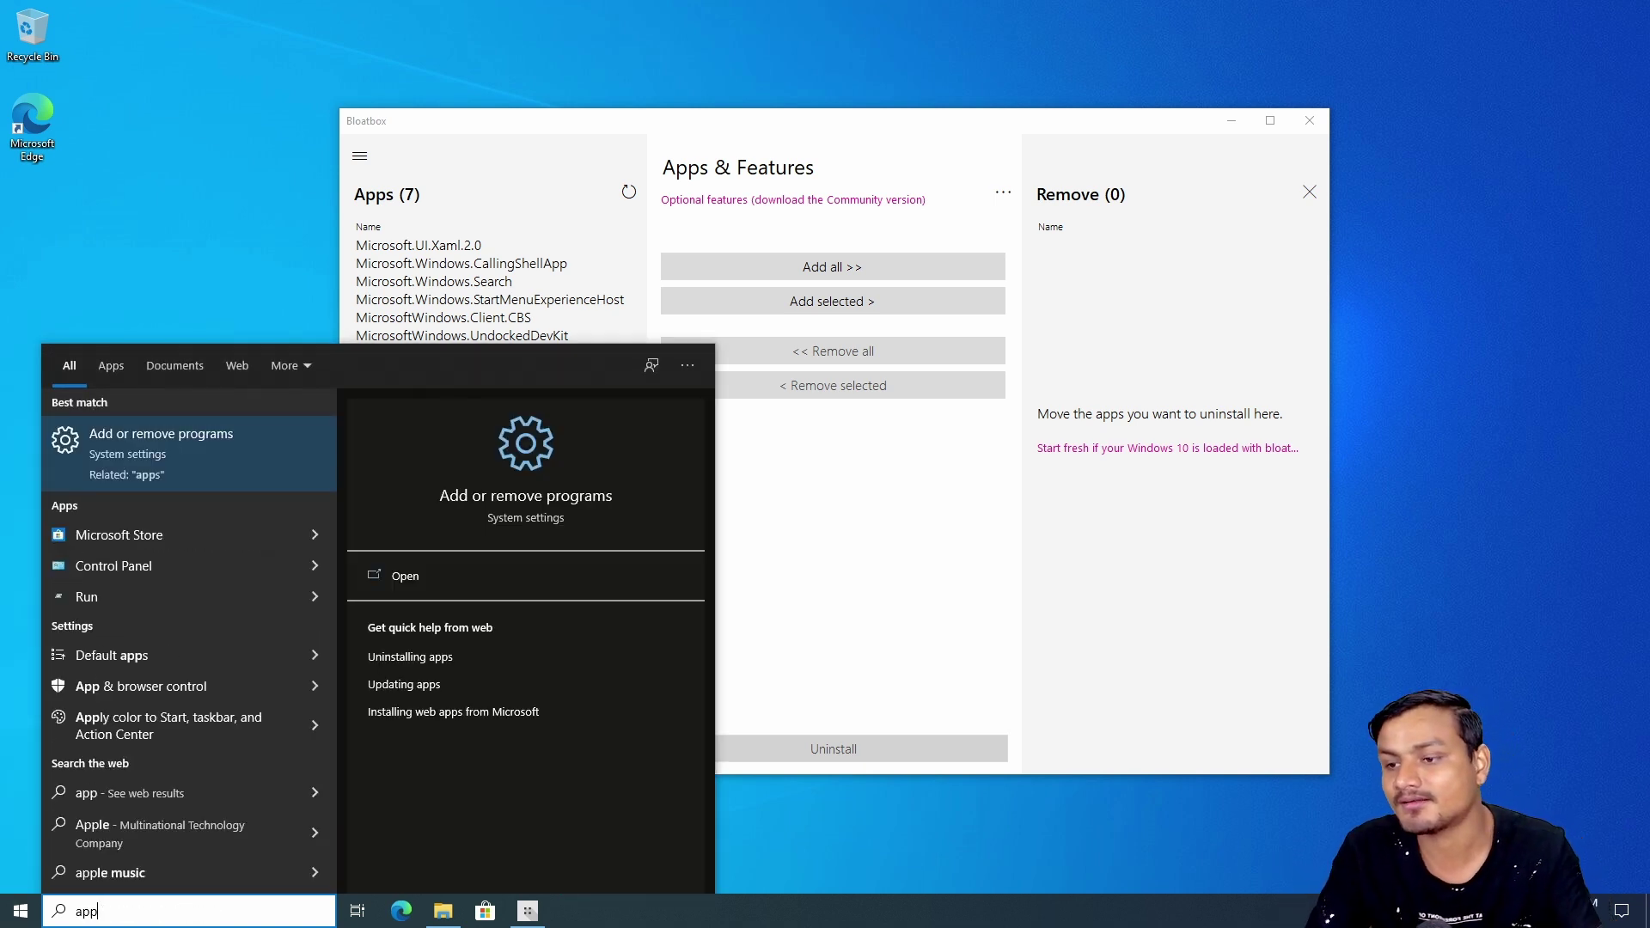
{"action": "left_click", "coordinate": [181, 471]}
{"action": "scroll", "coordinate": [687, 567], "scroll_direction": "down", "scroll_amount": 3}
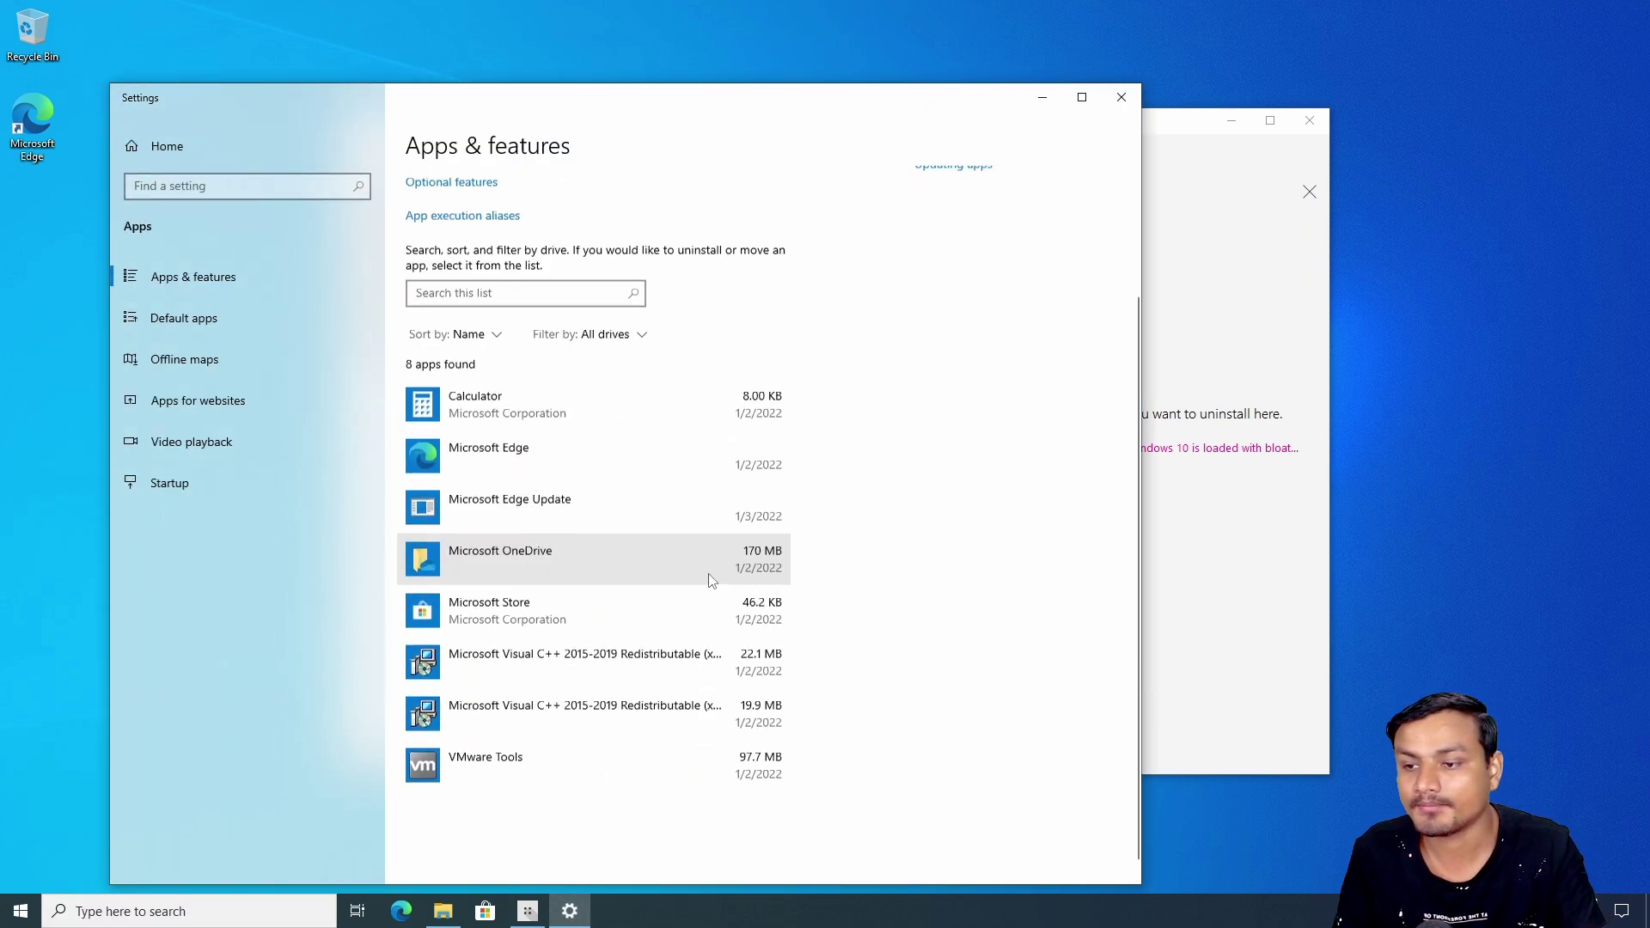
Uninstall Microsoft OneDrive from the installed apps list and allow the uninstaller to make changes.
{"action": "left_click", "coordinate": [550, 550]}
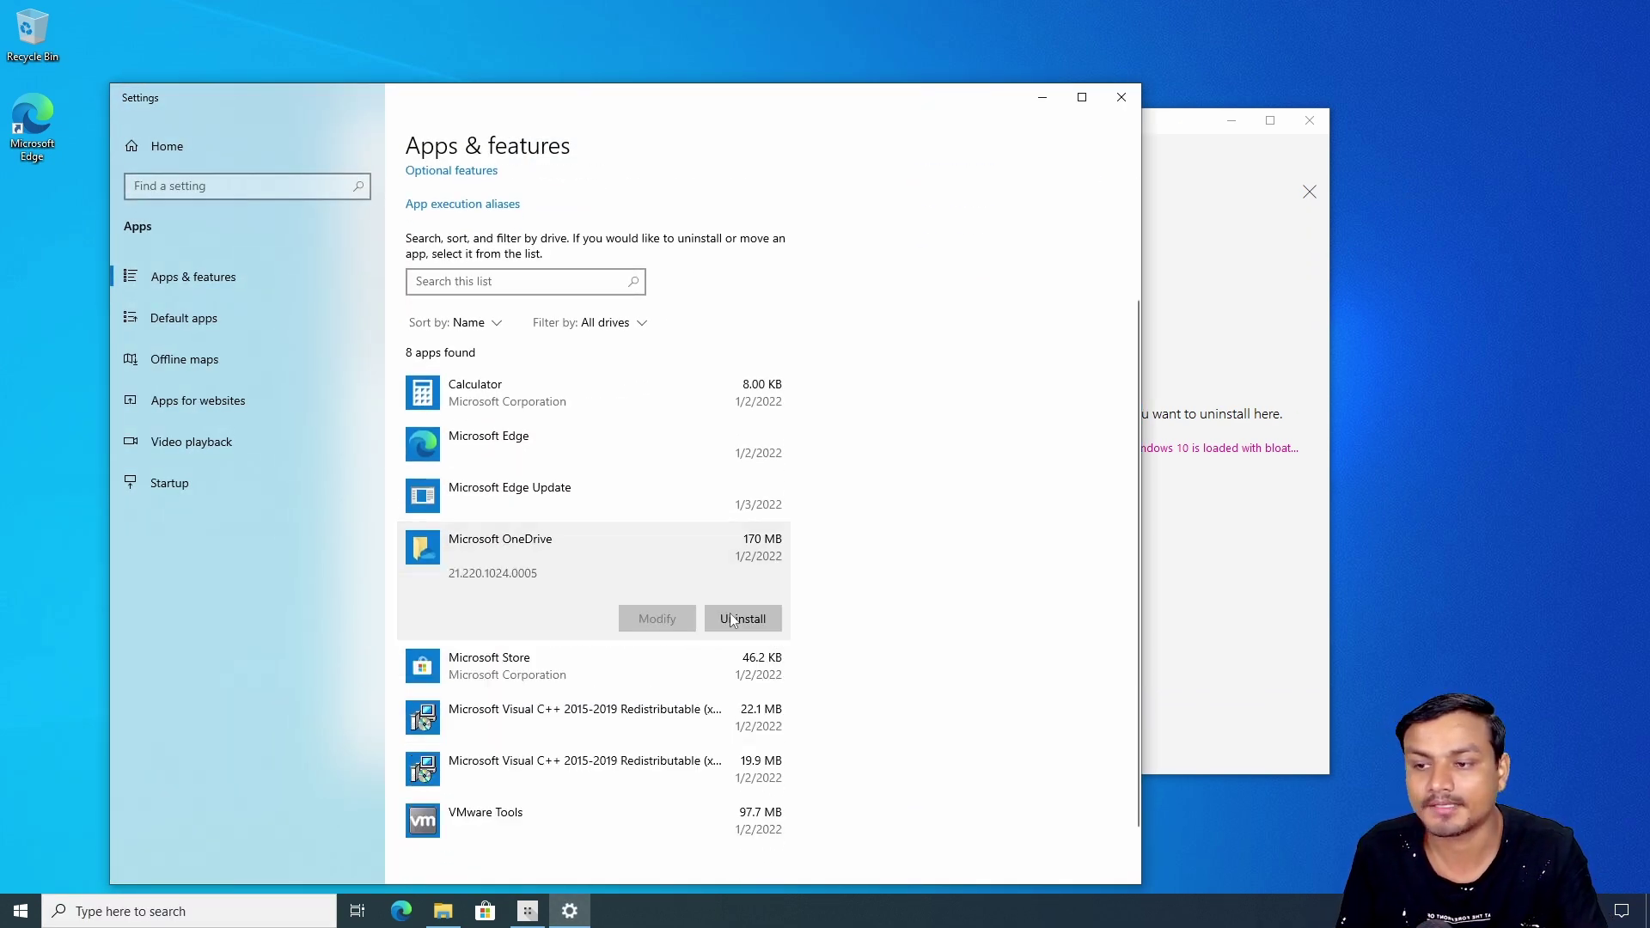
{"action": "left_click", "coordinate": [742, 619]}
{"action": "left_click", "coordinate": [808, 578]}
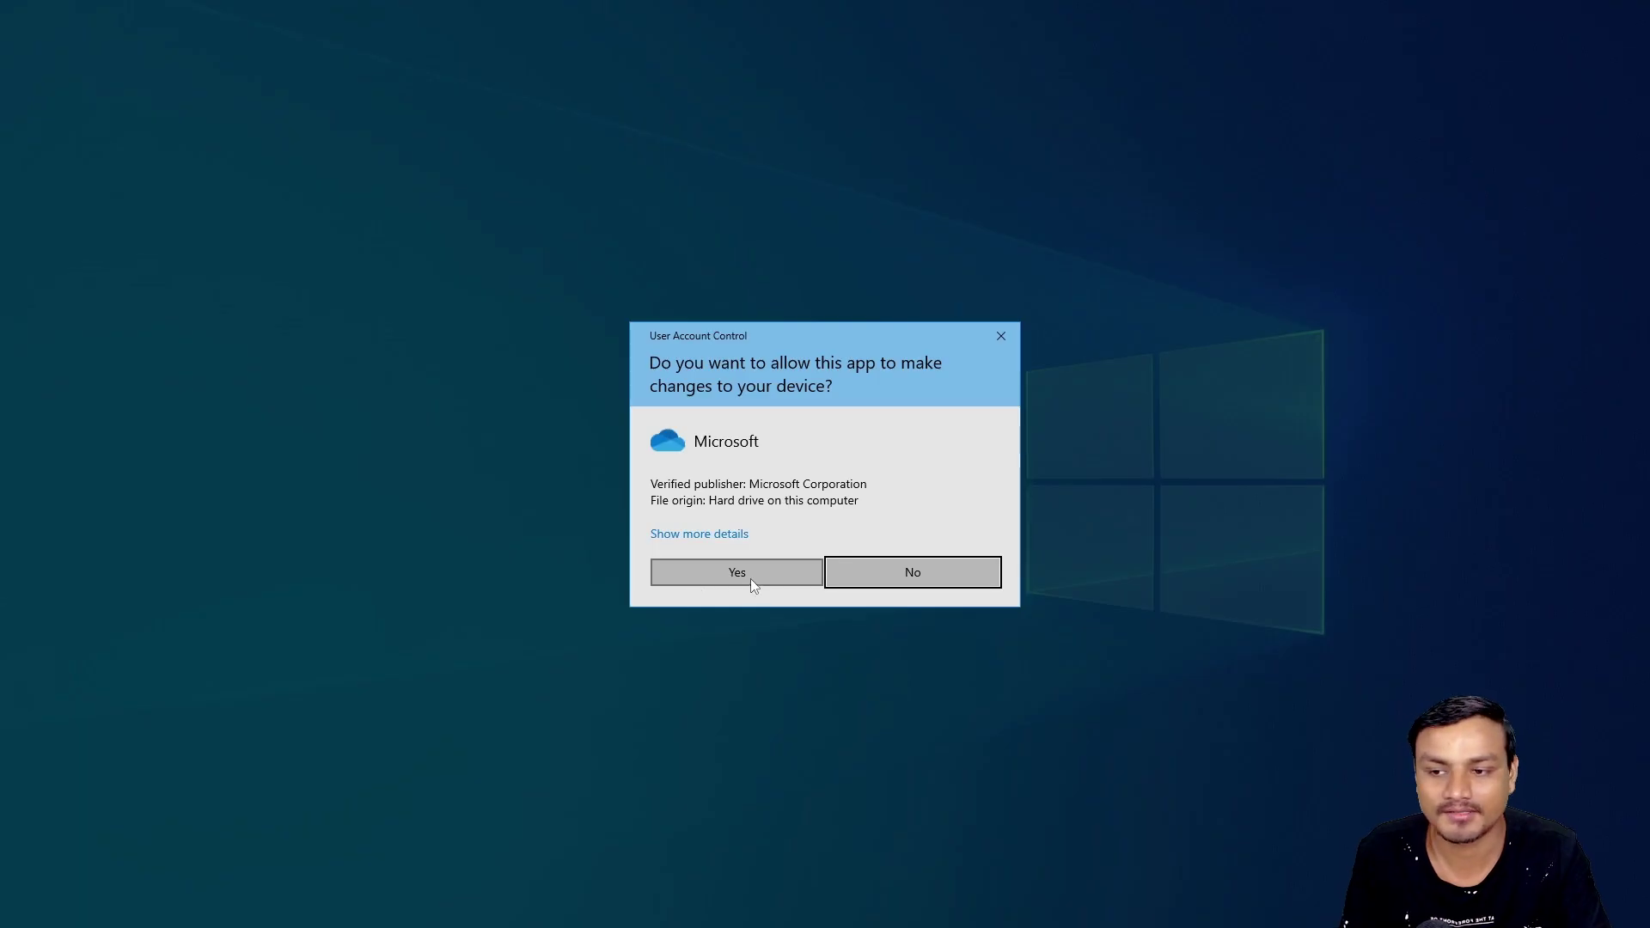
{"action": "left_click", "coordinate": [754, 578]}
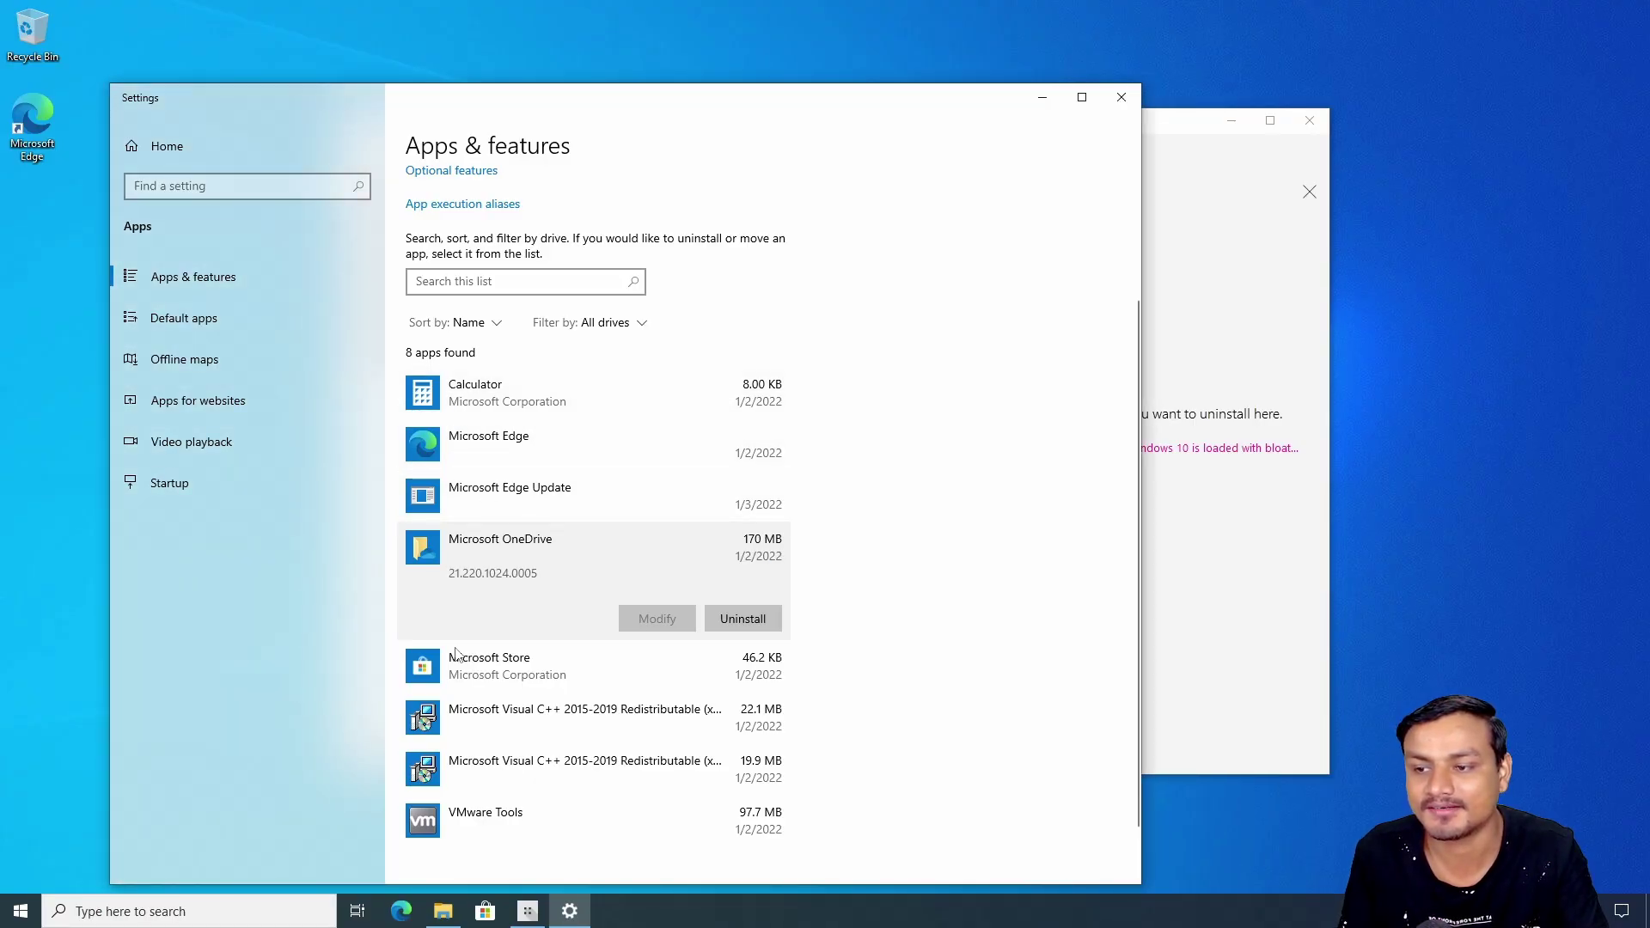
Check the Start app list, then show the system apps in Bloatbox, accepting the disclaimer, and look through them.
{"action": "left_click", "coordinate": [20, 911]}
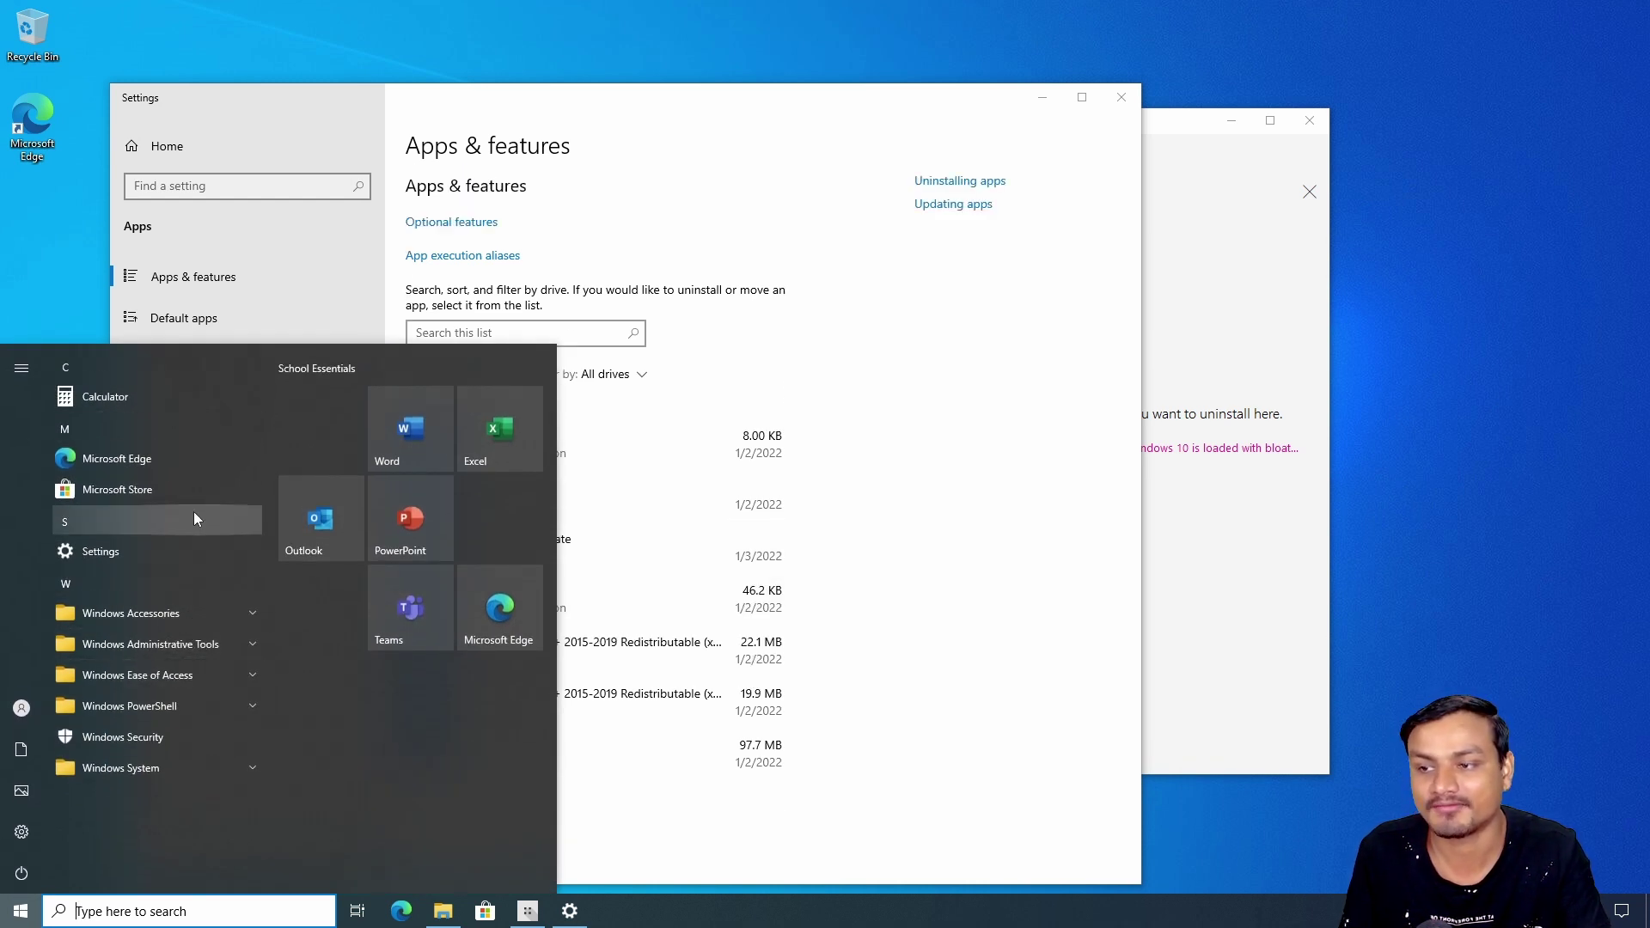
{"action": "left_click", "coordinate": [1211, 380]}
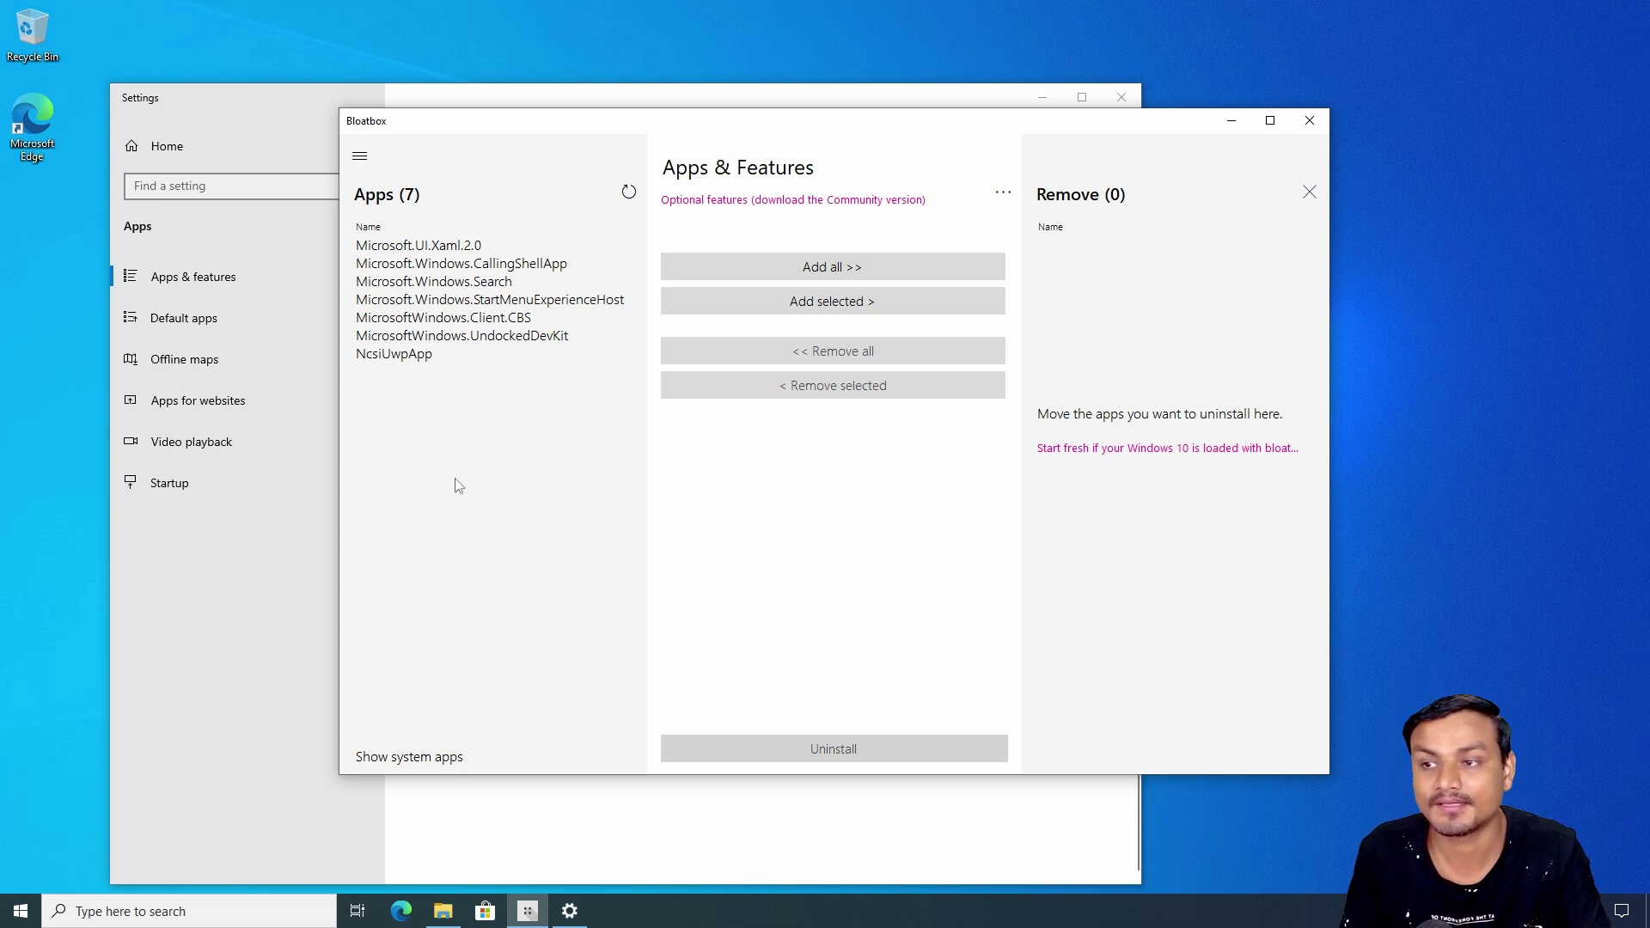
{"action": "left_click", "coordinate": [404, 759]}
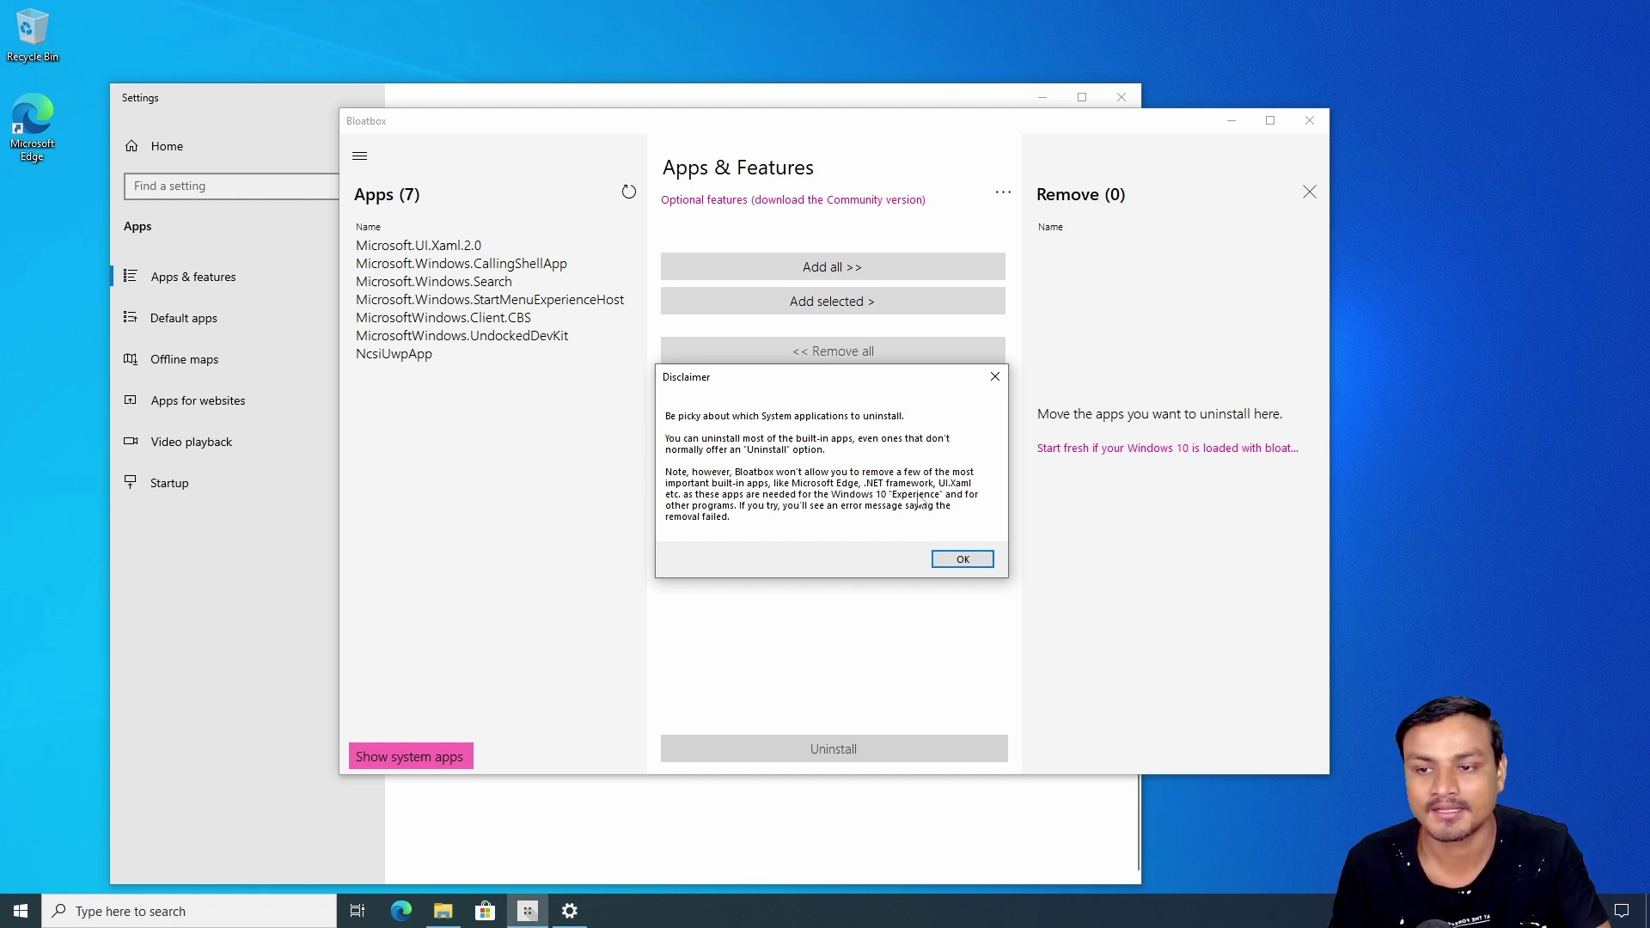
{"action": "left_click", "coordinate": [978, 564]}
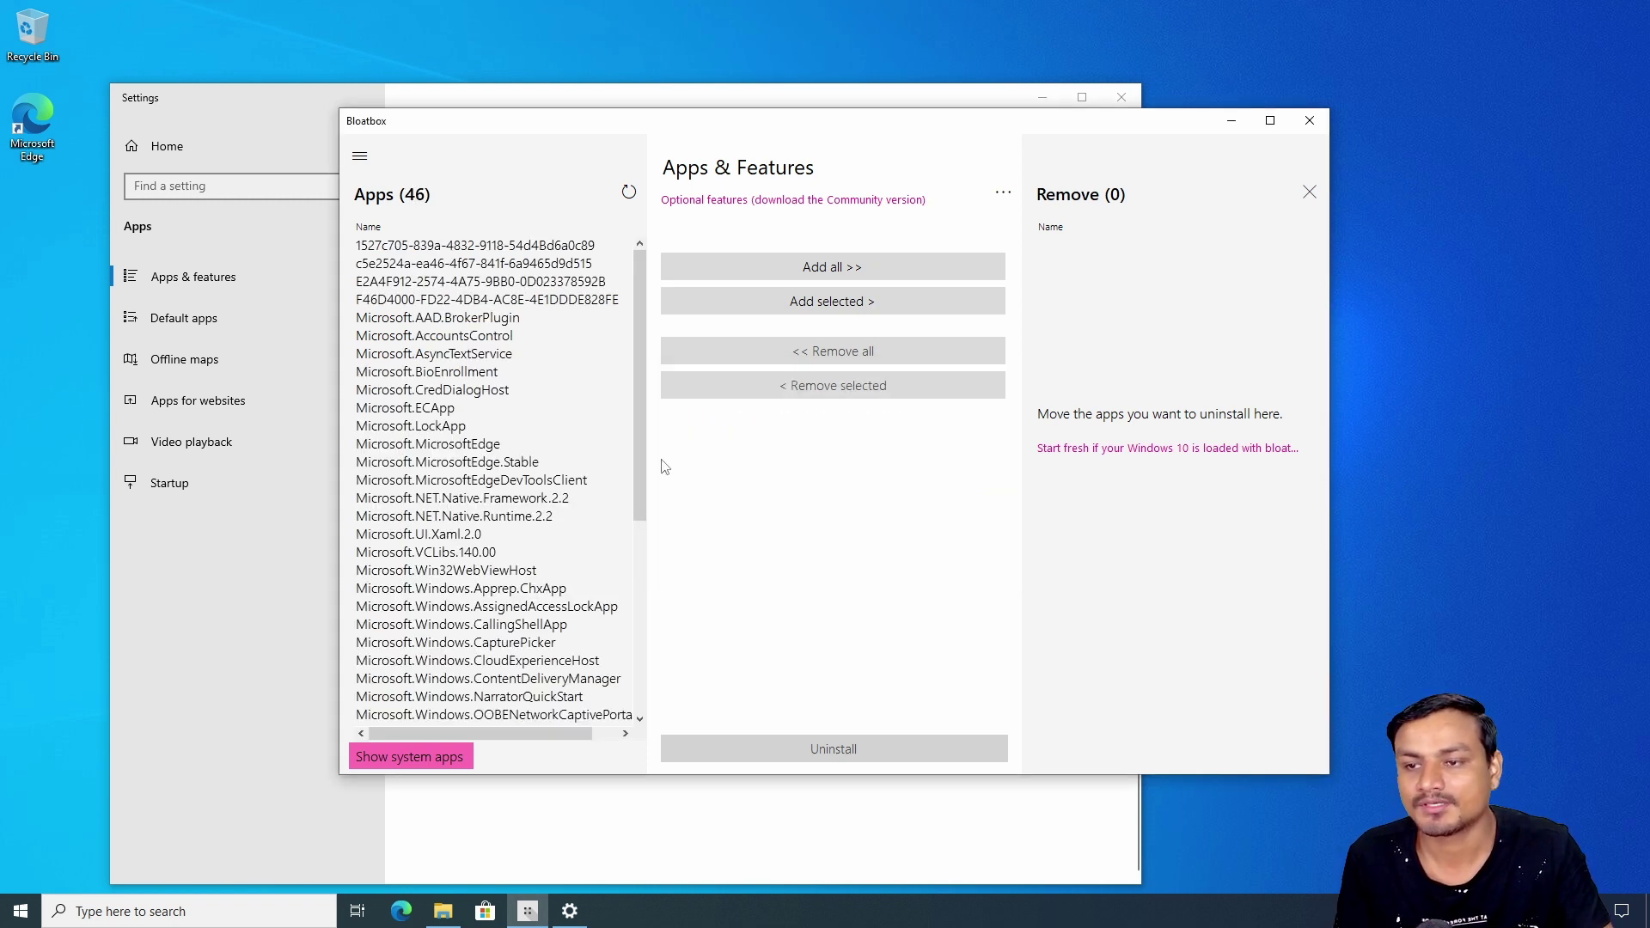
{"action": "left_click_drag", "start_coordinate": [642, 411], "coordinate": [760, 565]}
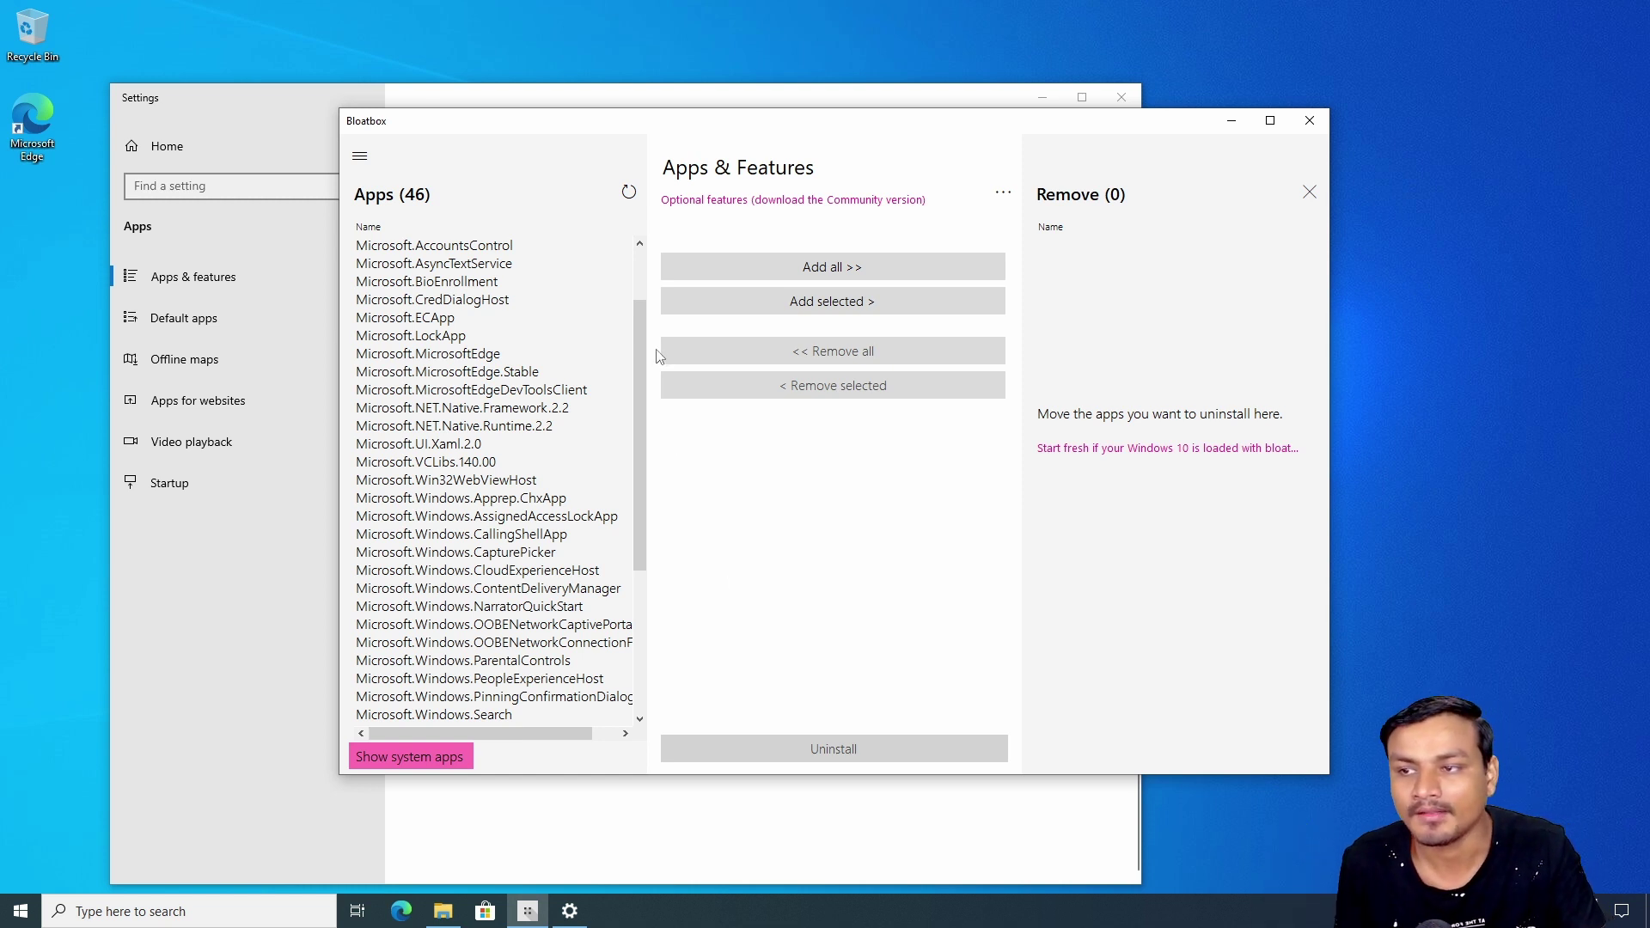
{"action": "left_click_drag", "start_coordinate": [638, 373], "coordinate": [638, 337]}
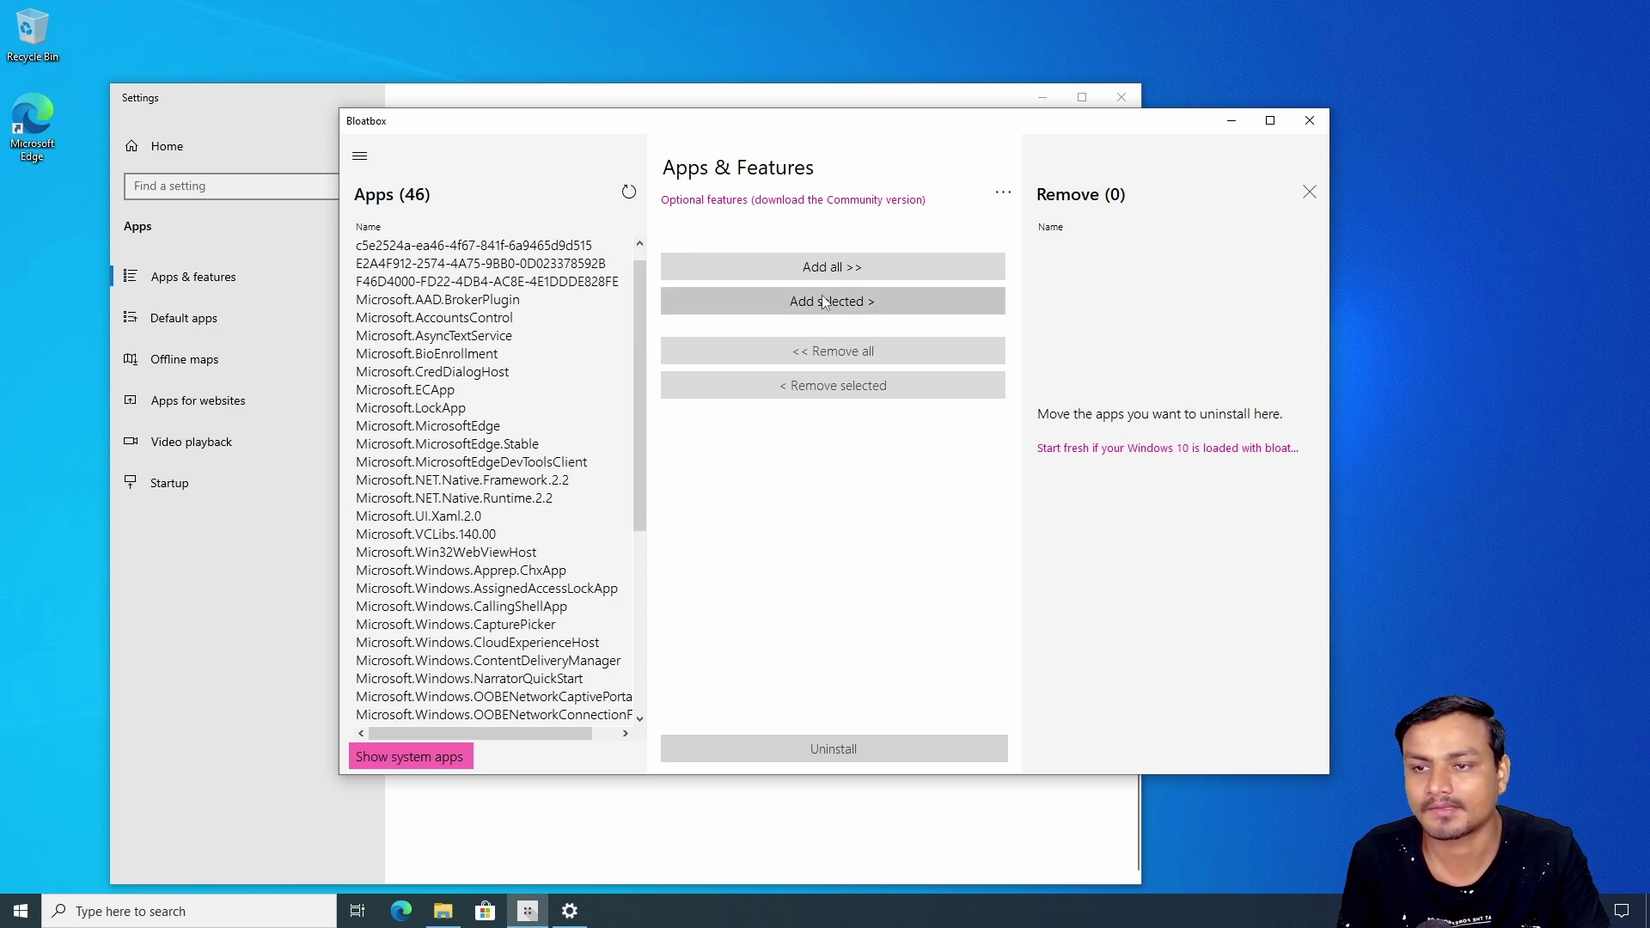
Add all listed system apps to the removal list, but move Microsoft.WindowsStore back out of it.
{"action": "left_click", "coordinate": [808, 268]}
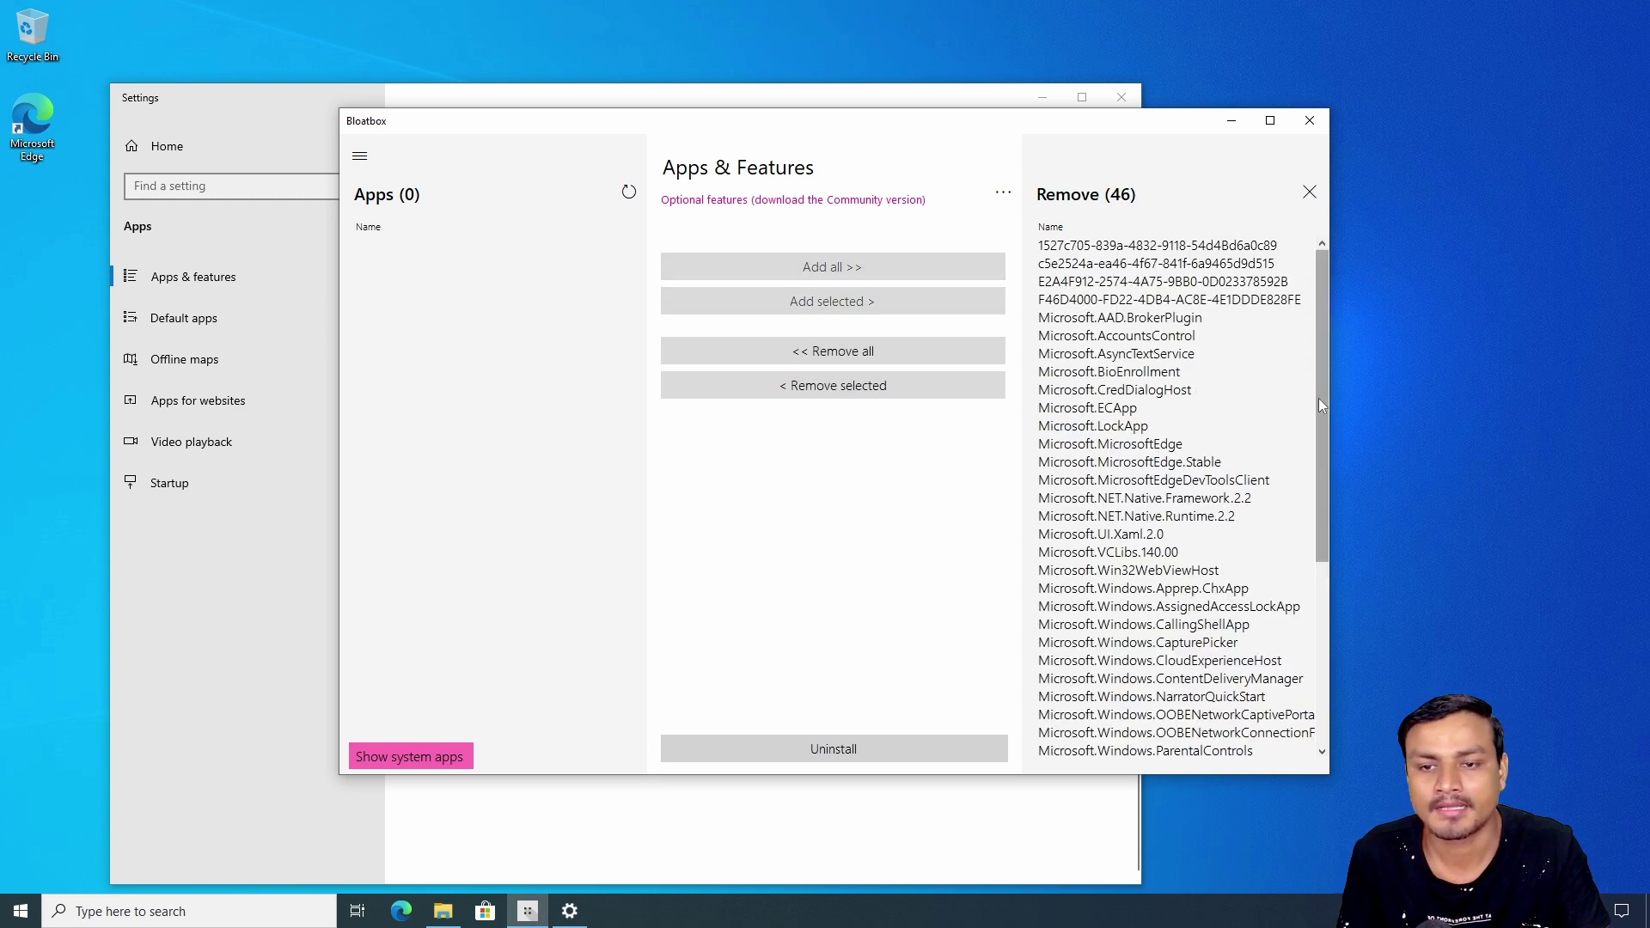
{"action": "left_click_drag", "start_coordinate": [1322, 411], "coordinate": [1323, 593]}
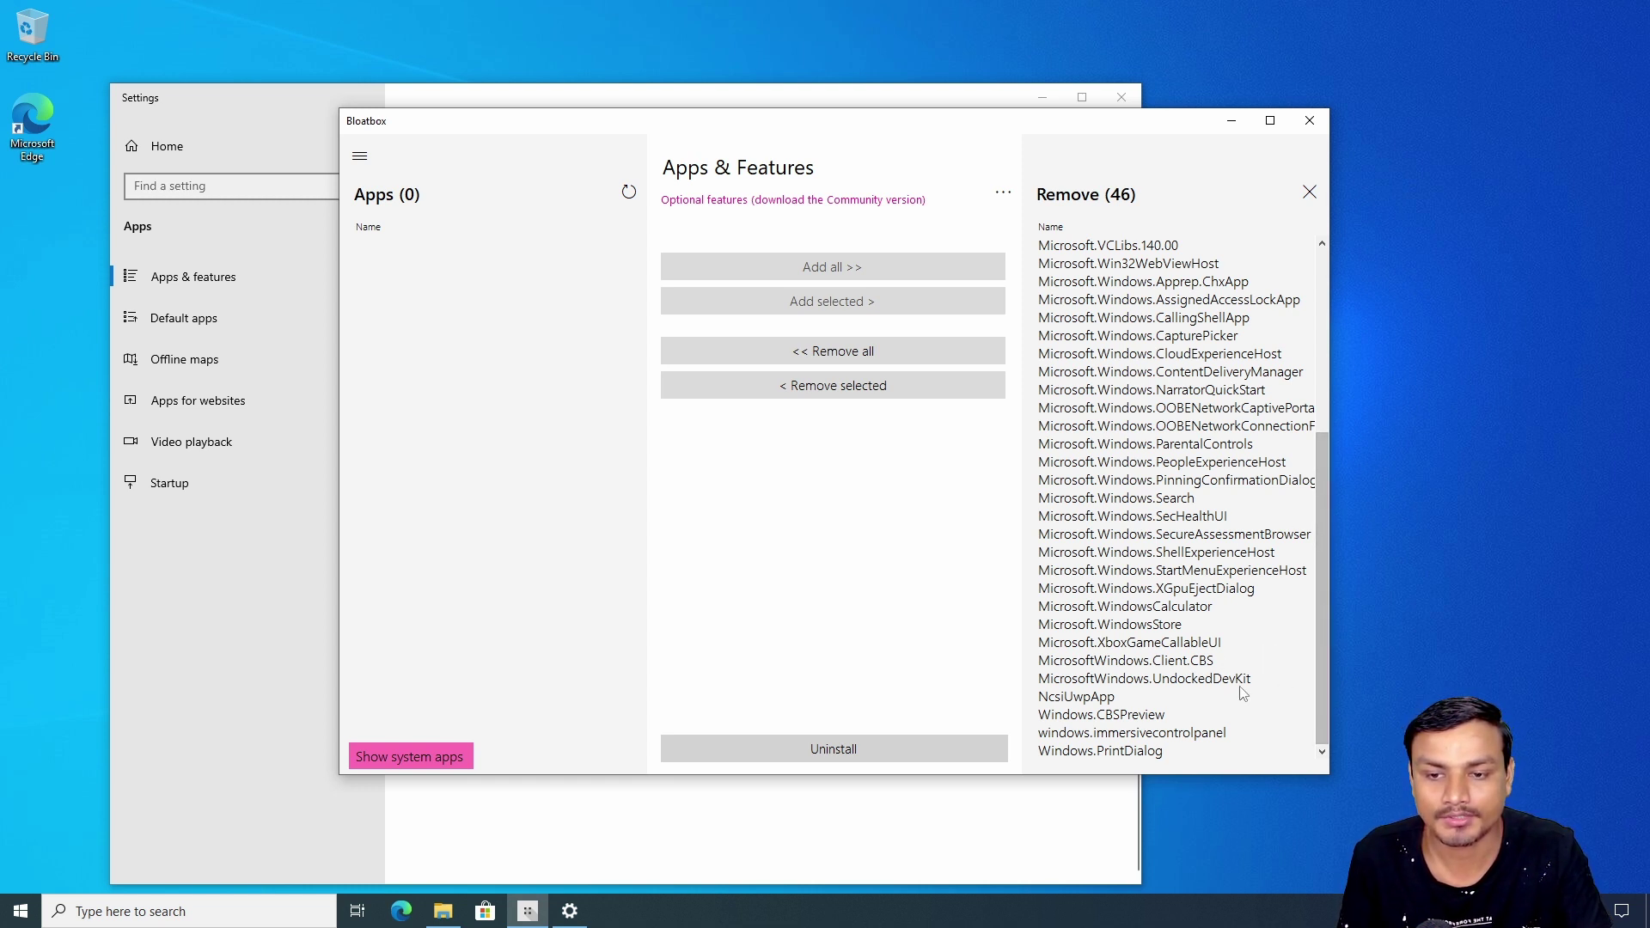
{"action": "scroll", "coordinate": [1317, 658], "scroll_direction": "up", "scroll_amount": 3}
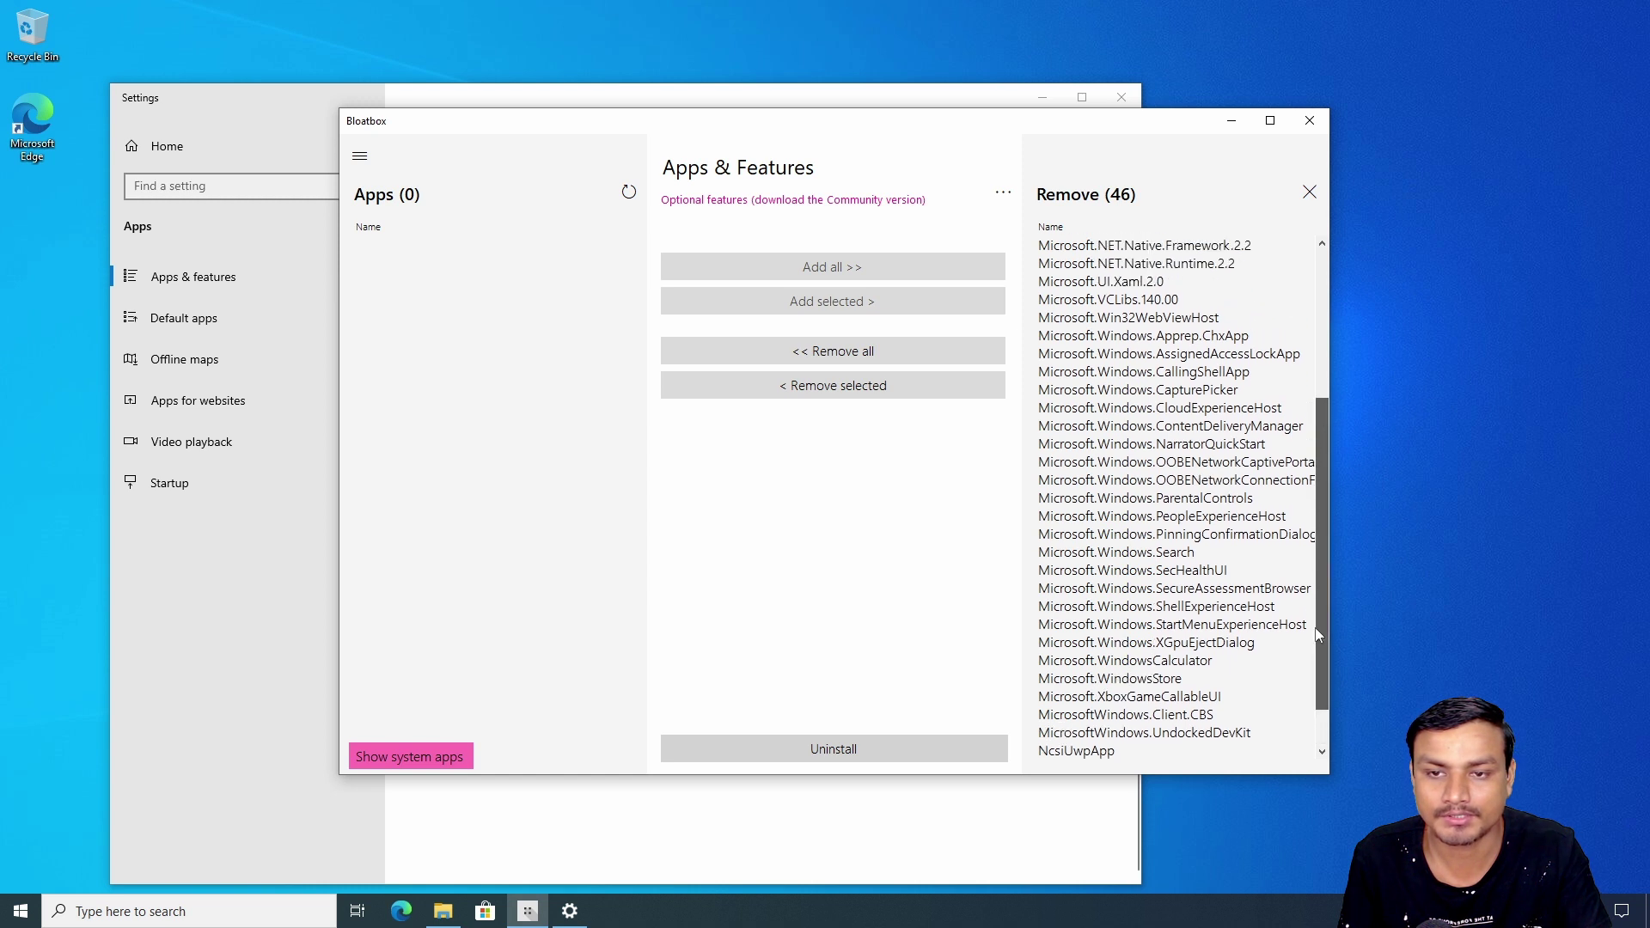
{"action": "left_click", "coordinate": [1082, 662]}
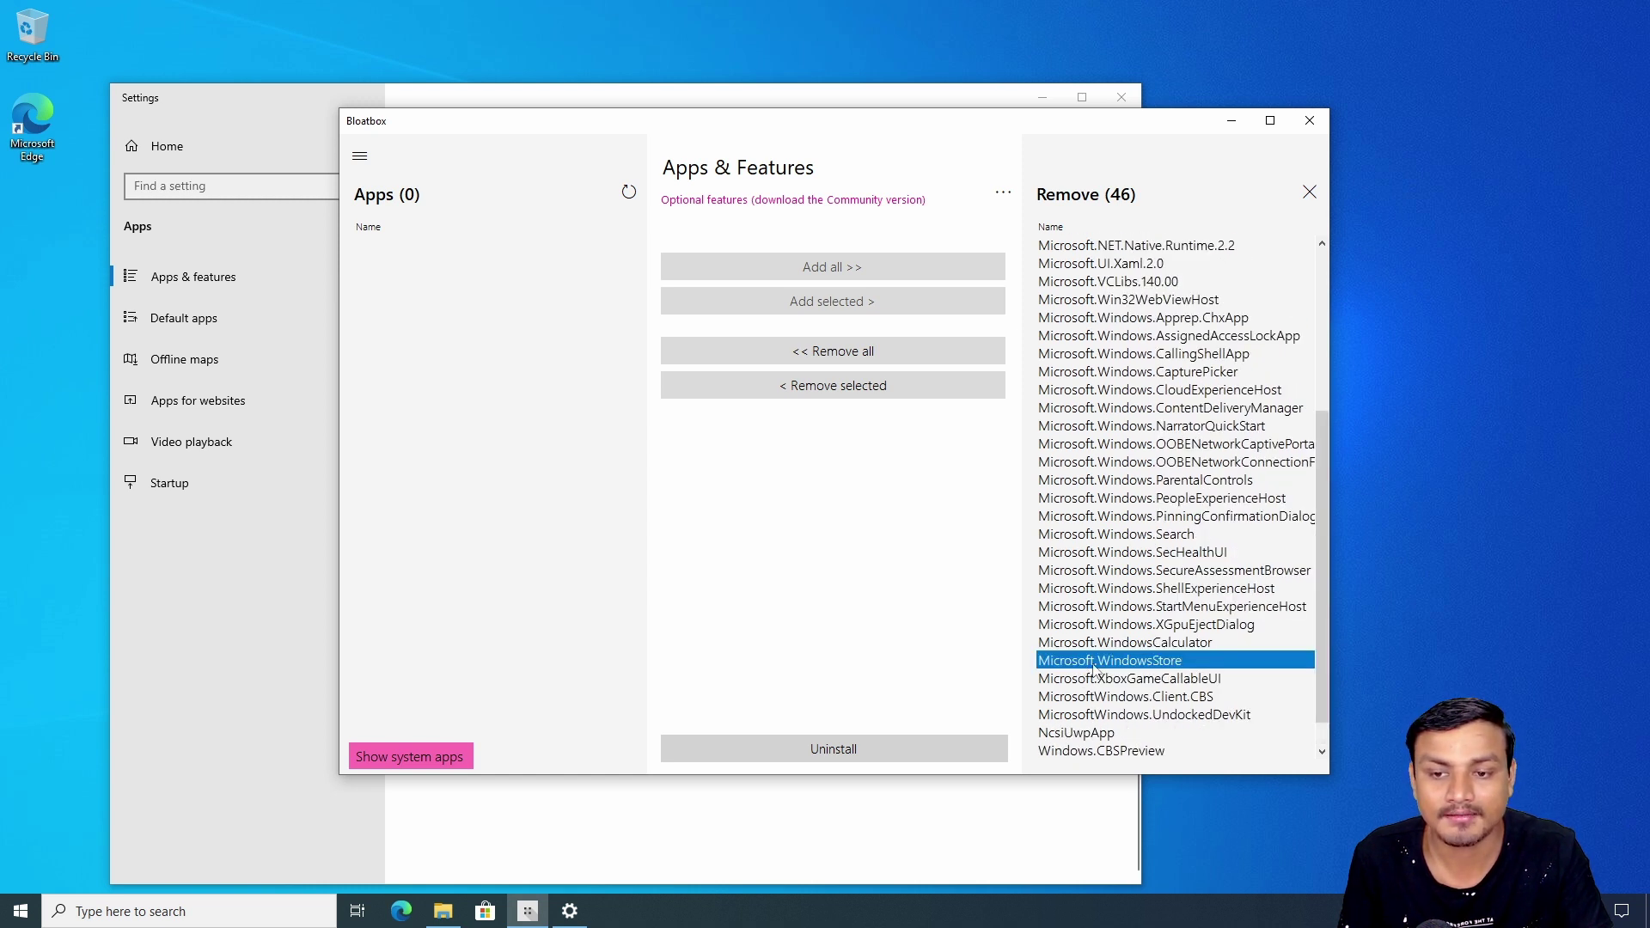
{"action": "left_click", "coordinate": [804, 384]}
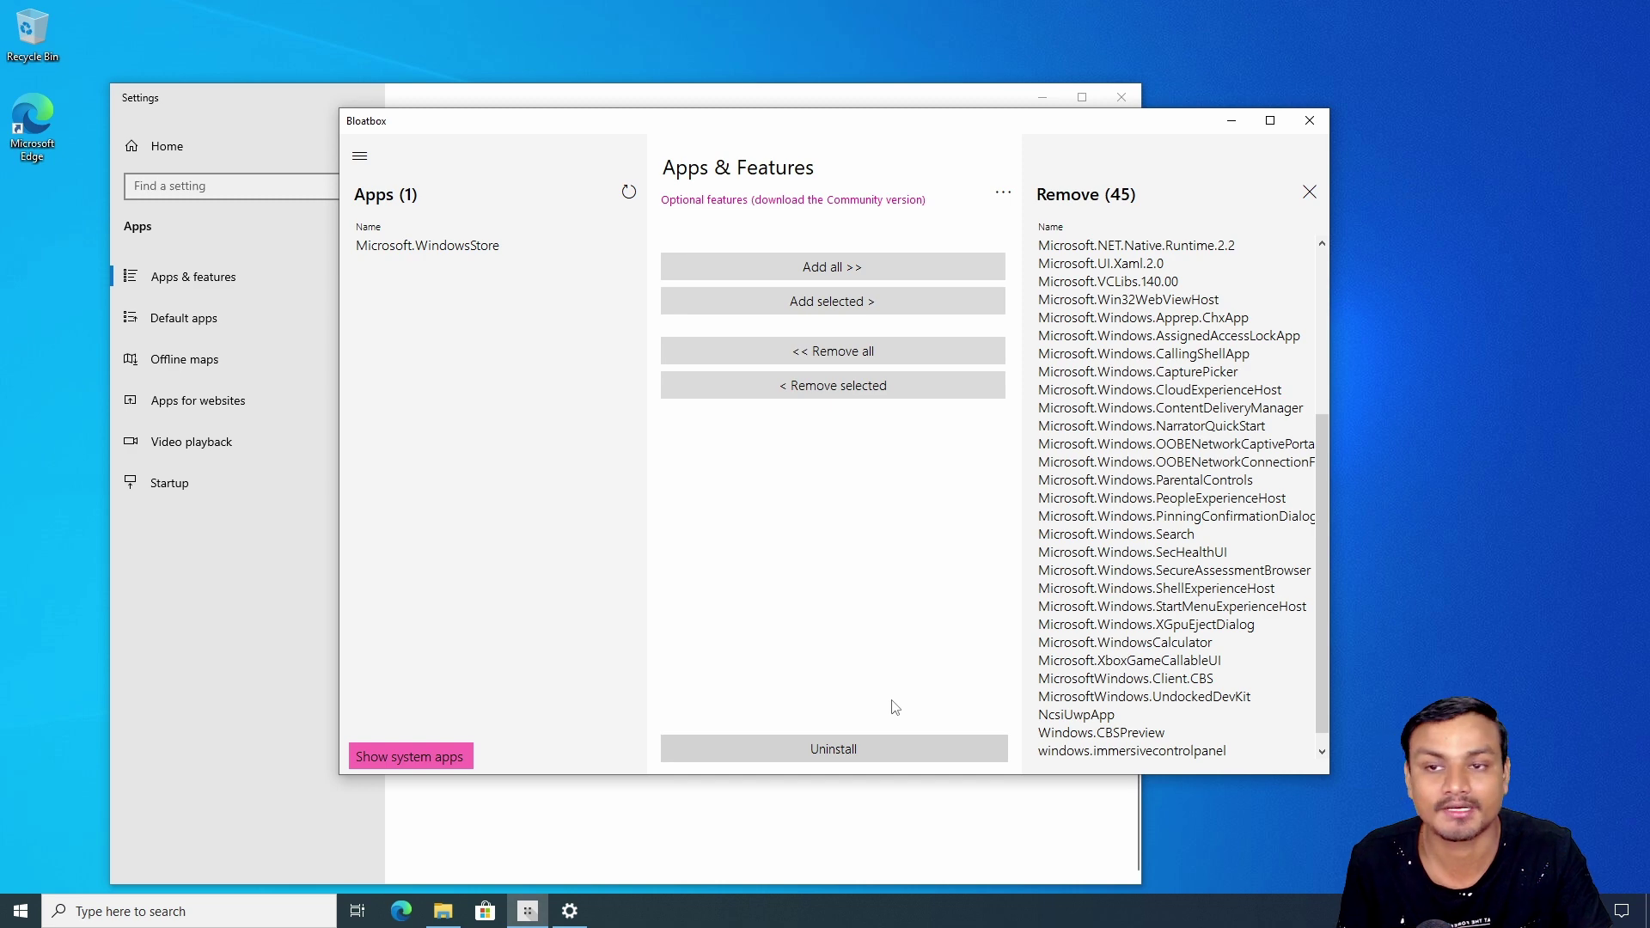
Uninstall the apps in the removal list, check the result in Start, and dismiss the removal report.
{"action": "left_click", "coordinate": [800, 748]}
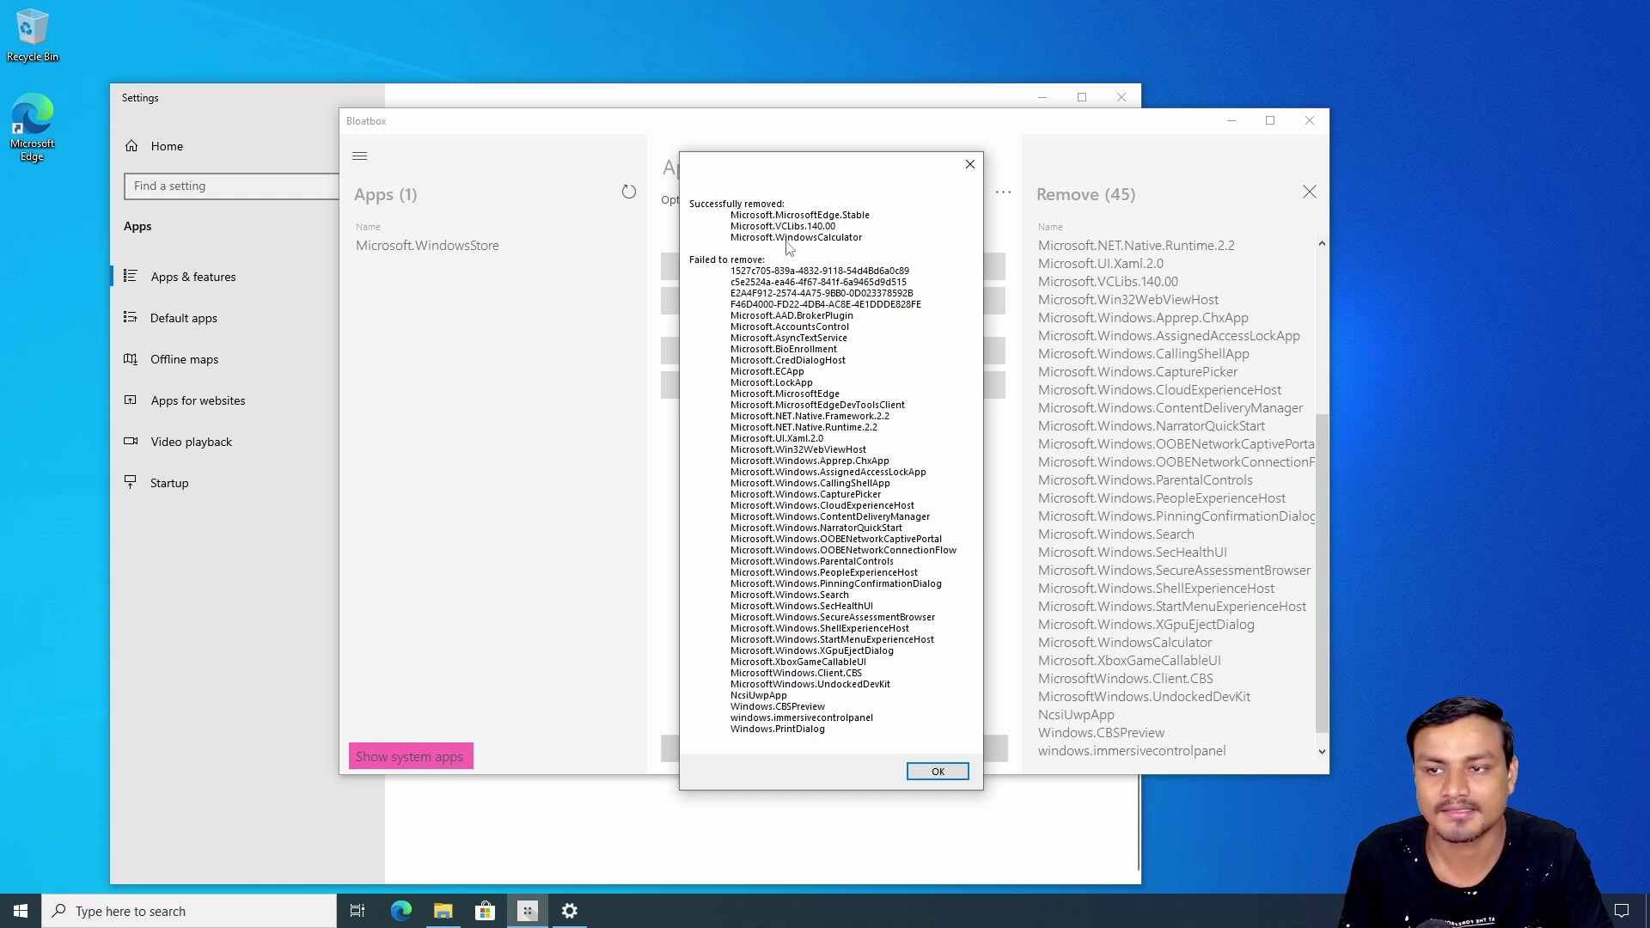
{"action": "left_click", "coordinate": [20, 911]}
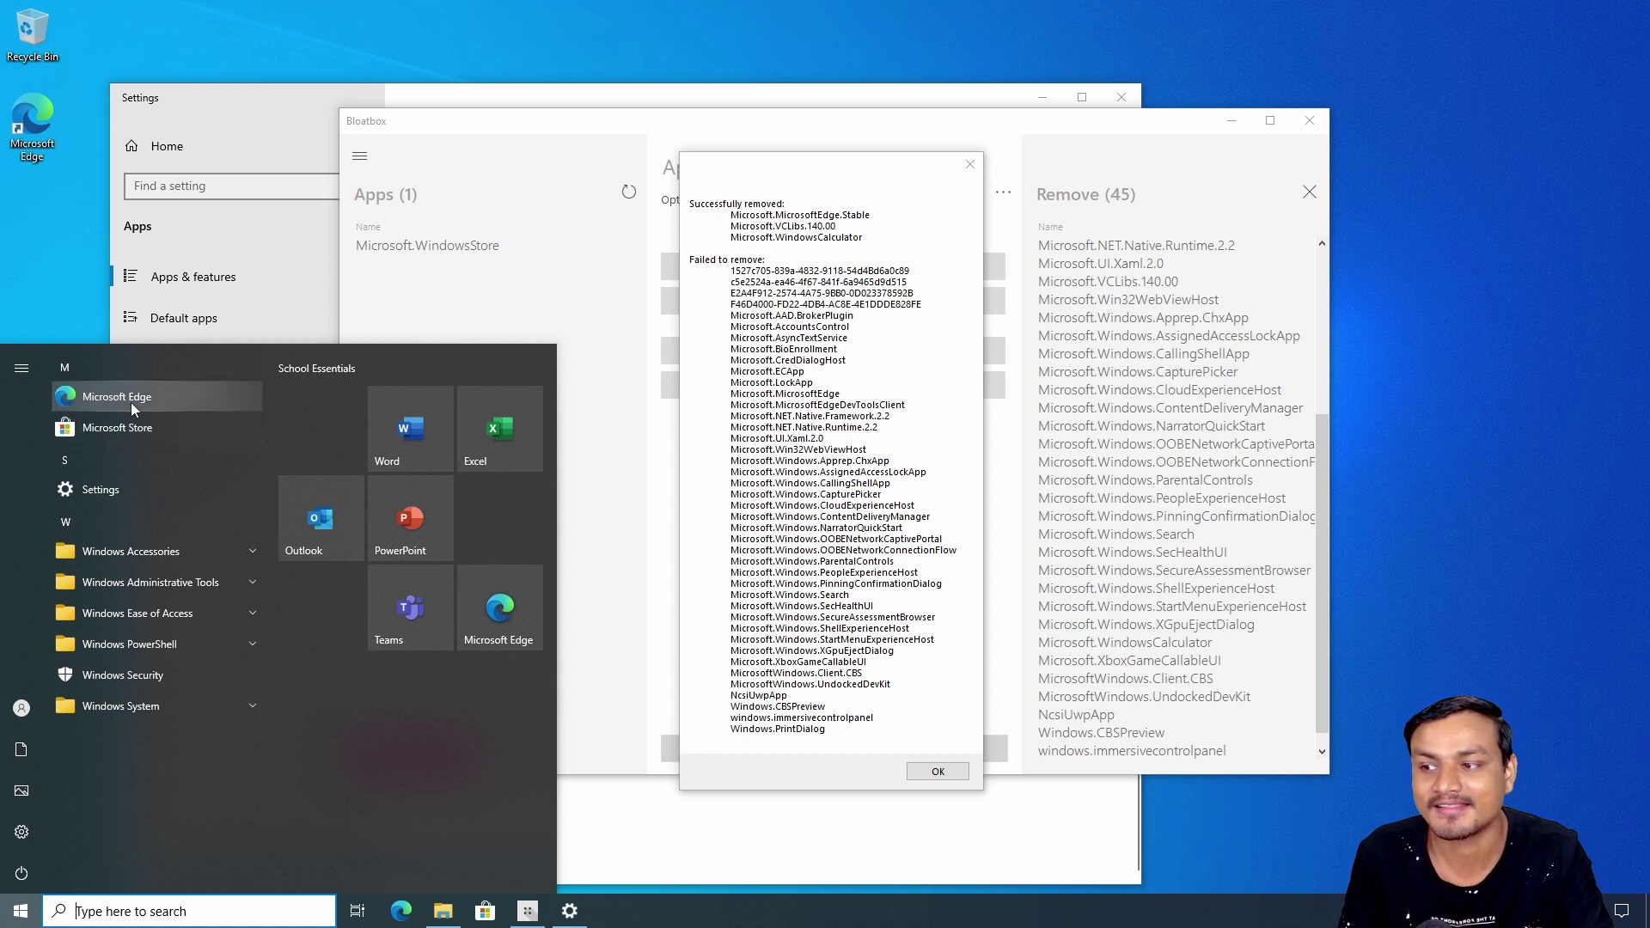
{"action": "left_click", "coordinate": [549, 261]}
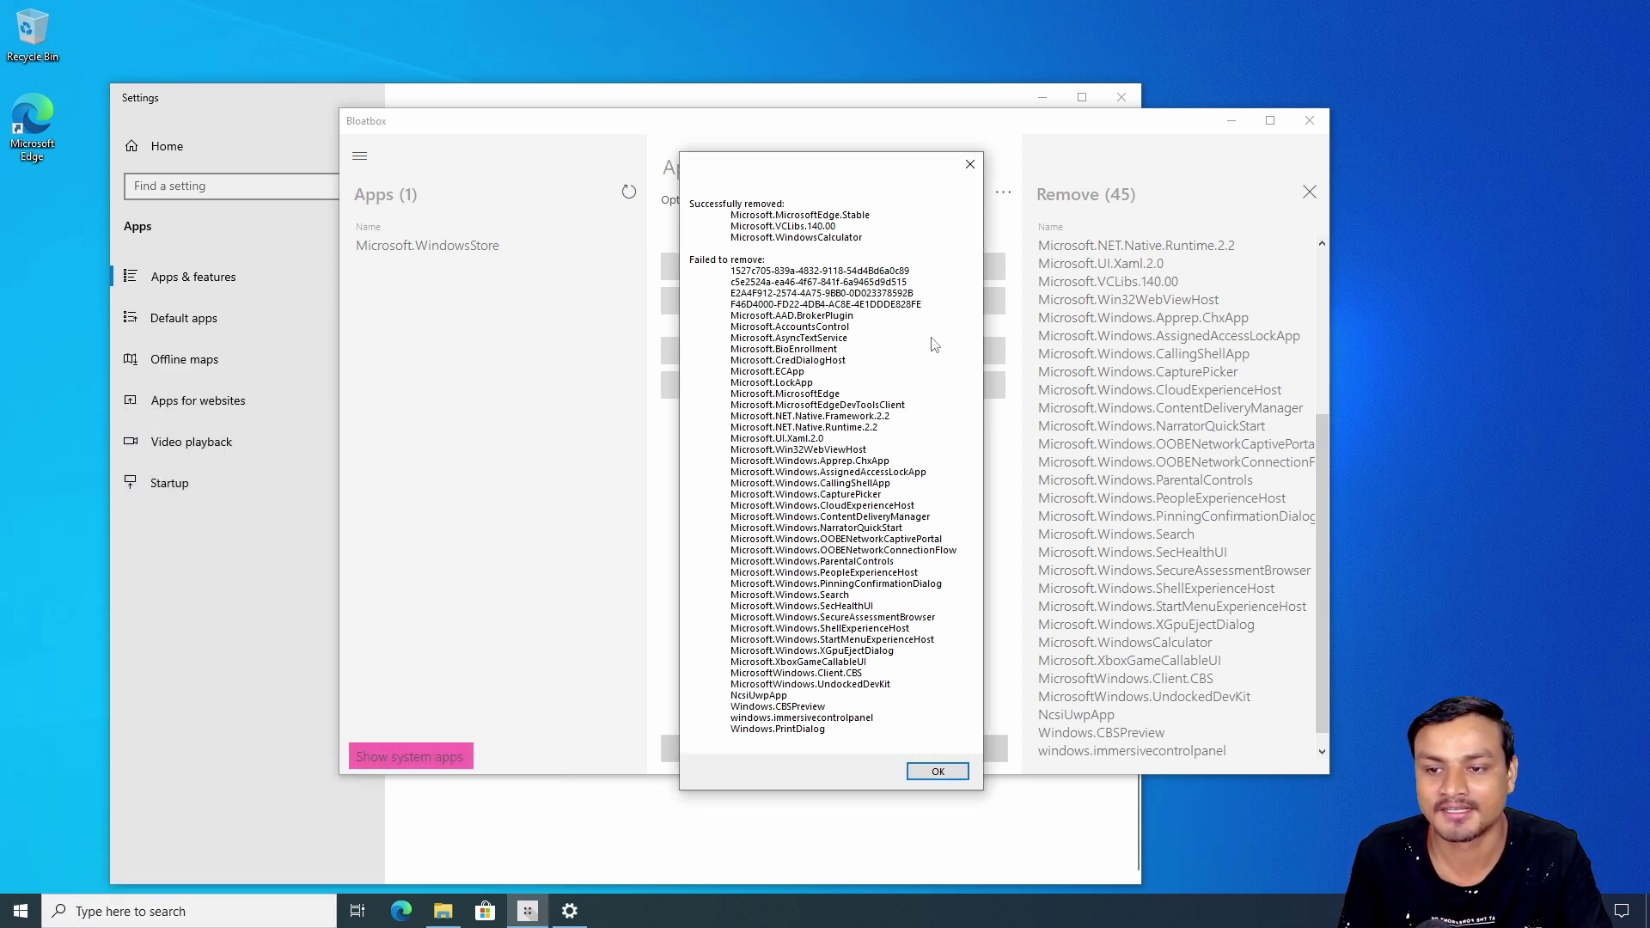
{"action": "left_click", "coordinate": [938, 771]}
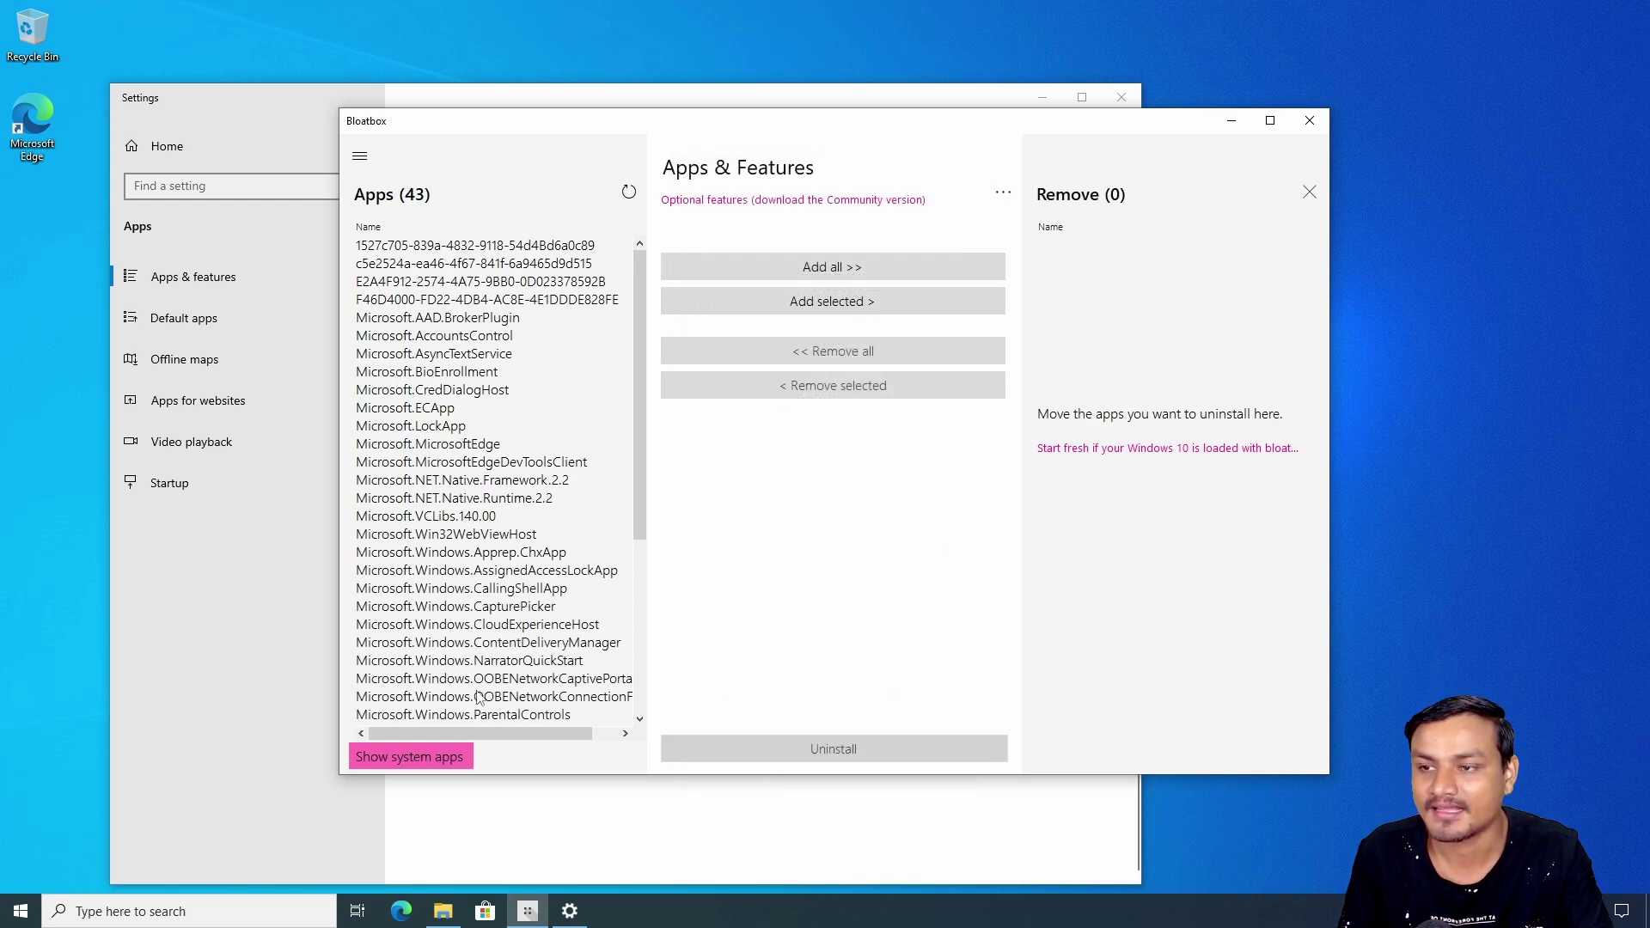
Add all remaining apps, including Microsoft.WindowsStore, to the removal list, uninstall them, and dismiss the report.
{"action": "key", "text": "super"}
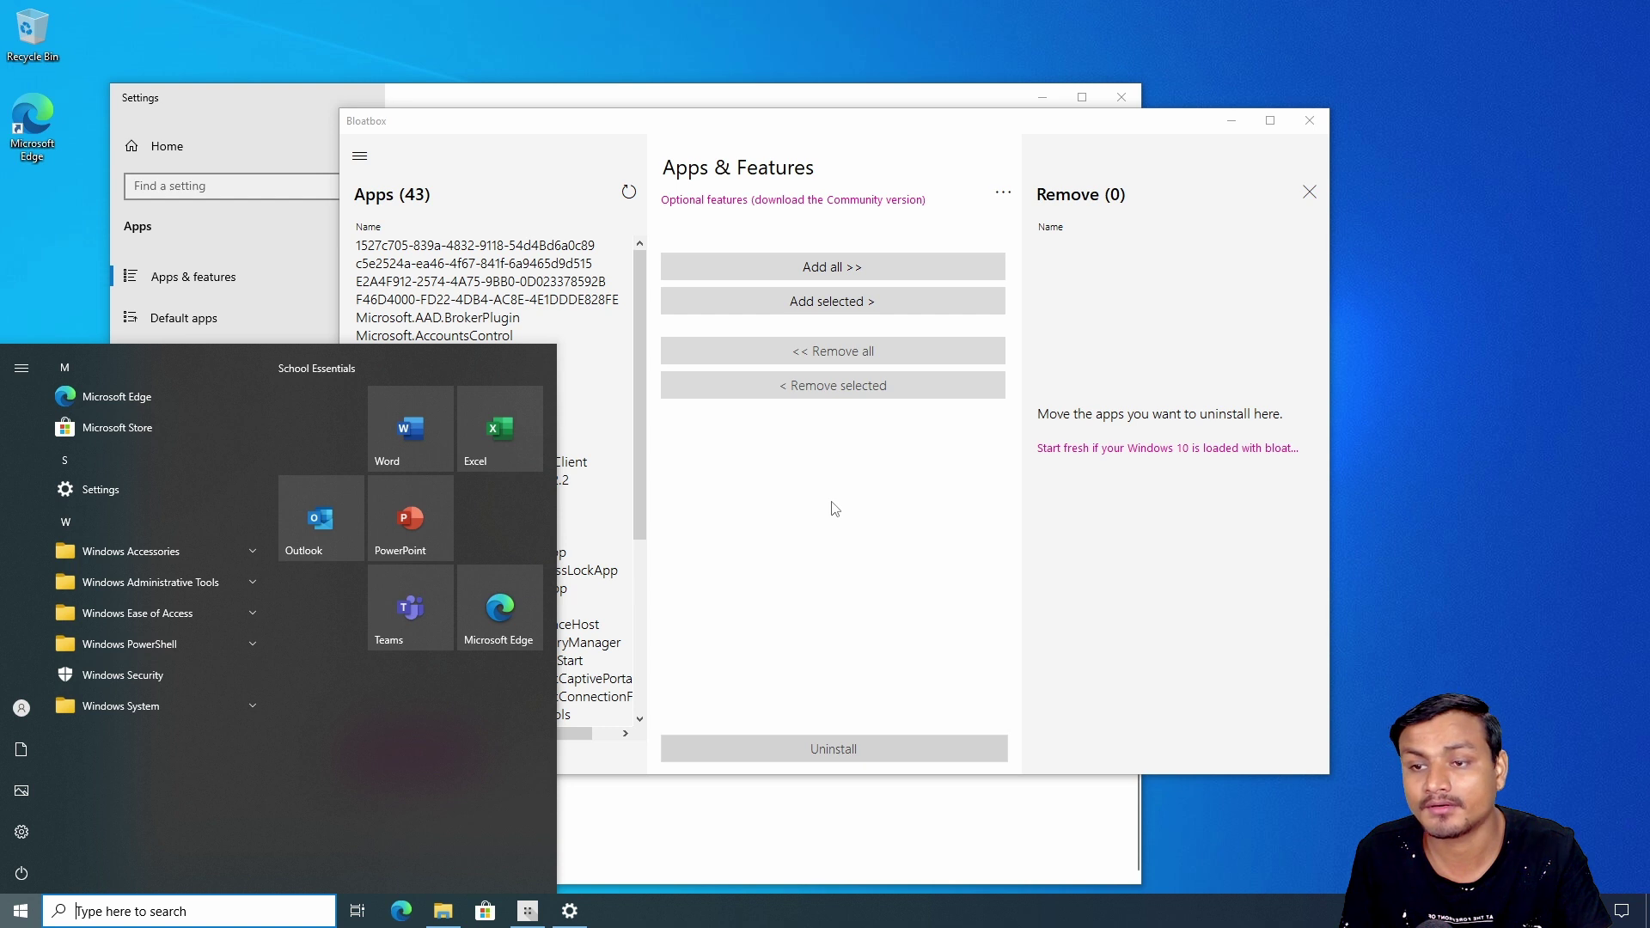
{"action": "left_click", "coordinate": [817, 541]}
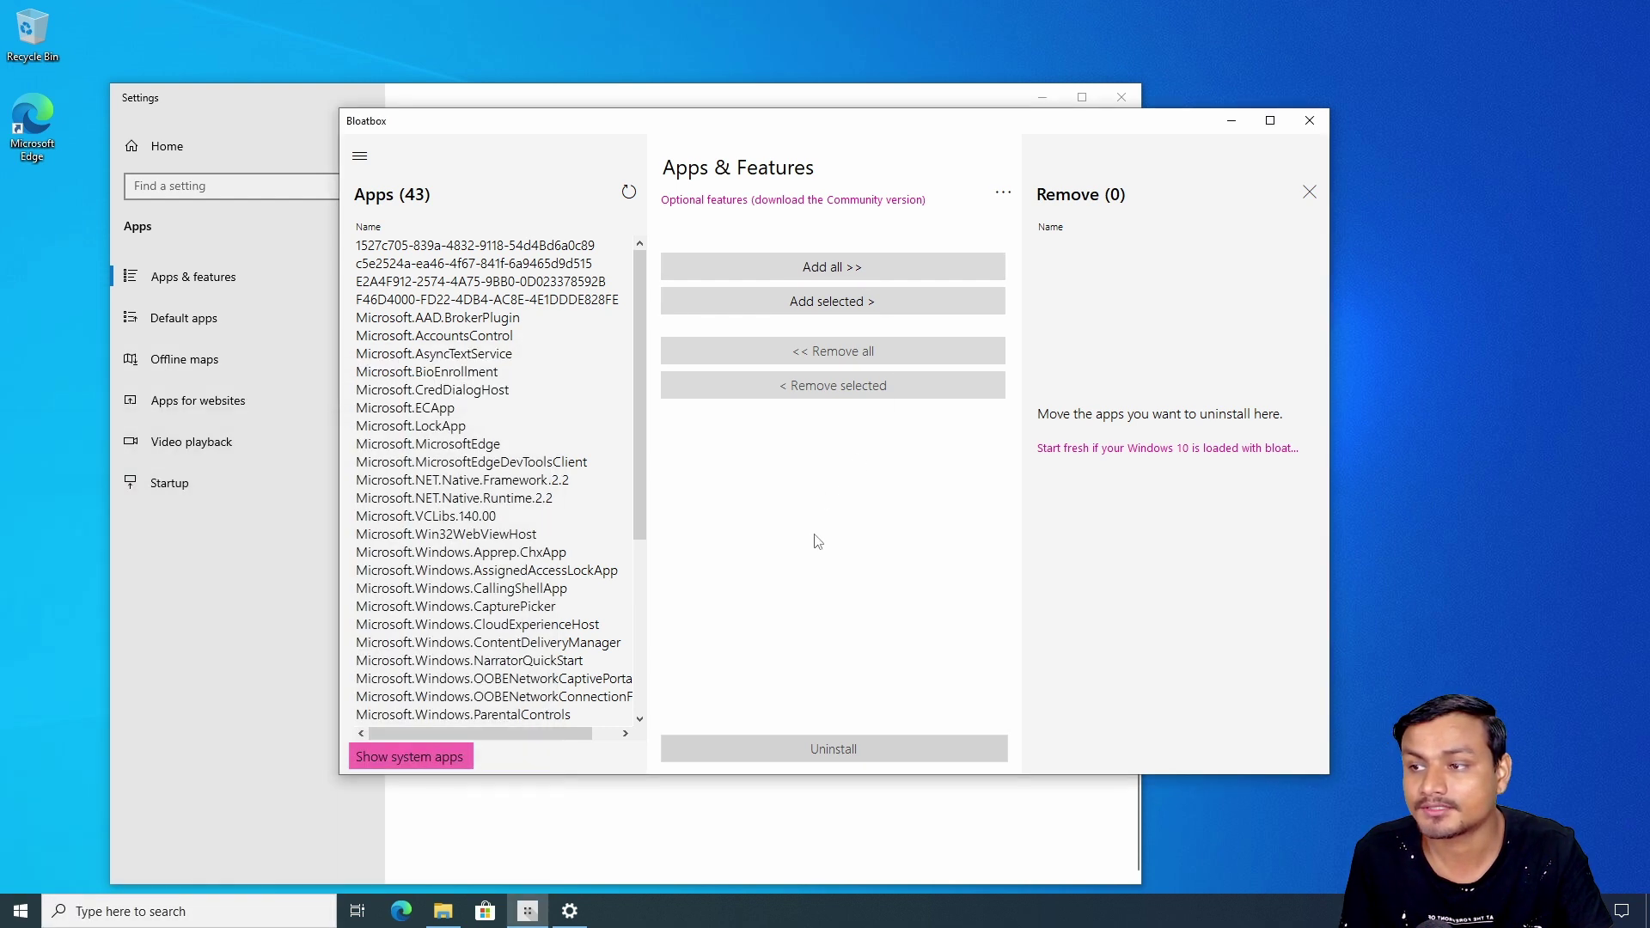
{"action": "left_click", "coordinate": [851, 267]}
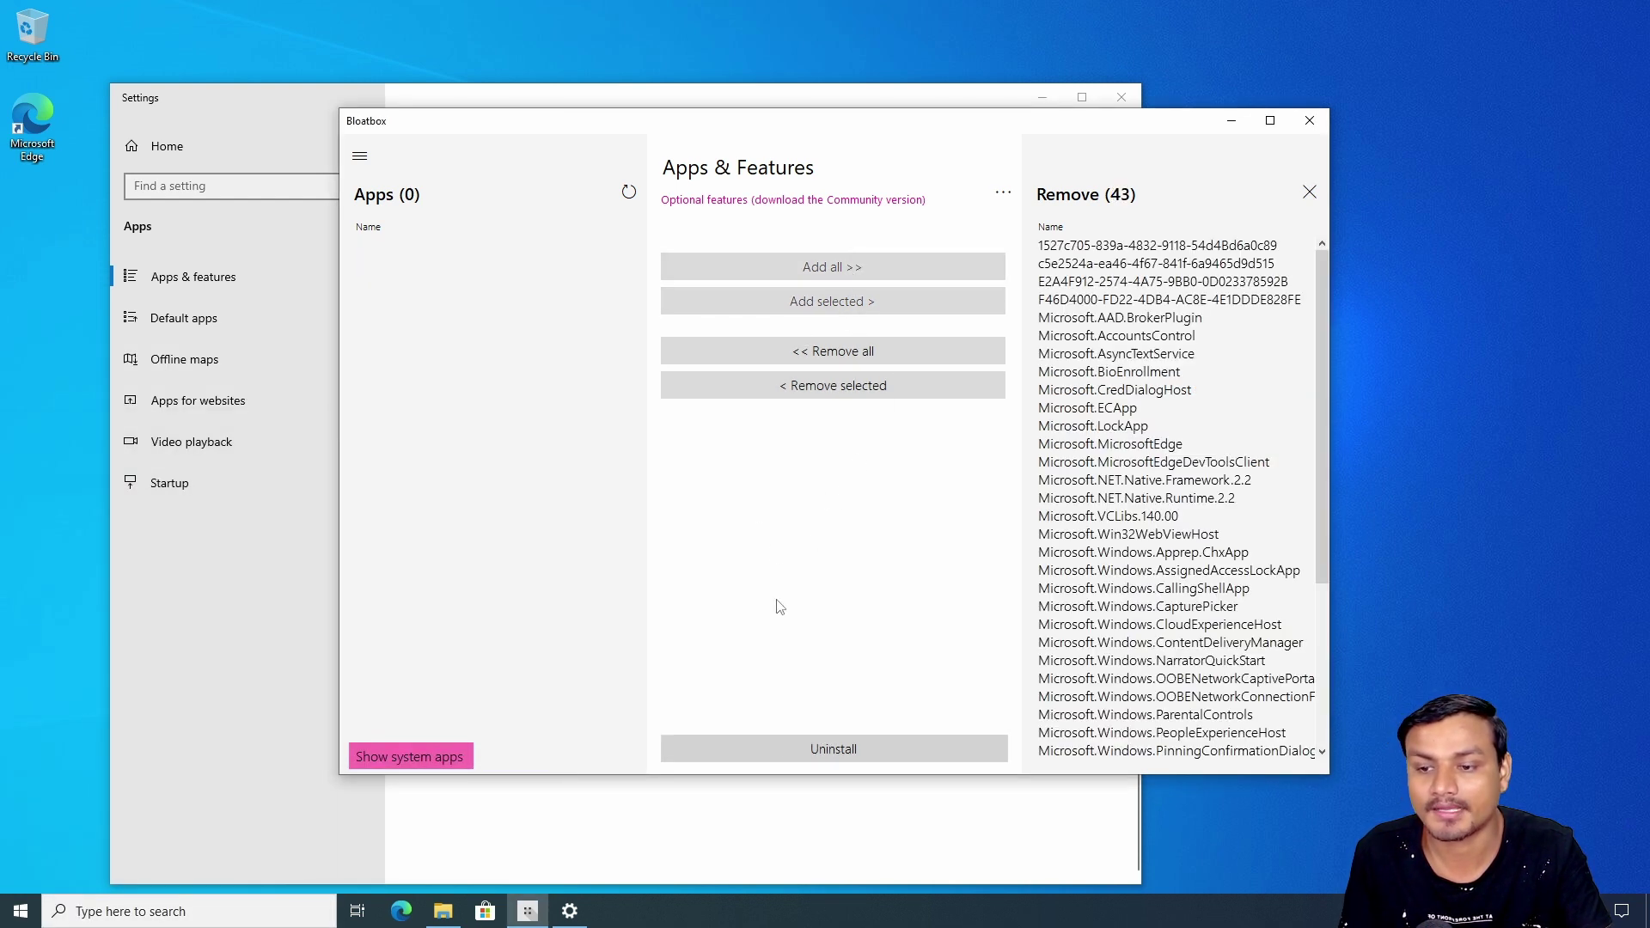
{"action": "left_click", "coordinate": [796, 748]}
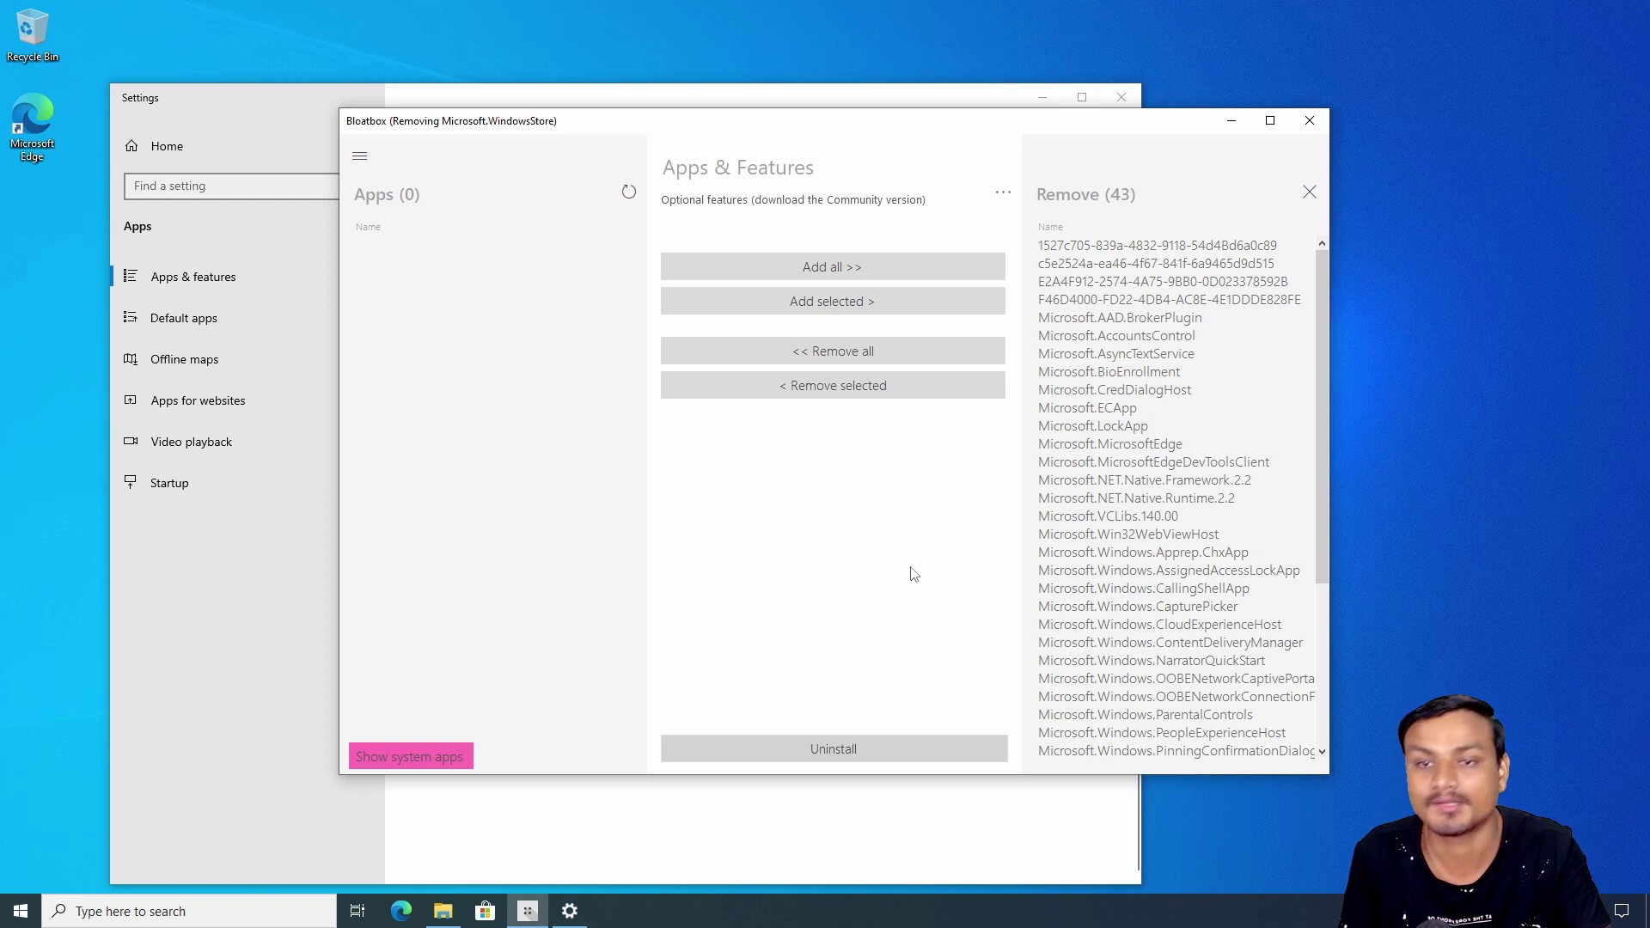
{"action": "left_click", "coordinate": [937, 761]}
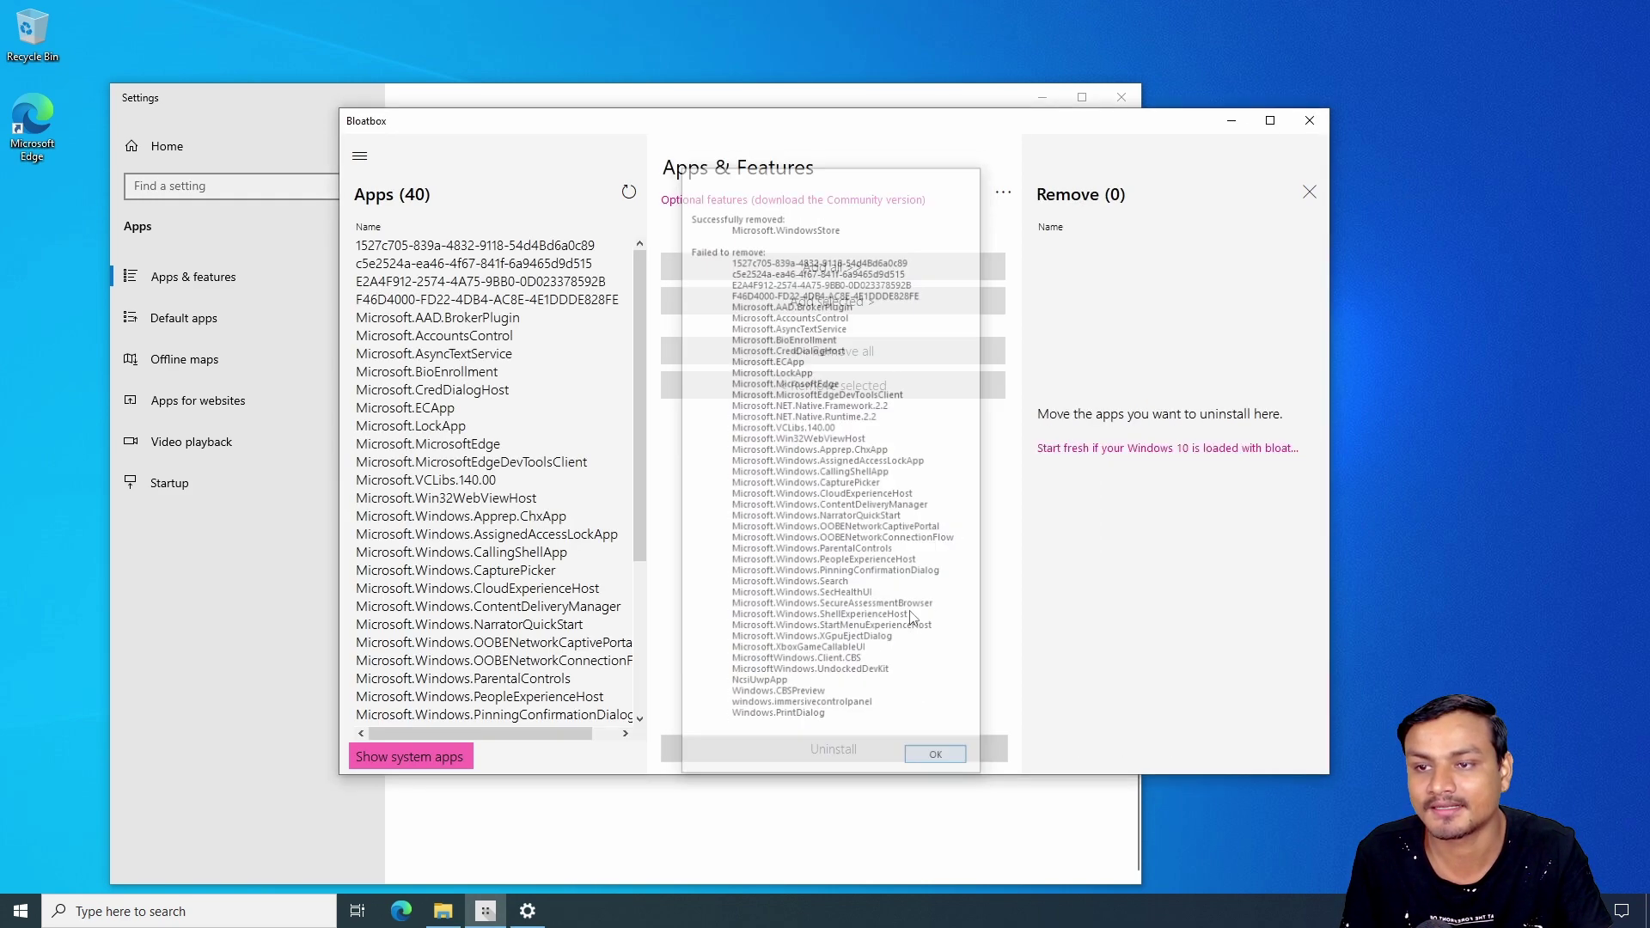
Unpin the Word, PowerPoint and Outlook tiles from Start.
{"action": "left_click", "coordinate": [21, 911]}
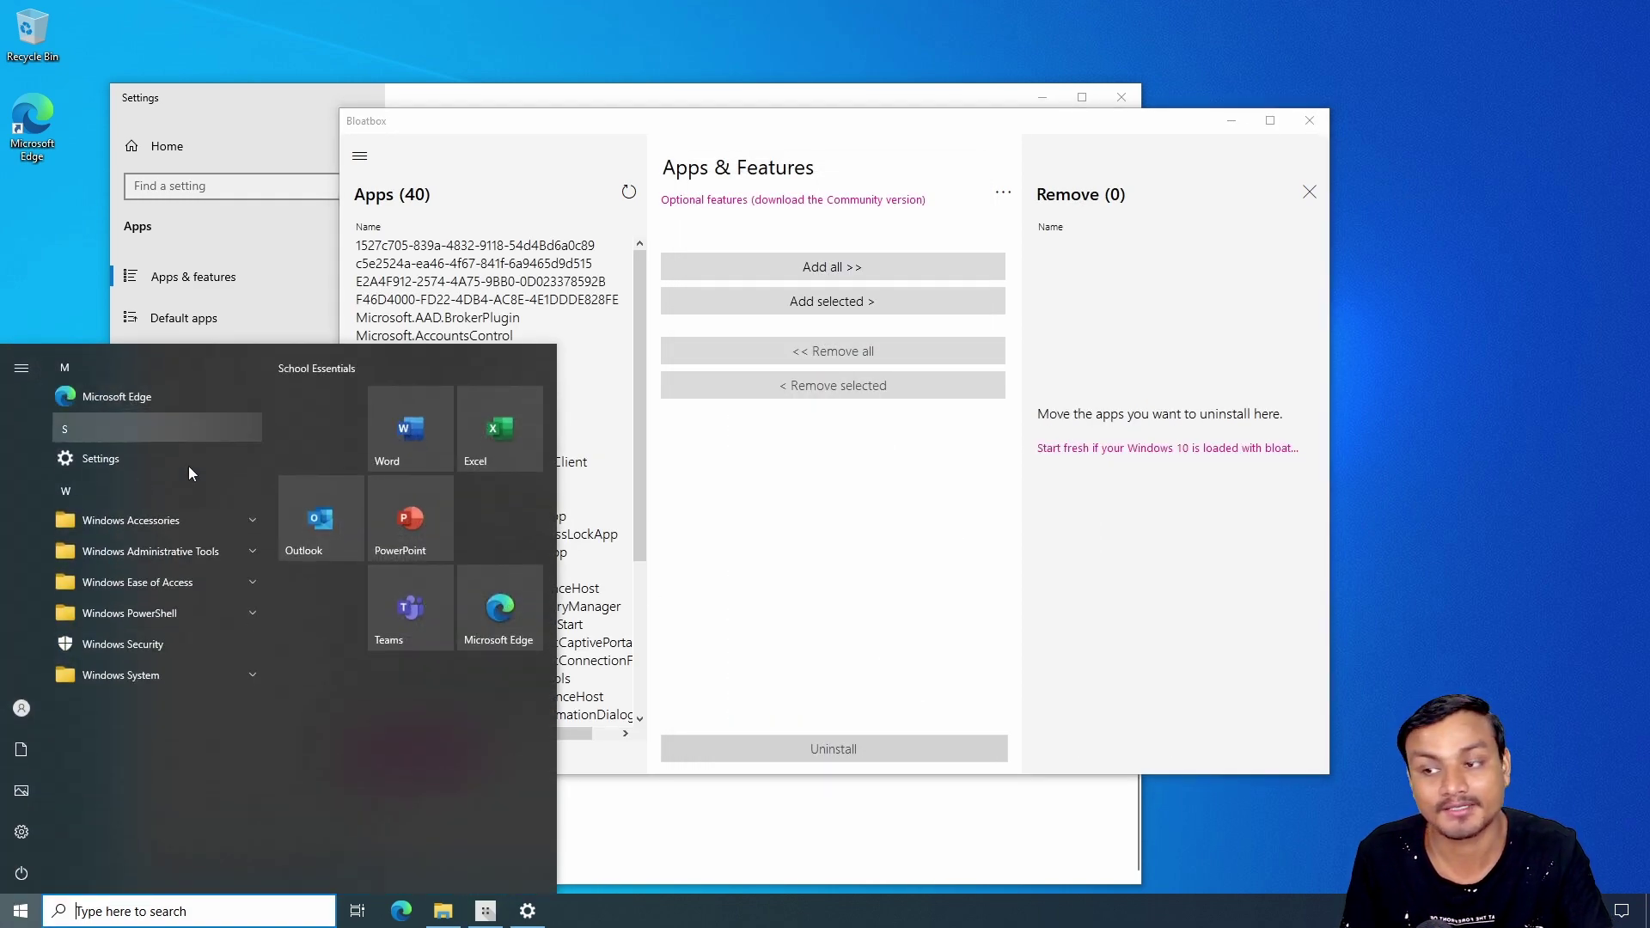
{"action": "right_click", "coordinate": [515, 438]}
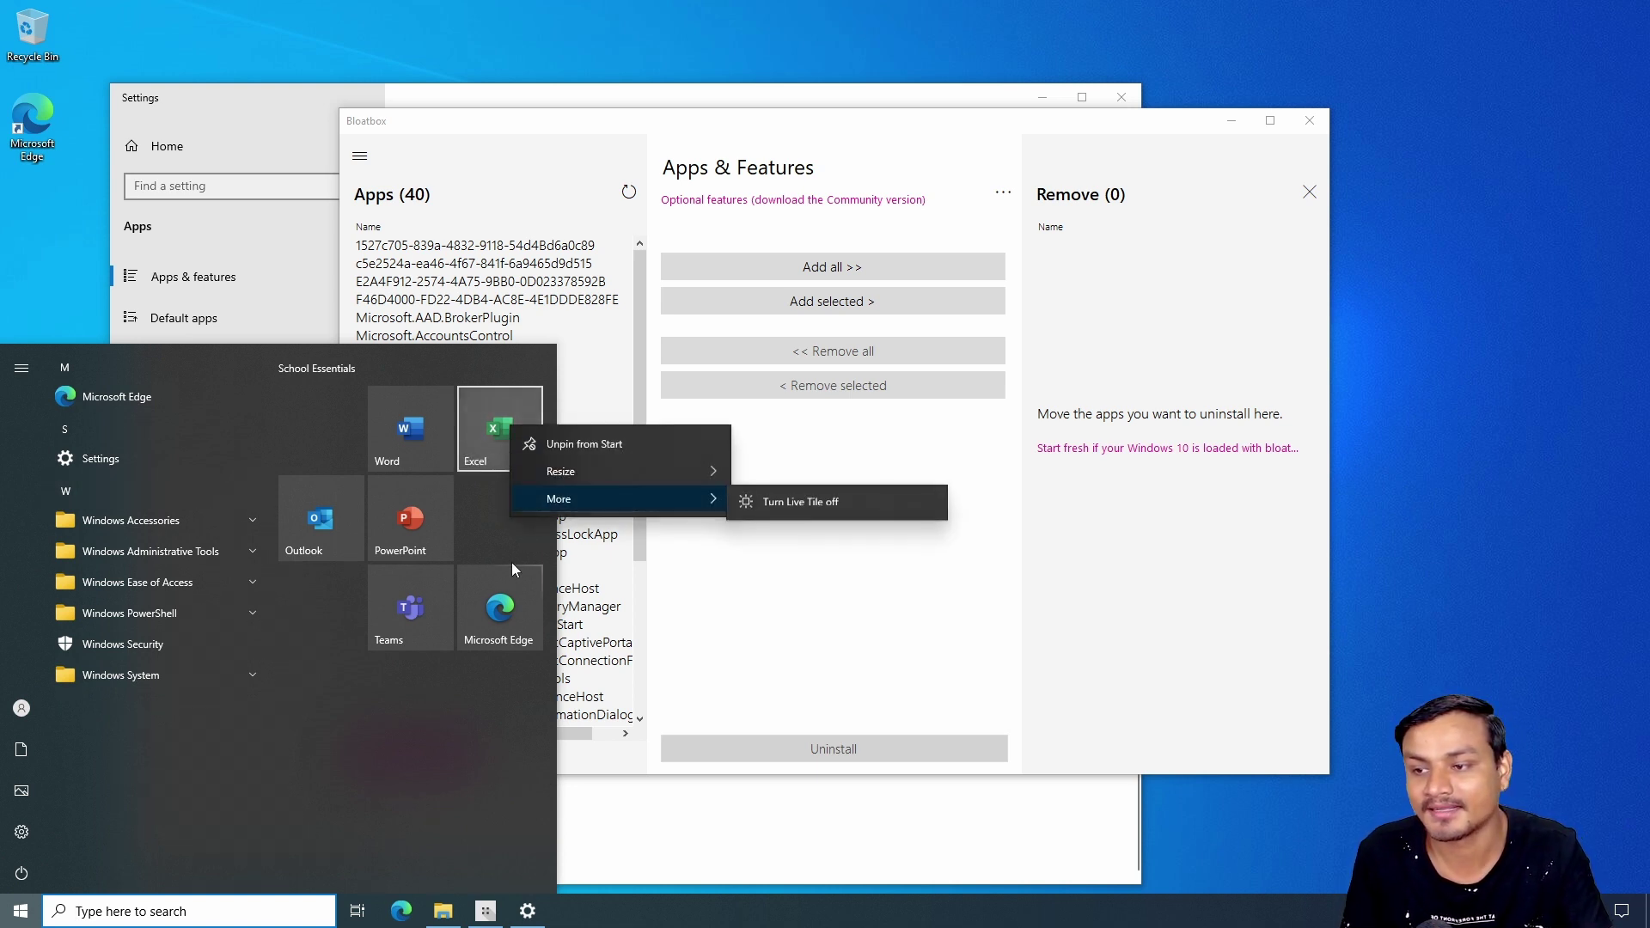
{"action": "right_click", "coordinate": [414, 435]}
{"action": "left_click", "coordinate": [438, 452]}
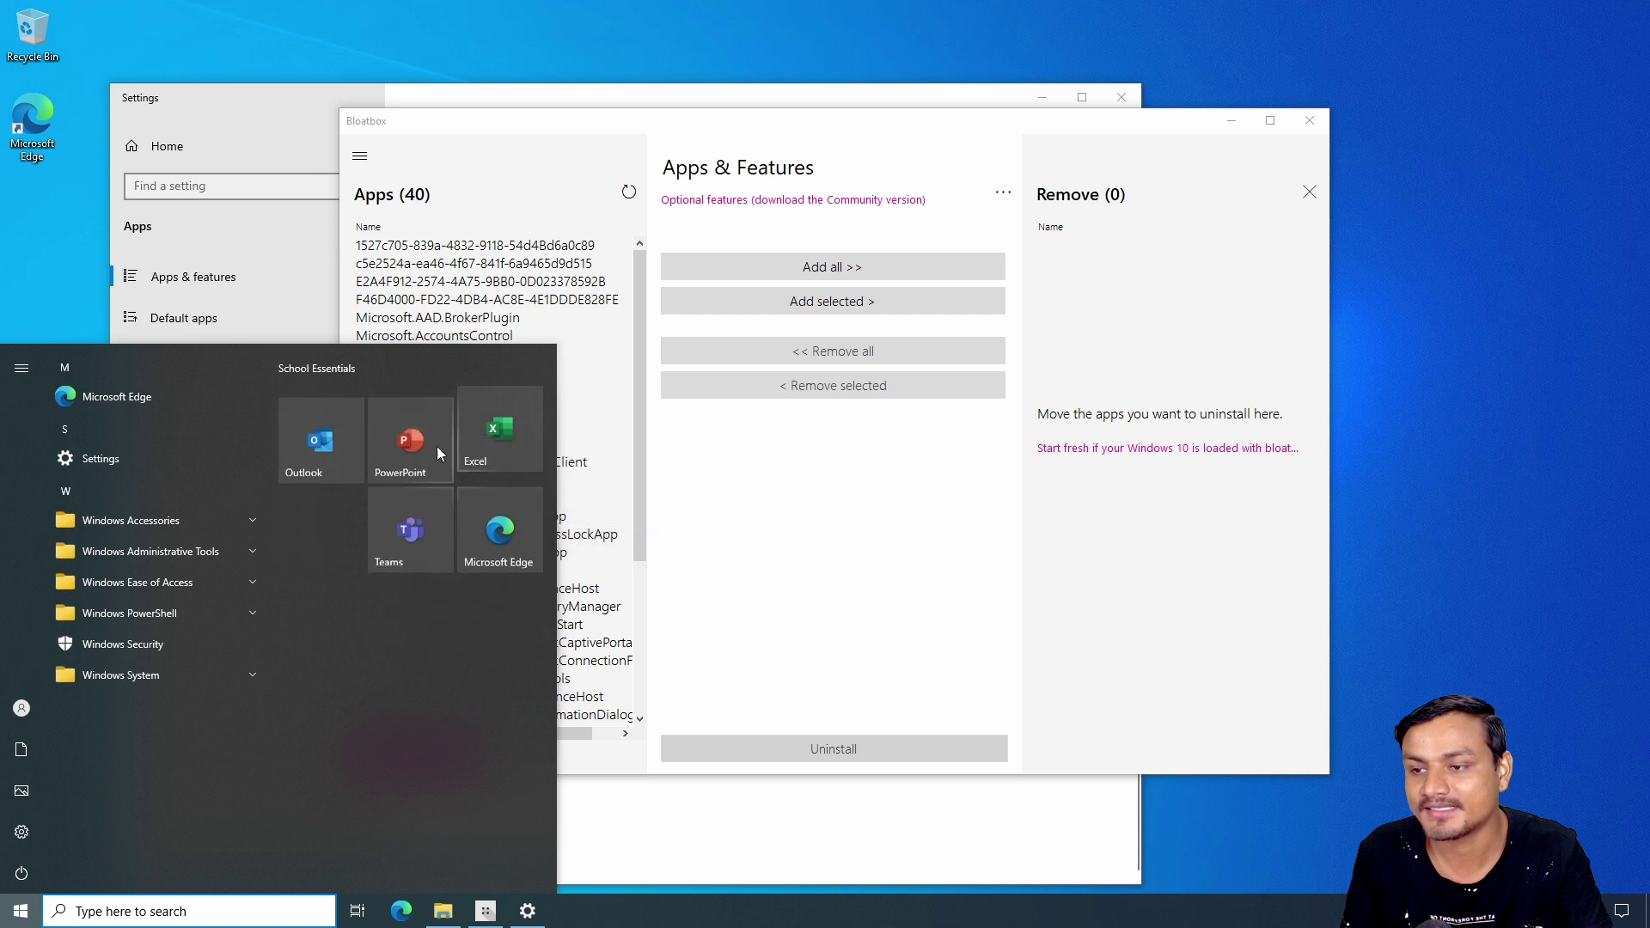
{"action": "right_click", "coordinate": [386, 417]}
{"action": "left_click", "coordinate": [456, 431]}
{"action": "right_click", "coordinate": [323, 438]}
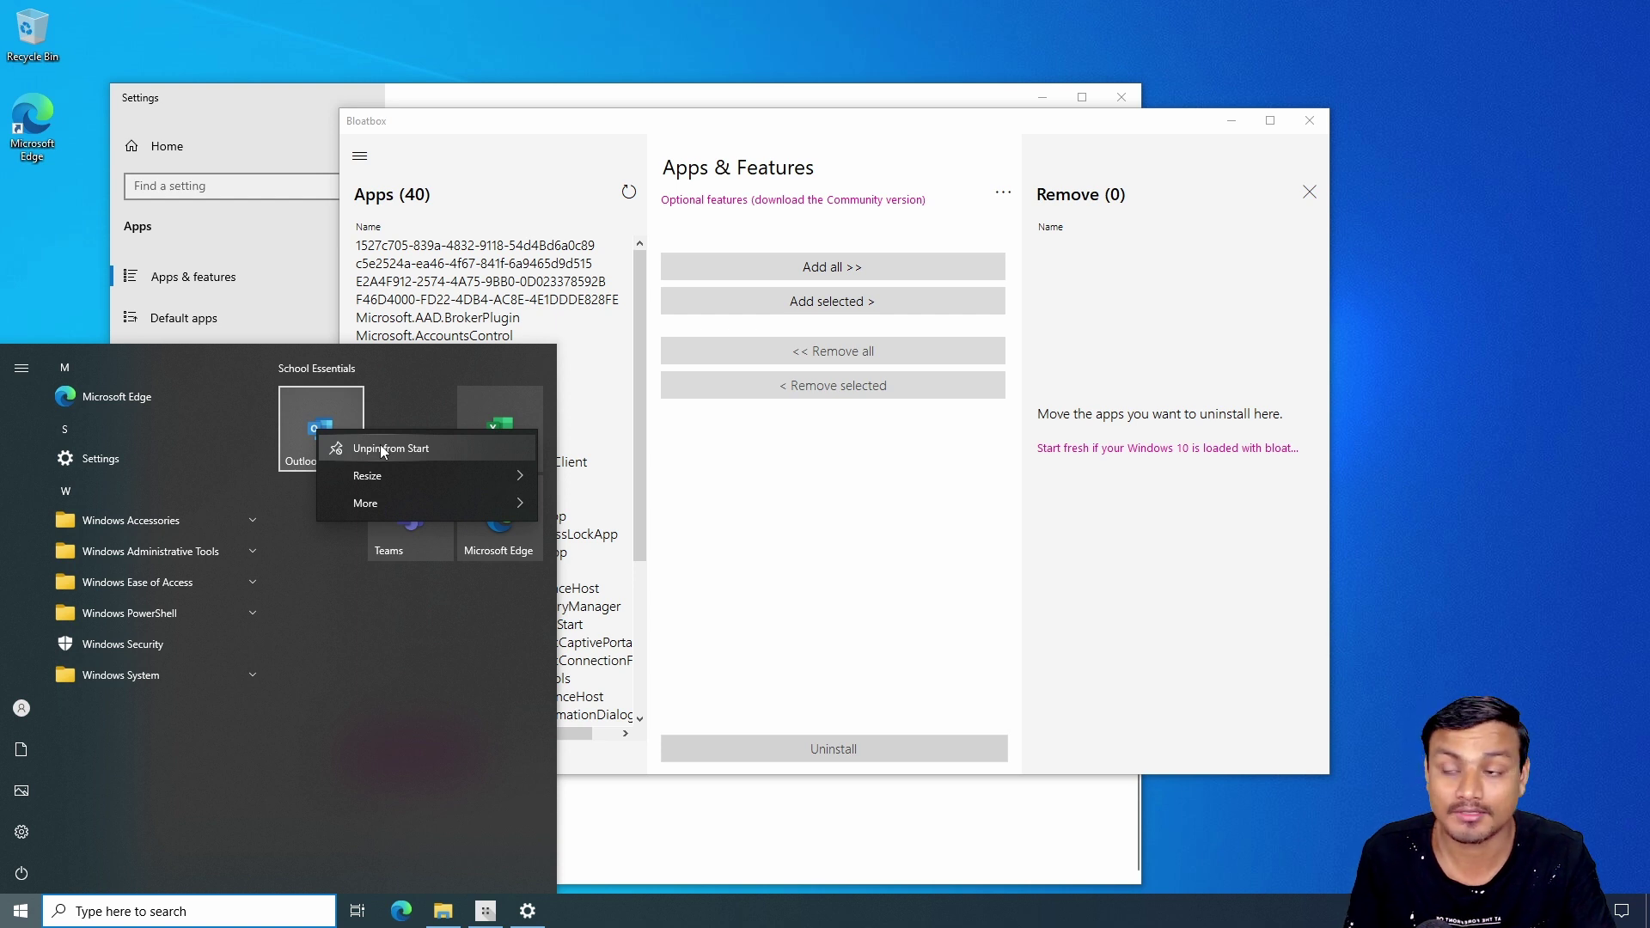
{"action": "left_click", "coordinate": [383, 449]}
Unpin the Excel, Teams and Microsoft Edge tiles from Start.
{"action": "right_click", "coordinate": [485, 430]}
{"action": "left_click", "coordinate": [524, 442]}
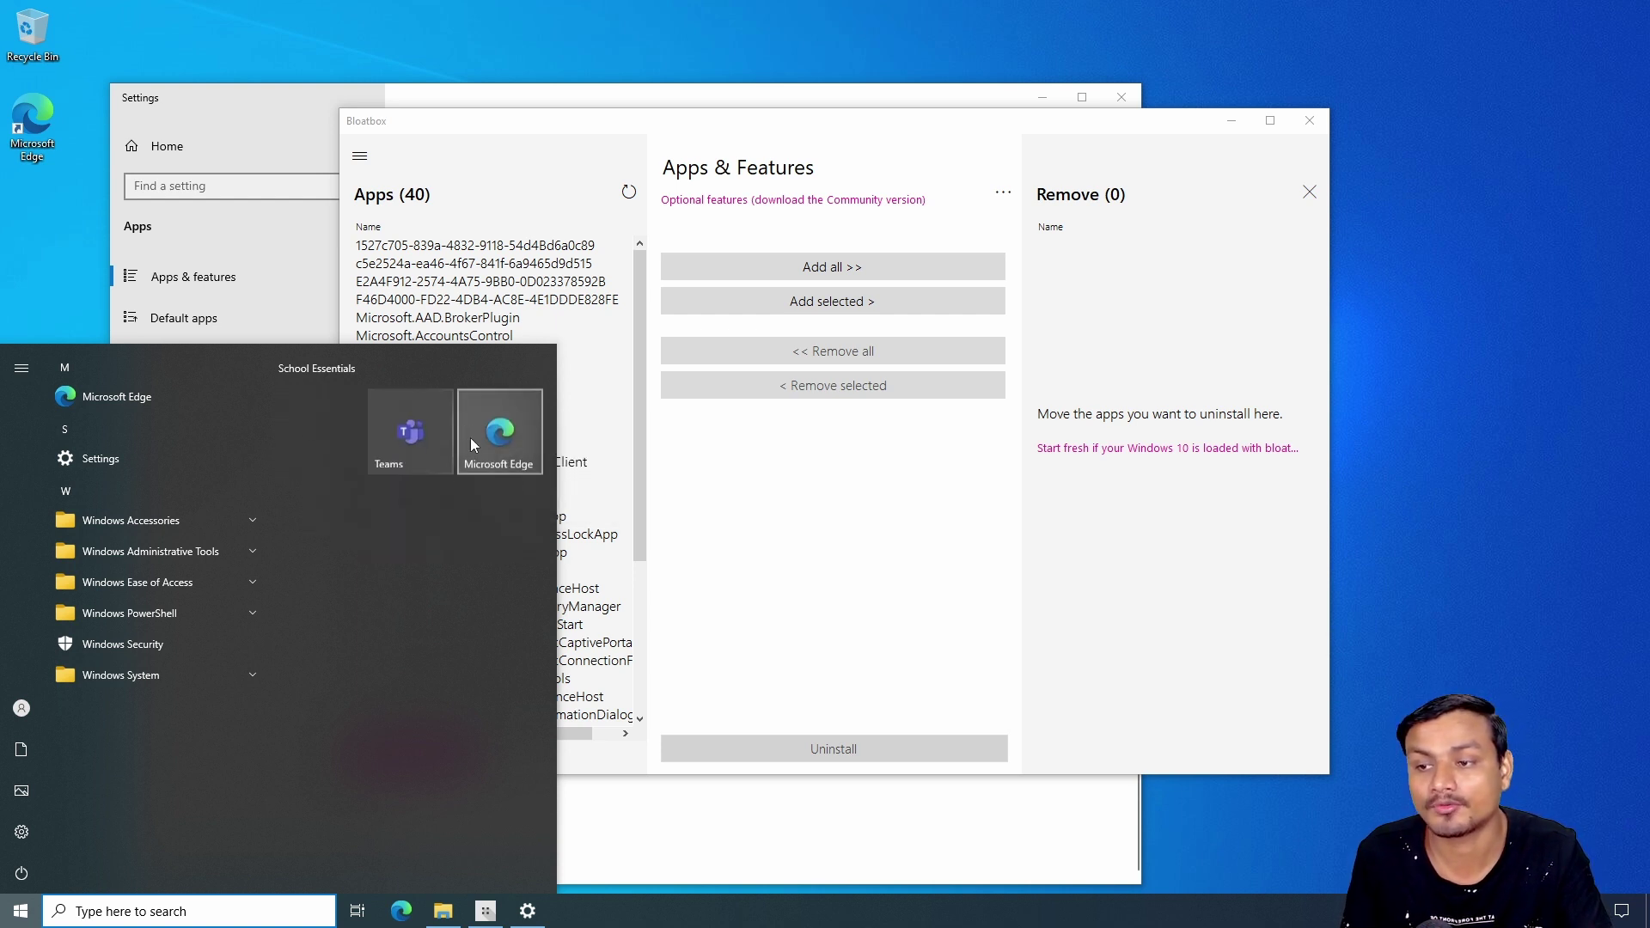
{"action": "right_click", "coordinate": [422, 434]}
{"action": "left_click", "coordinate": [466, 441]}
{"action": "right_click", "coordinate": [468, 420]}
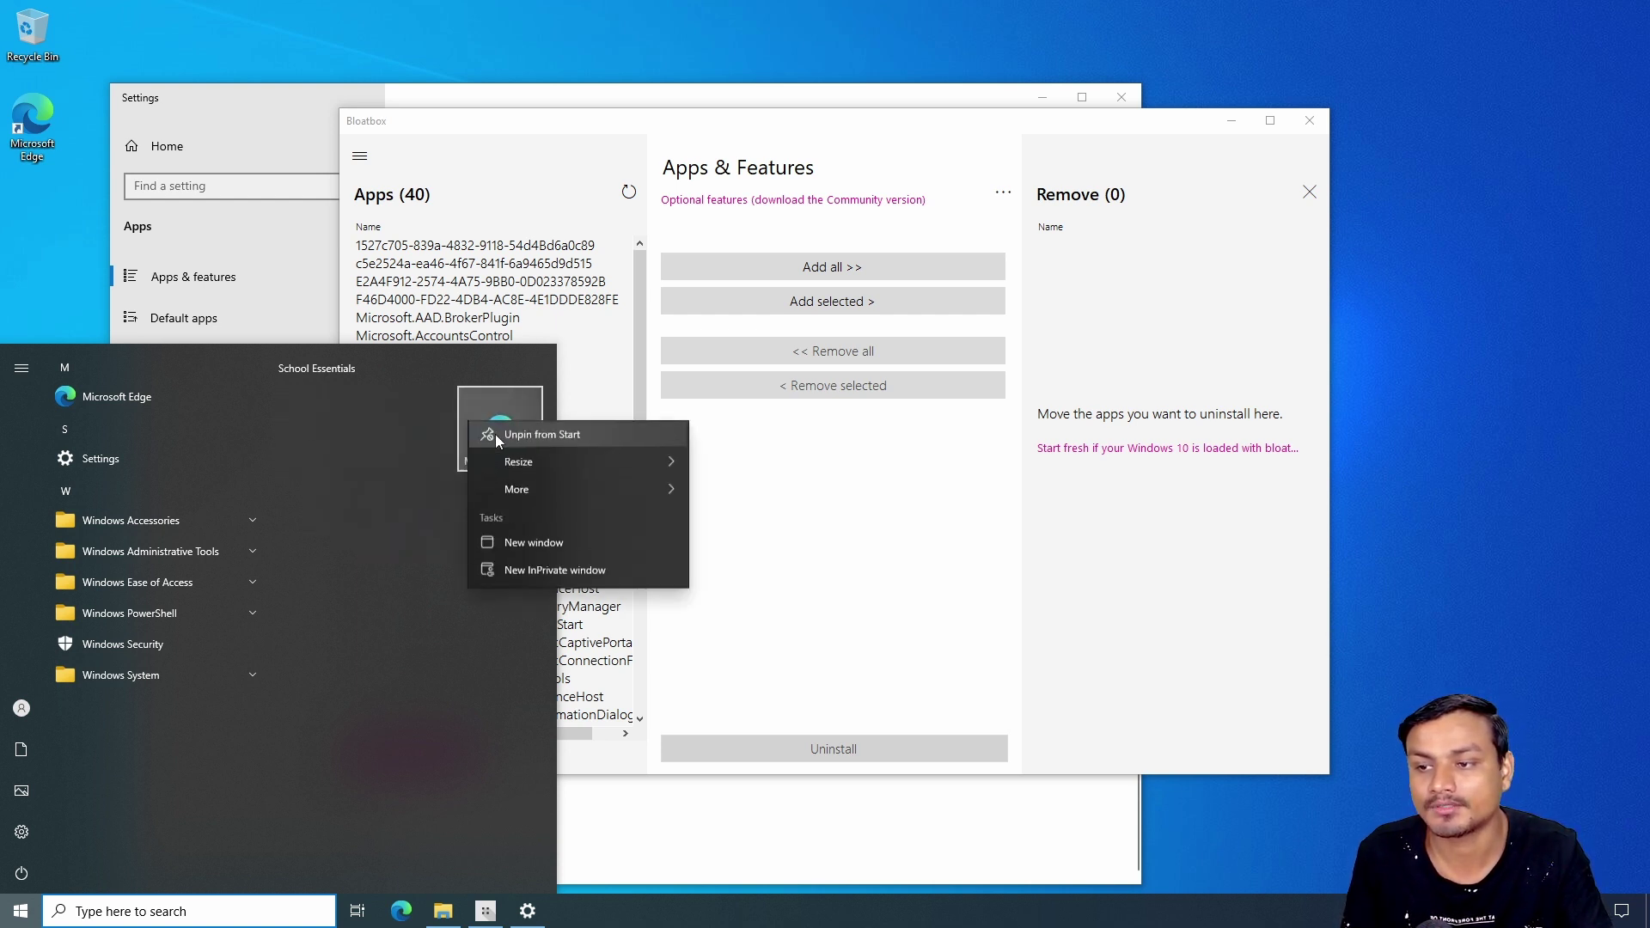
{"action": "left_click", "coordinate": [514, 443]}
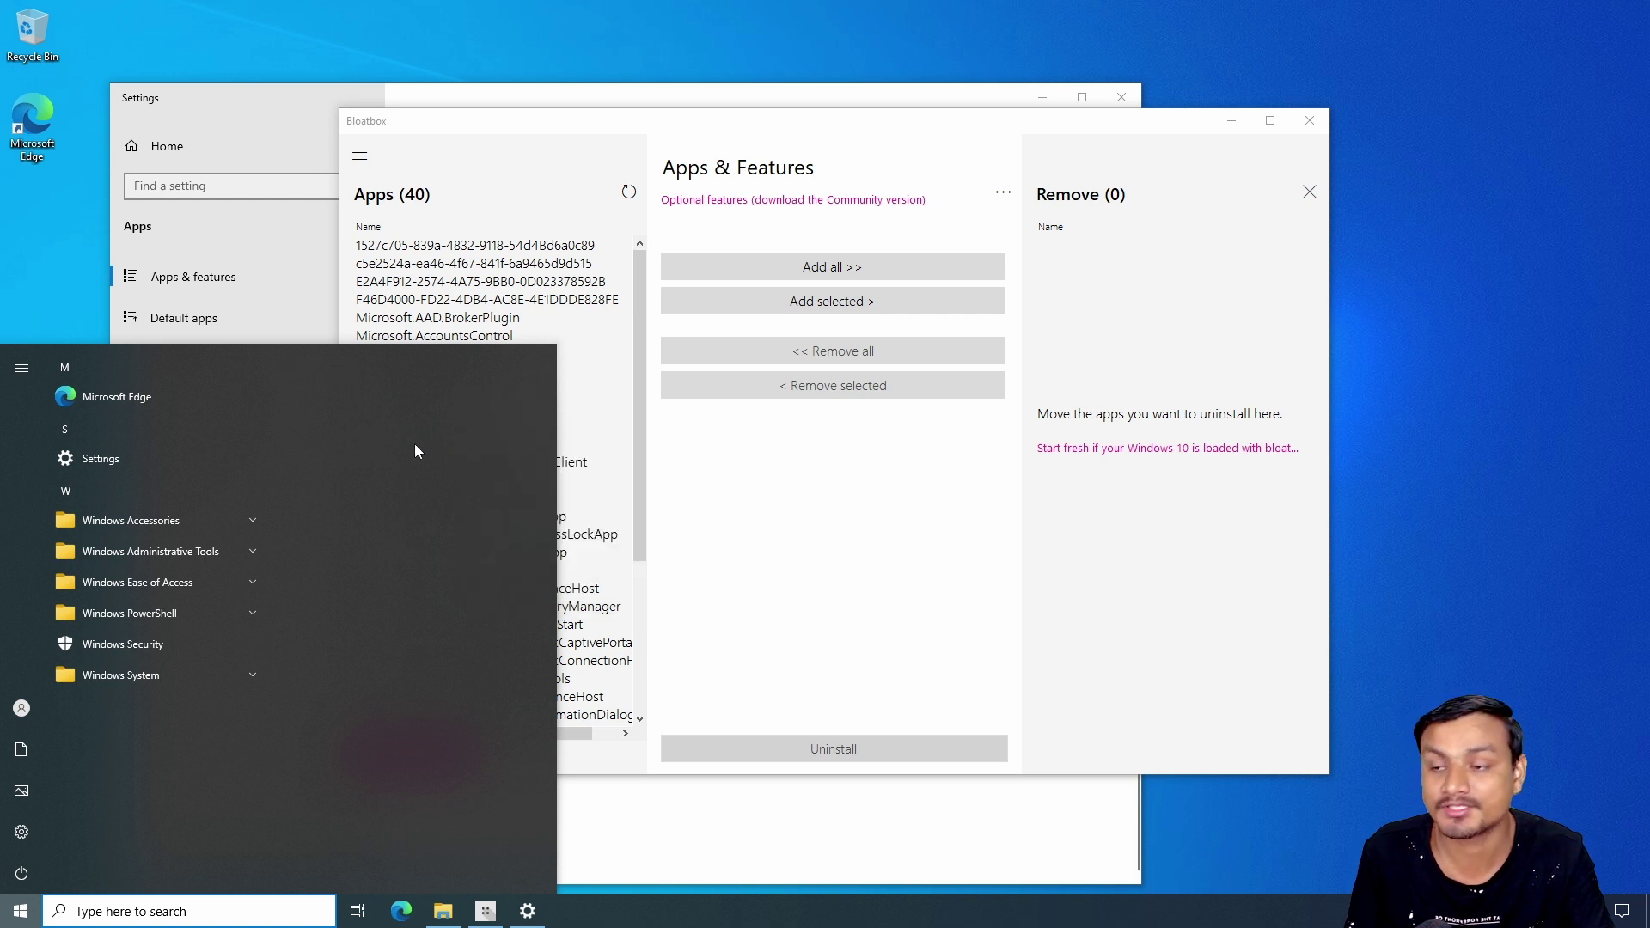
Reopen Start, expand the Windows Accessories folder, and examine which bundled programs are still installed.
{"action": "left_click", "coordinate": [7, 919]}
{"action": "left_click", "coordinate": [6, 918]}
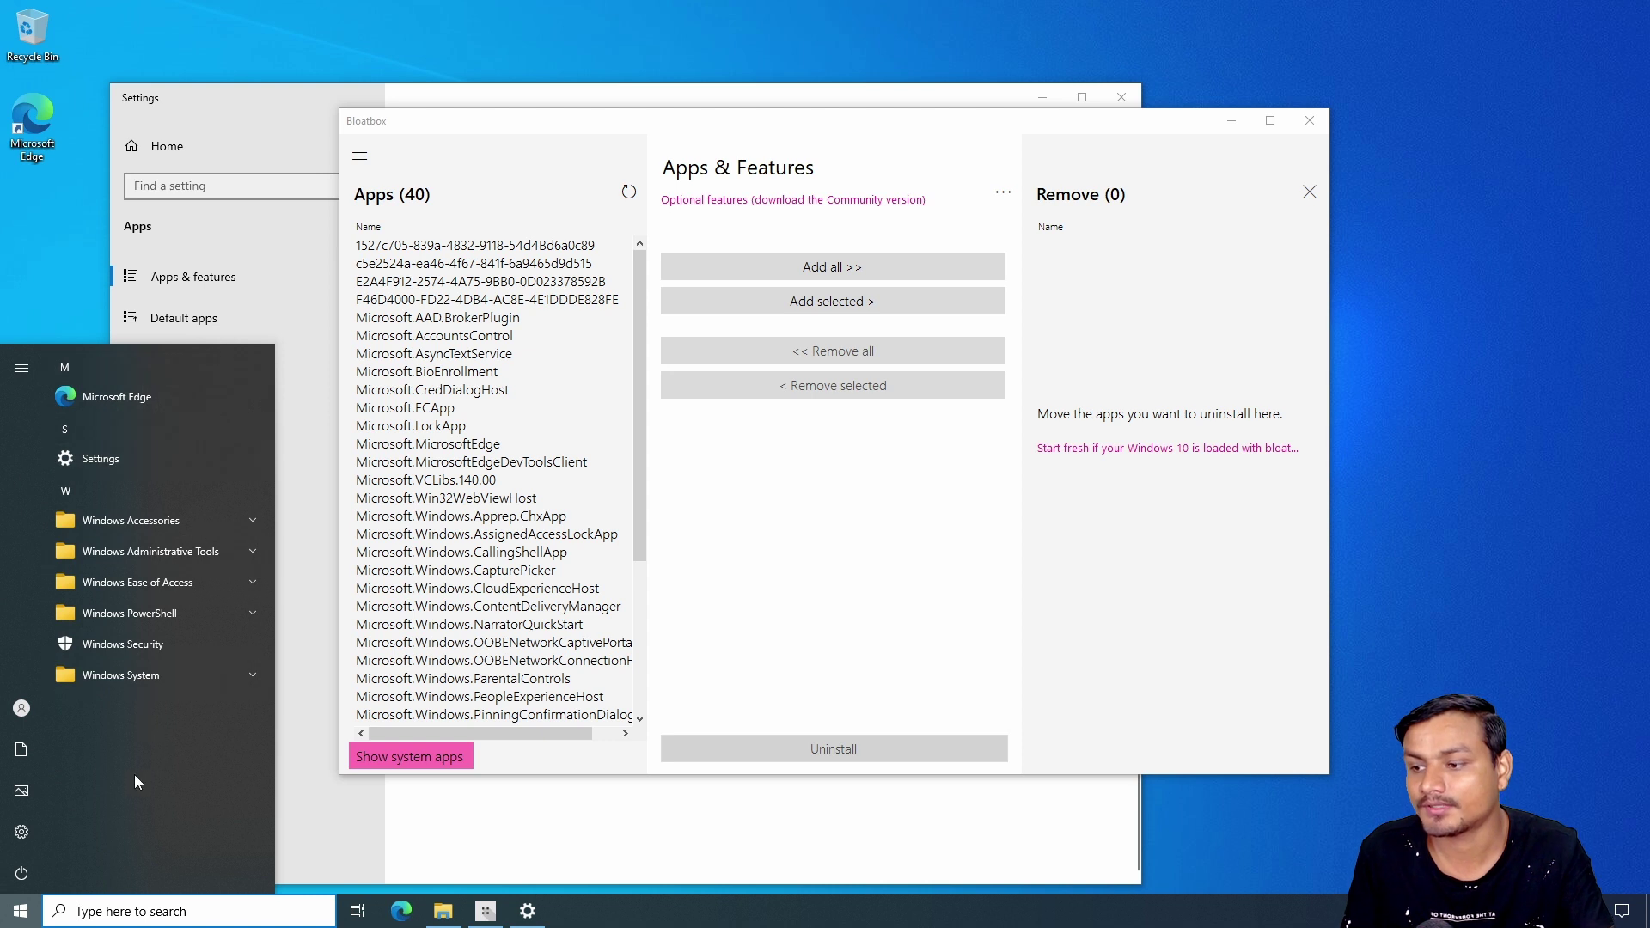
{"action": "left_click", "coordinate": [239, 521]}
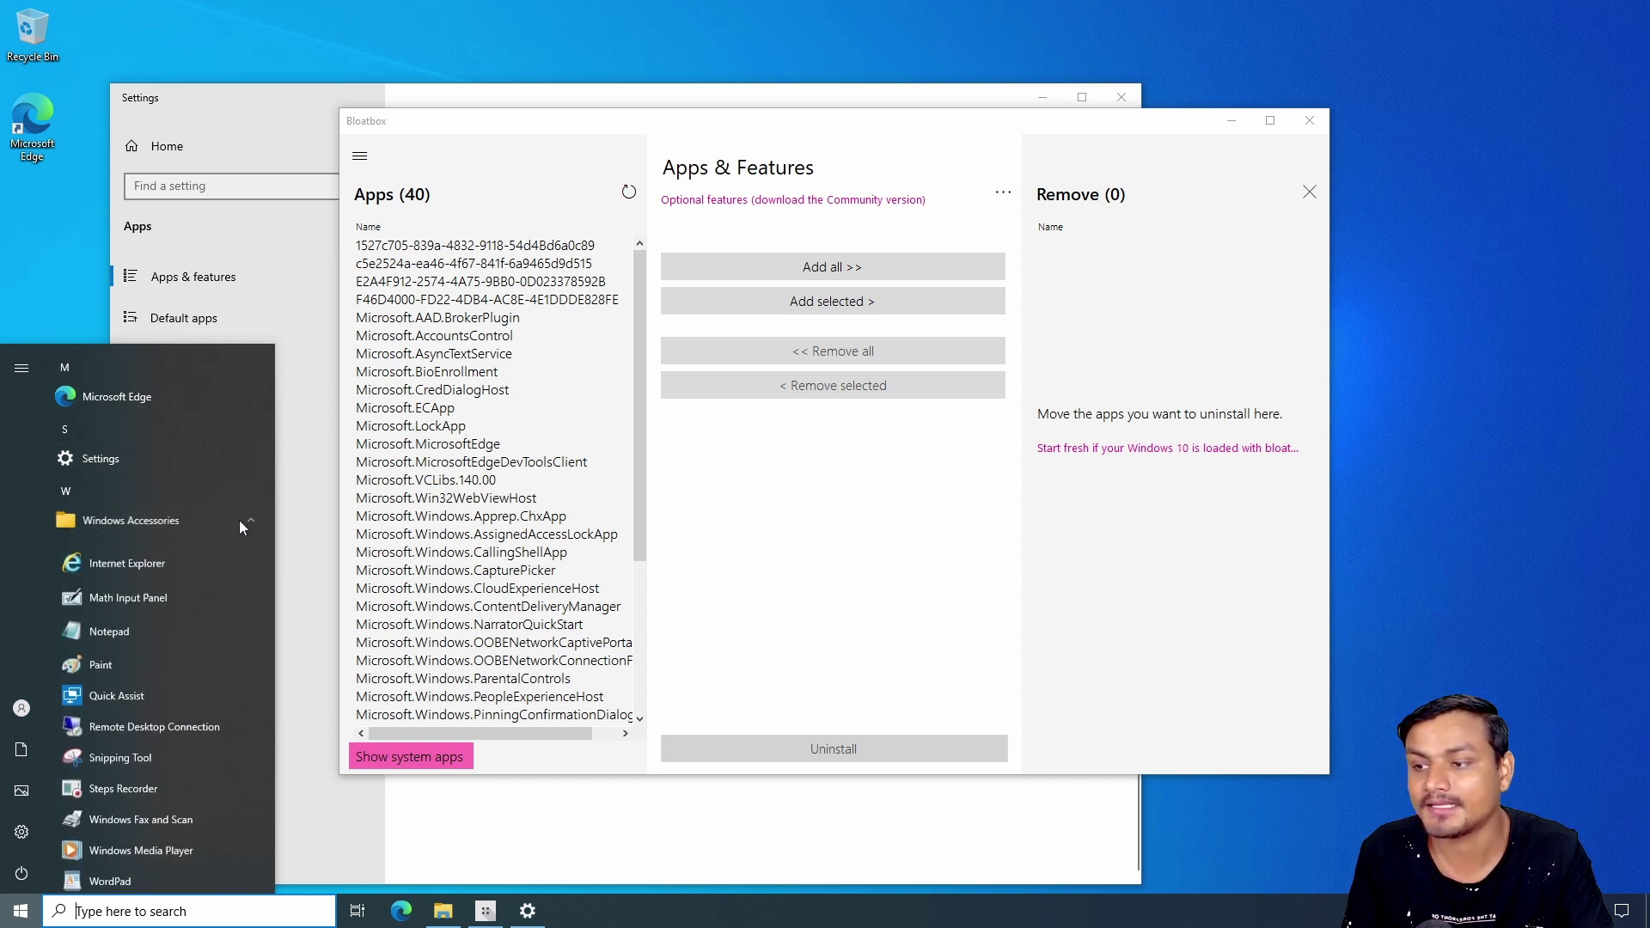
{"action": "left_click", "coordinate": [239, 521]}
{"action": "left_click", "coordinate": [239, 521]}
{"action": "scroll", "coordinate": [191, 602], "scroll_direction": "down", "scroll_amount": 3}
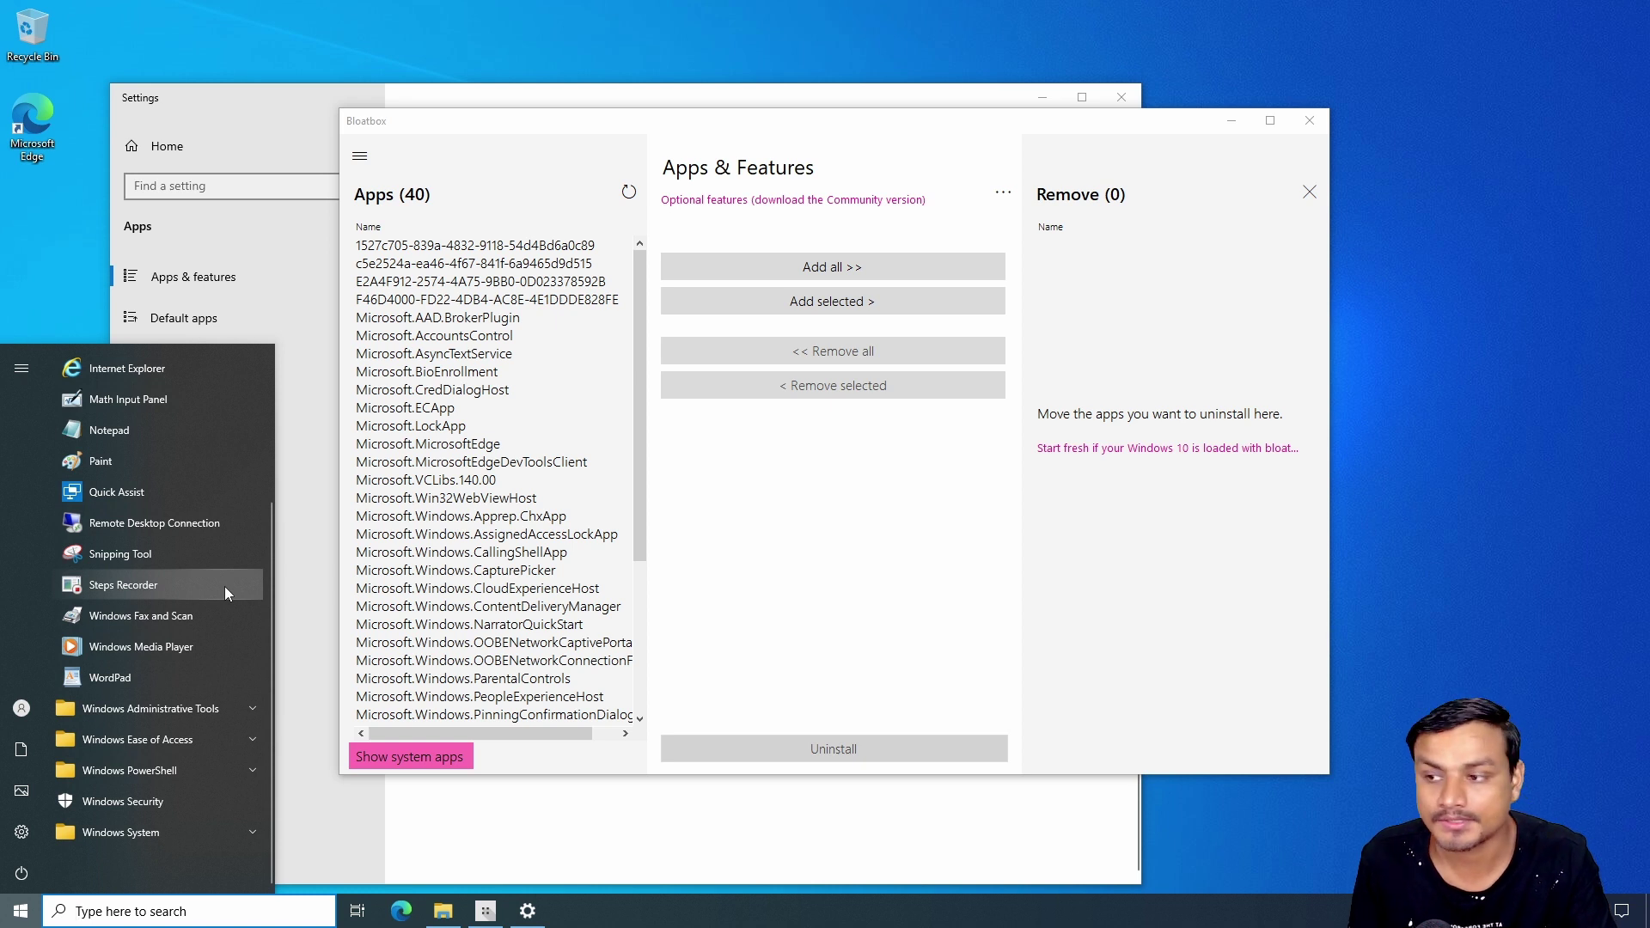
{"action": "scroll", "coordinate": [183, 598], "scroll_direction": "up", "scroll_amount": 3}
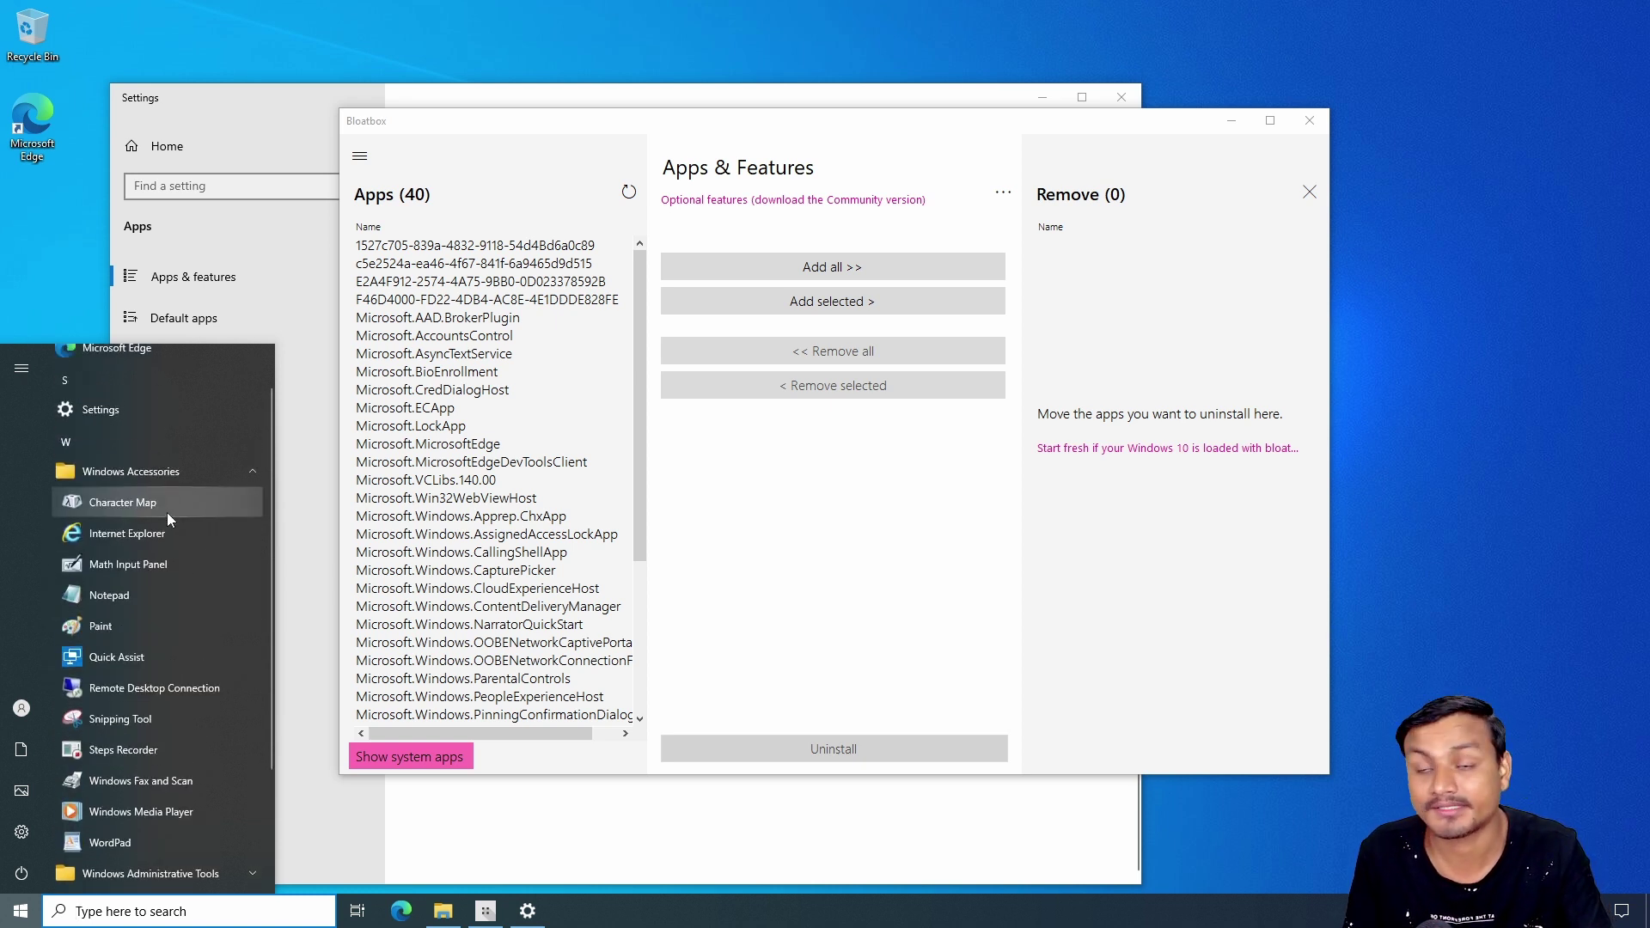
{"action": "scroll", "coordinate": [173, 504], "scroll_direction": "down", "scroll_amount": 1}
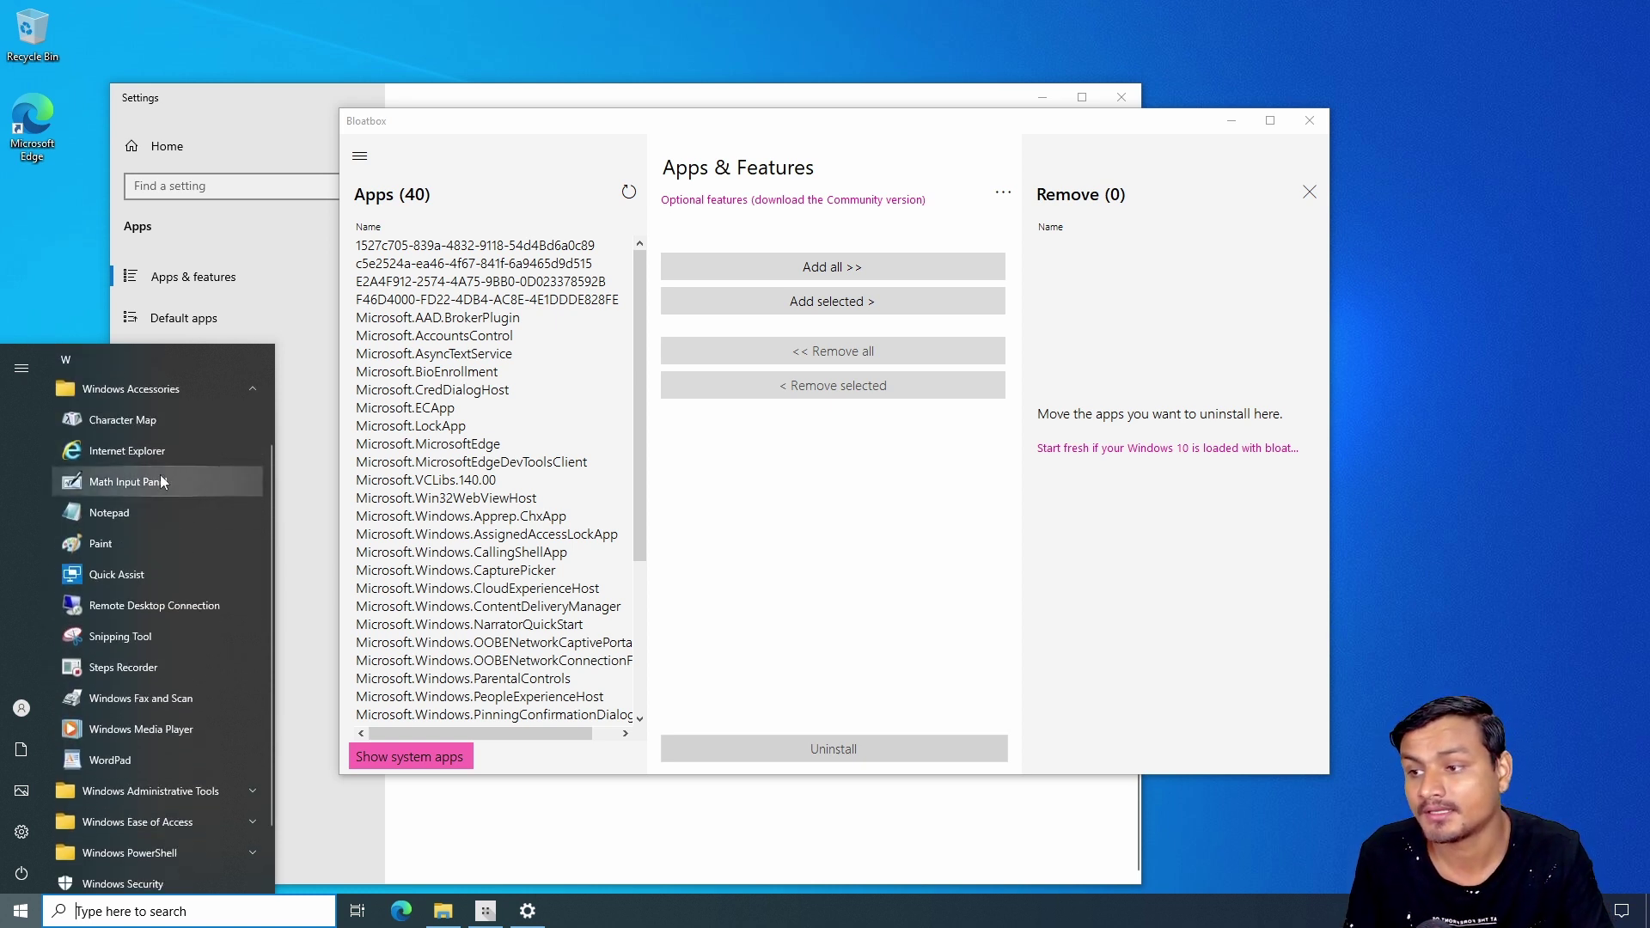
Check Paint's options in Start and expand Windows Media Player among the installed optional features to view its uninstall option.
{"action": "right_click", "coordinate": [134, 538]}
{"action": "left_click", "coordinate": [194, 606]}
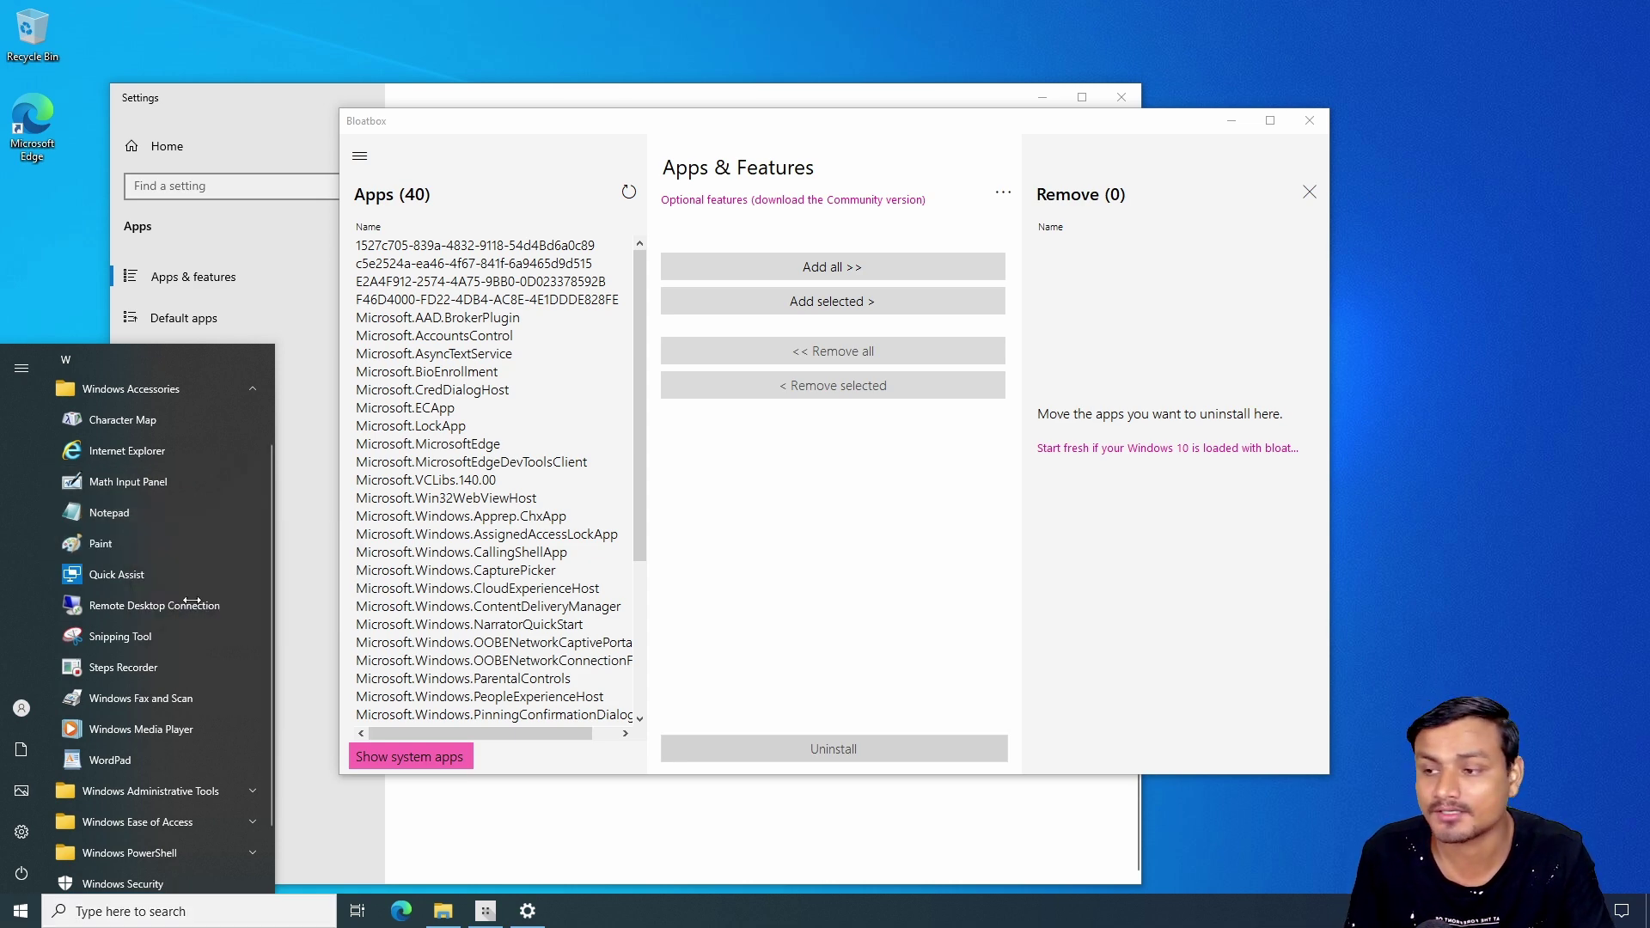
{"action": "scroll", "coordinate": [328, 593], "scroll_direction": "down", "scroll_amount": 3}
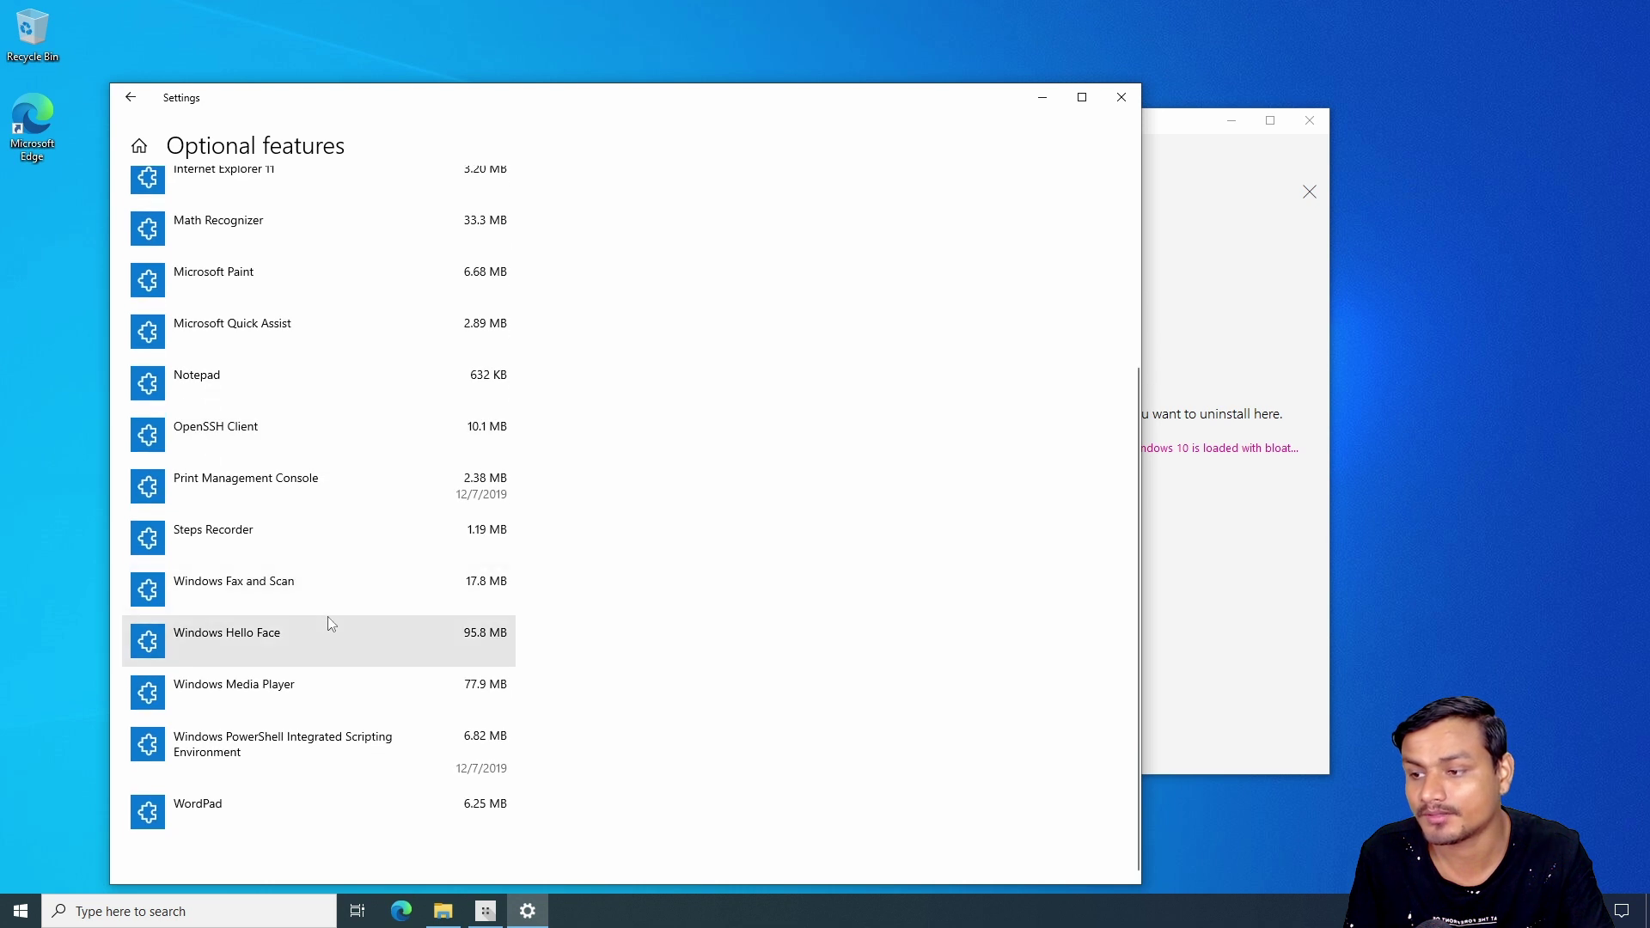
{"action": "left_click", "coordinate": [292, 727]}
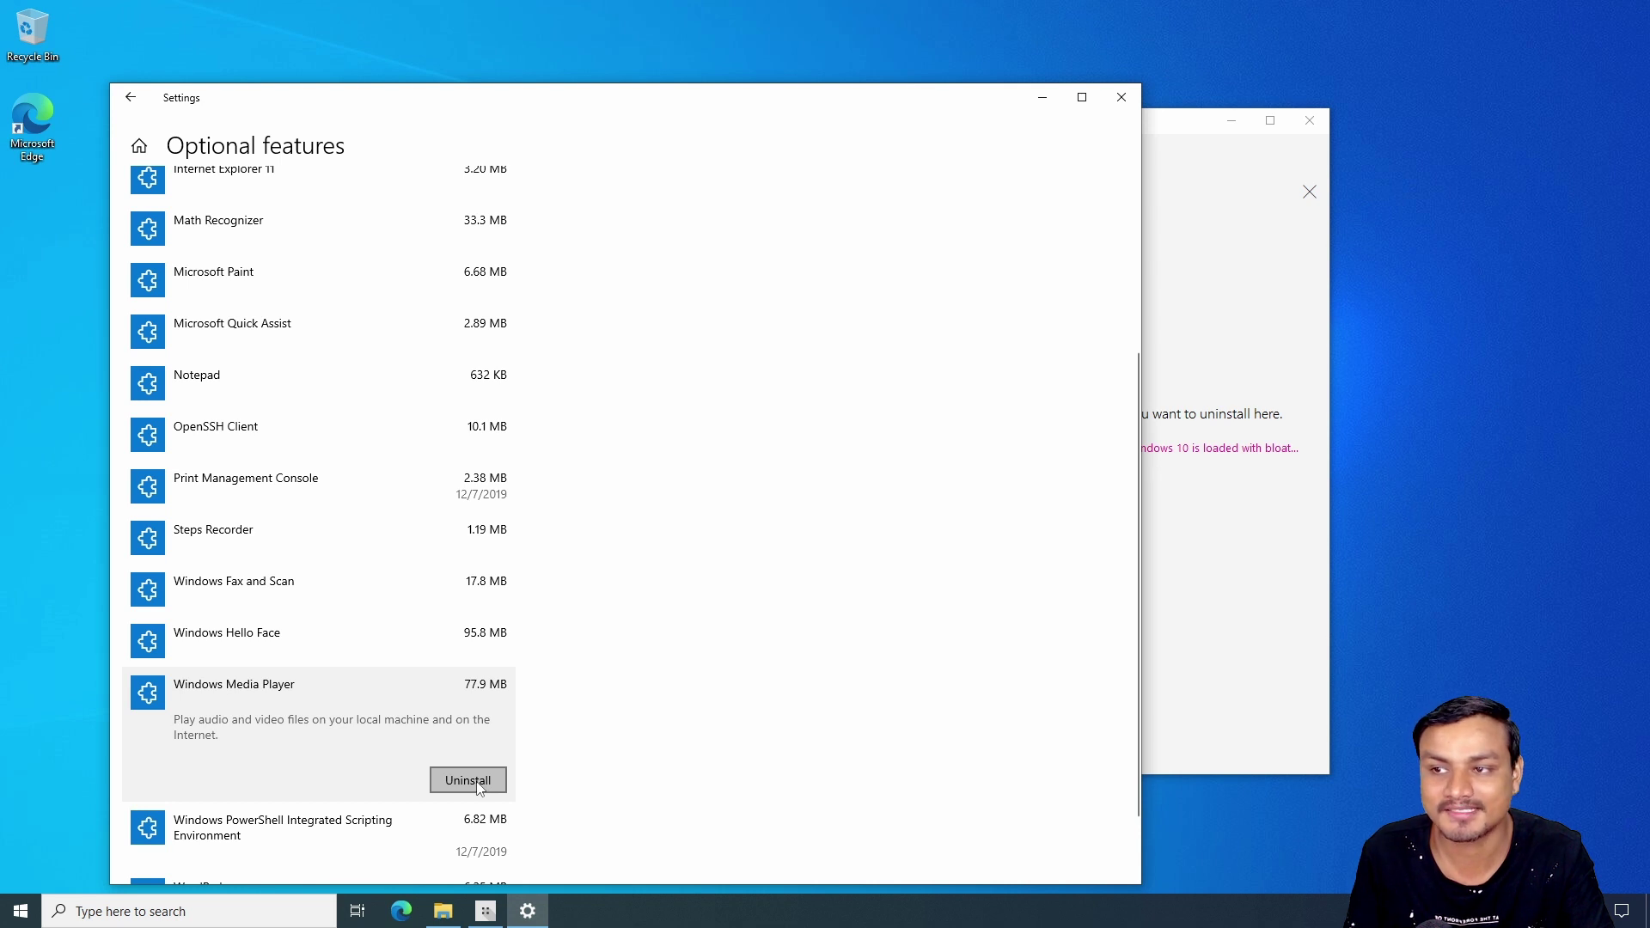
{"action": "left_click", "coordinate": [473, 780]}
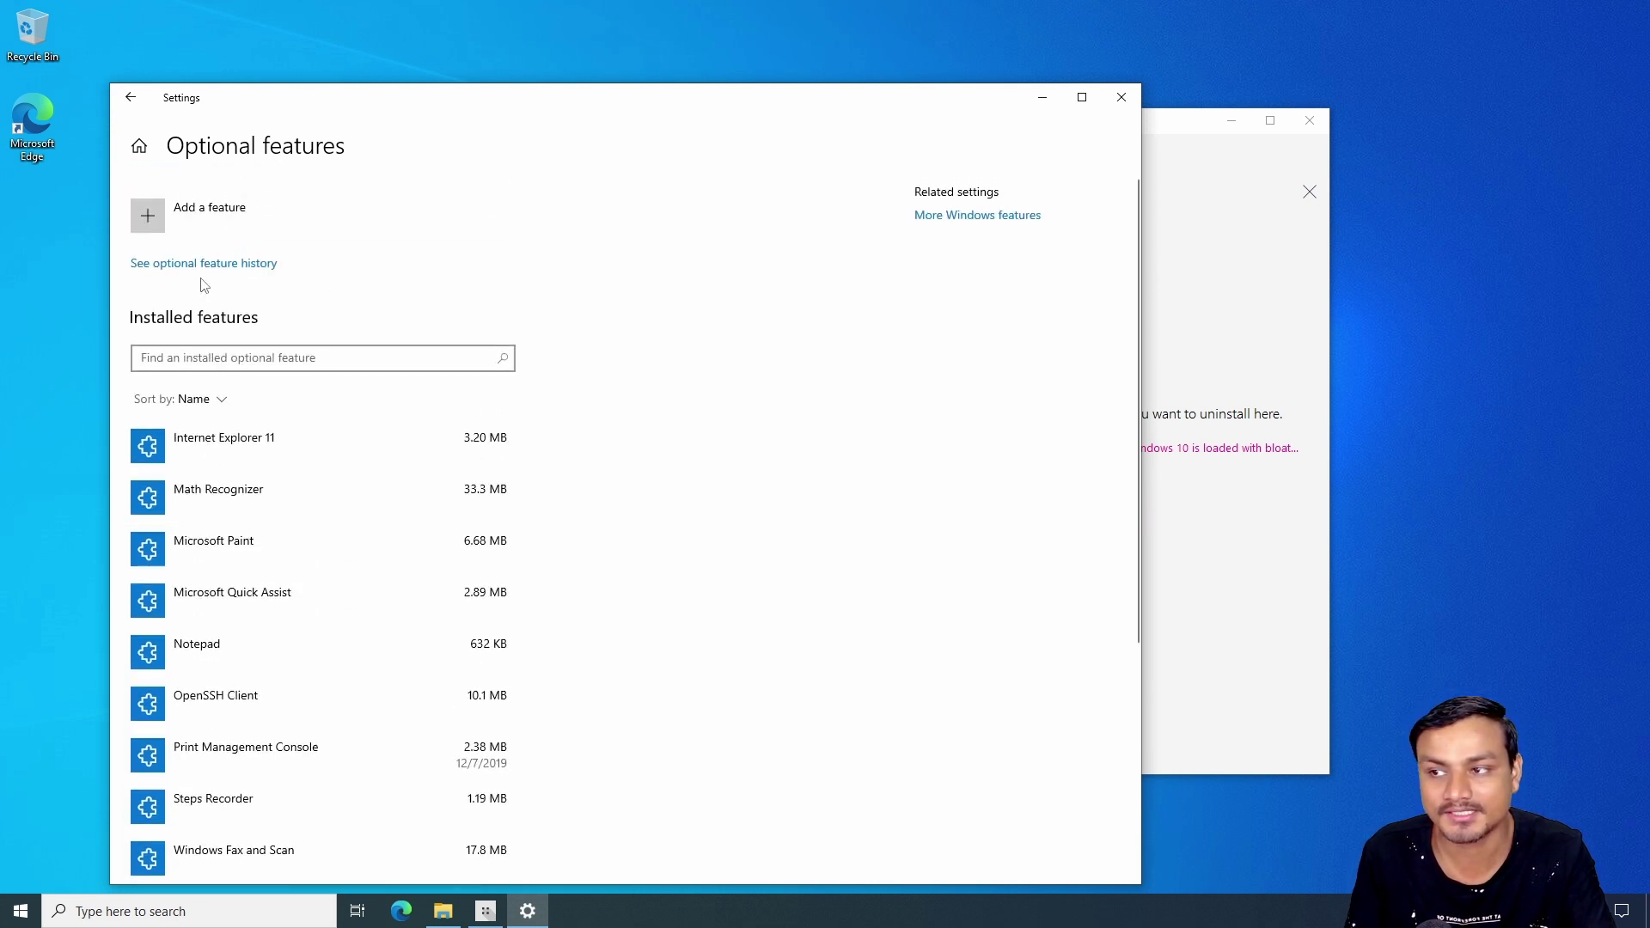
Browse the full list of optional features available to add, through XPS Viewer, and close it without selecting any.
{"action": "left_click", "coordinate": [212, 225]}
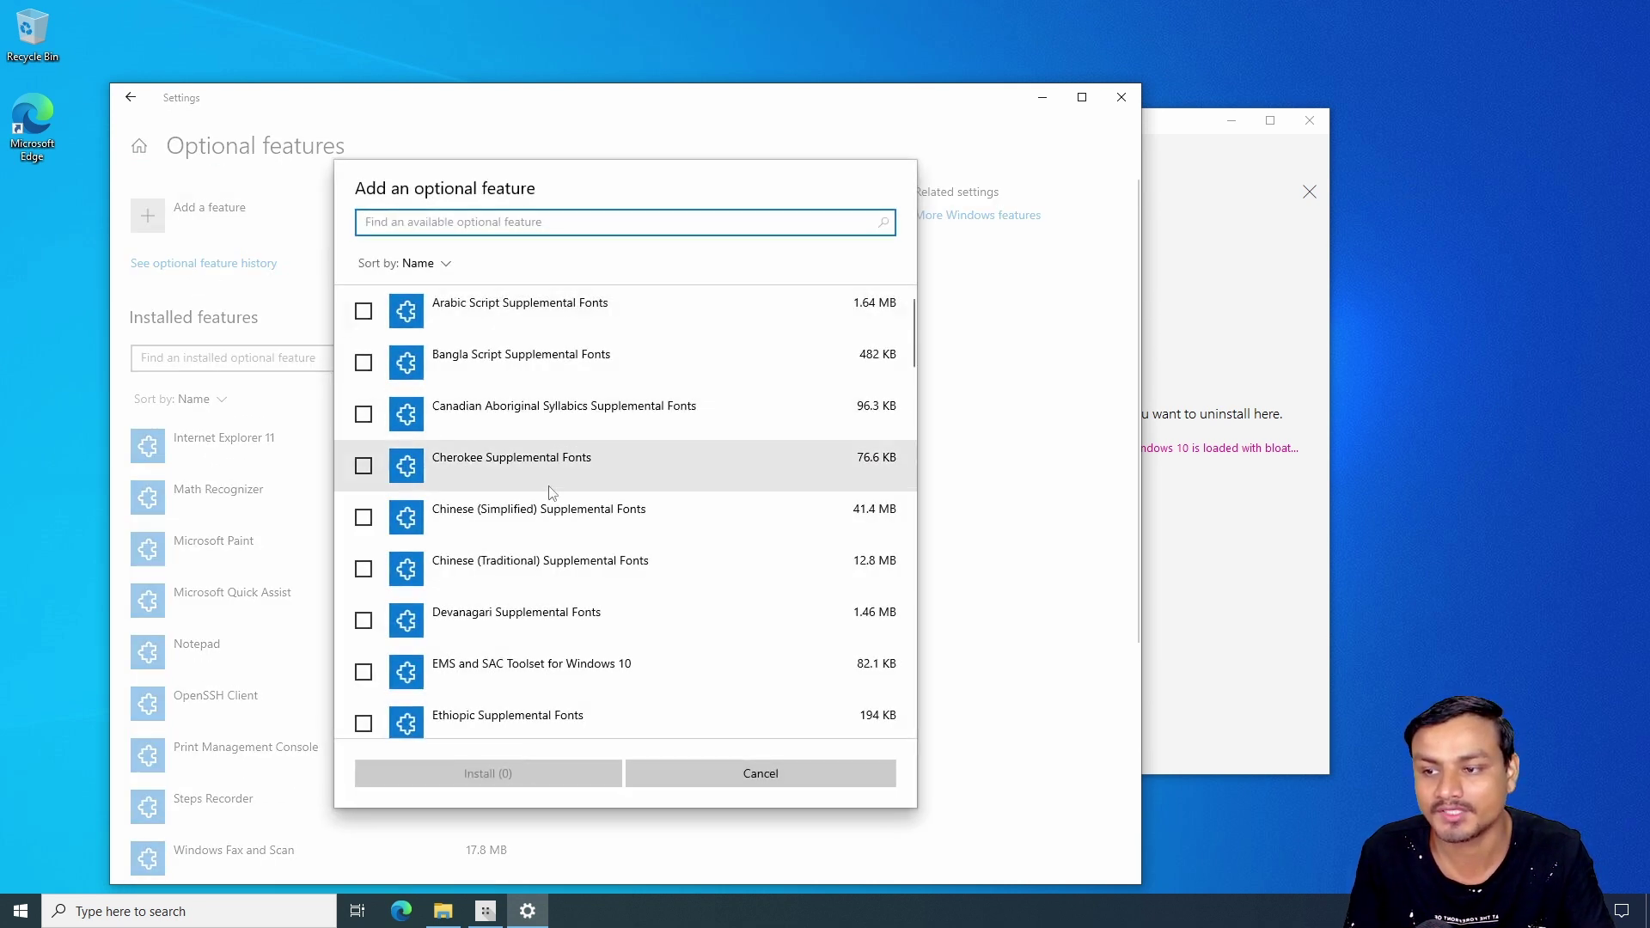
{"action": "scroll", "coordinate": [551, 491], "scroll_direction": "down", "scroll_amount": 5}
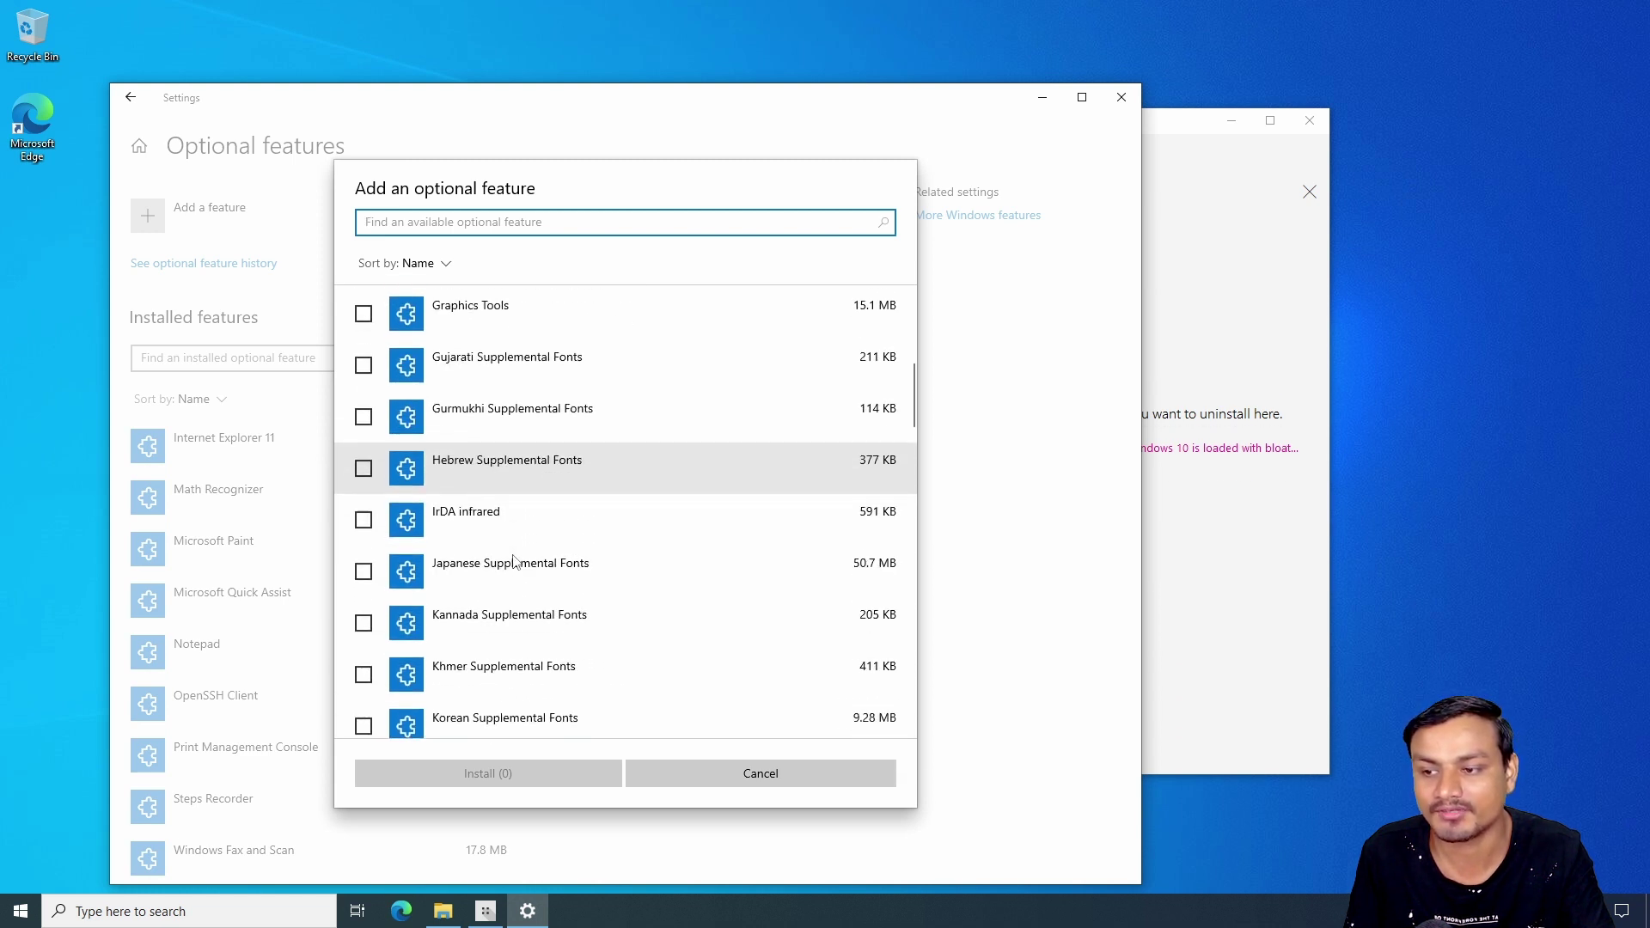
{"action": "scroll", "coordinate": [514, 561], "scroll_direction": "down", "scroll_amount": 1}
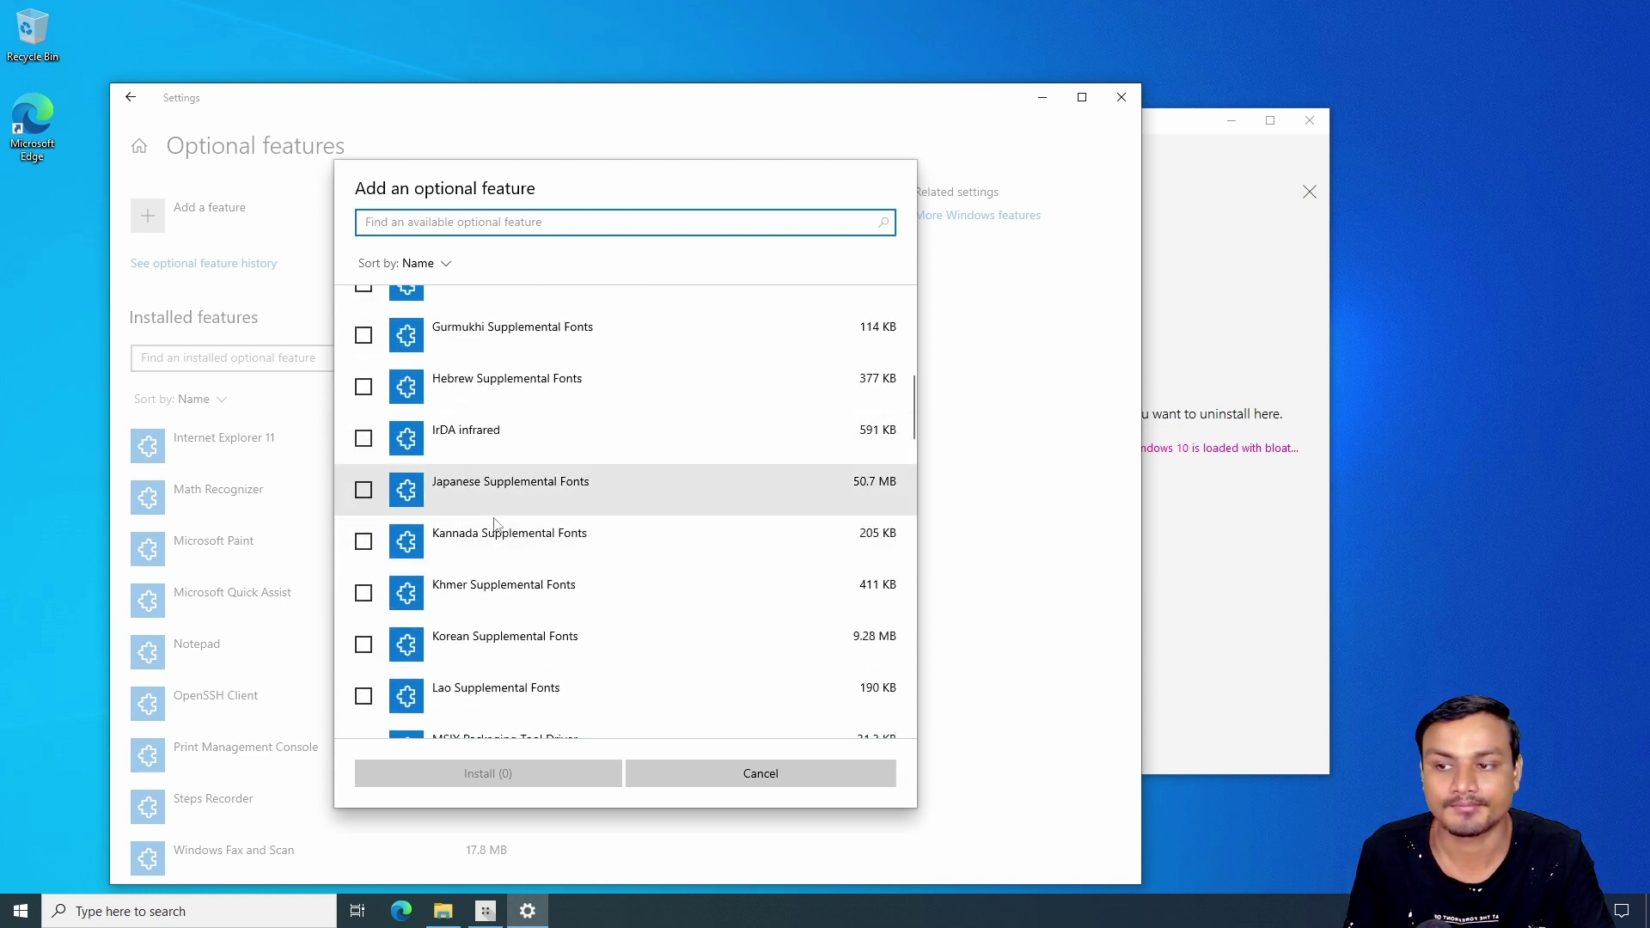
{"action": "scroll", "coordinate": [496, 550], "scroll_direction": "down", "scroll_amount": 10}
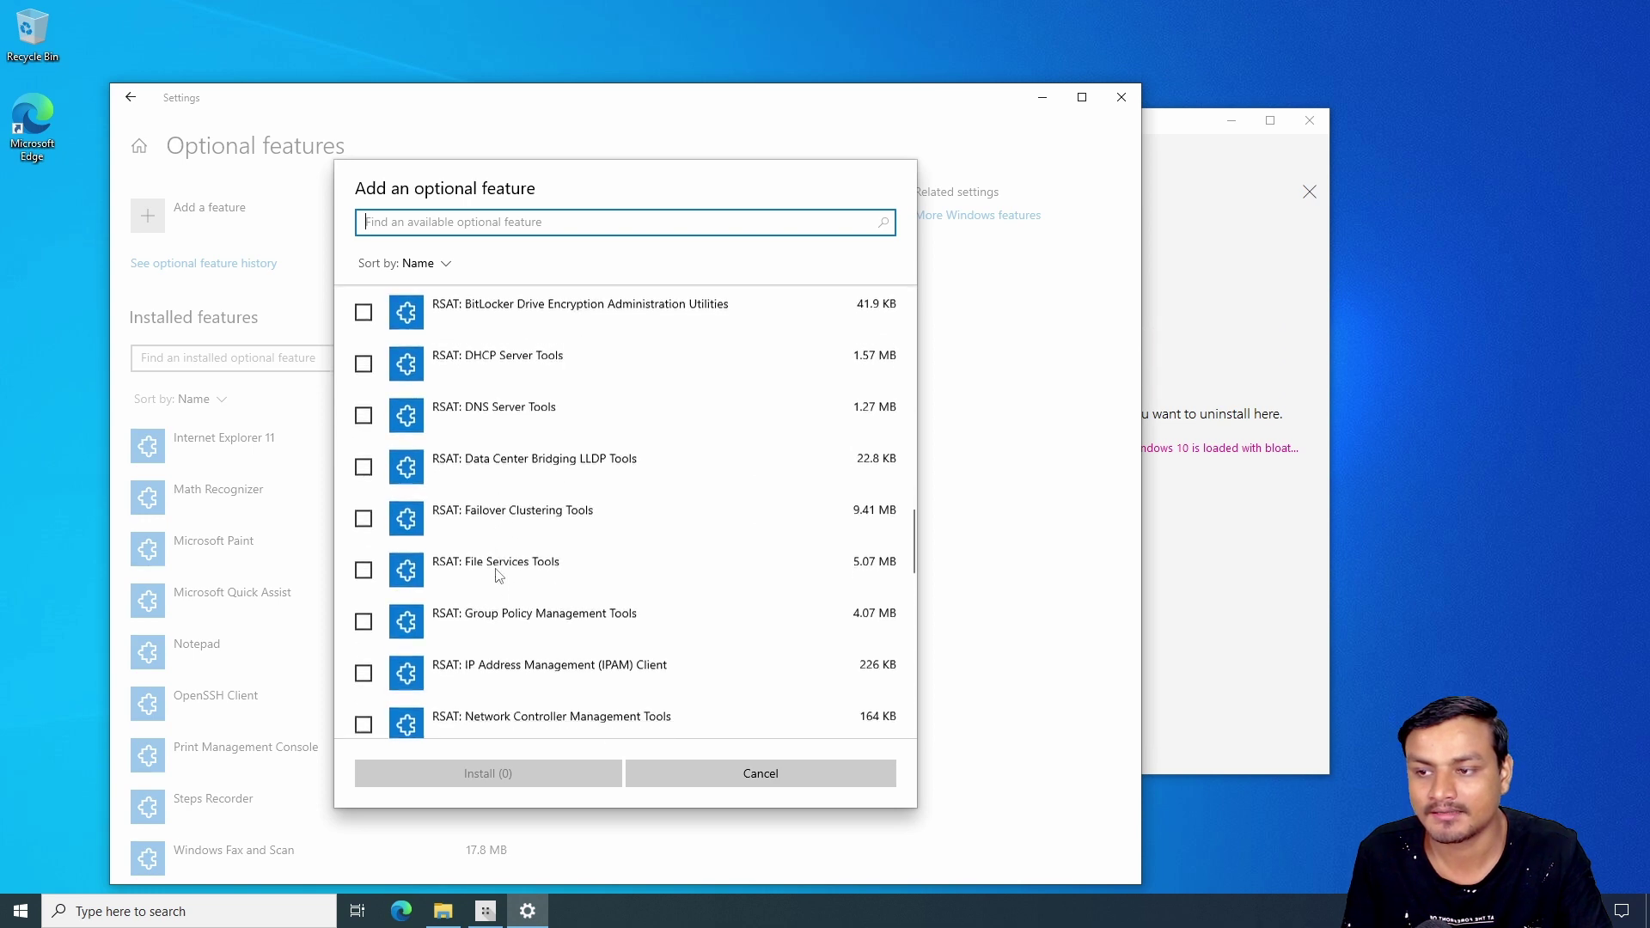
{"action": "scroll", "coordinate": [499, 574], "scroll_direction": "down", "scroll_amount": 15}
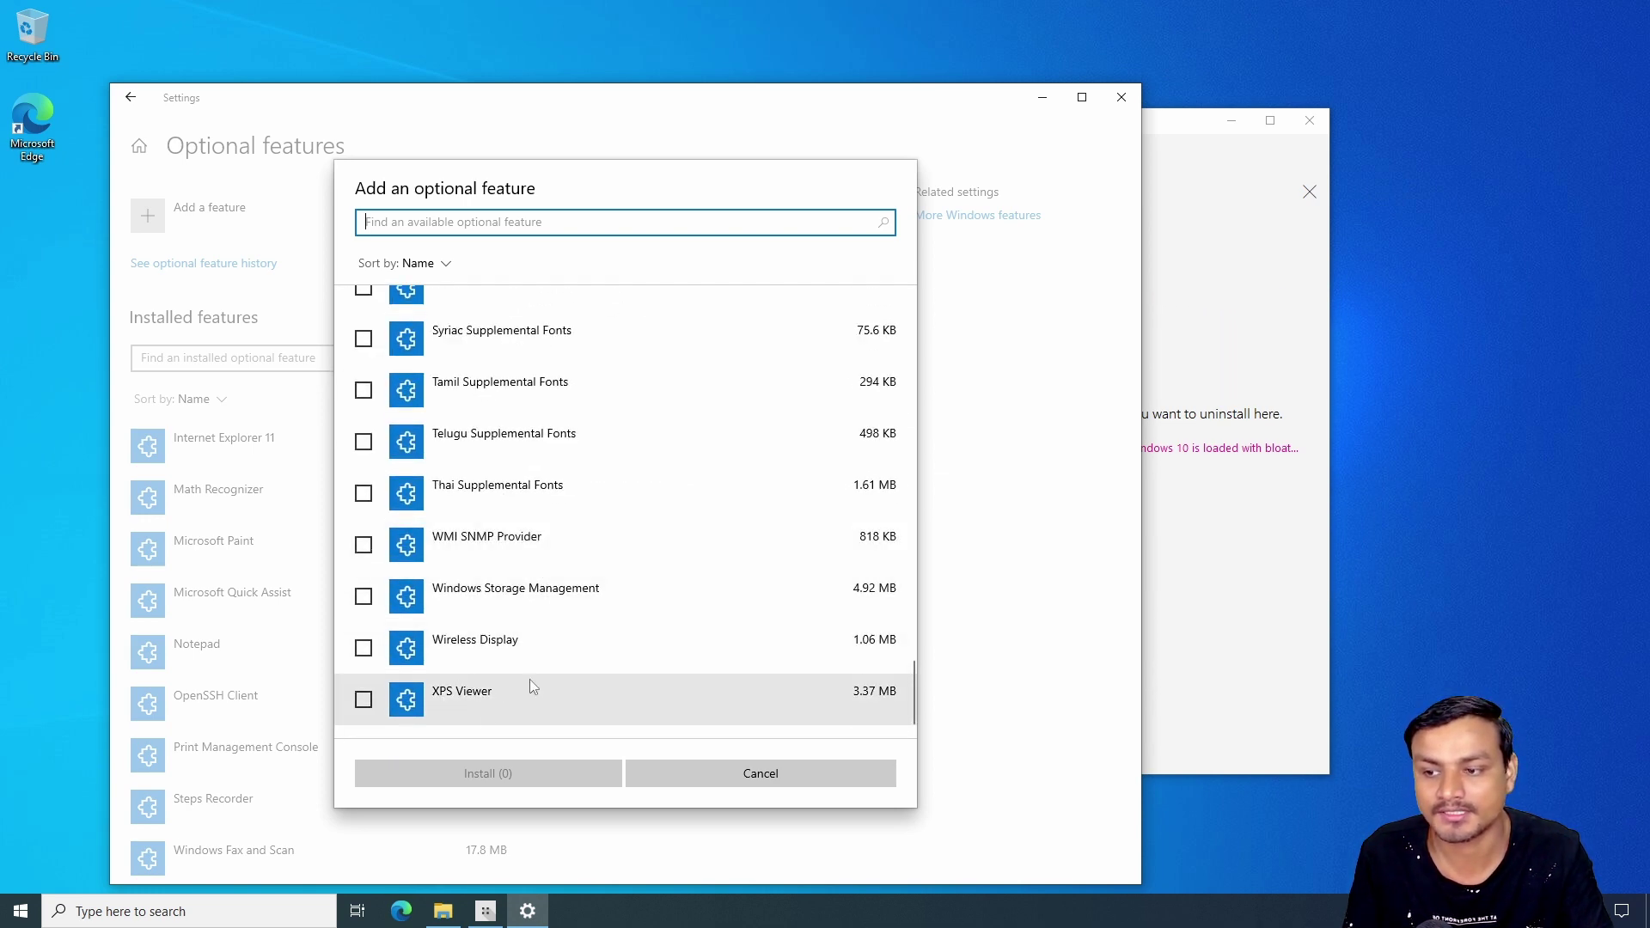
{"action": "left_click", "coordinate": [671, 778]}
Uninstall the WordPad optional feature.
{"action": "scroll", "coordinate": [275, 679], "scroll_direction": "down", "scroll_amount": 5}
{"action": "left_click", "coordinate": [275, 713]}
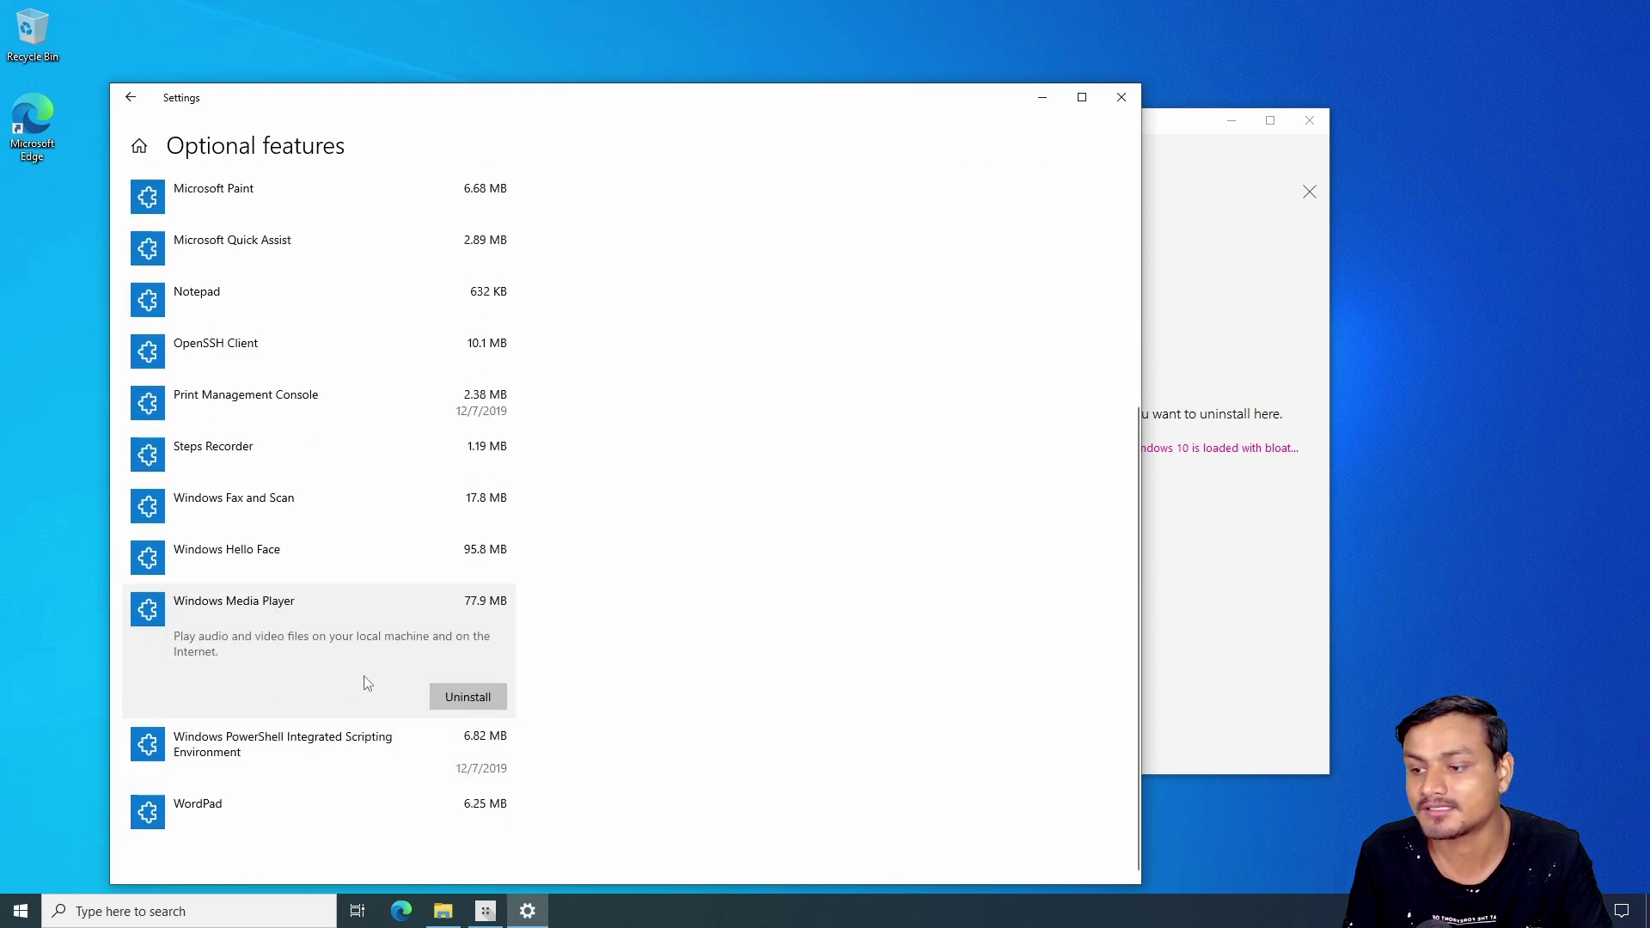
{"action": "left_click", "coordinate": [331, 805]}
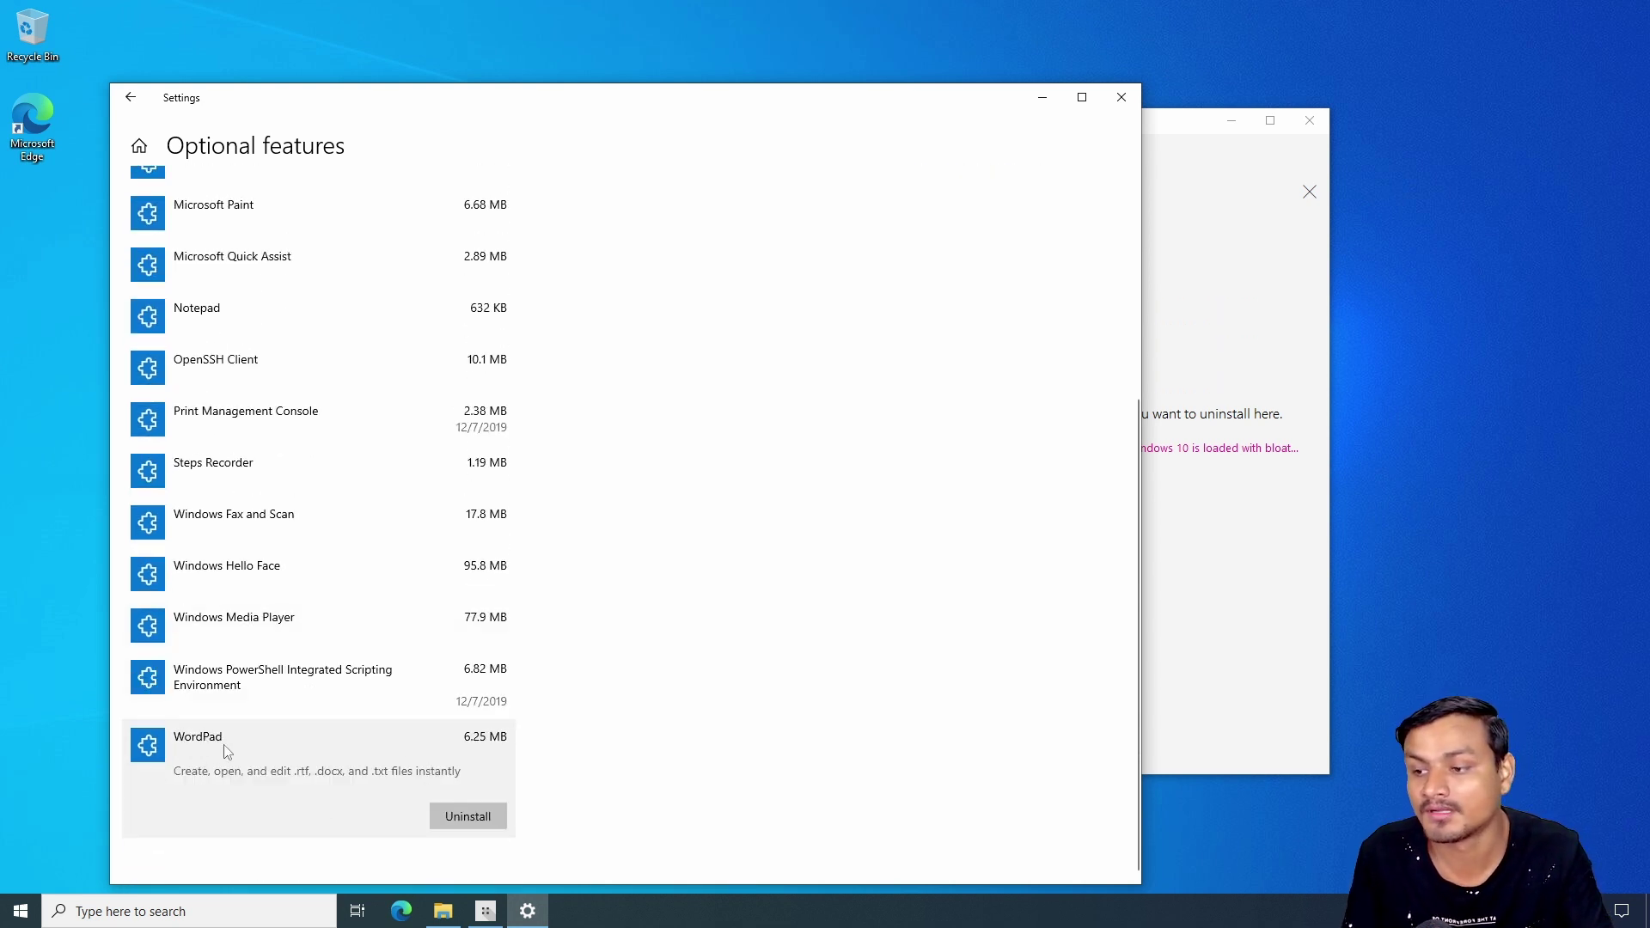
{"action": "left_click", "coordinate": [468, 817]}
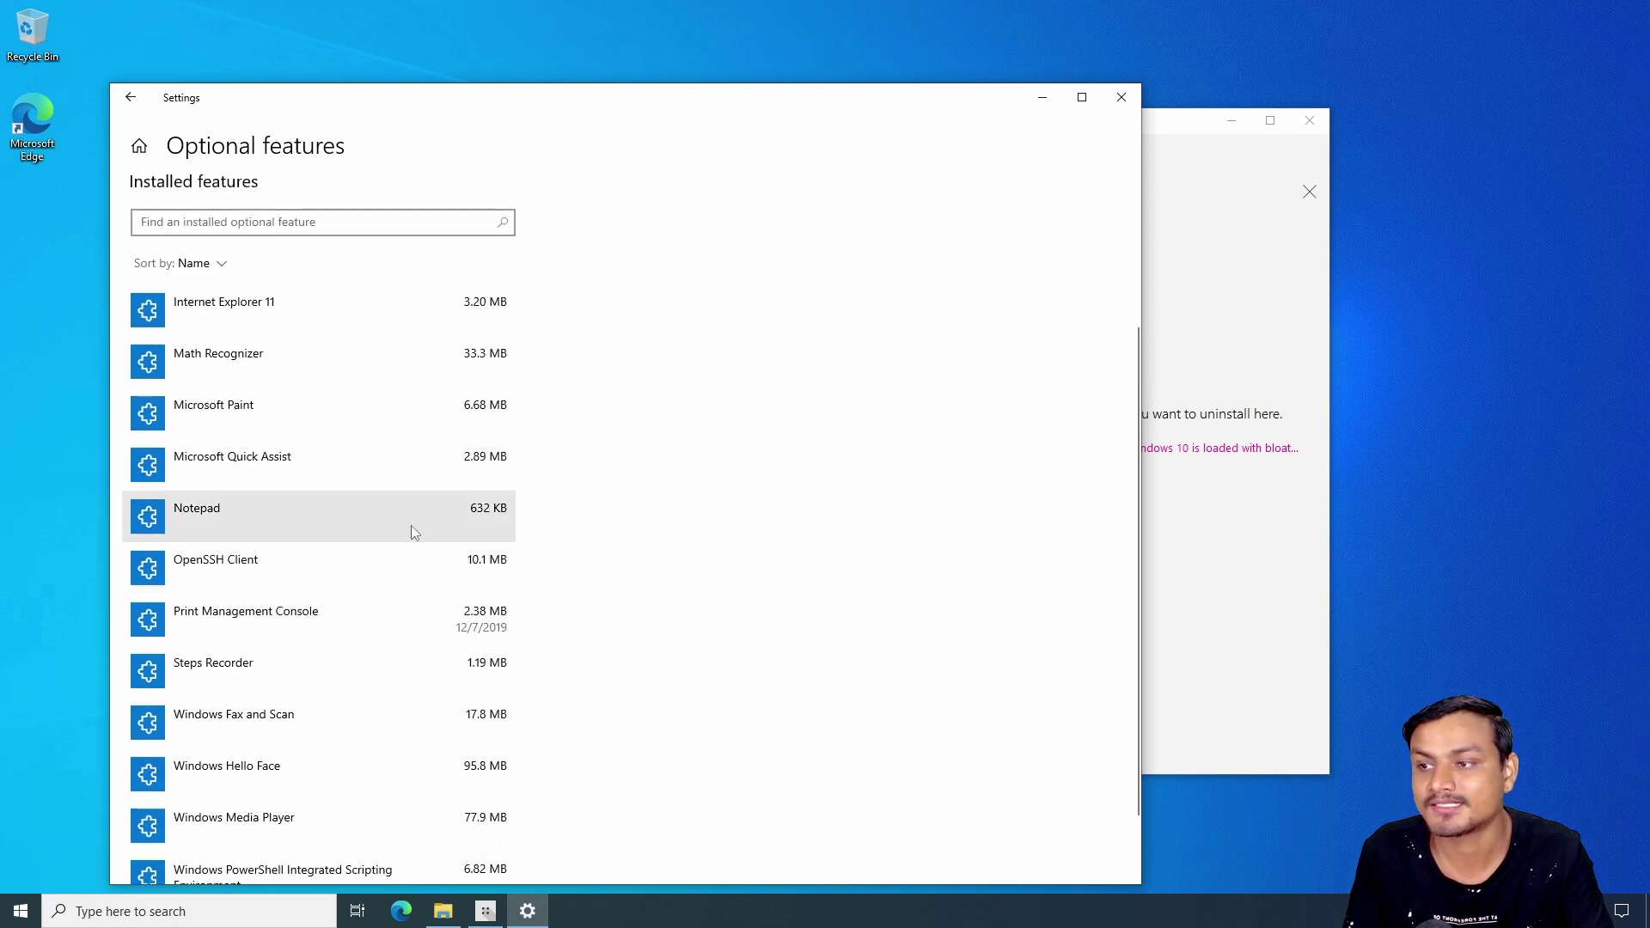
{"action": "left_click", "coordinate": [21, 911]}
{"action": "left_click", "coordinate": [398, 626]}
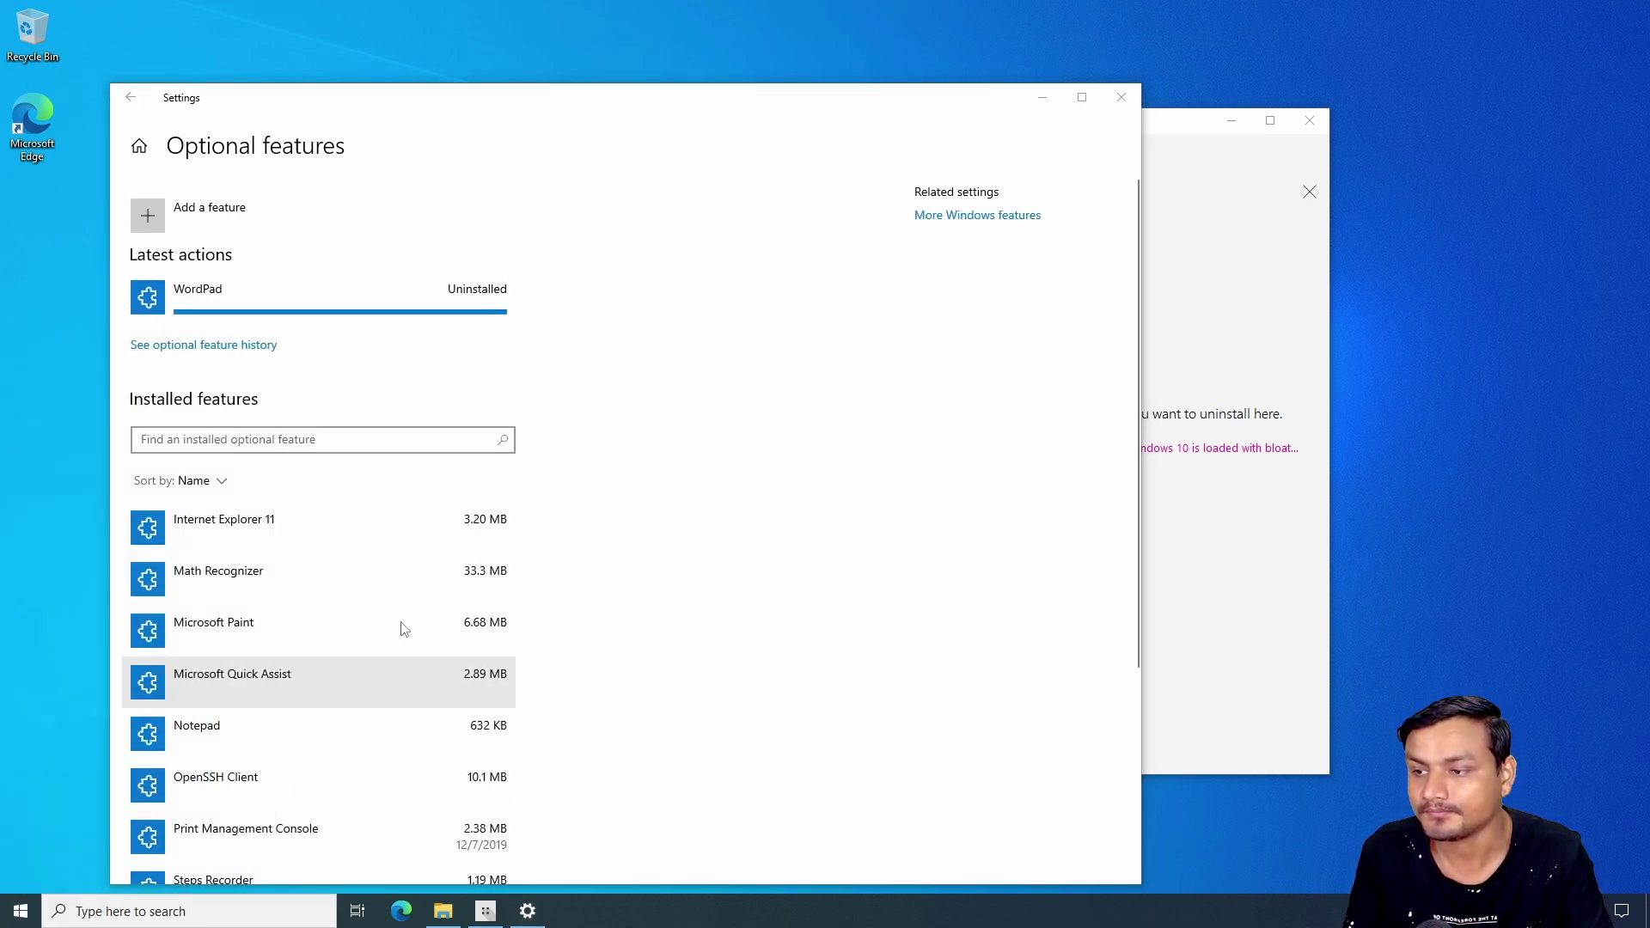
Expand Notepad in the installed optional features, check its entry in Start, and uninstall it.
{"action": "scroll", "coordinate": [466, 590], "scroll_direction": "down", "scroll_amount": 2}
{"action": "left_click", "coordinate": [385, 514]}
{"action": "left_click", "coordinate": [21, 911]}
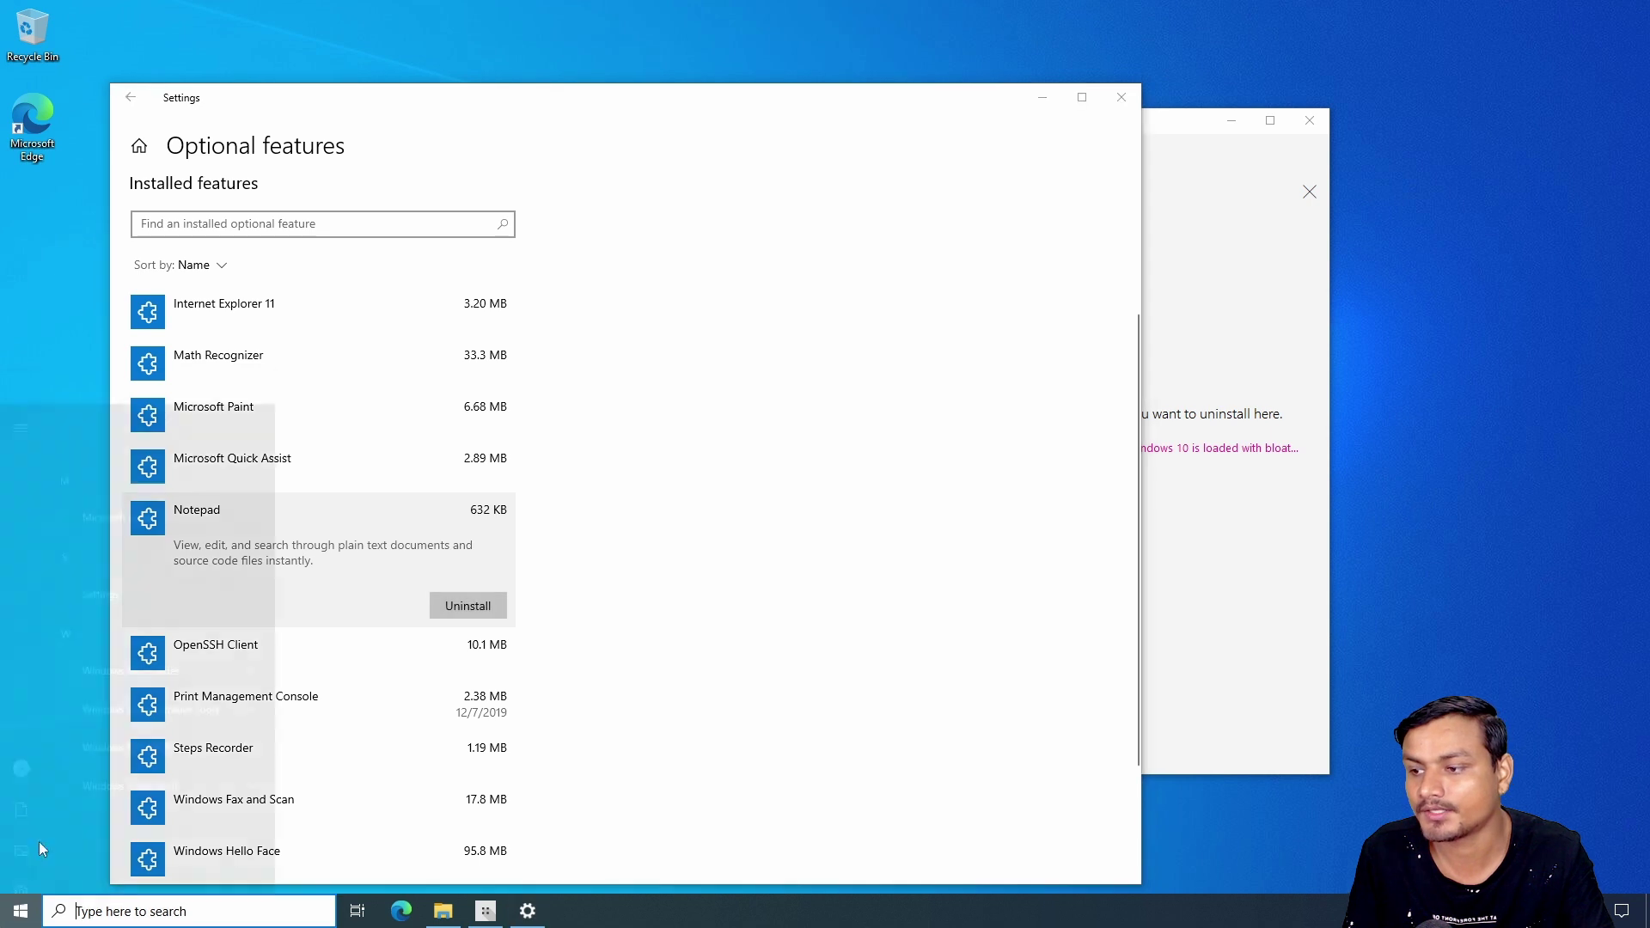
{"action": "left_click", "coordinate": [209, 529]}
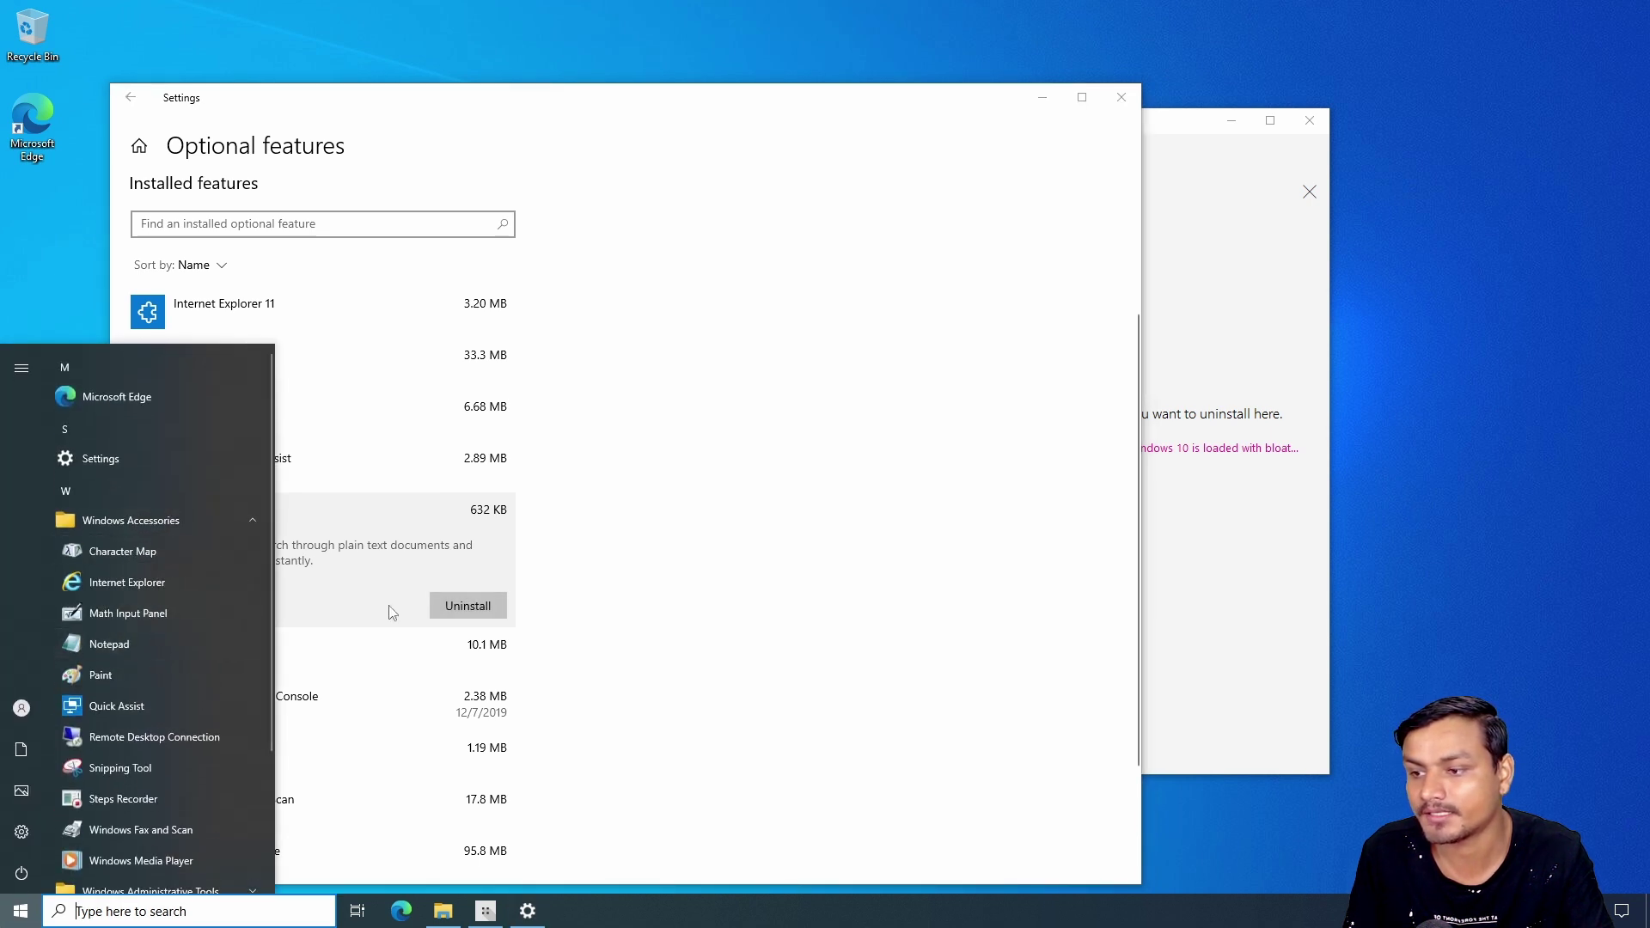
{"action": "left_click", "coordinate": [468, 606]}
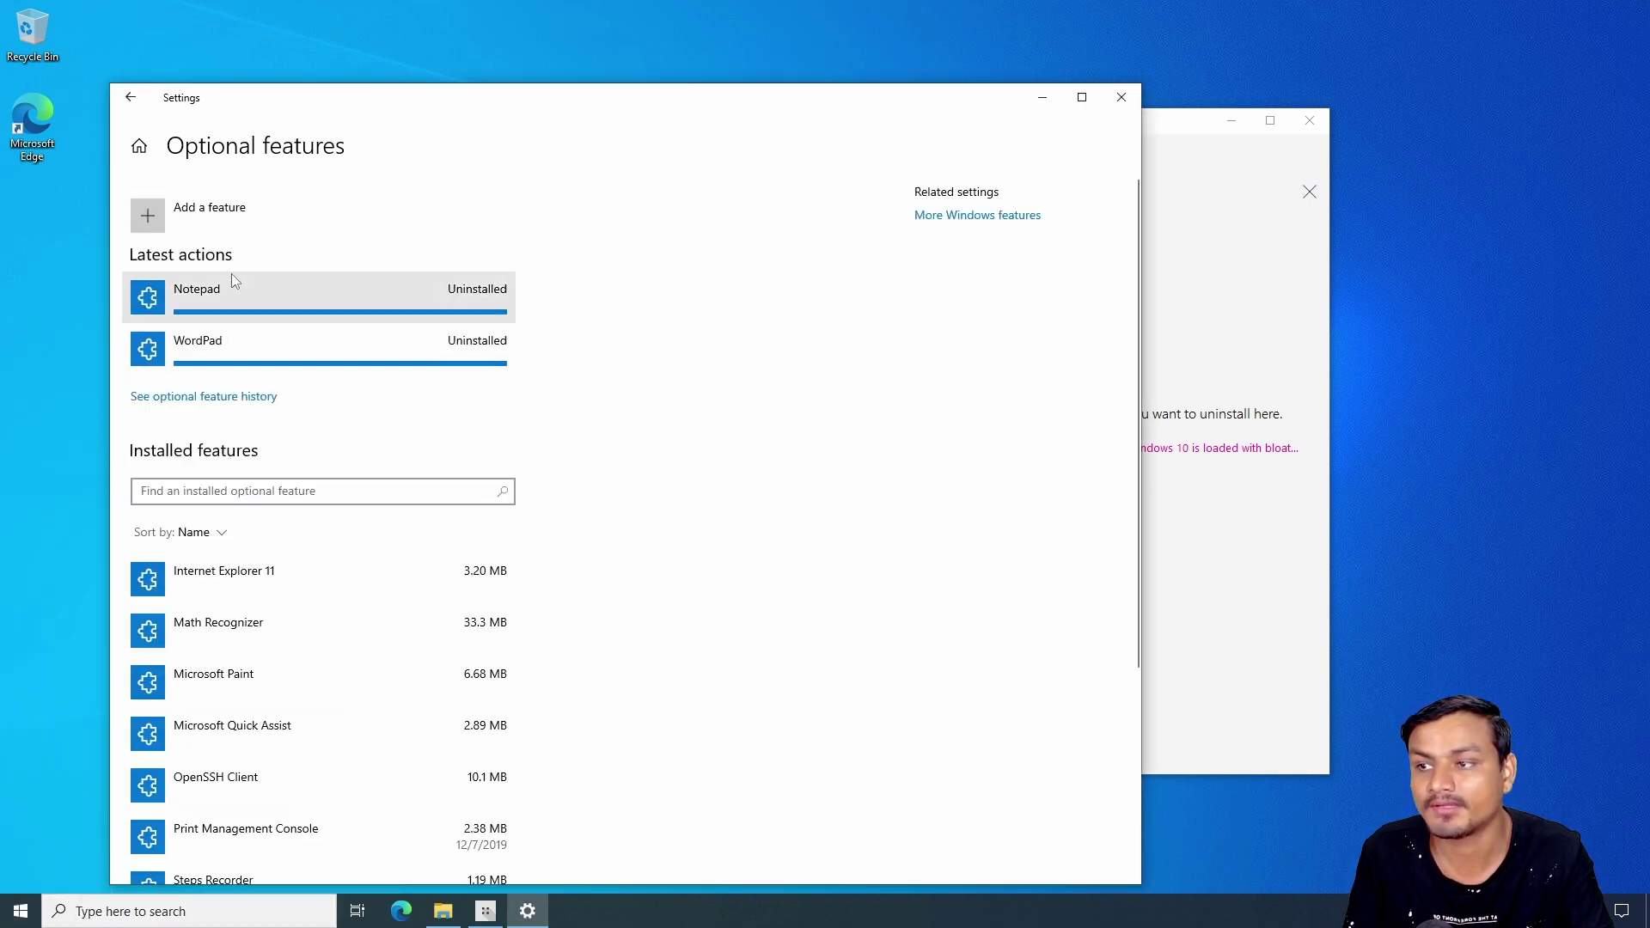
Open the list of addable optional features, examine the Windows Accessories folder in Start for remaining programs, and cancel the list.
{"action": "left_click", "coordinate": [209, 216]}
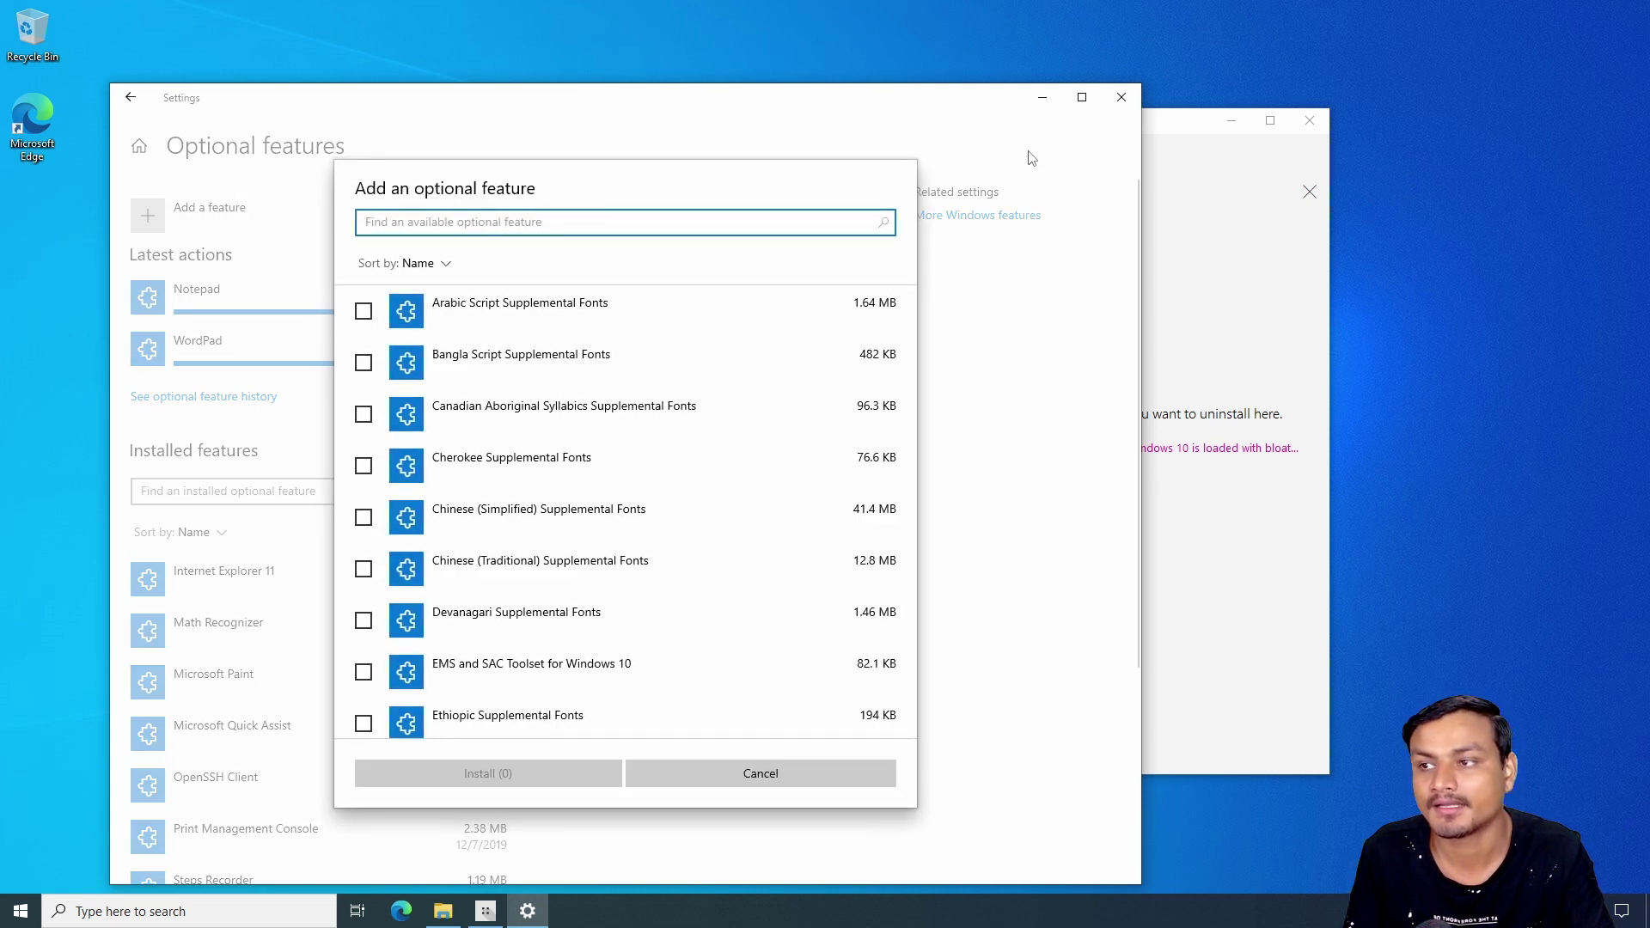
{"action": "left_click", "coordinate": [21, 911]}
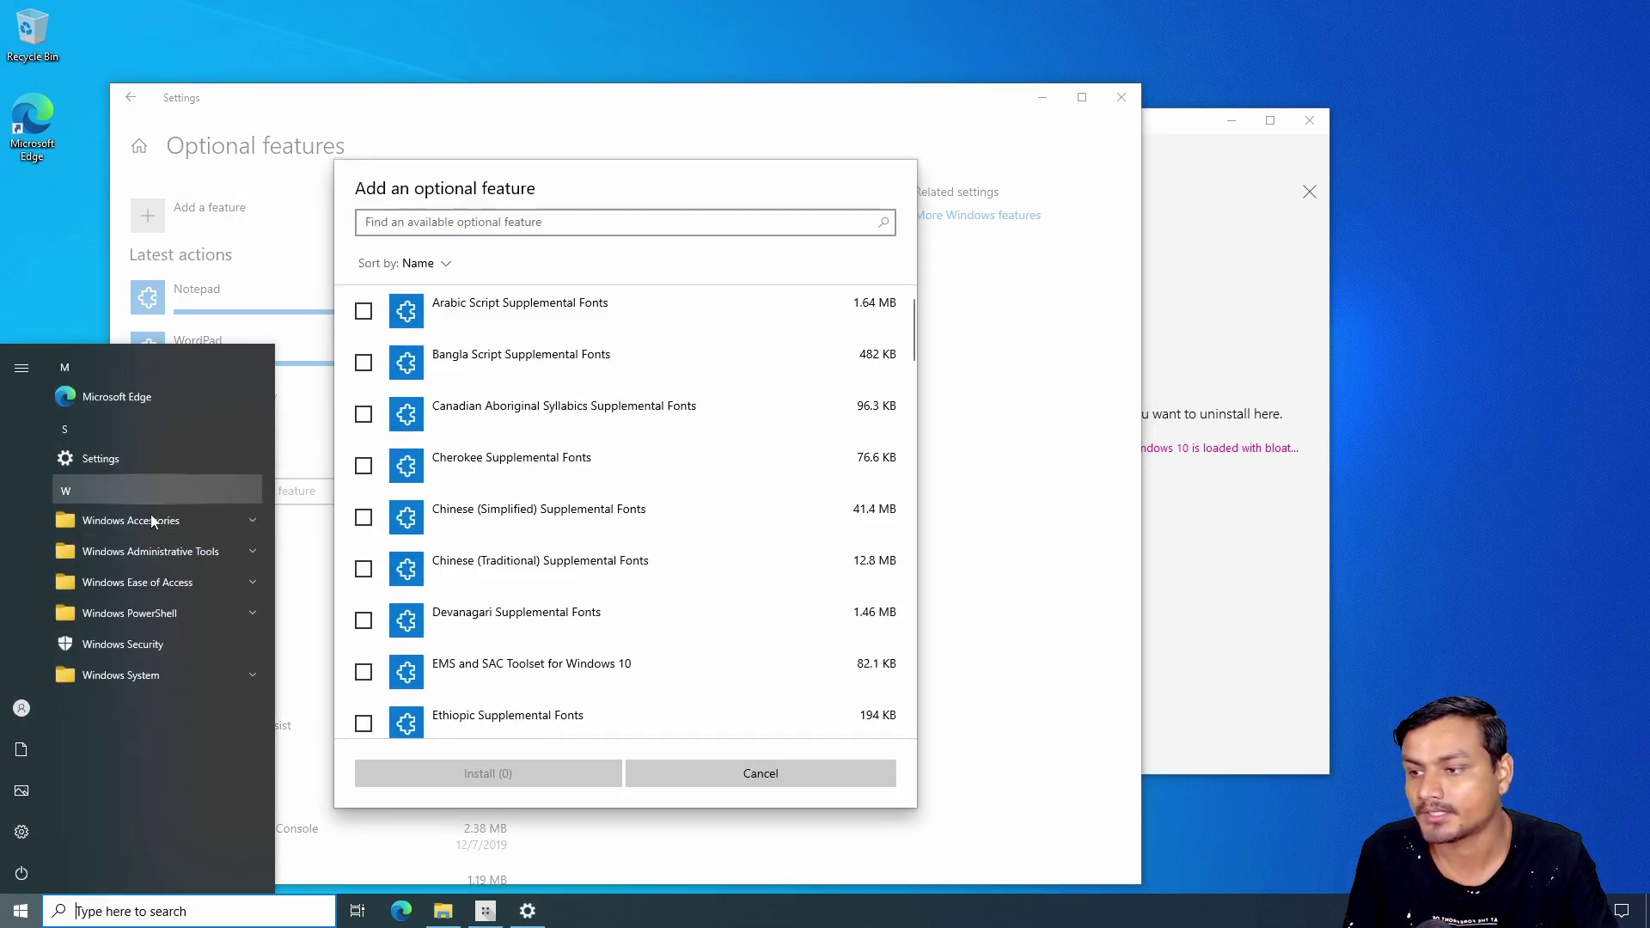
{"action": "left_click", "coordinate": [152, 520]}
{"action": "left_click", "coordinate": [151, 520]}
{"action": "left_click", "coordinate": [146, 521]}
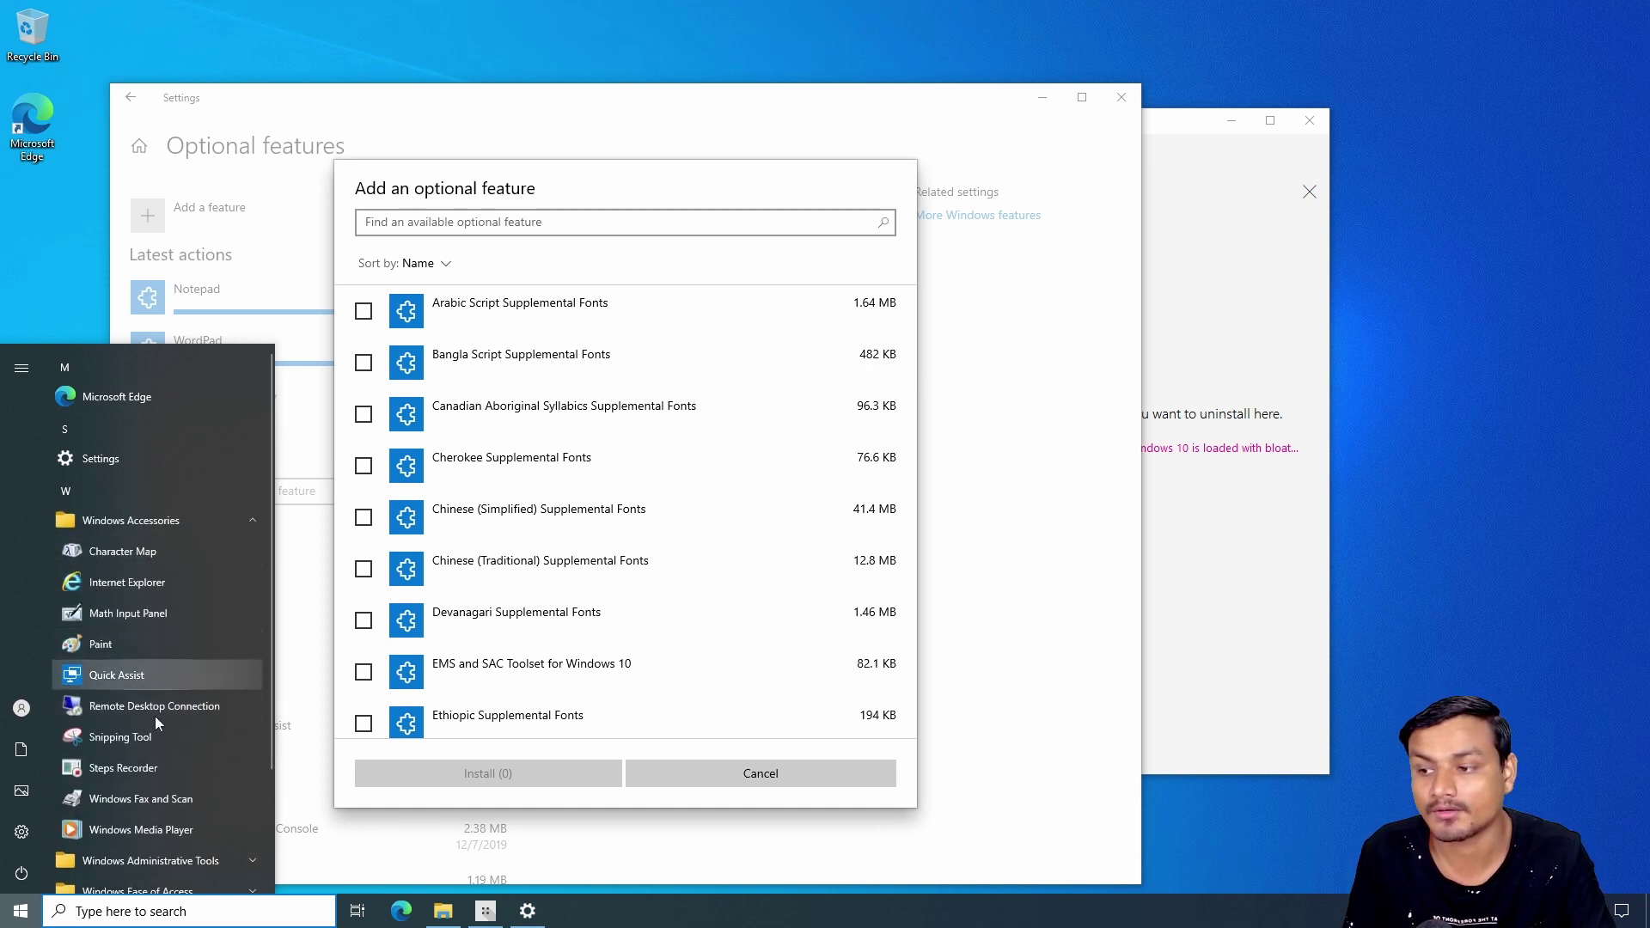
{"action": "scroll", "coordinate": [156, 722], "scroll_direction": "down", "scroll_amount": 3}
{"action": "left_click", "coordinate": [1011, 420]}
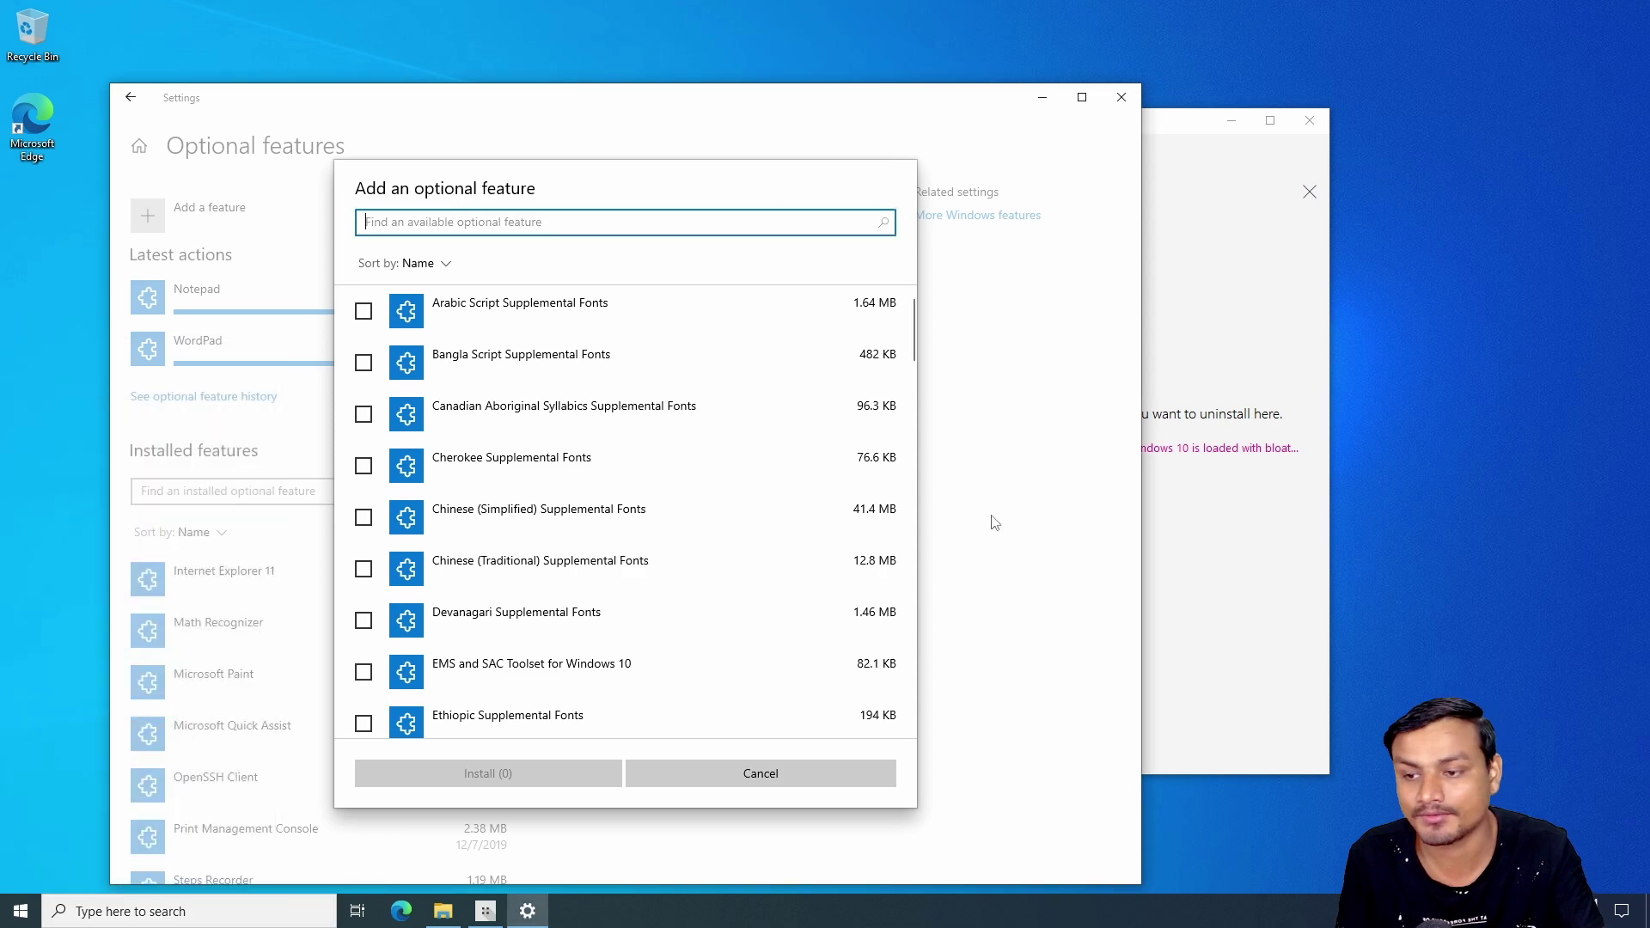
{"action": "left_click", "coordinate": [781, 769]}
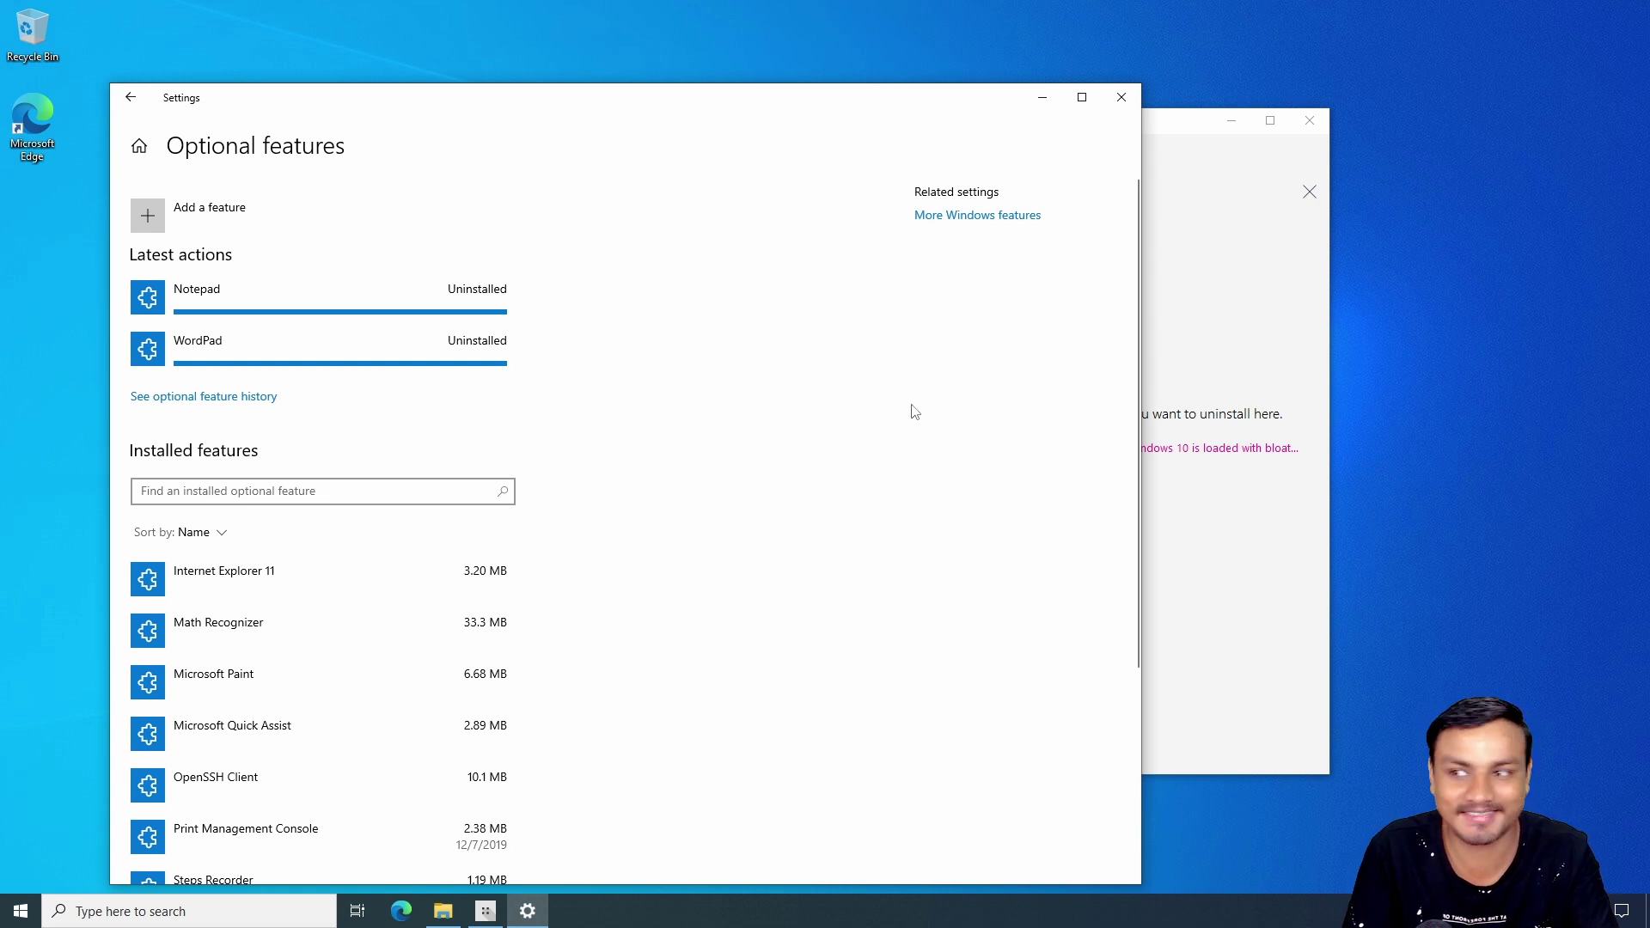
Uninstall the Internet Explorer 11 optional feature.
{"action": "scroll", "coordinate": [441, 560], "scroll_direction": "down", "scroll_amount": 3}
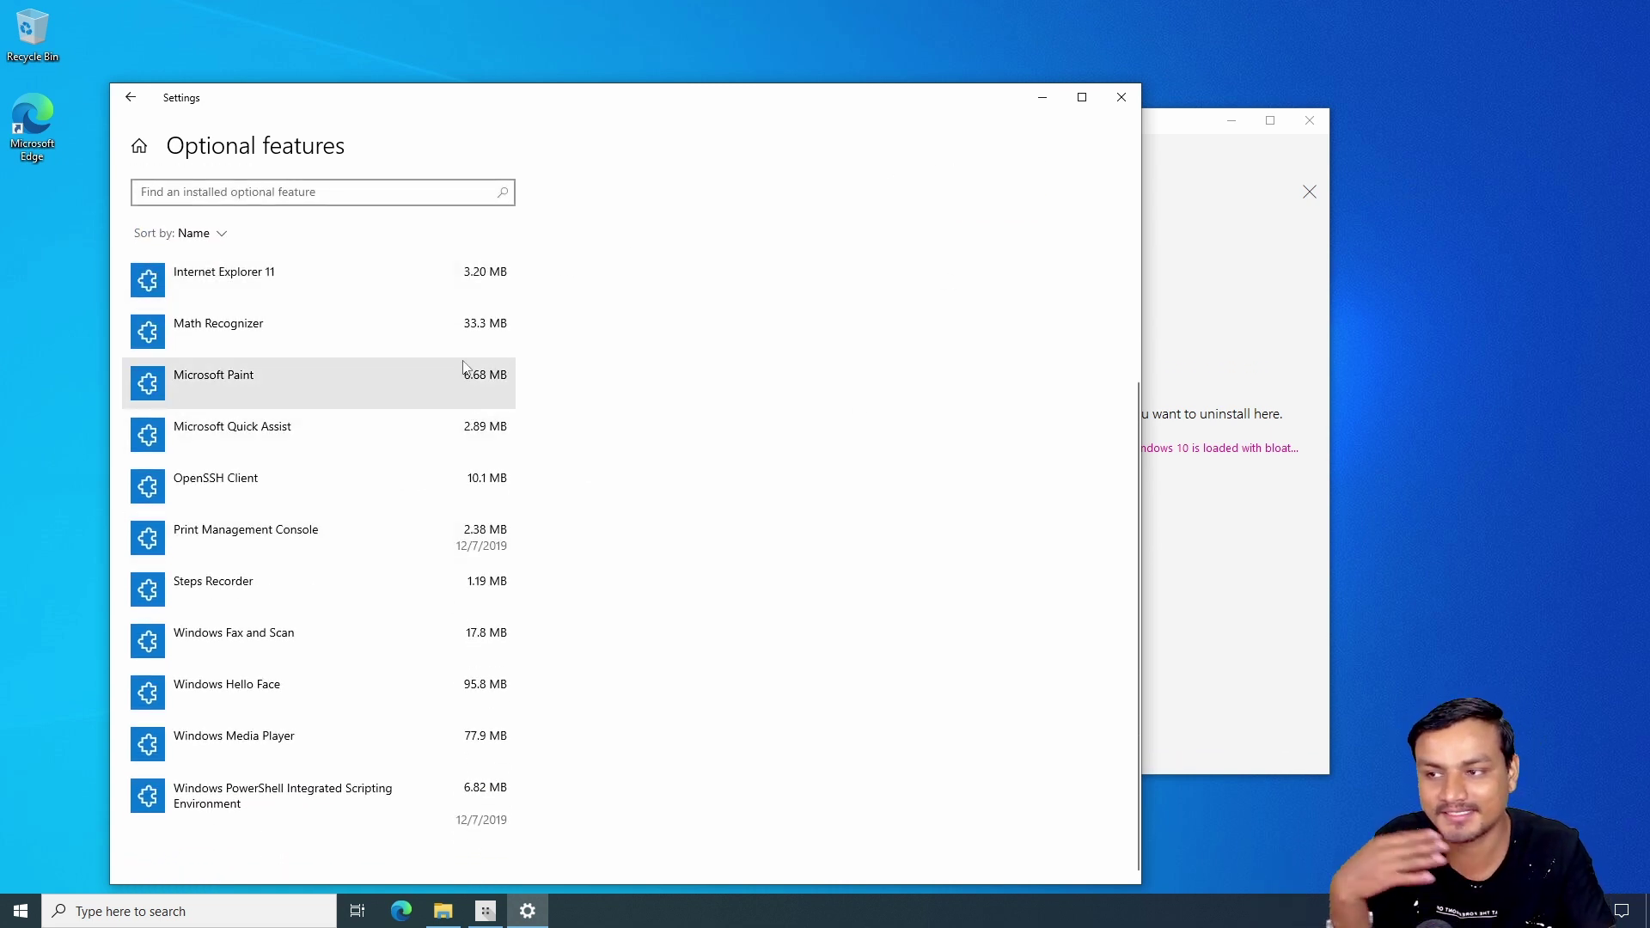
{"action": "left_click", "coordinate": [464, 277]}
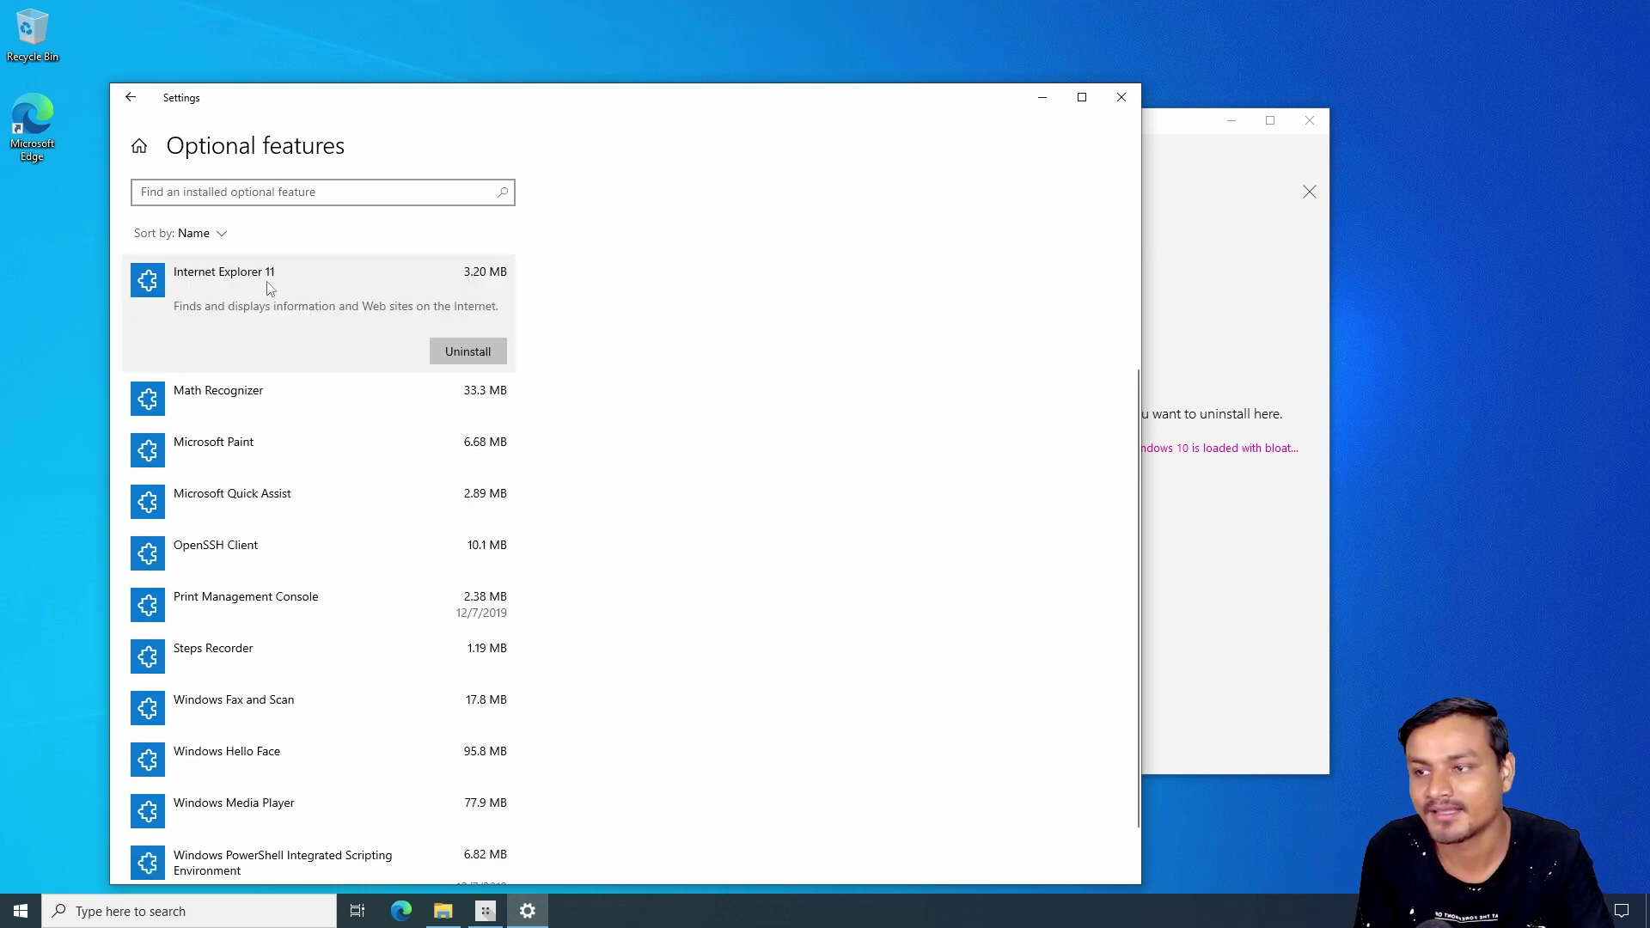
{"action": "left_click", "coordinate": [467, 351]}
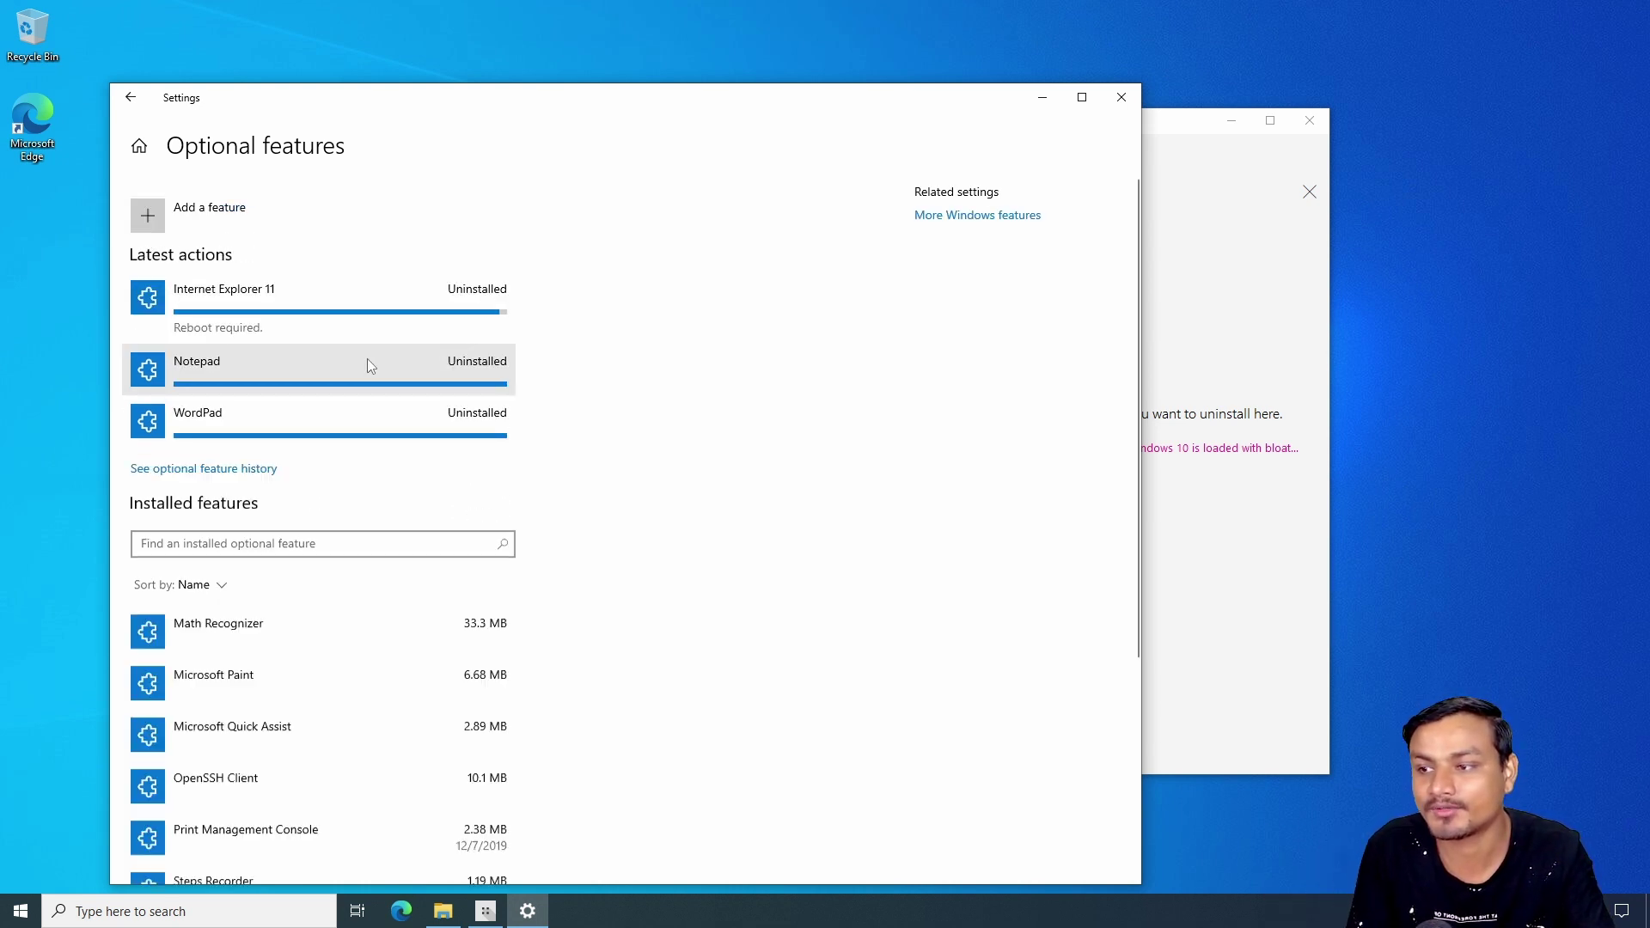
Launch Internet Explorer from the Windows Accessories folder in Start to test whether it still runs, and close it.
{"action": "key", "text": "super"}
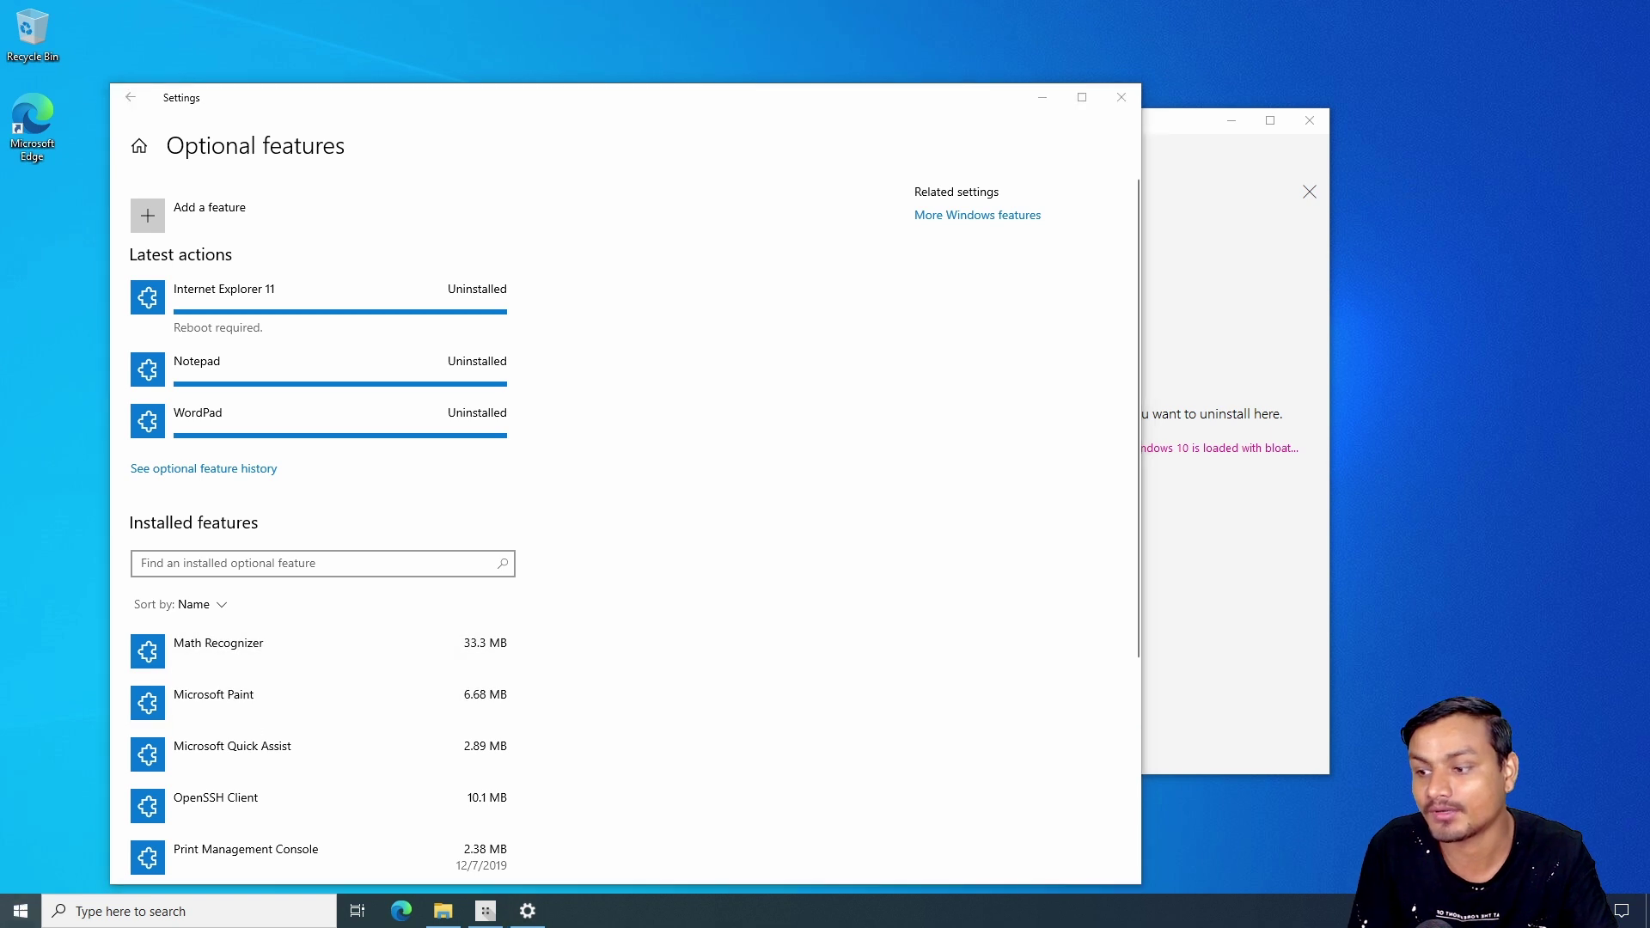
{"action": "left_click", "coordinate": [176, 517]}
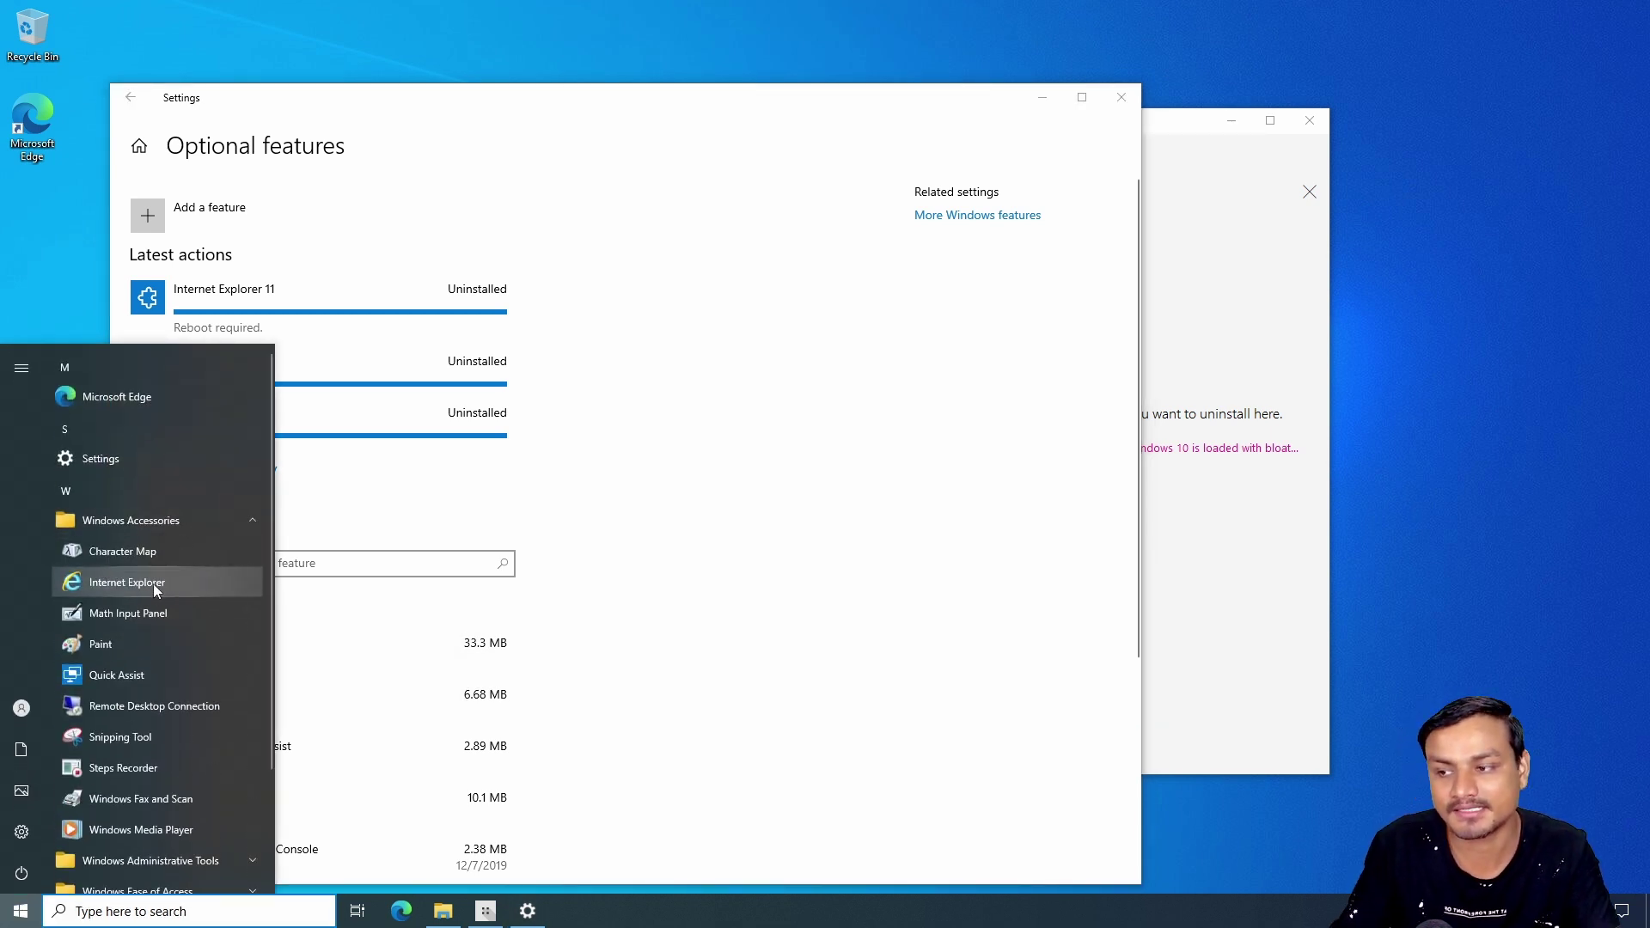
{"action": "left_click", "coordinate": [153, 584]}
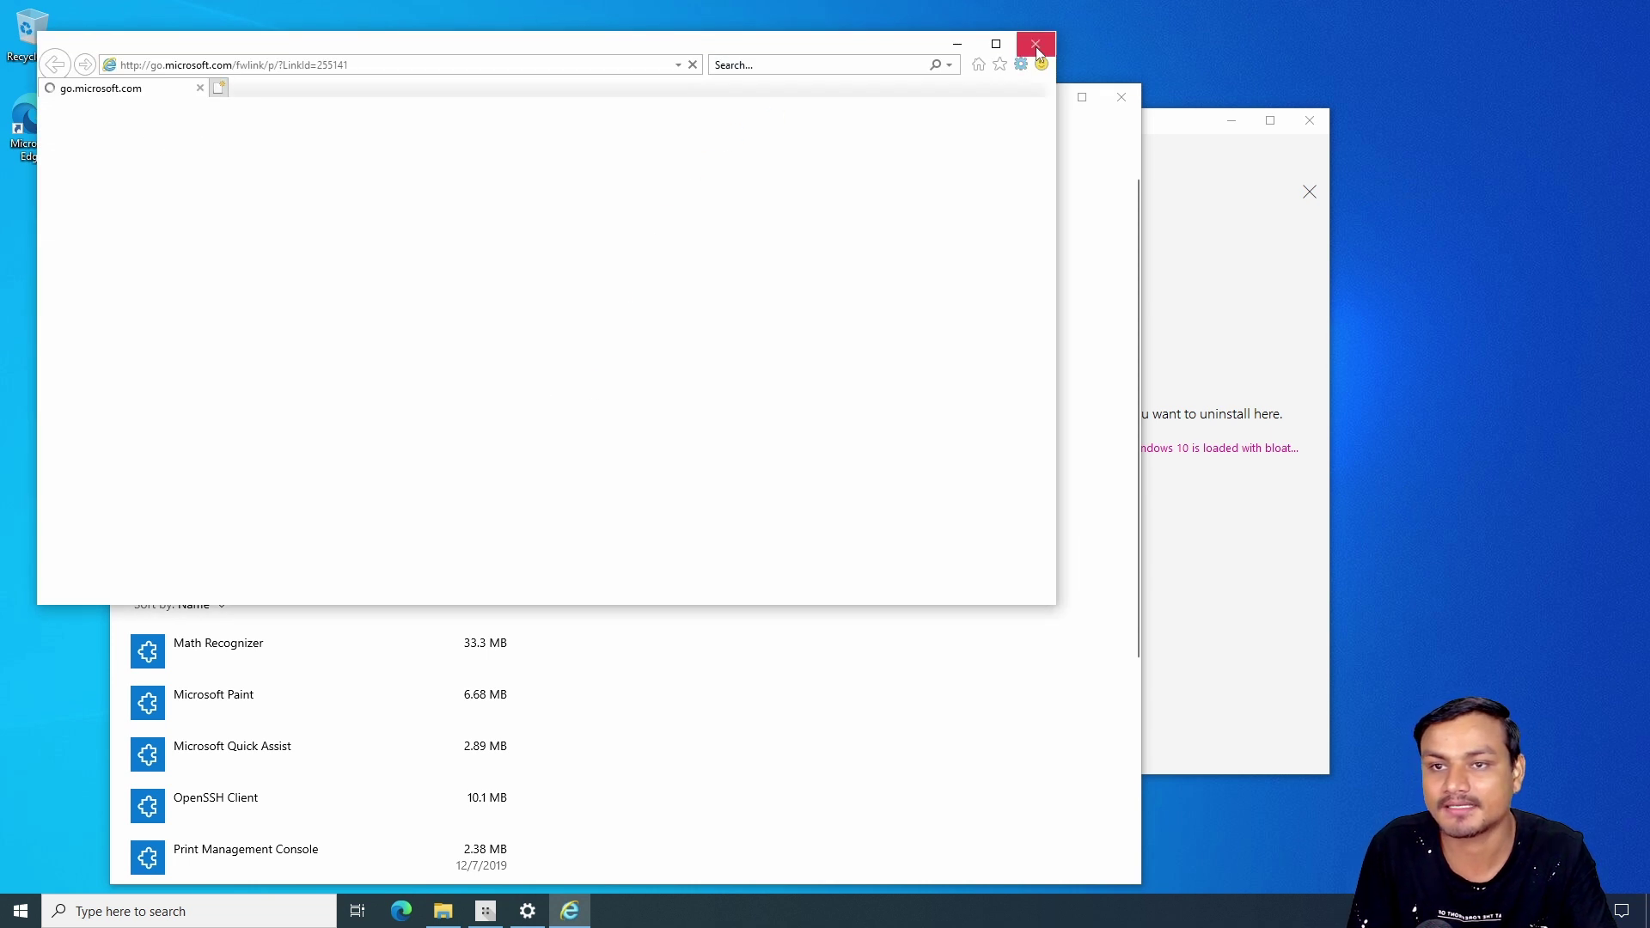
{"action": "left_click", "coordinate": [1035, 47]}
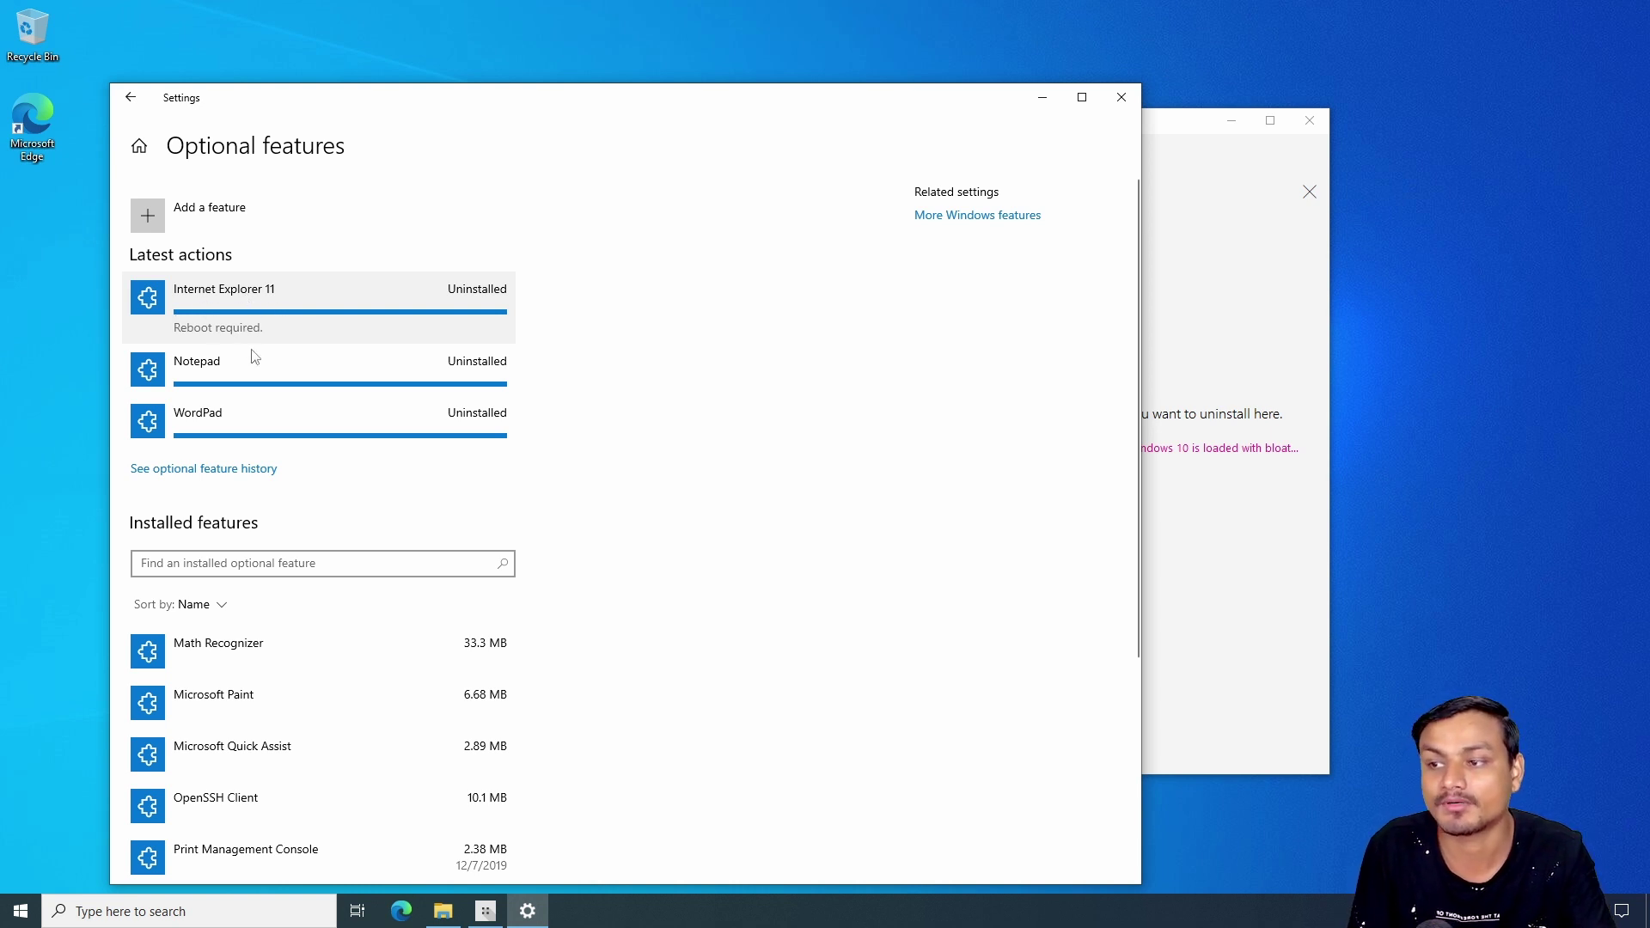
View the Print Management Console details among the installed optional features and switch to Bloatbox.
{"action": "scroll", "coordinate": [350, 604], "scroll_direction": "down", "scroll_amount": 3}
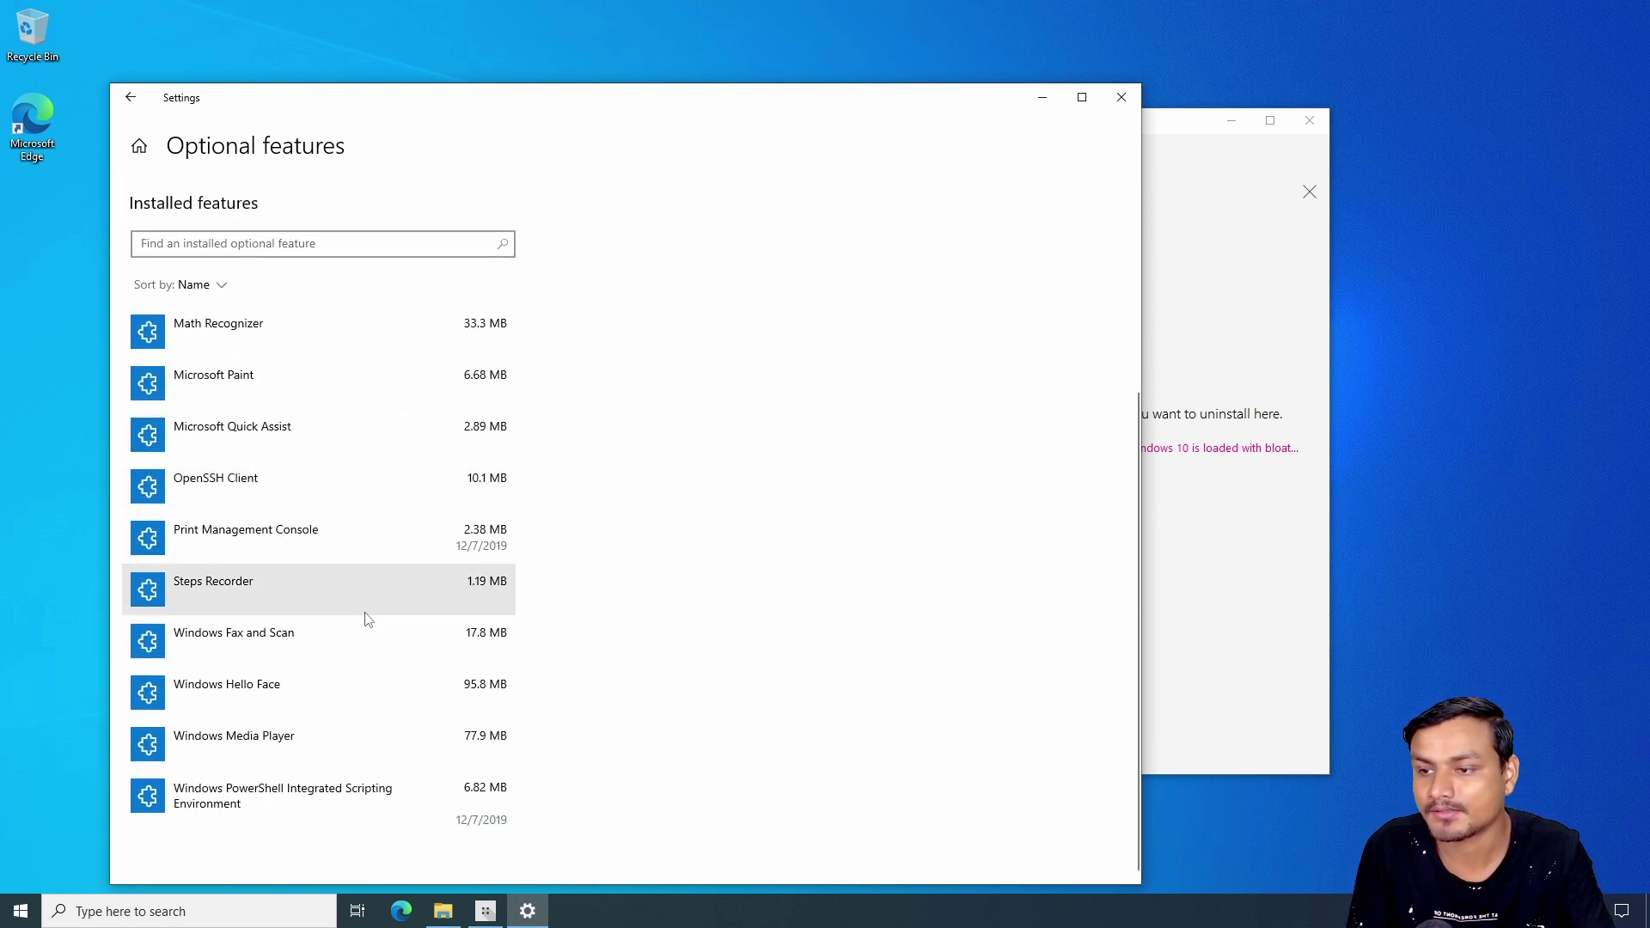
{"action": "left_click", "coordinate": [421, 540]}
{"action": "scroll", "coordinate": [324, 619], "scroll_direction": "down", "scroll_amount": 2}
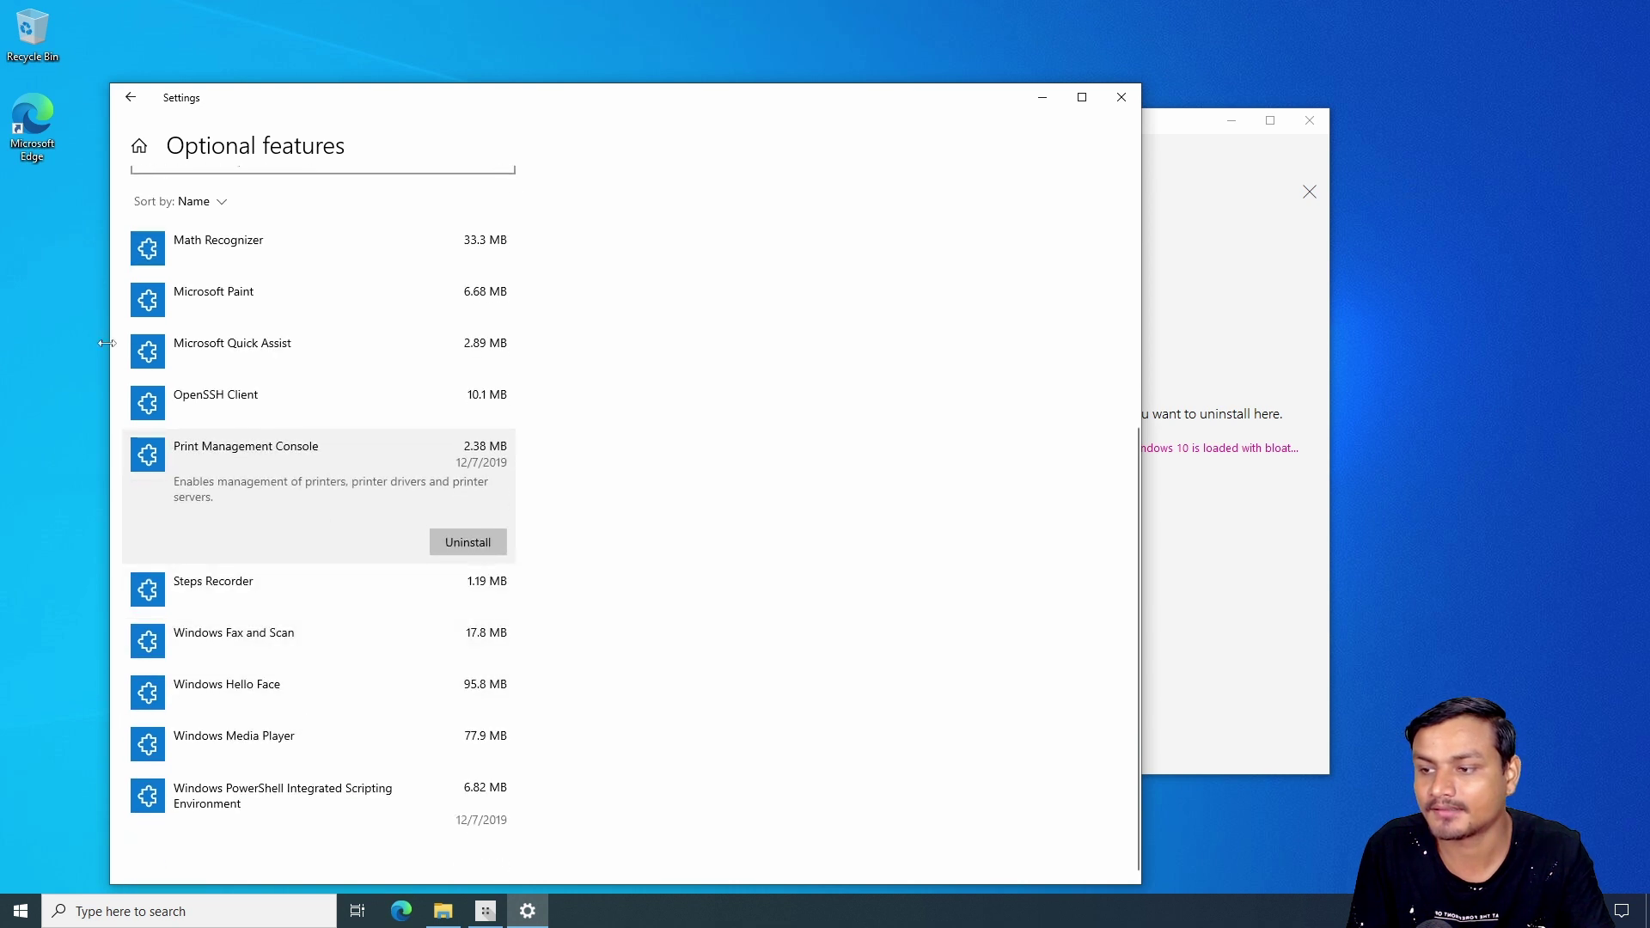
{"action": "key", "text": "alt+Tab"}
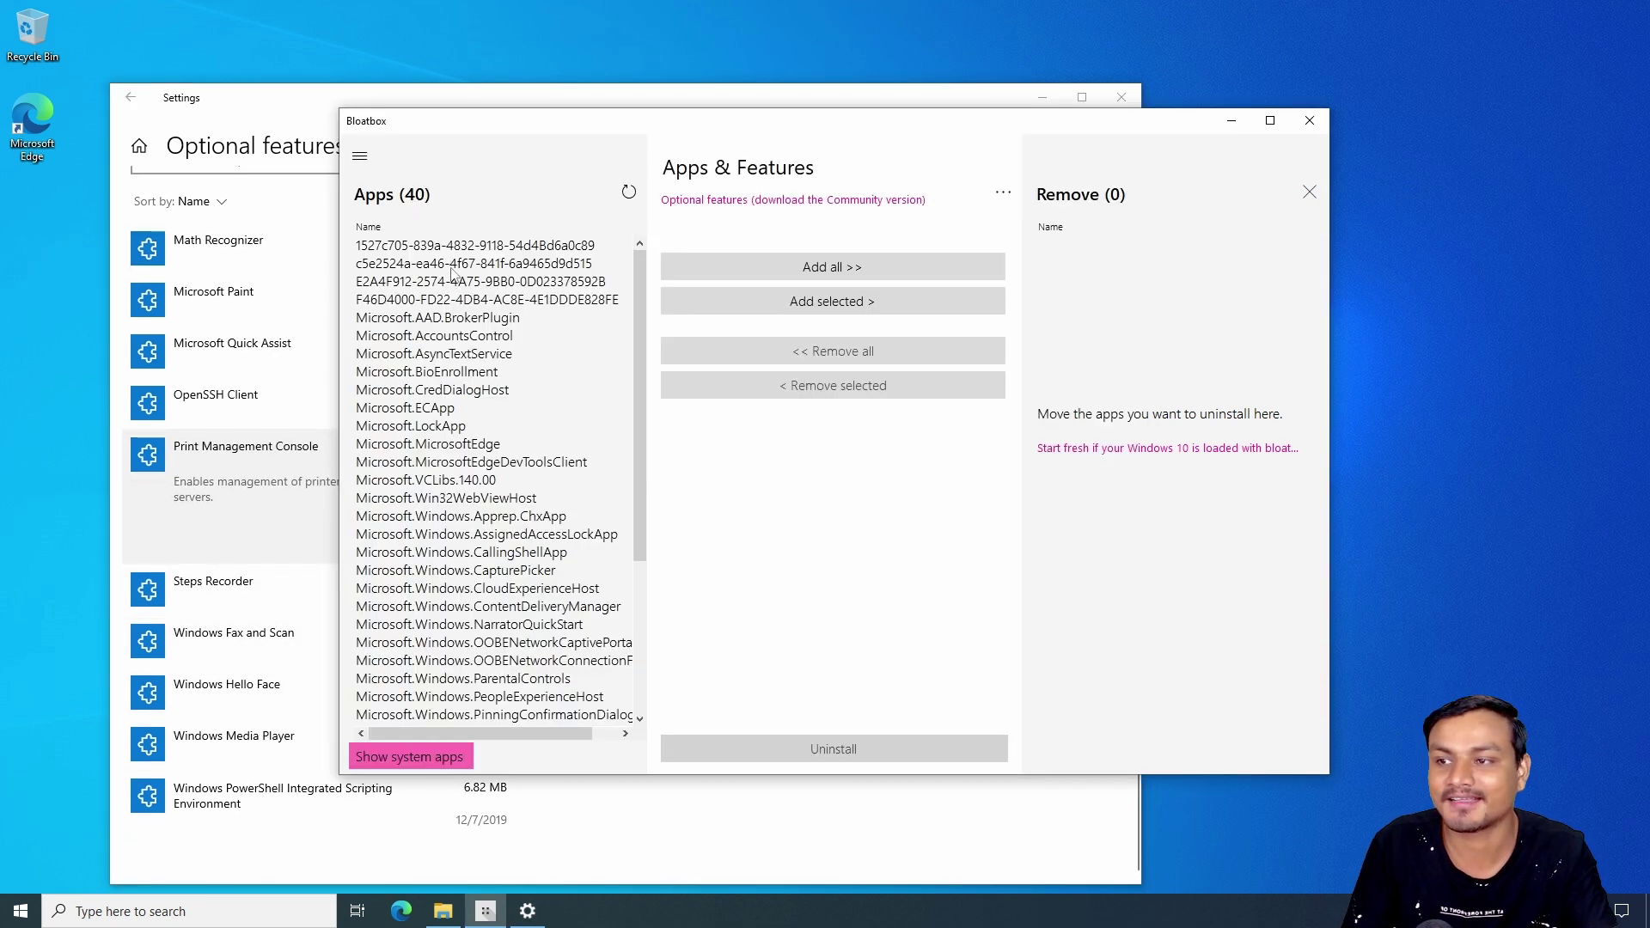
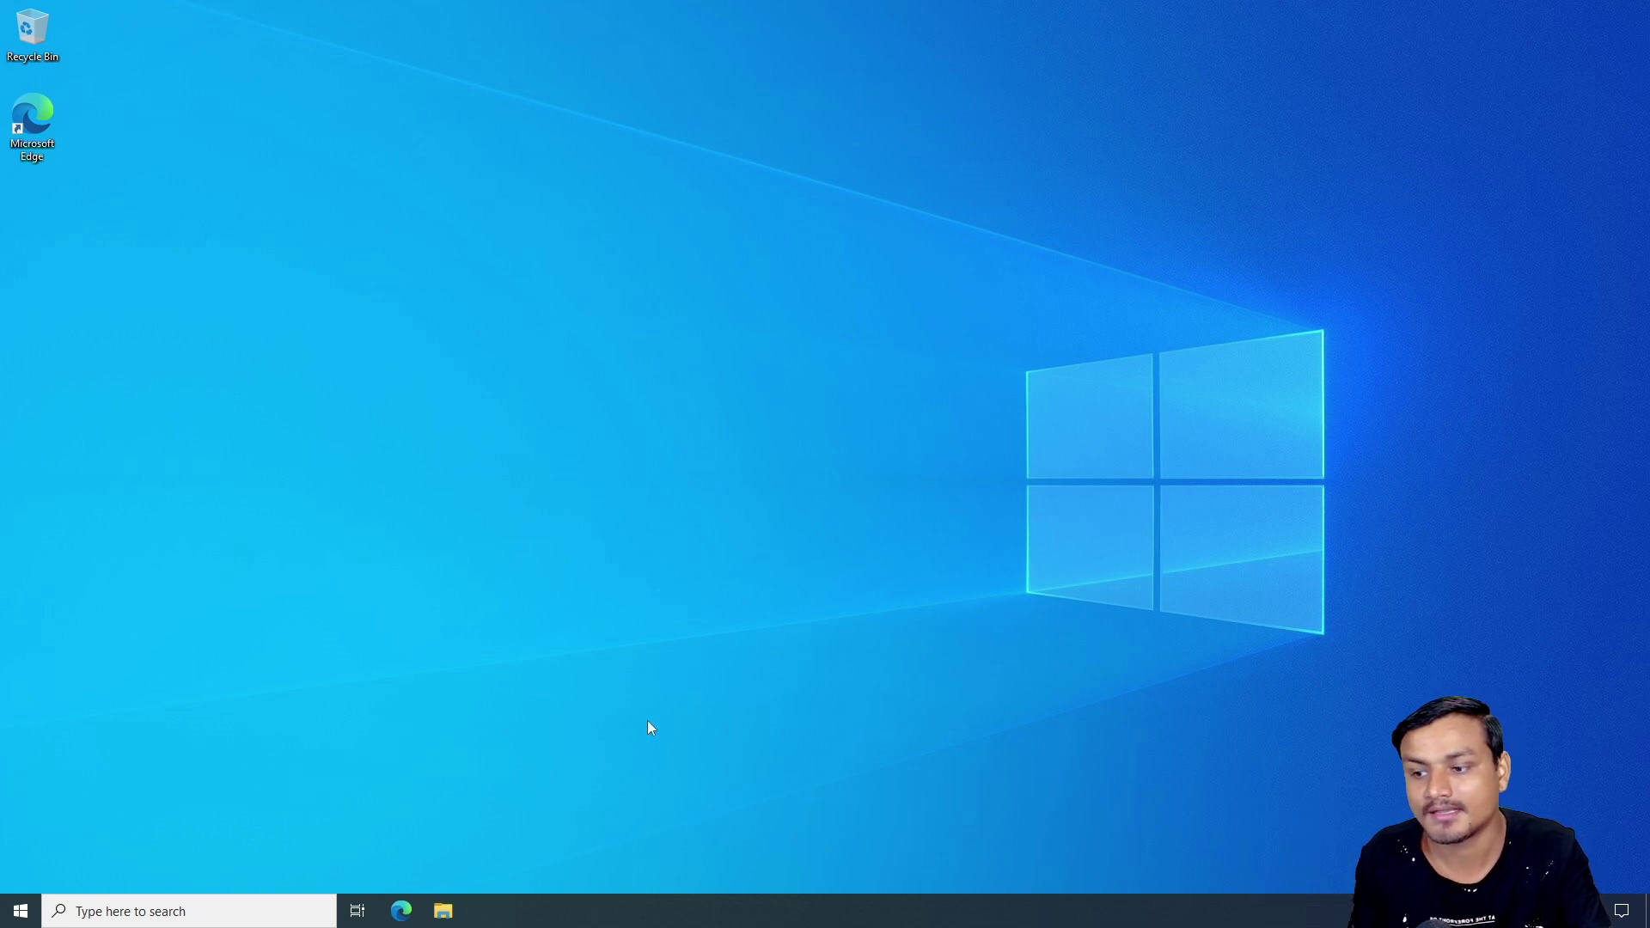
Review the cleaned app list in Start, launch Microsoft Edge, and view the Start list again.
{"action": "left_click", "coordinate": [21, 912]}
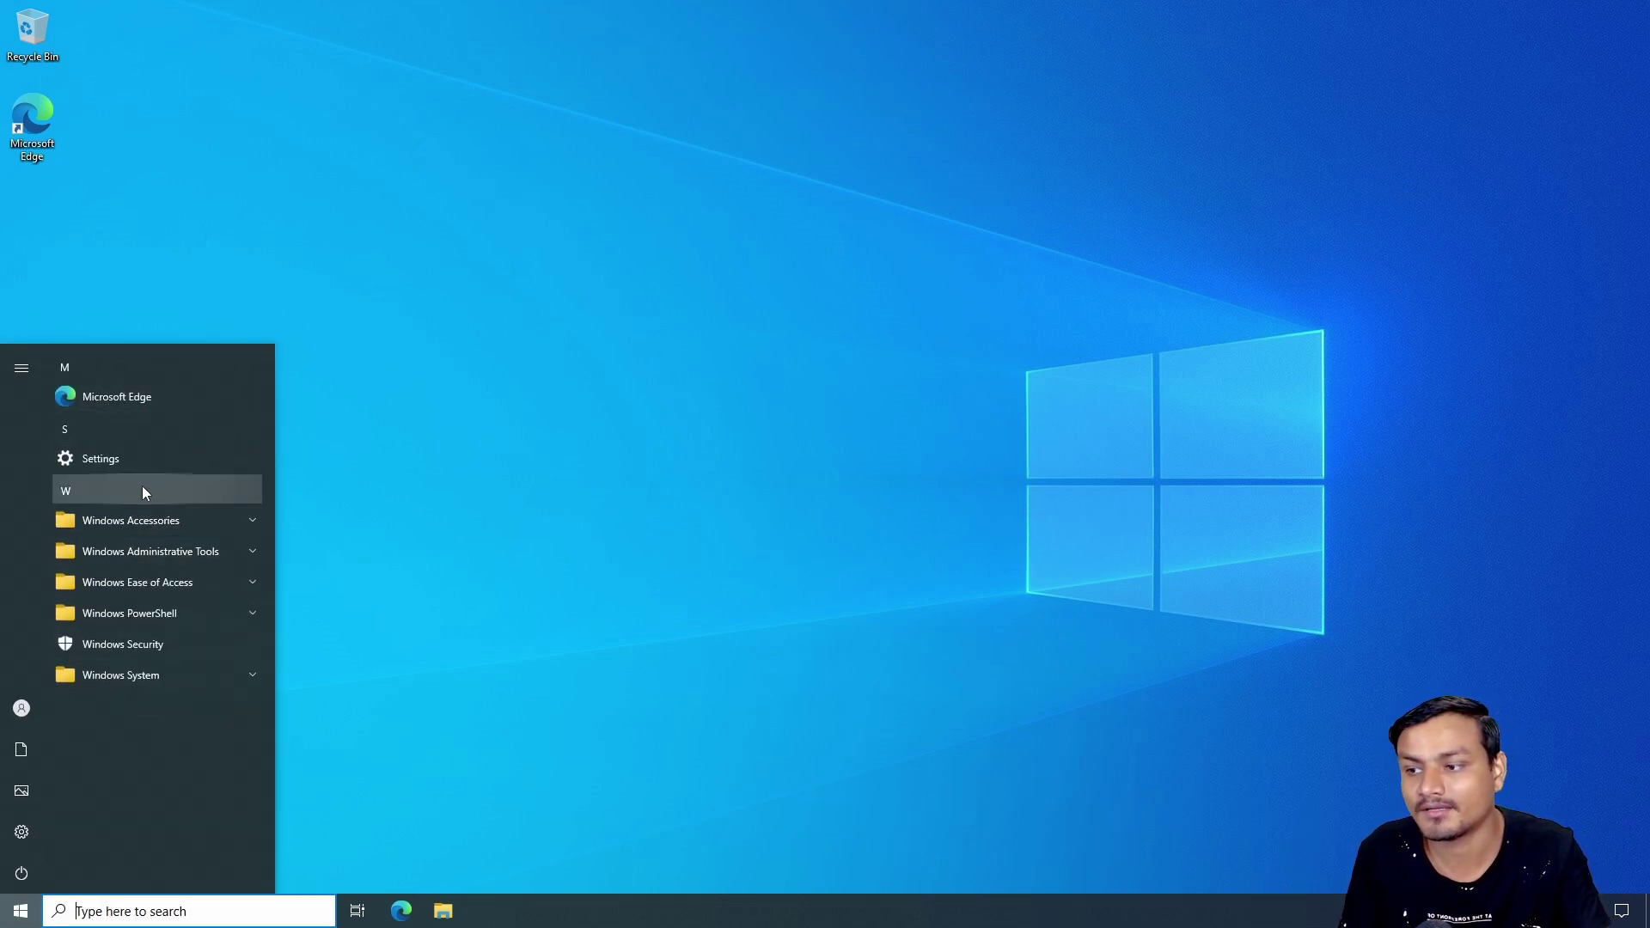
{"action": "left_click", "coordinate": [400, 912]}
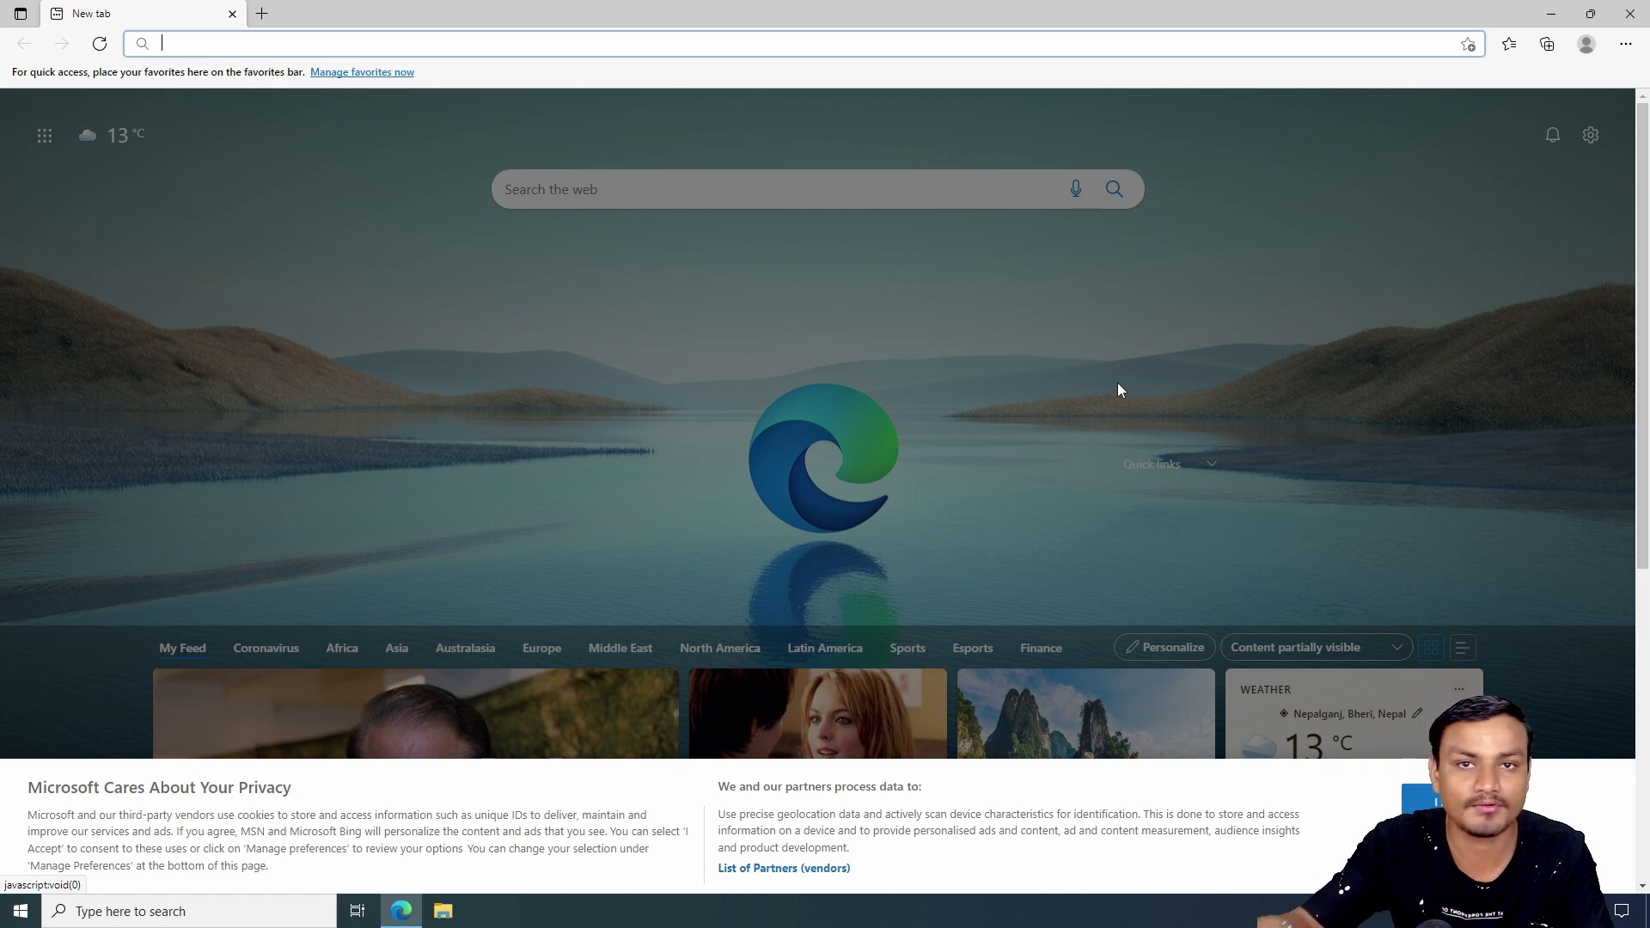
{"action": "left_click", "coordinate": [21, 912]}
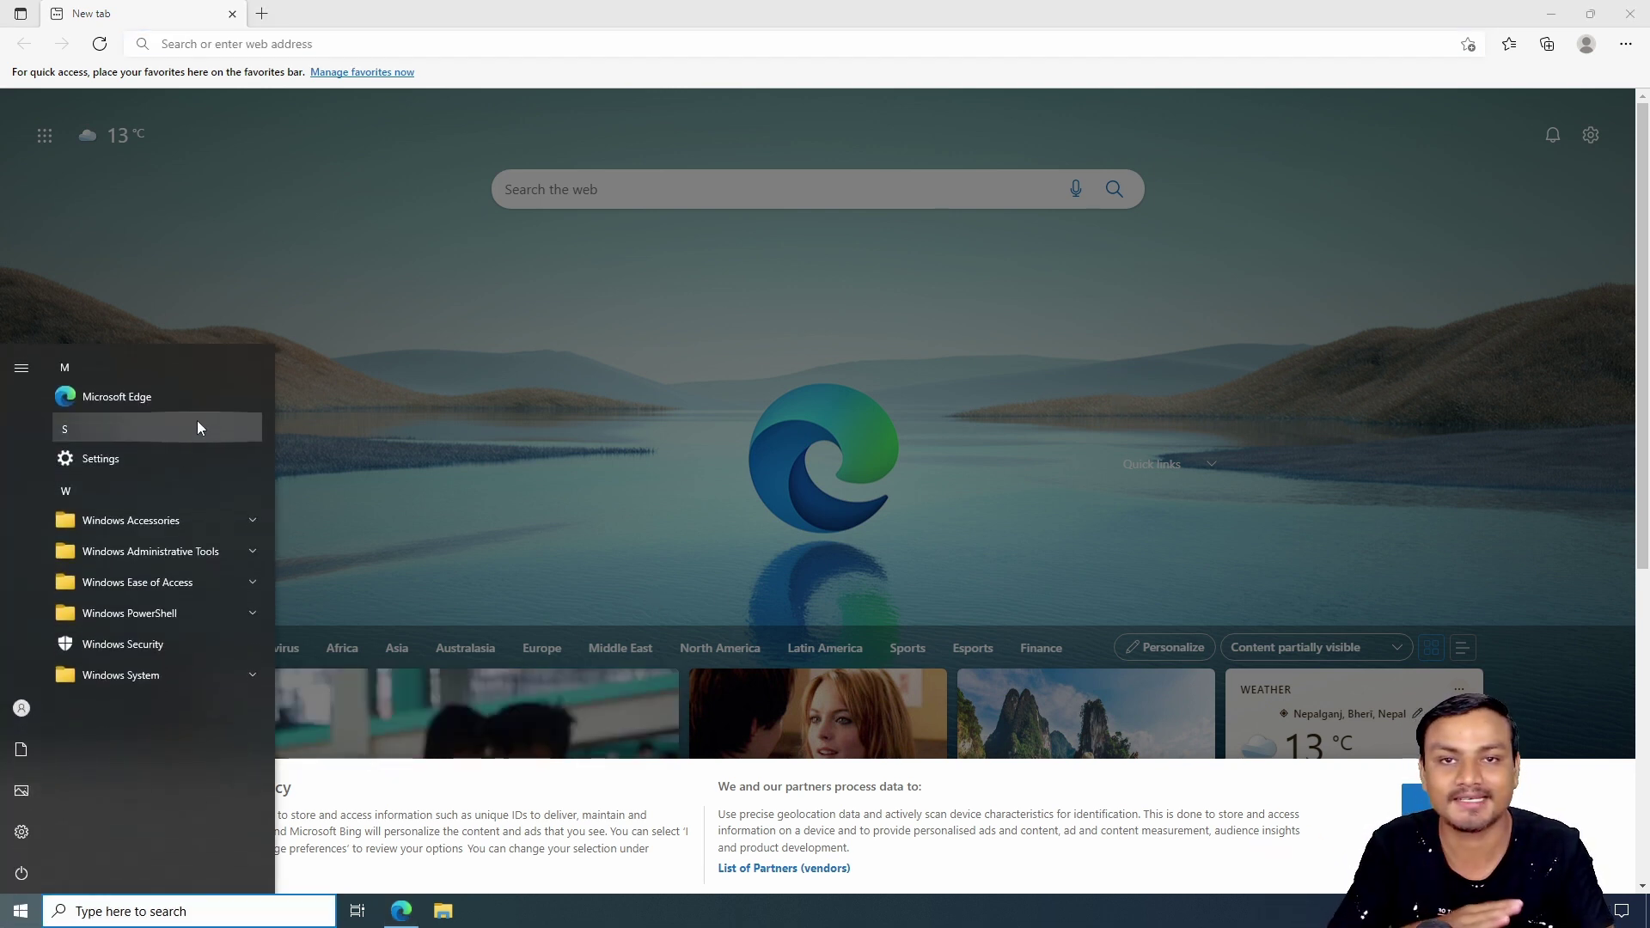
Examine the contents of the Windows Accessories, Windows PowerShell, Windows Ease of Access and Windows System folders in Start.
{"action": "left_click", "coordinate": [224, 530]}
{"action": "left_click", "coordinate": [186, 532]}
{"action": "left_click", "coordinate": [153, 605]}
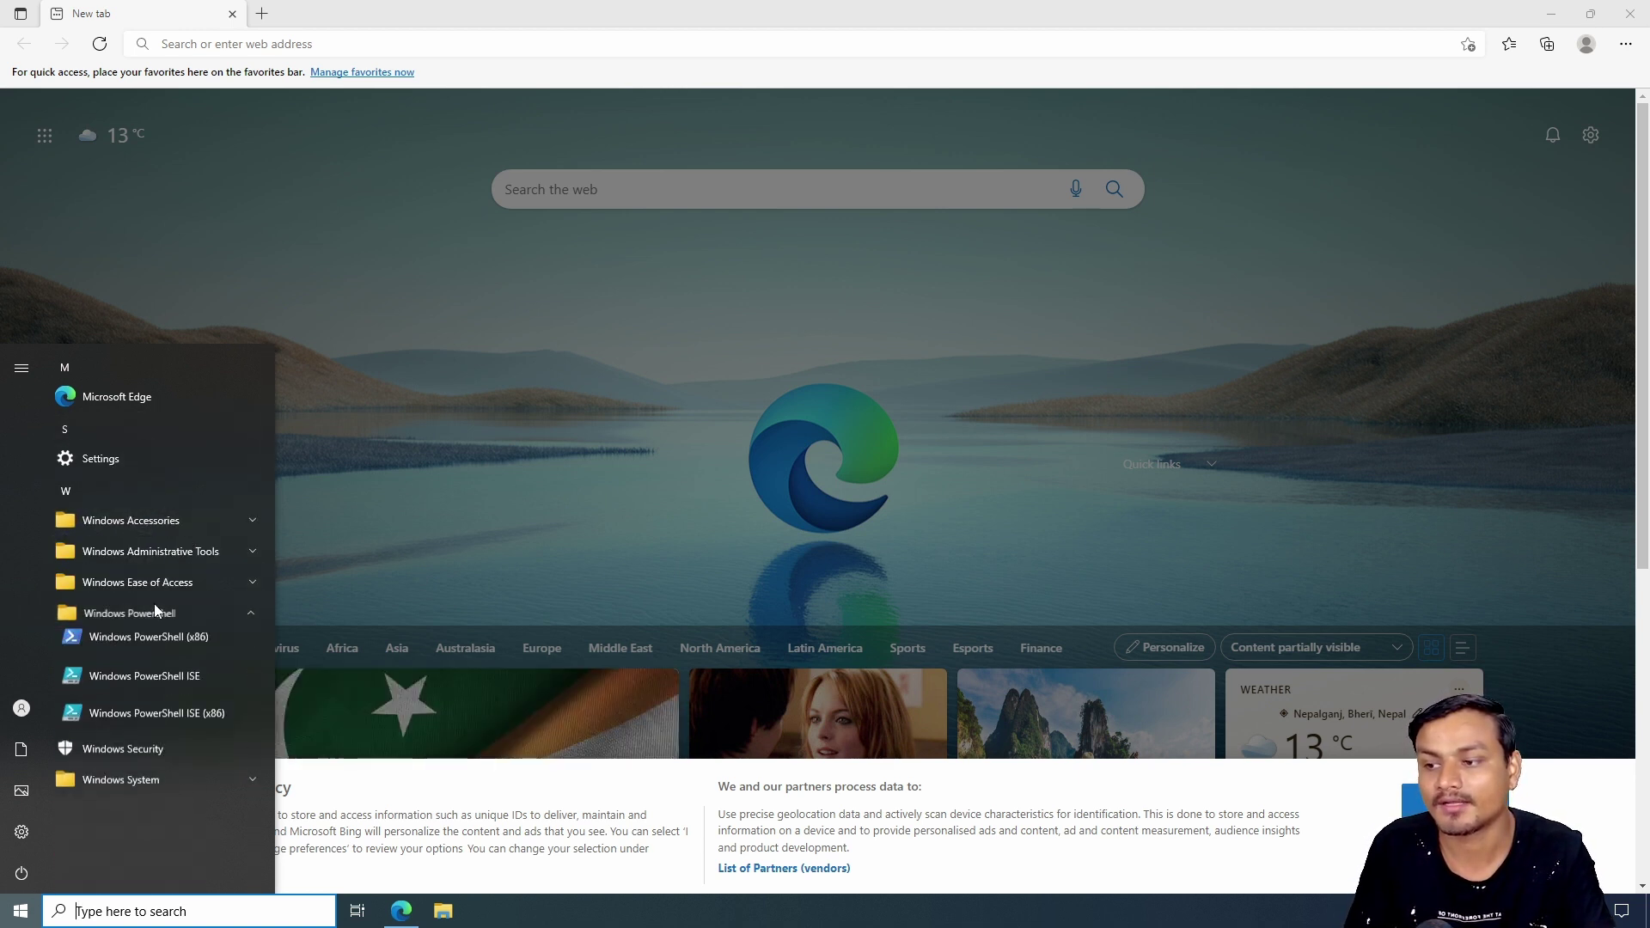
{"action": "left_click", "coordinate": [129, 613]}
{"action": "left_click", "coordinate": [141, 591]}
{"action": "left_click", "coordinate": [144, 583]}
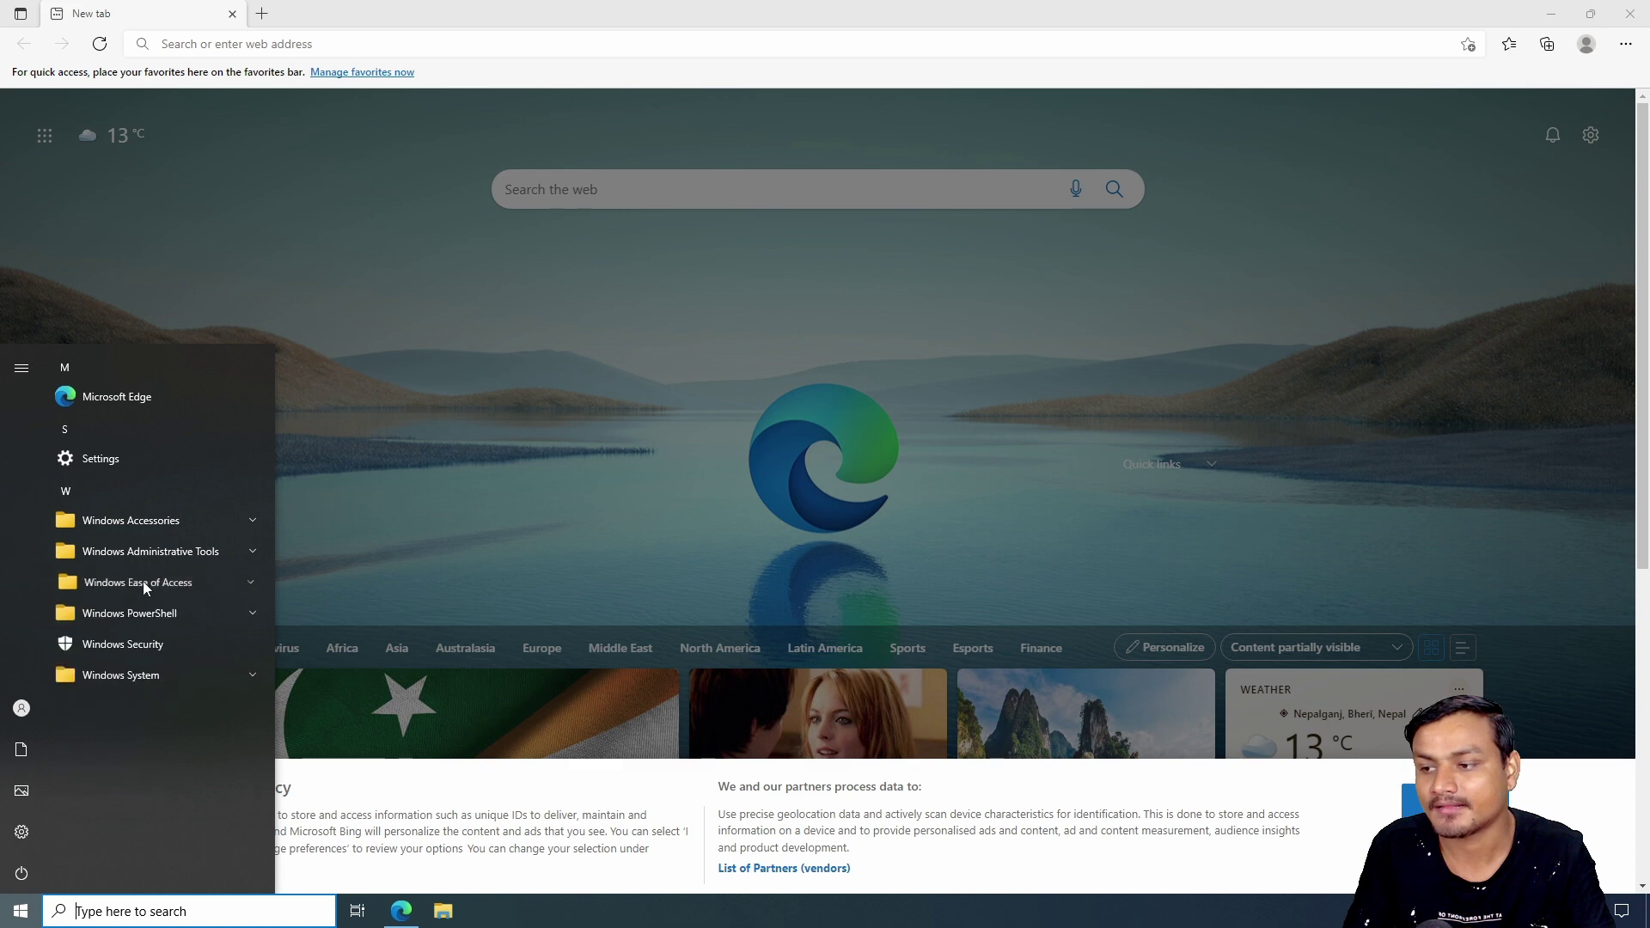
{"action": "left_click", "coordinate": [104, 669]}
{"action": "left_click", "coordinate": [105, 669]}
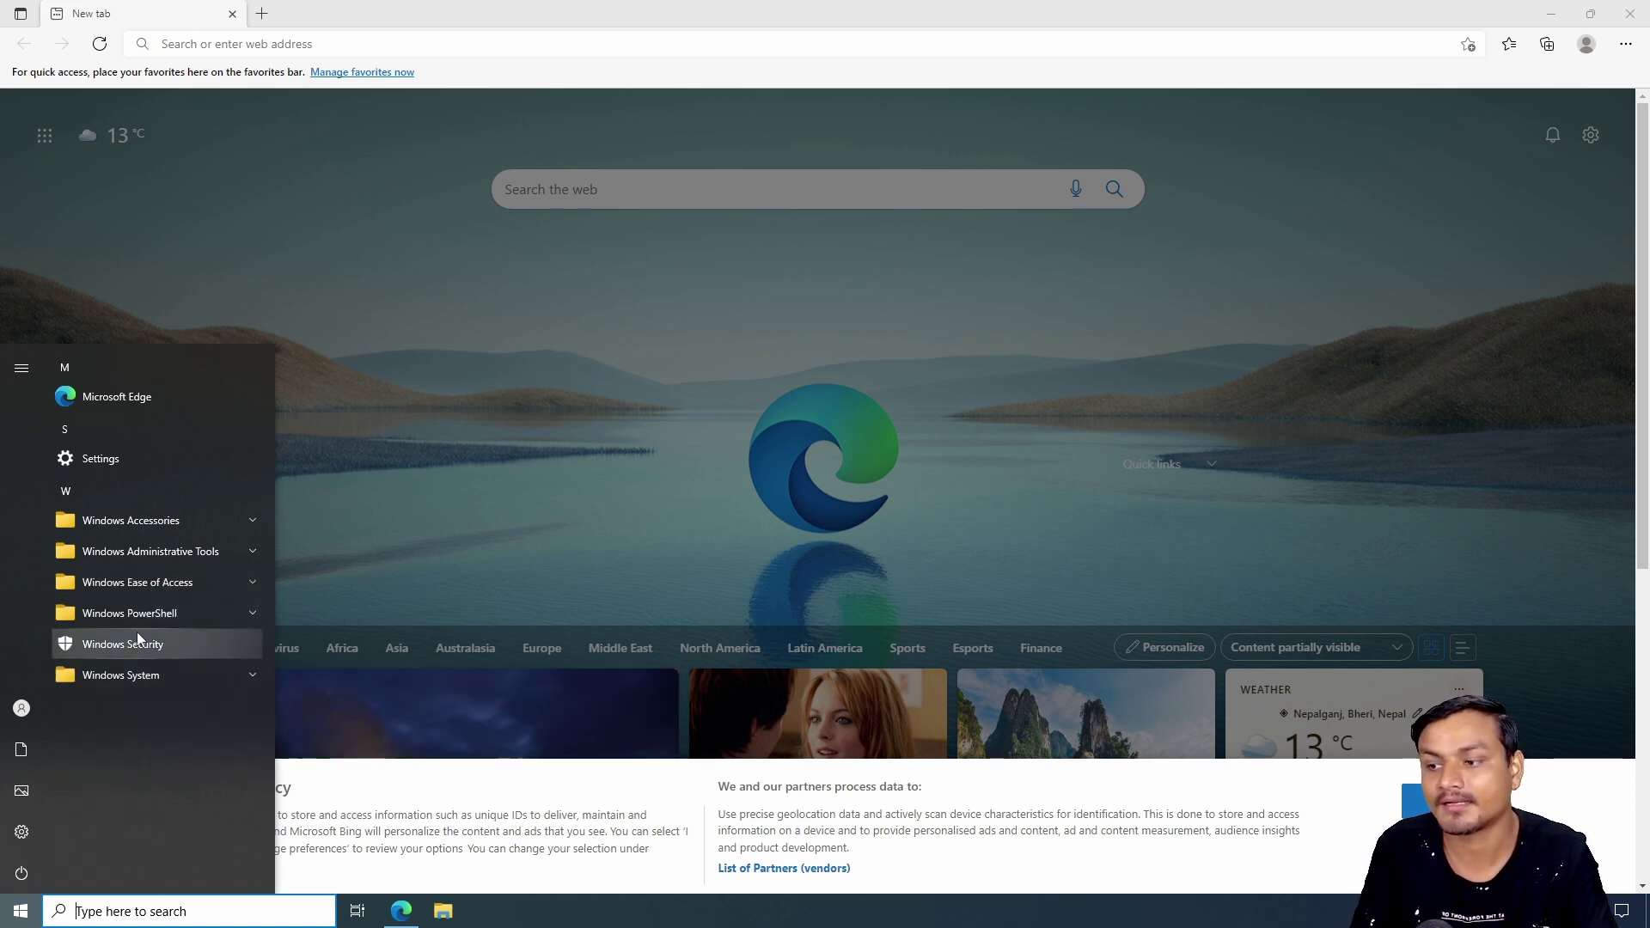
Launch Windows Security from Start, and view the tools remaining in the Windows System folder.
{"action": "left_click", "coordinate": [133, 646]}
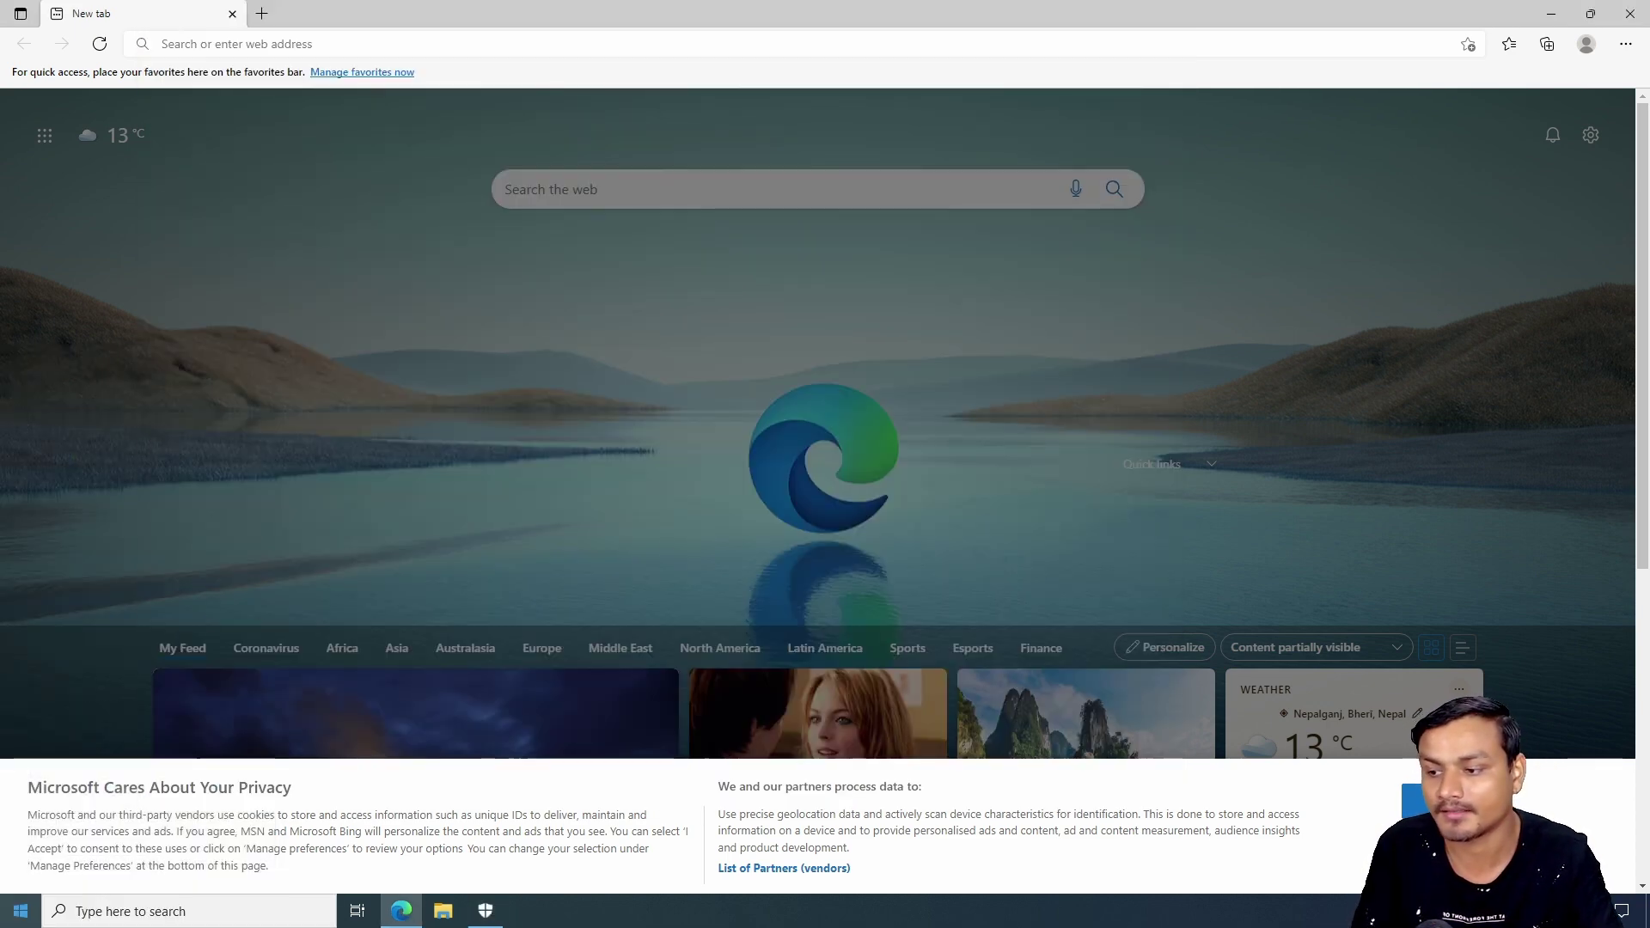
{"action": "key", "text": "super"}
{"action": "left_click", "coordinate": [227, 676]}
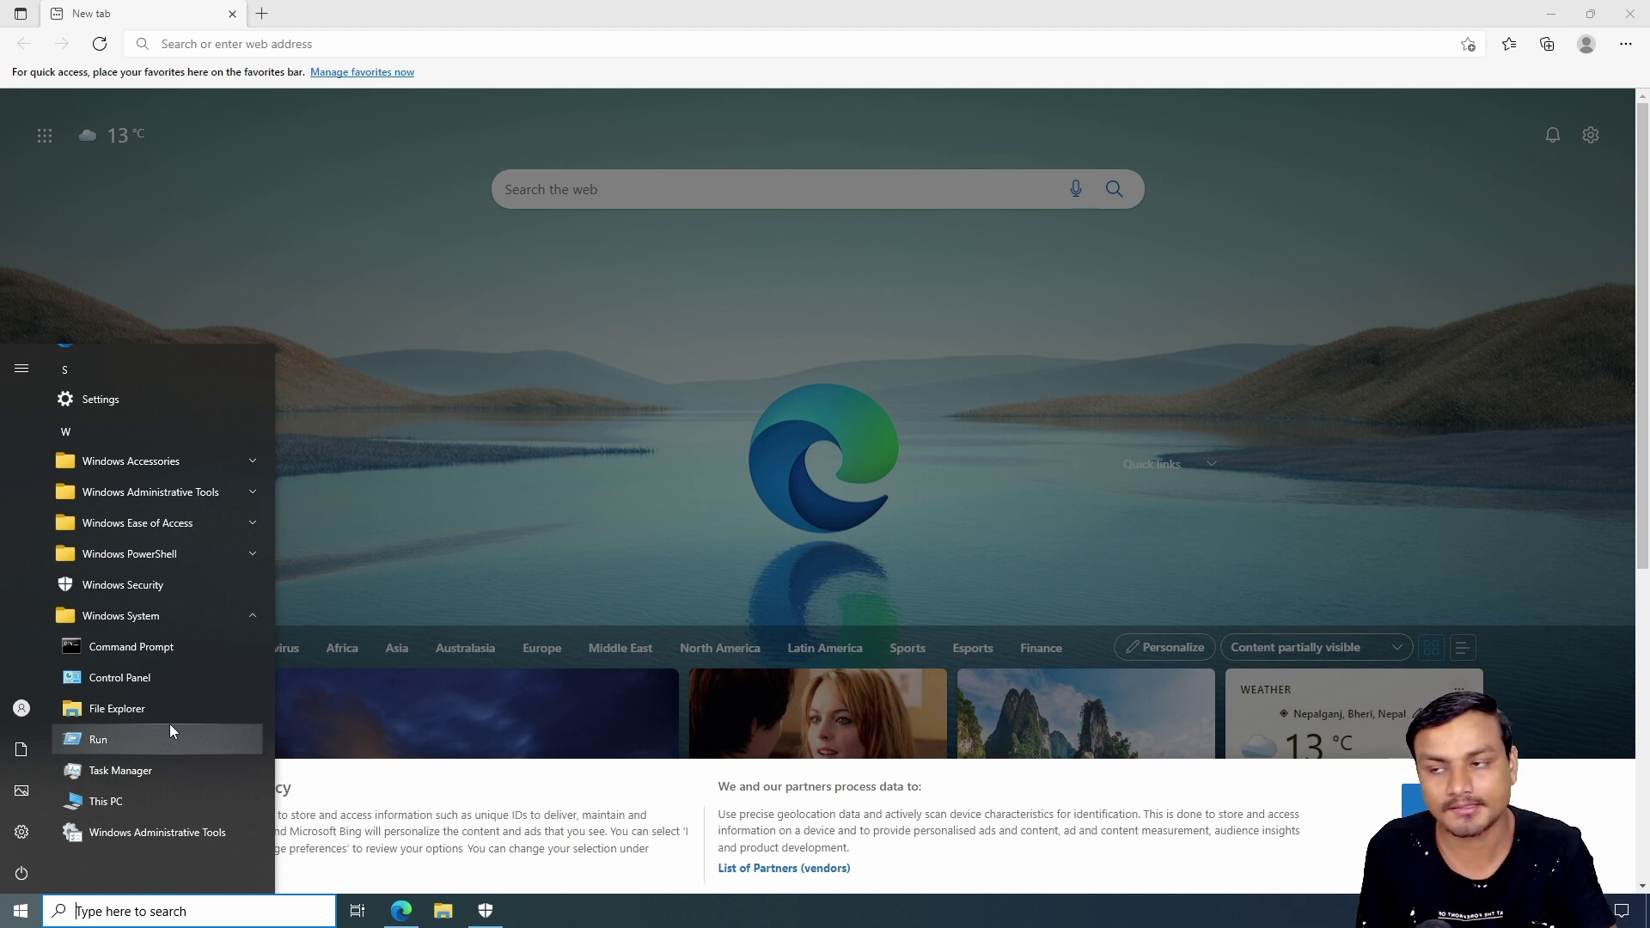
{"action": "left_click", "coordinate": [206, 616]}
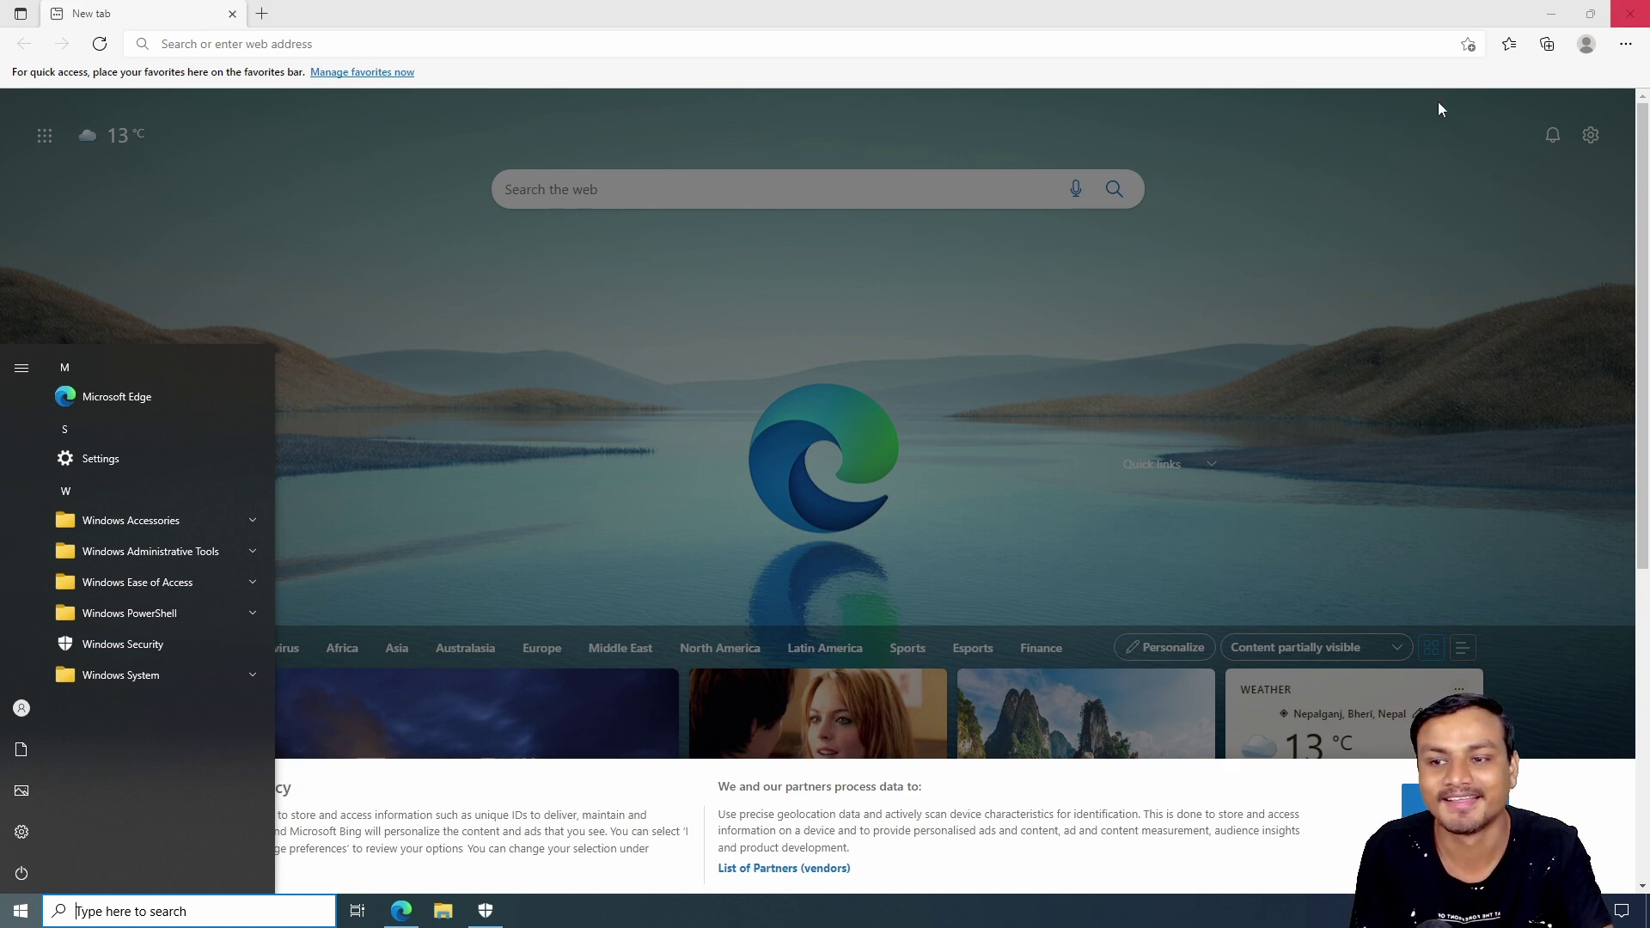
Close Microsoft Edge and Windows Security to return to the desktop.
{"action": "left_click", "coordinate": [1634, 19]}
{"action": "left_click", "coordinate": [1631, 15]}
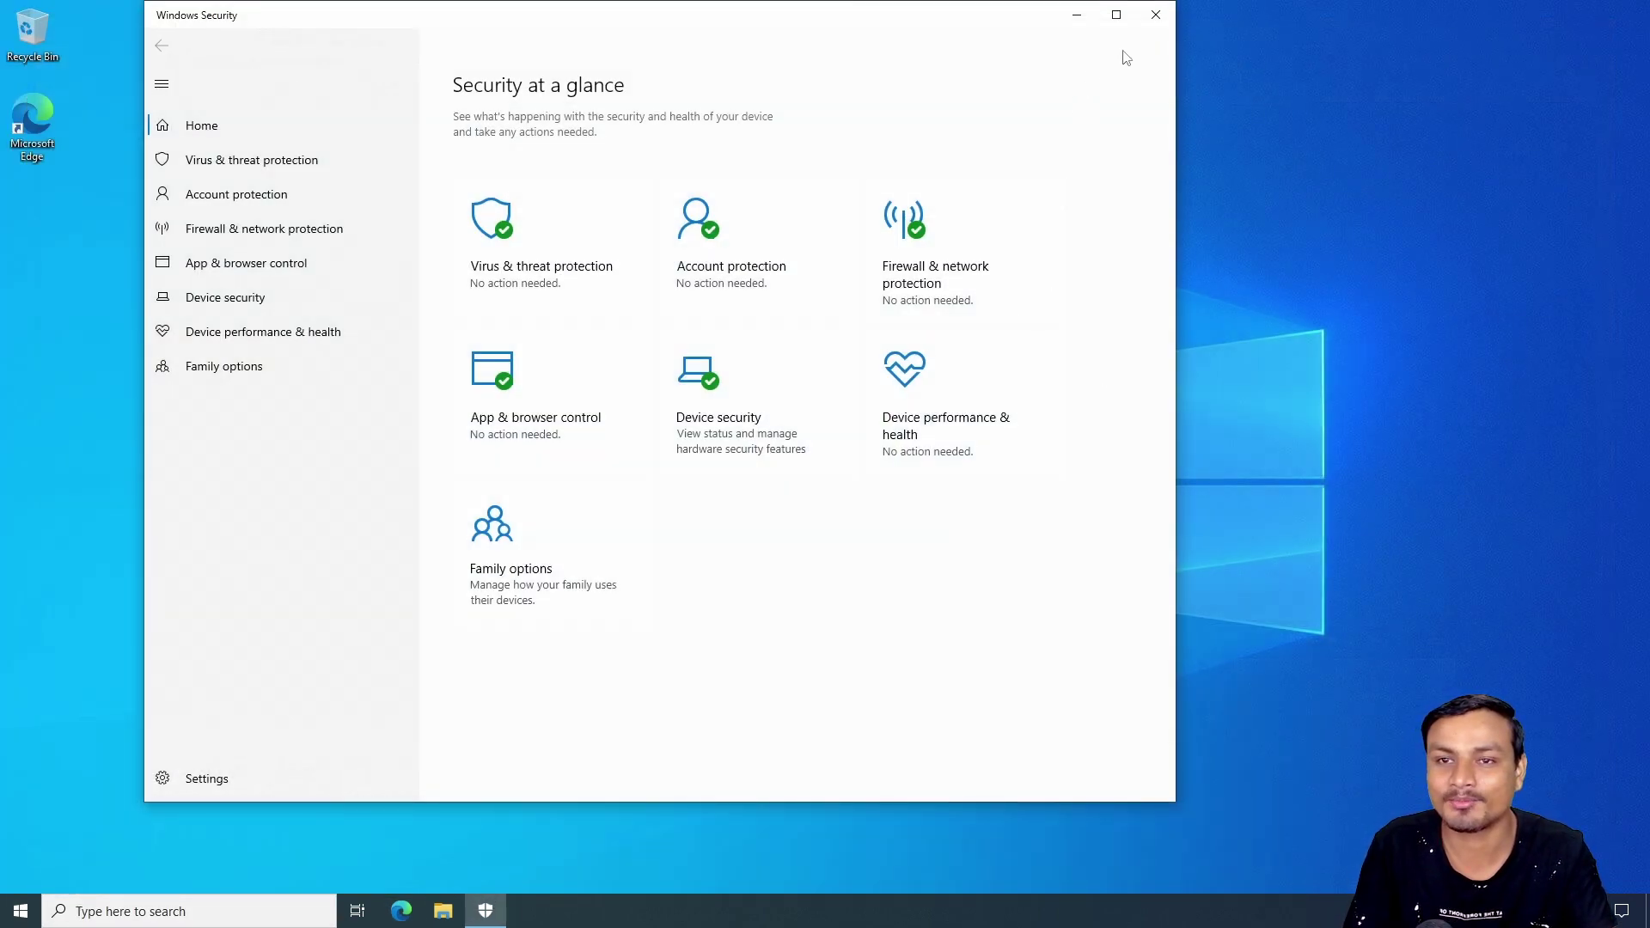
{"action": "left_click", "coordinate": [1151, 12]}
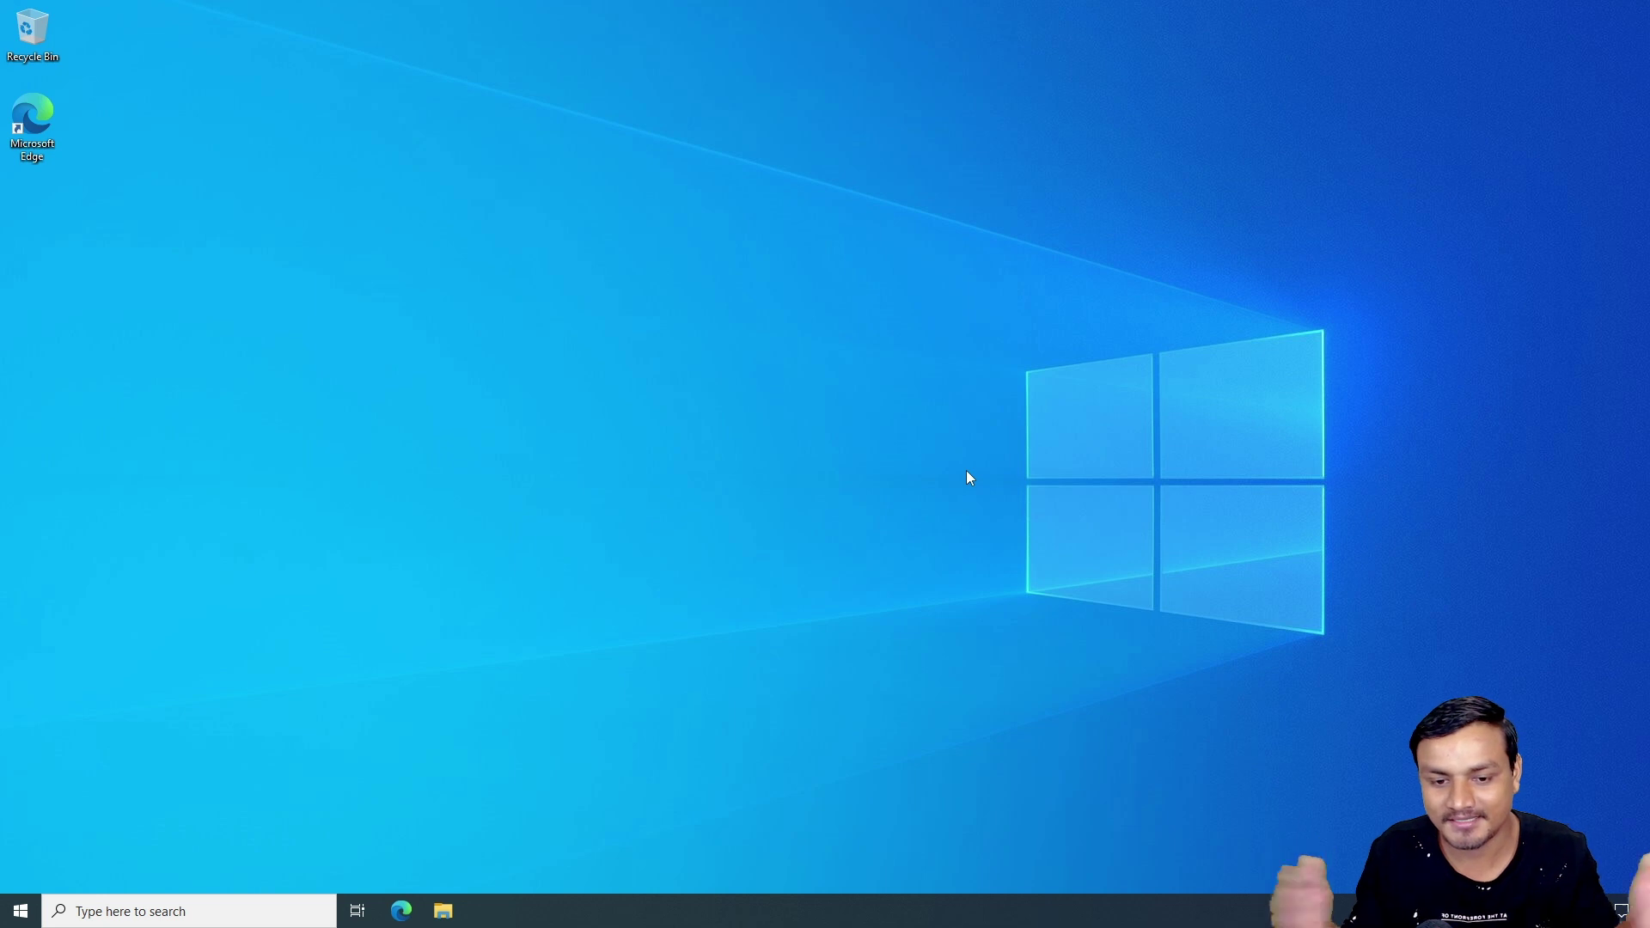